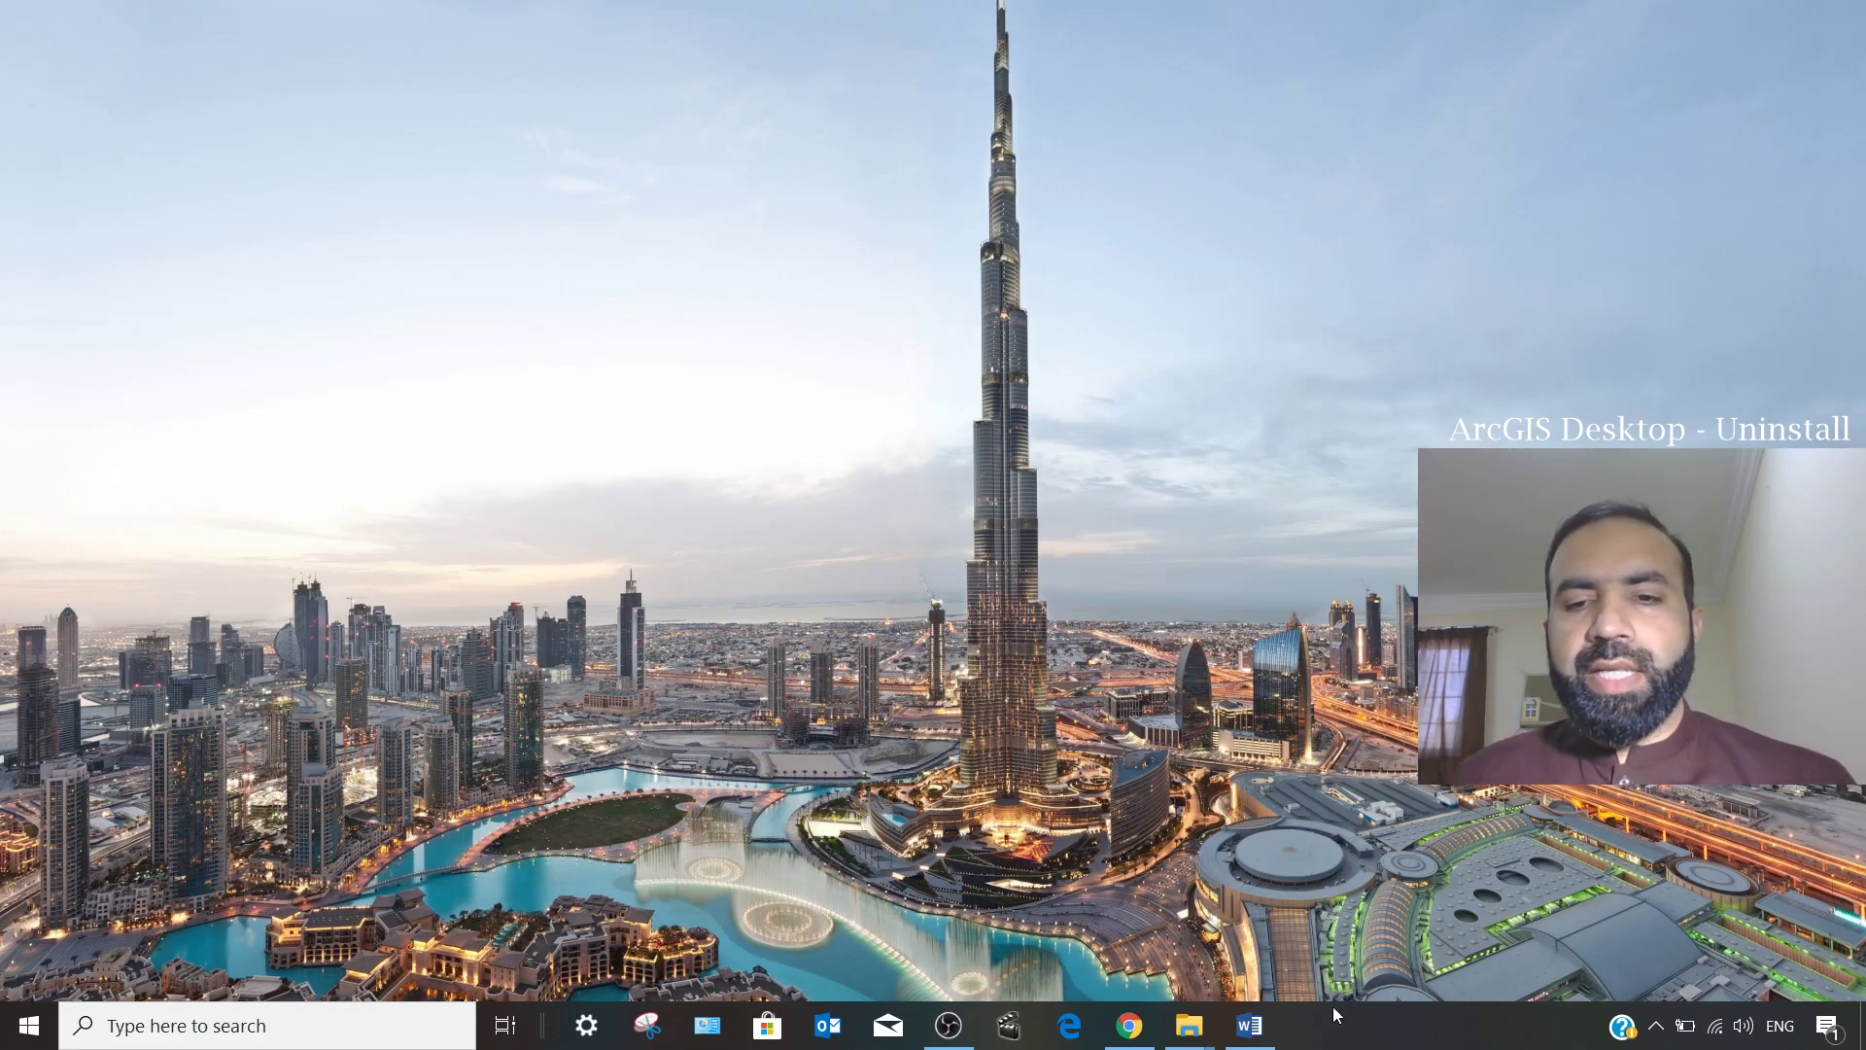
# Review the Step#1 "Control Panel" uninstall instructions in the 1 uninstall.docx guide in Word, then minimize the document.
pyautogui.click(1249, 1026)
pyautogui.scroll(-1, 890, 673)
pyautogui.scroll(-8, 891, 673)
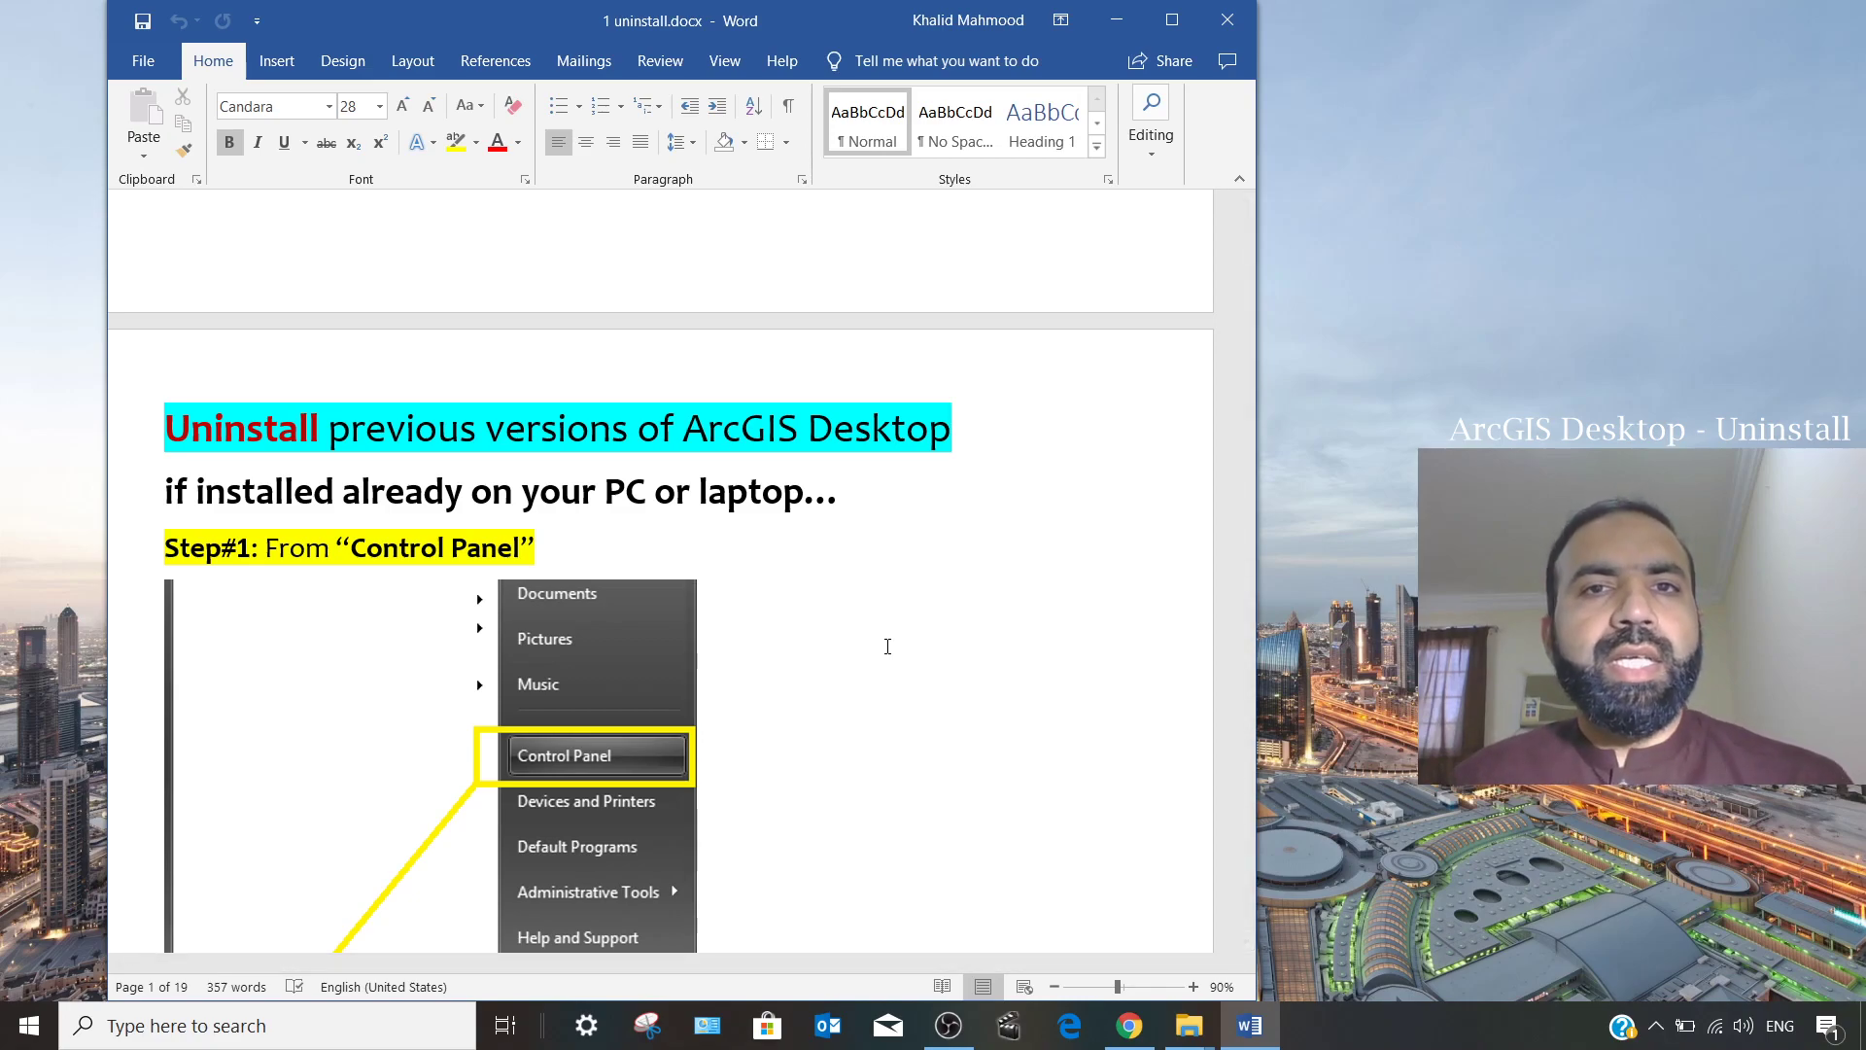
pyautogui.scroll(-5, 884, 646)
pyautogui.scroll(-3, 882, 645)
pyautogui.scroll(4, 881, 646)
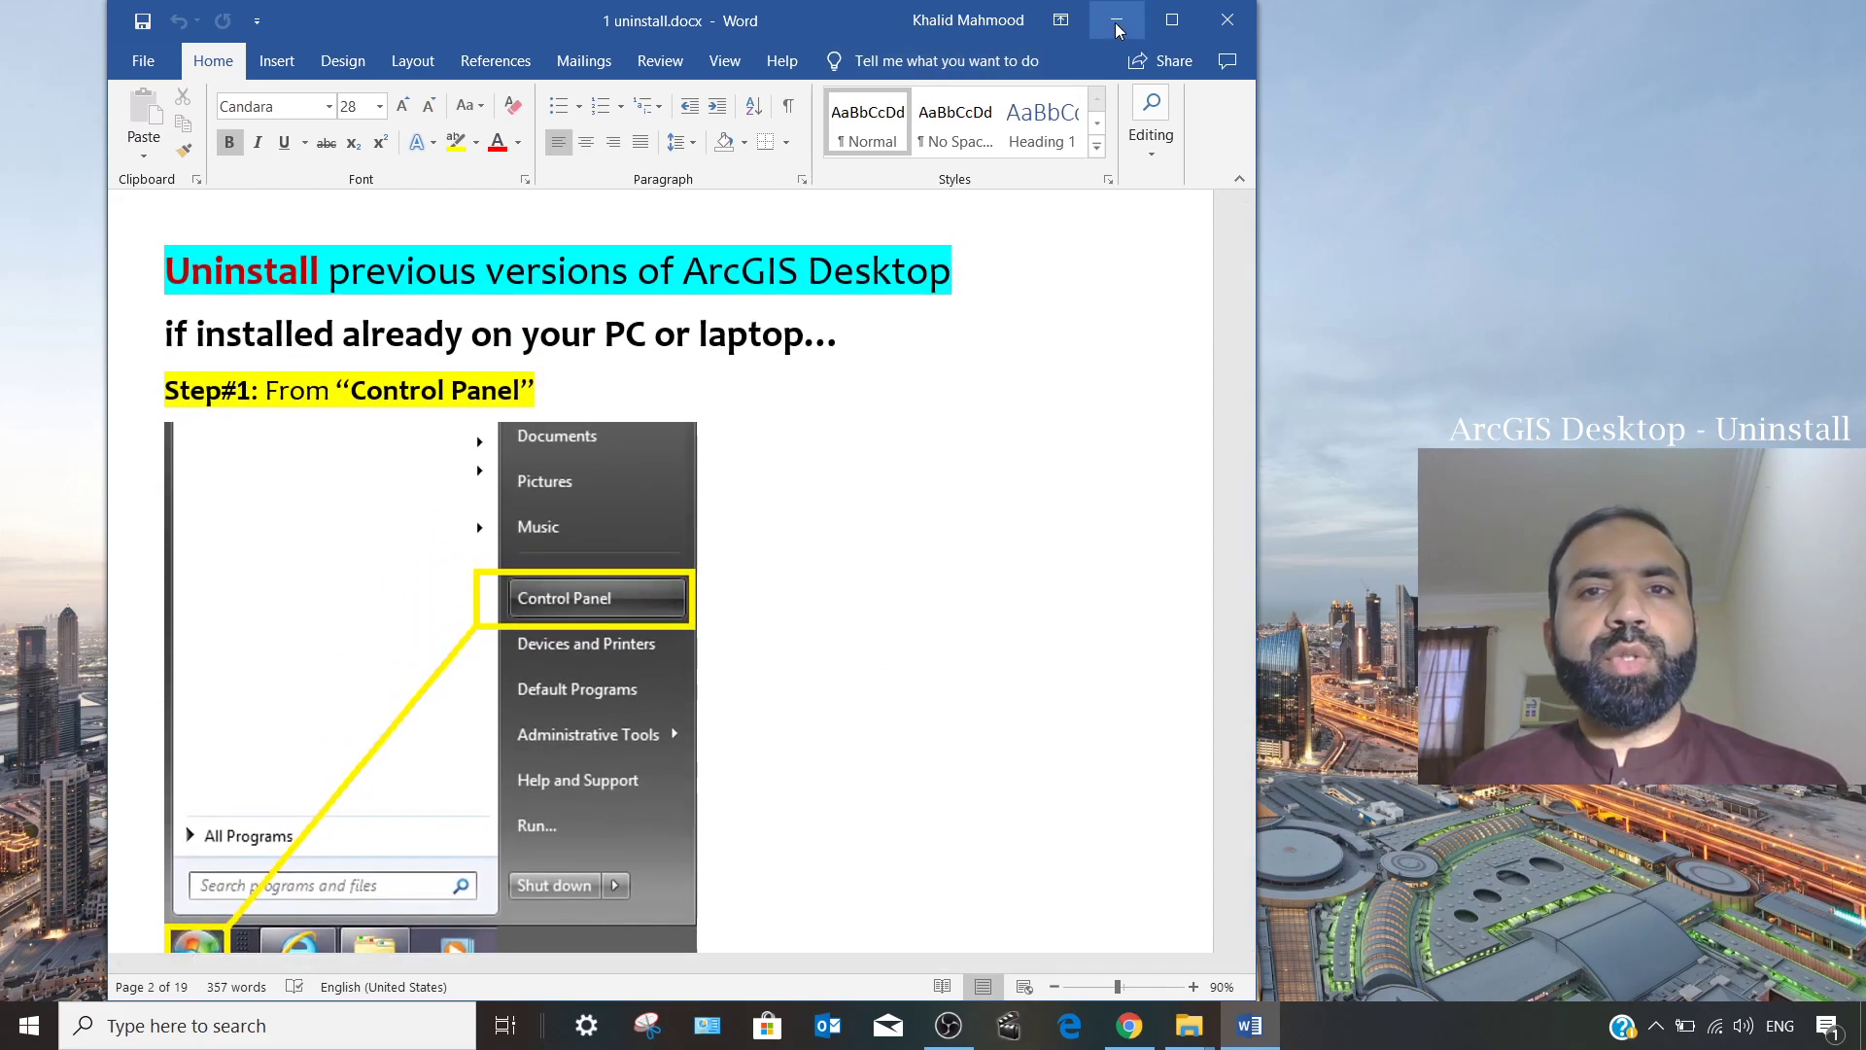
pyautogui.click(1115, 20)
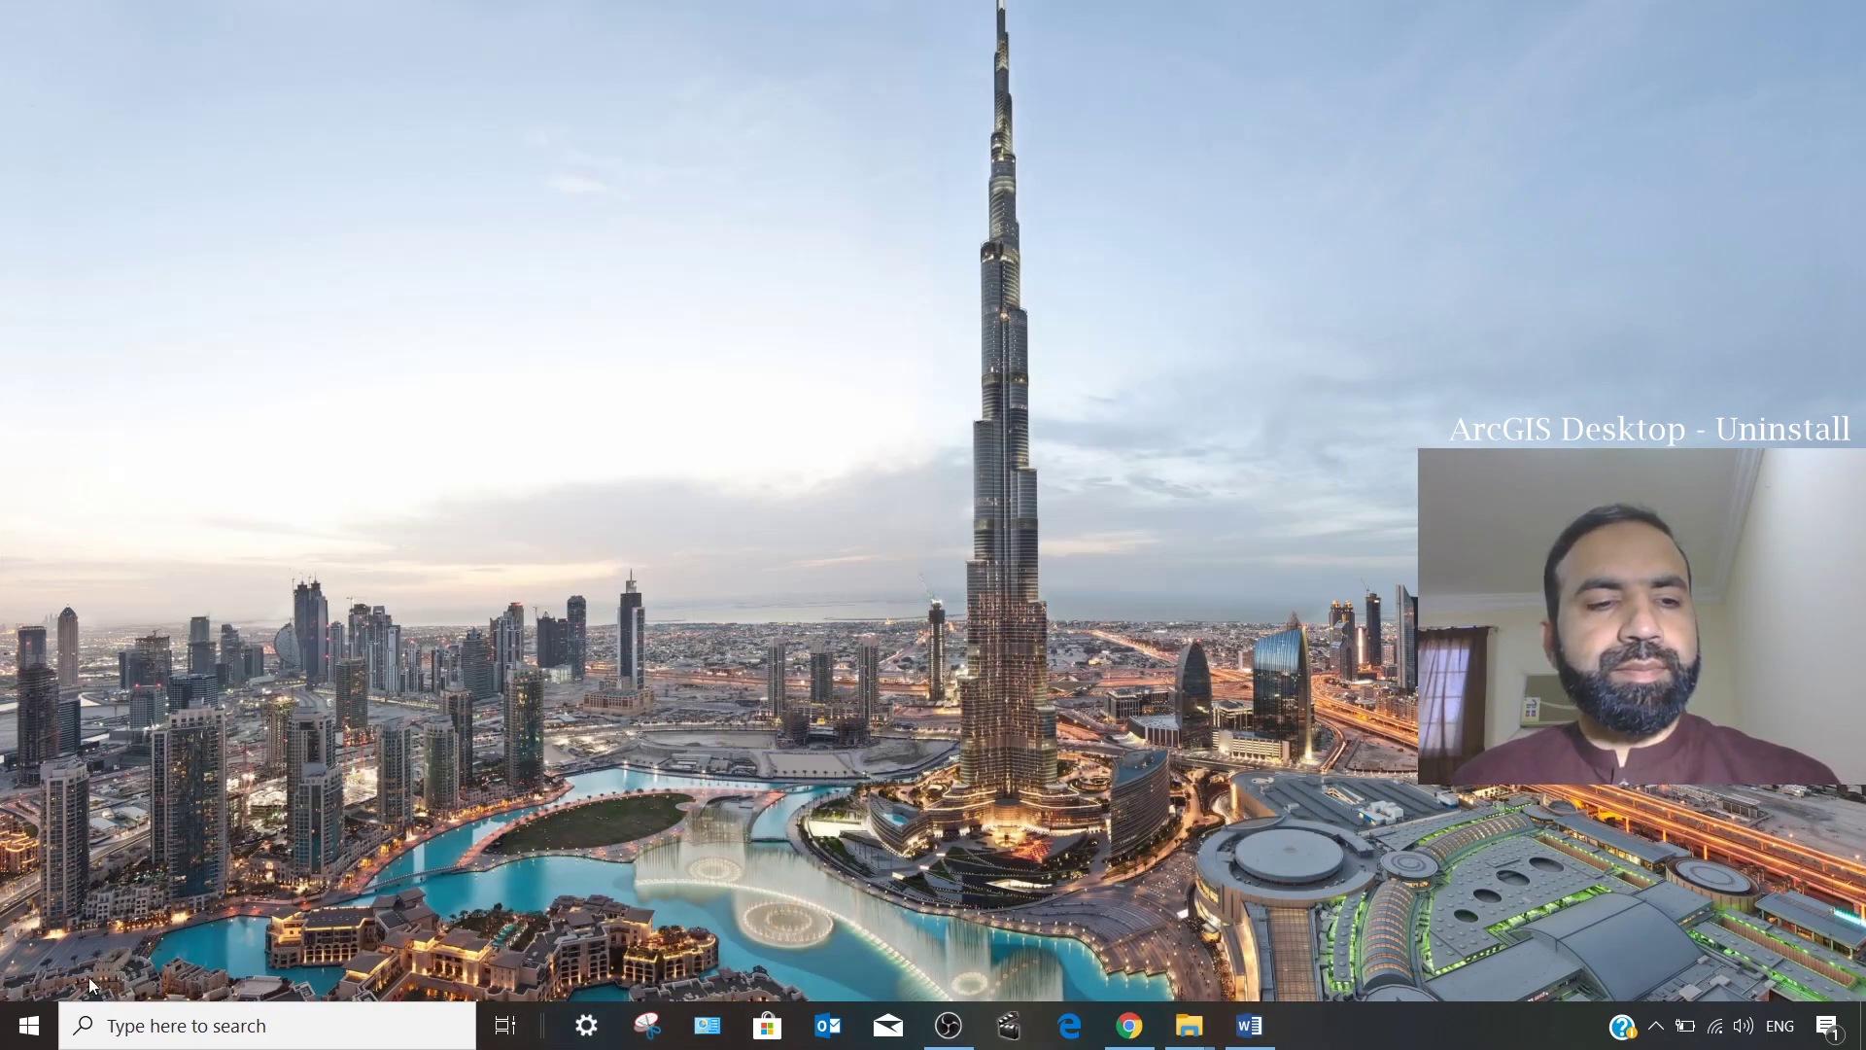
# Find Control Panel through the Windows search for "control" and open its list of installed programs for uninstalling.
pyautogui.click(145, 1026)
pyautogui.write('control')
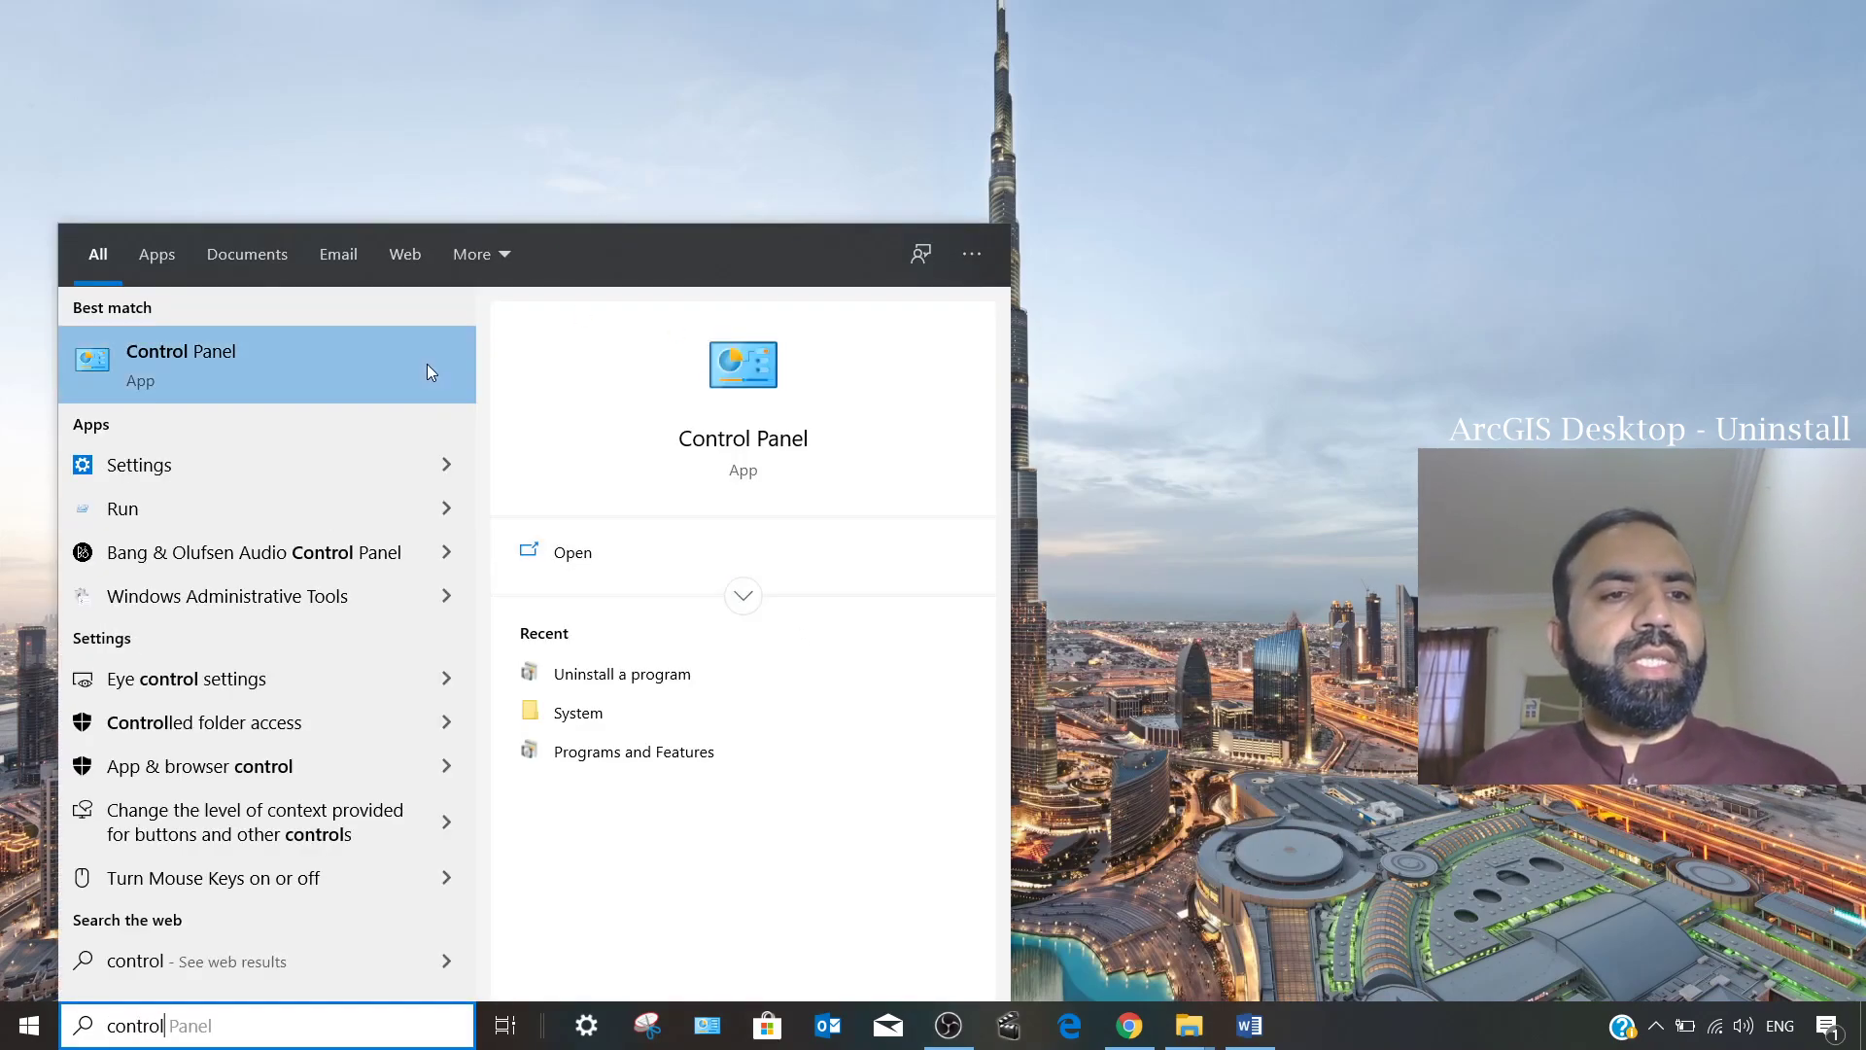
pyautogui.click(265, 379)
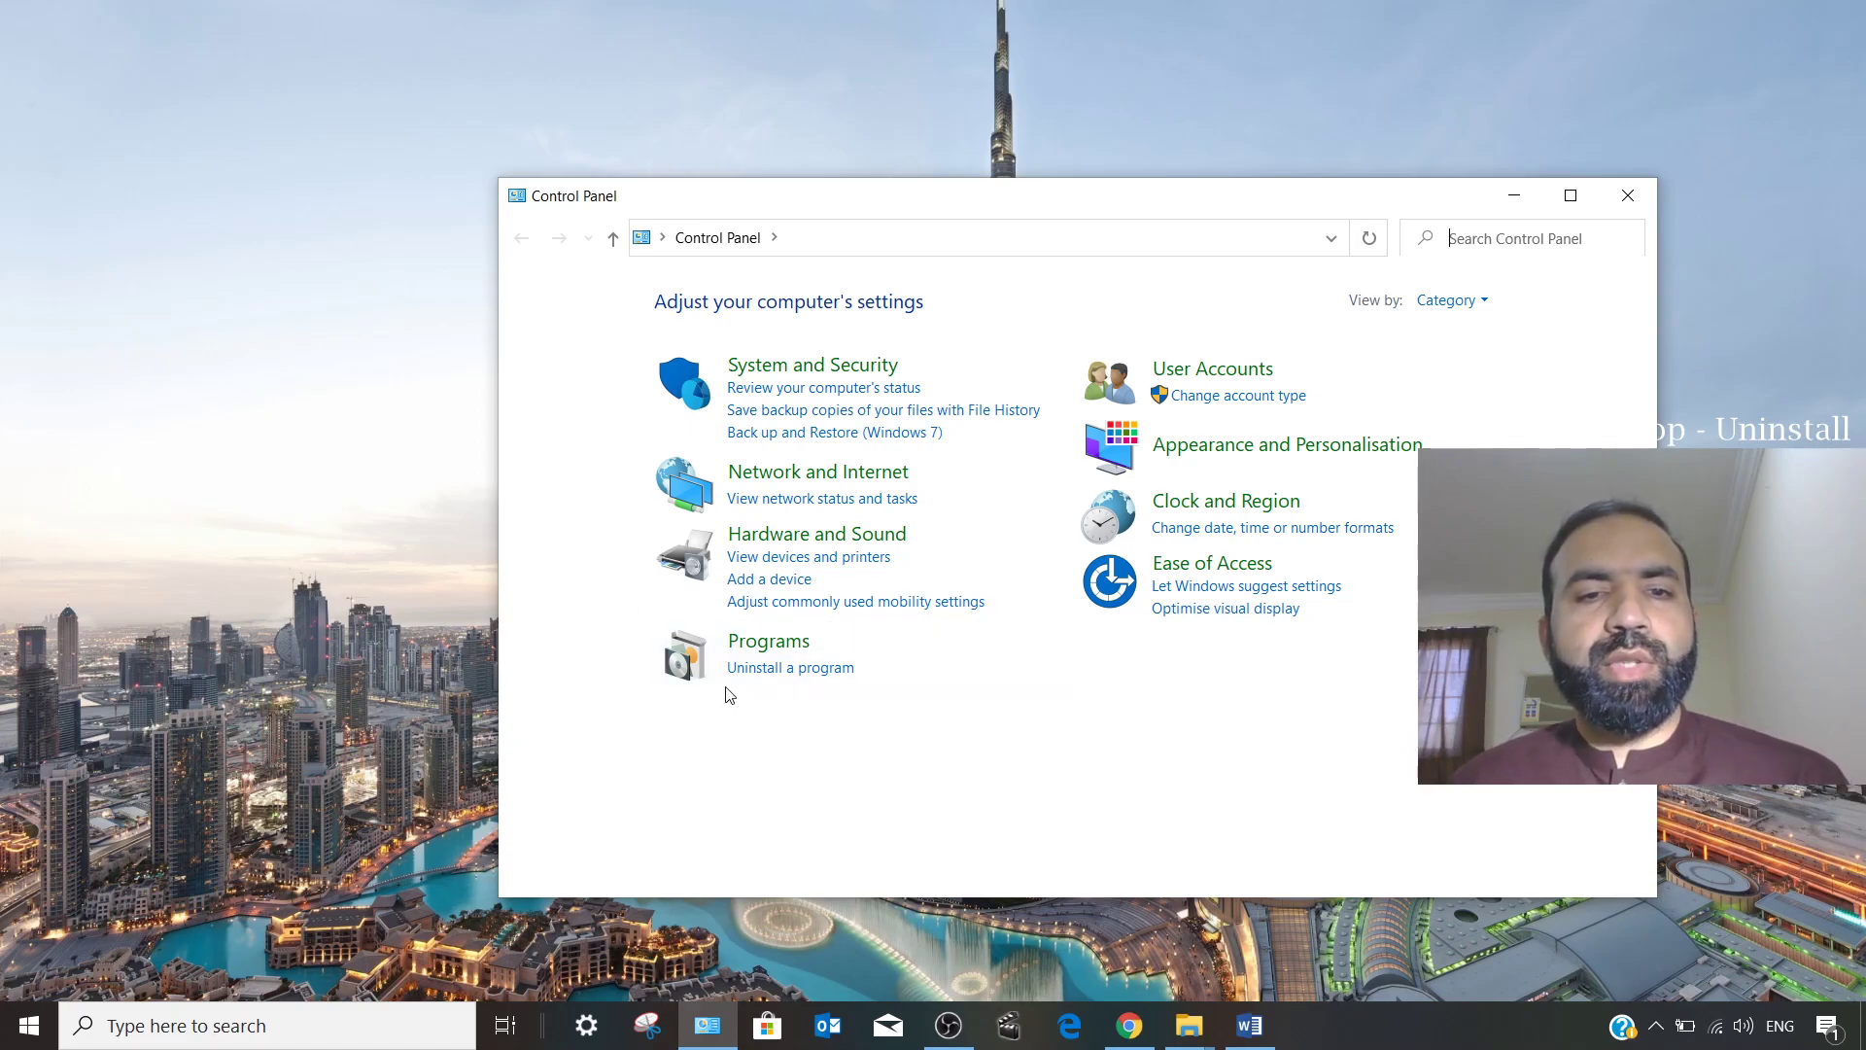
pyautogui.click(758, 667)
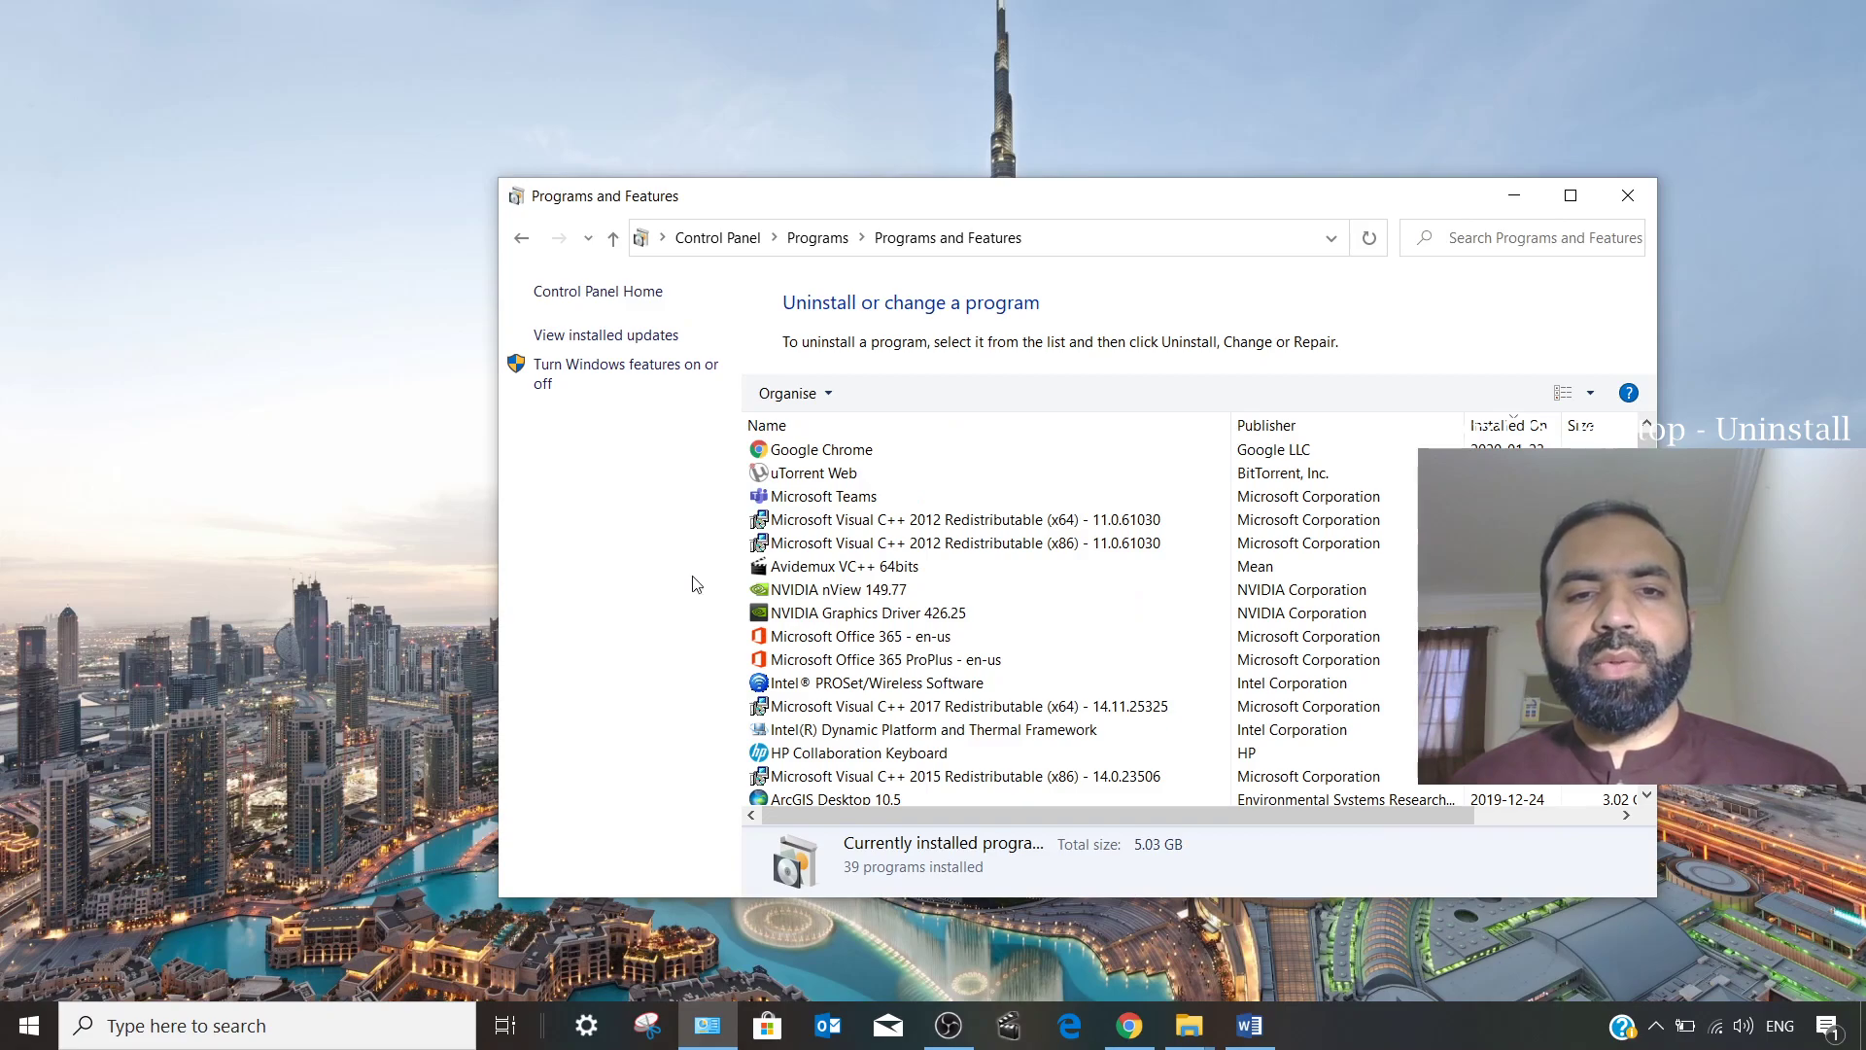
# Launch the uninstall/change setup for ArcGIS Desktop 10.5 from the installed programs, allow it to run, and minimize the programs window.
pyautogui.moveTo(851, 204); pyautogui.dragTo(702, 123)
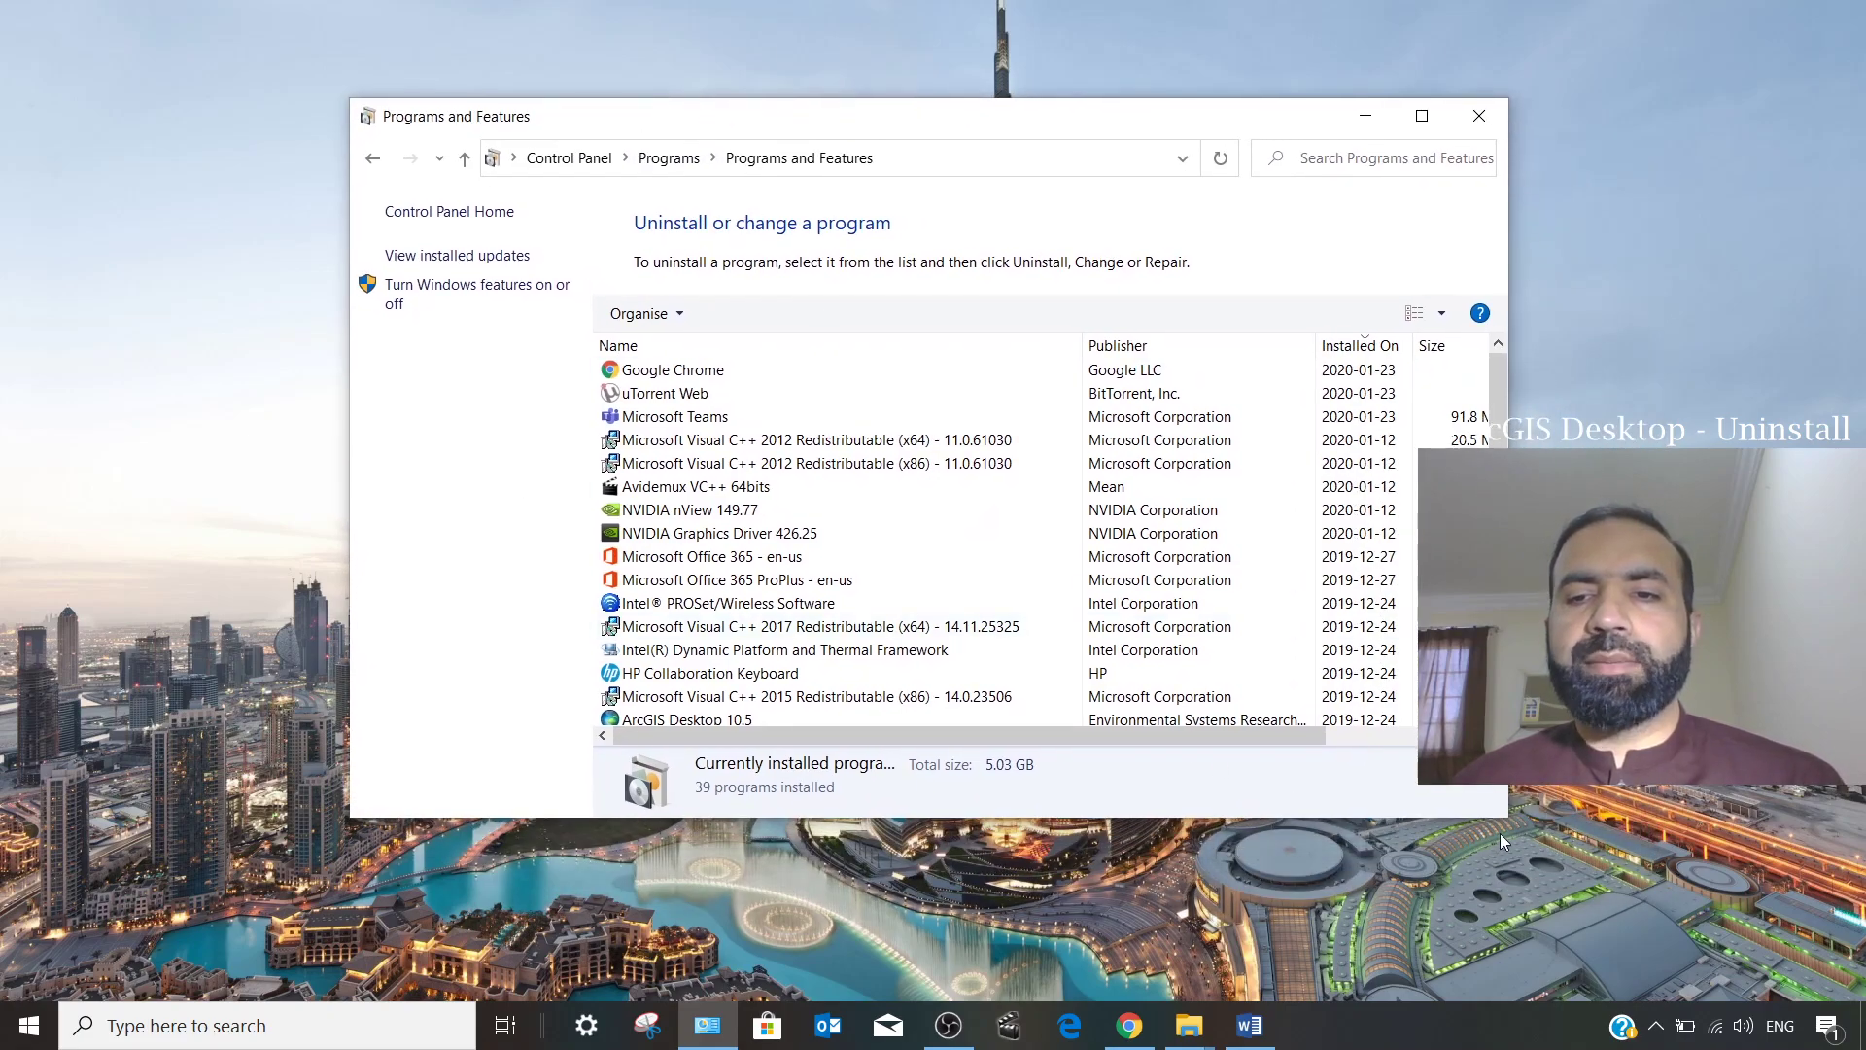
pyautogui.moveTo(1510, 821); pyautogui.dragTo(1531, 898)
pyautogui.scroll(-2, 651, 598)
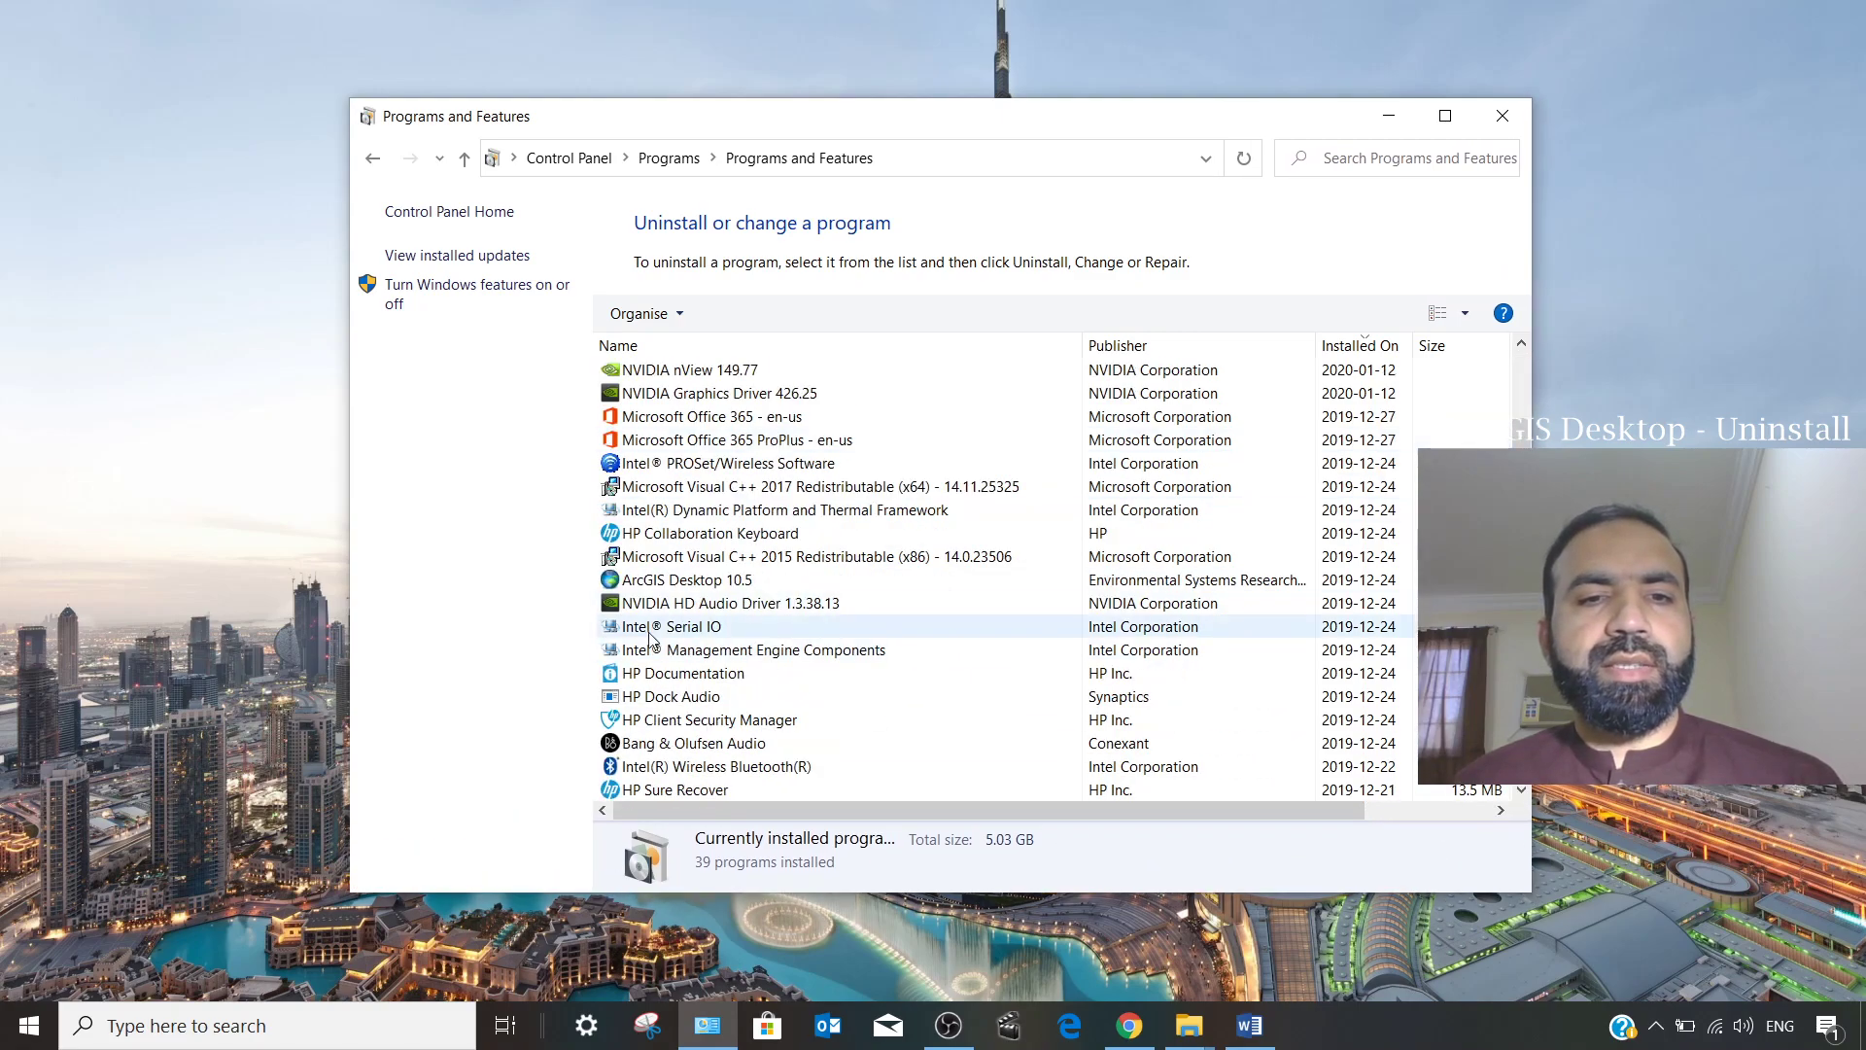
pyautogui.click(649, 583)
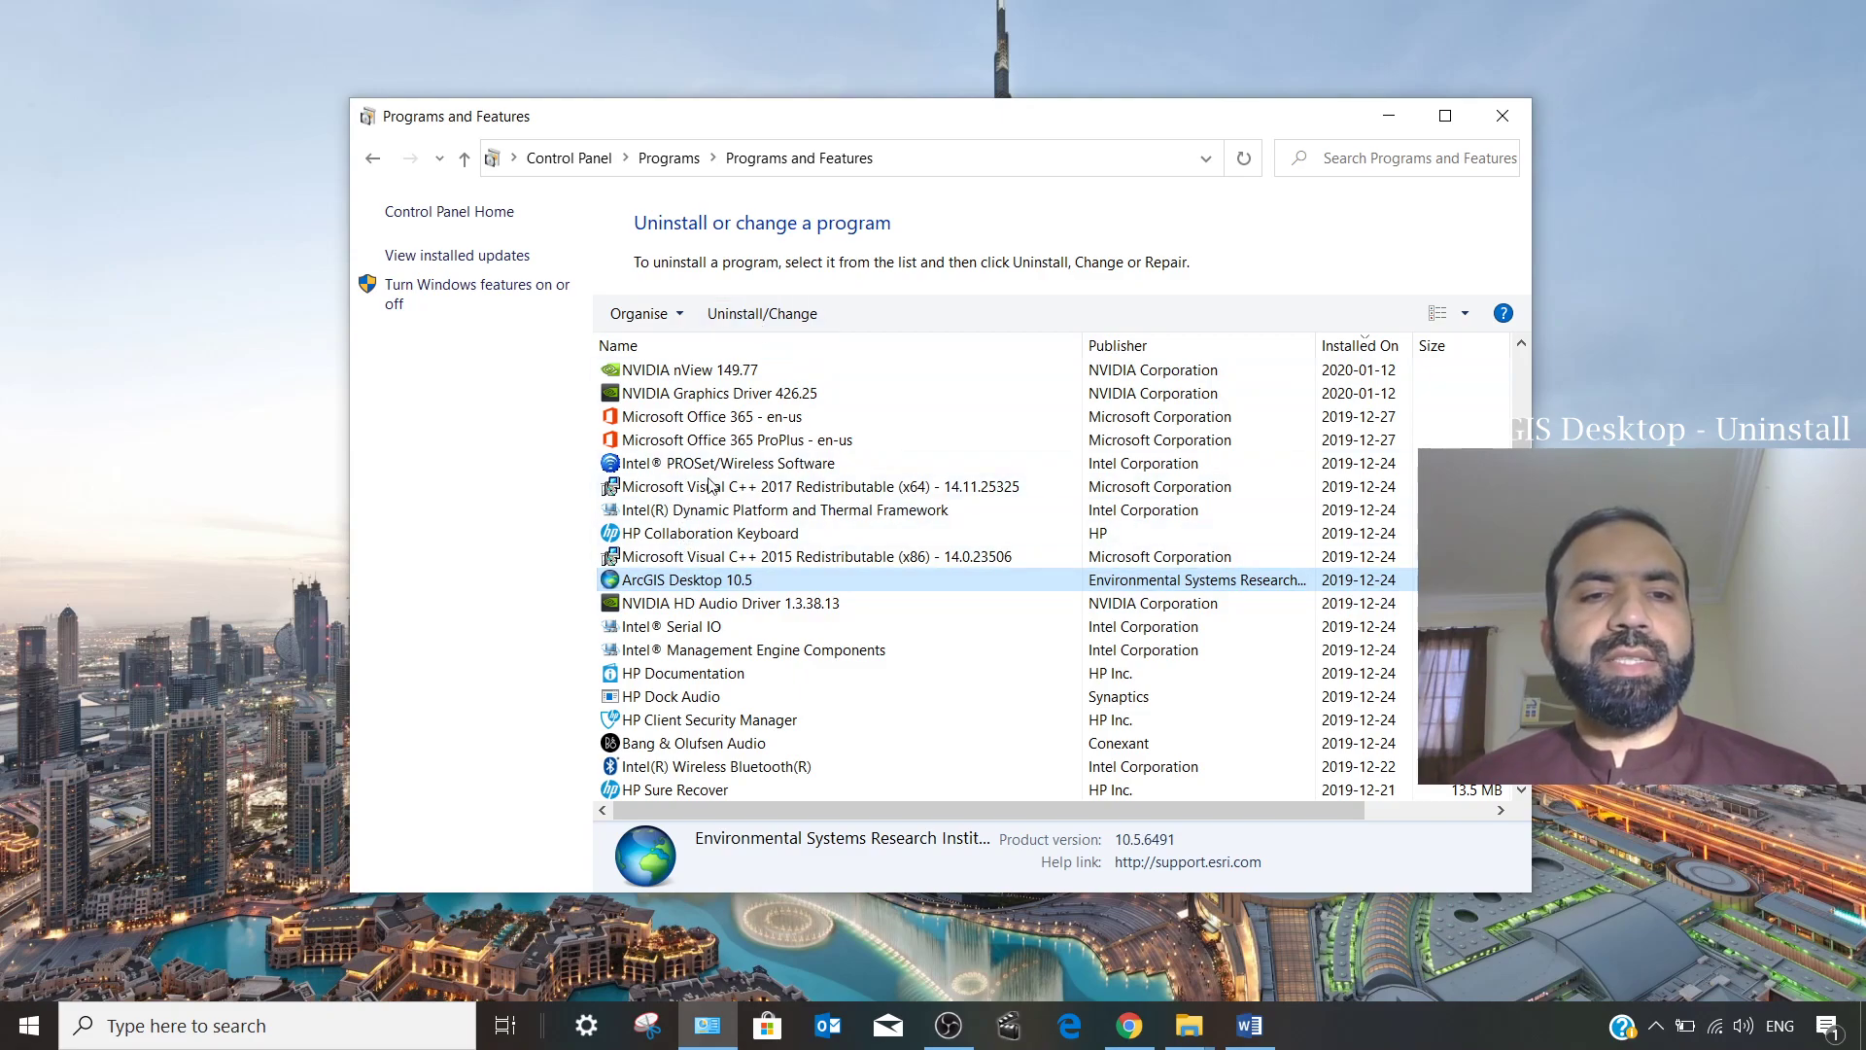
pyautogui.click(741, 323)
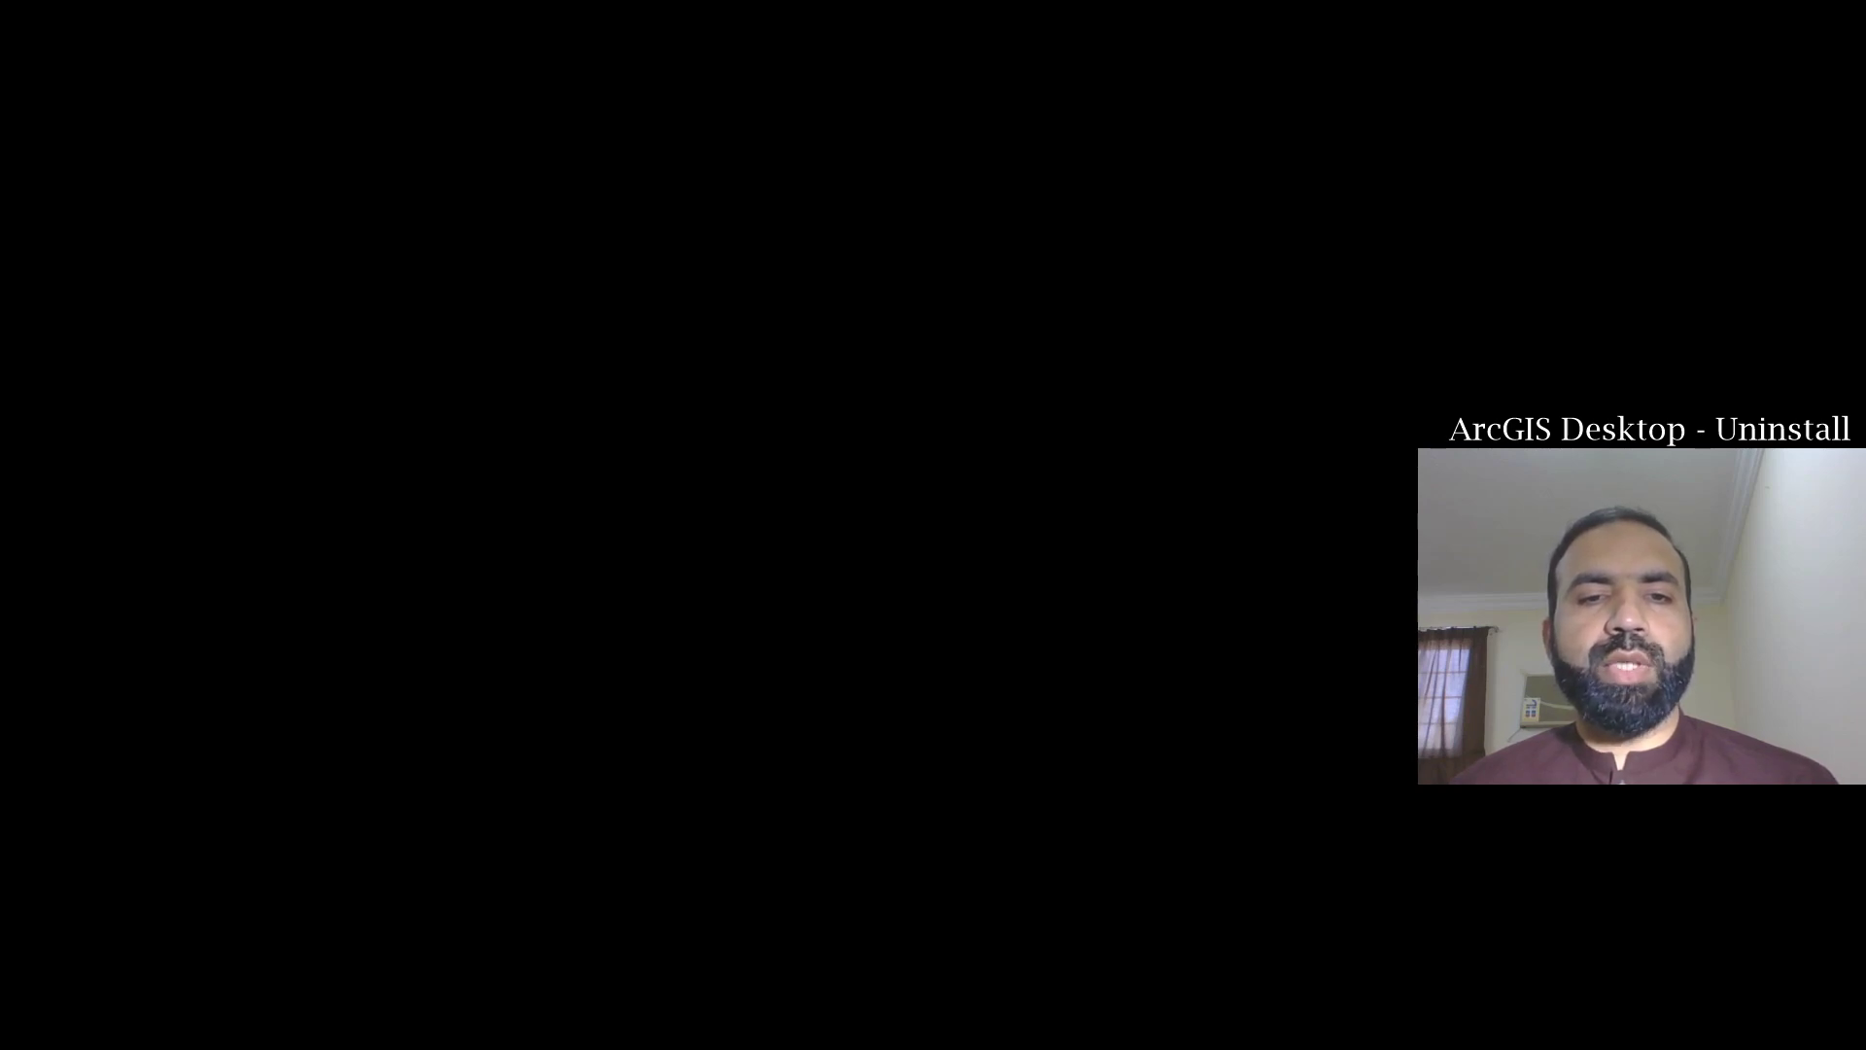
pyautogui.click(1046, 570)
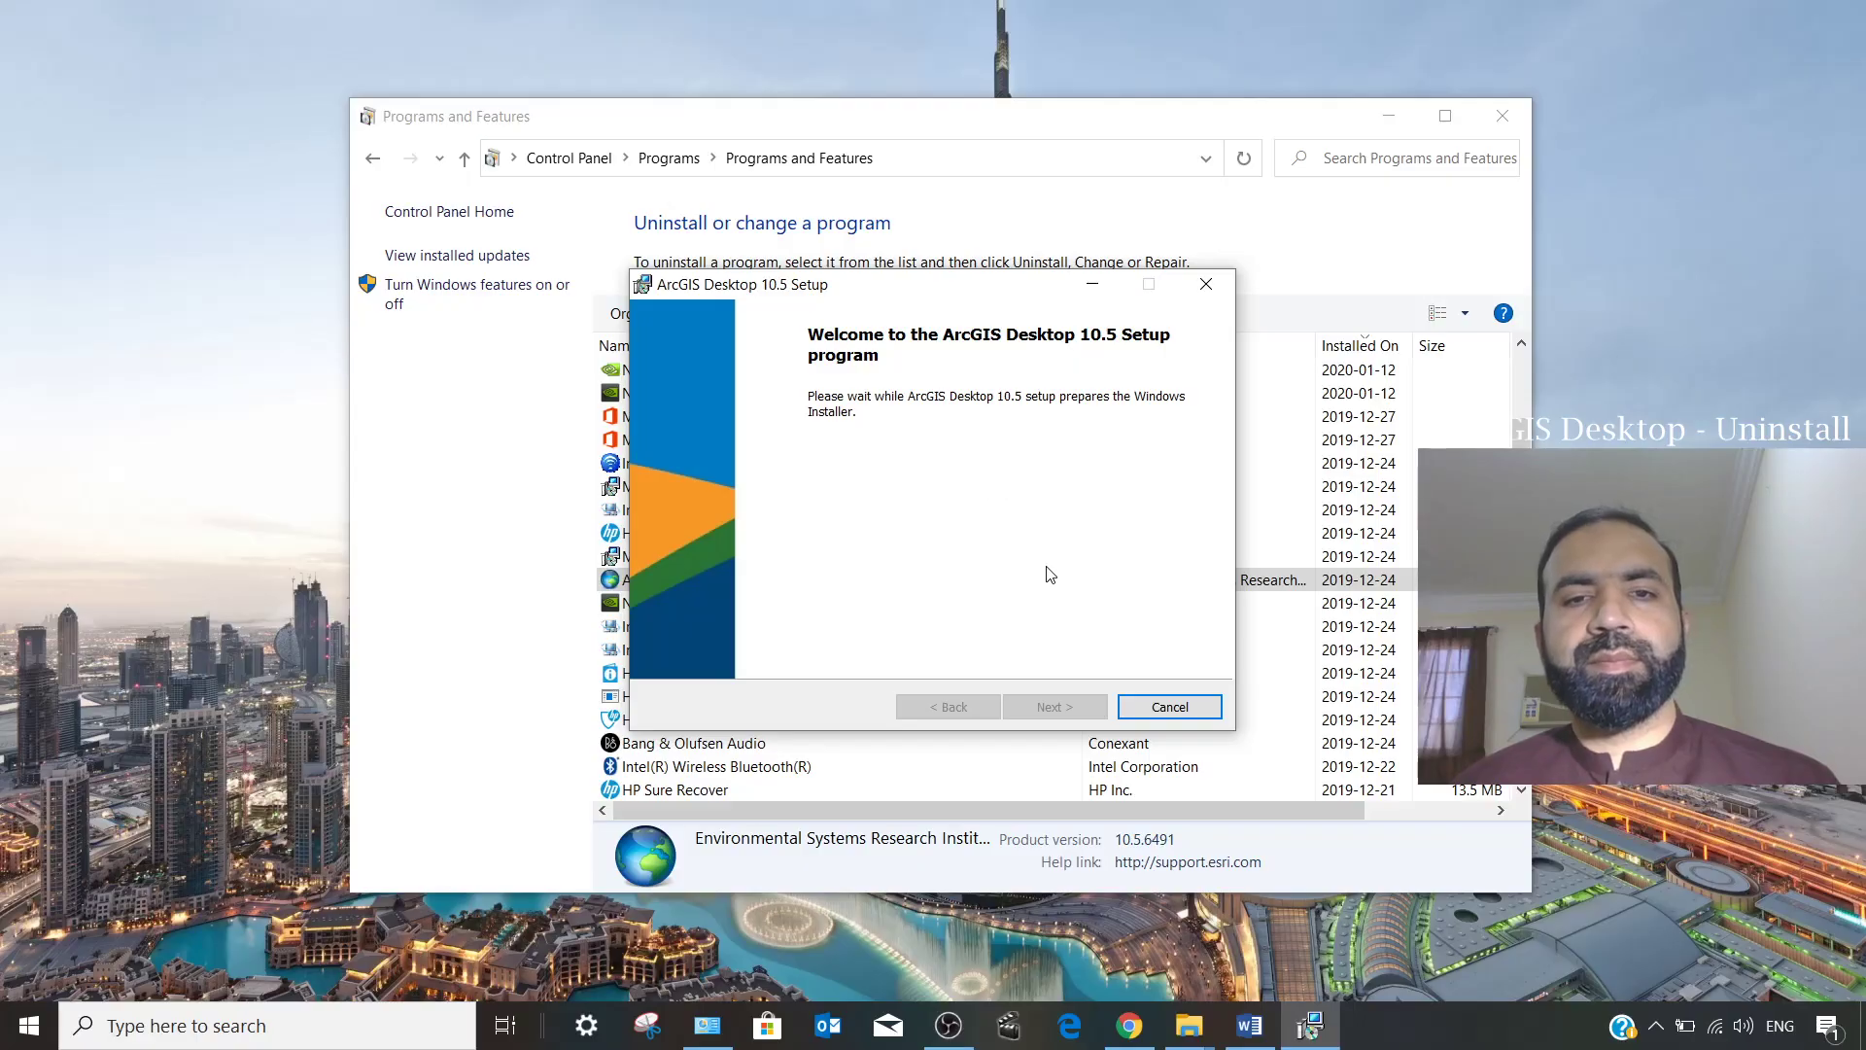
pyautogui.click(1391, 120)
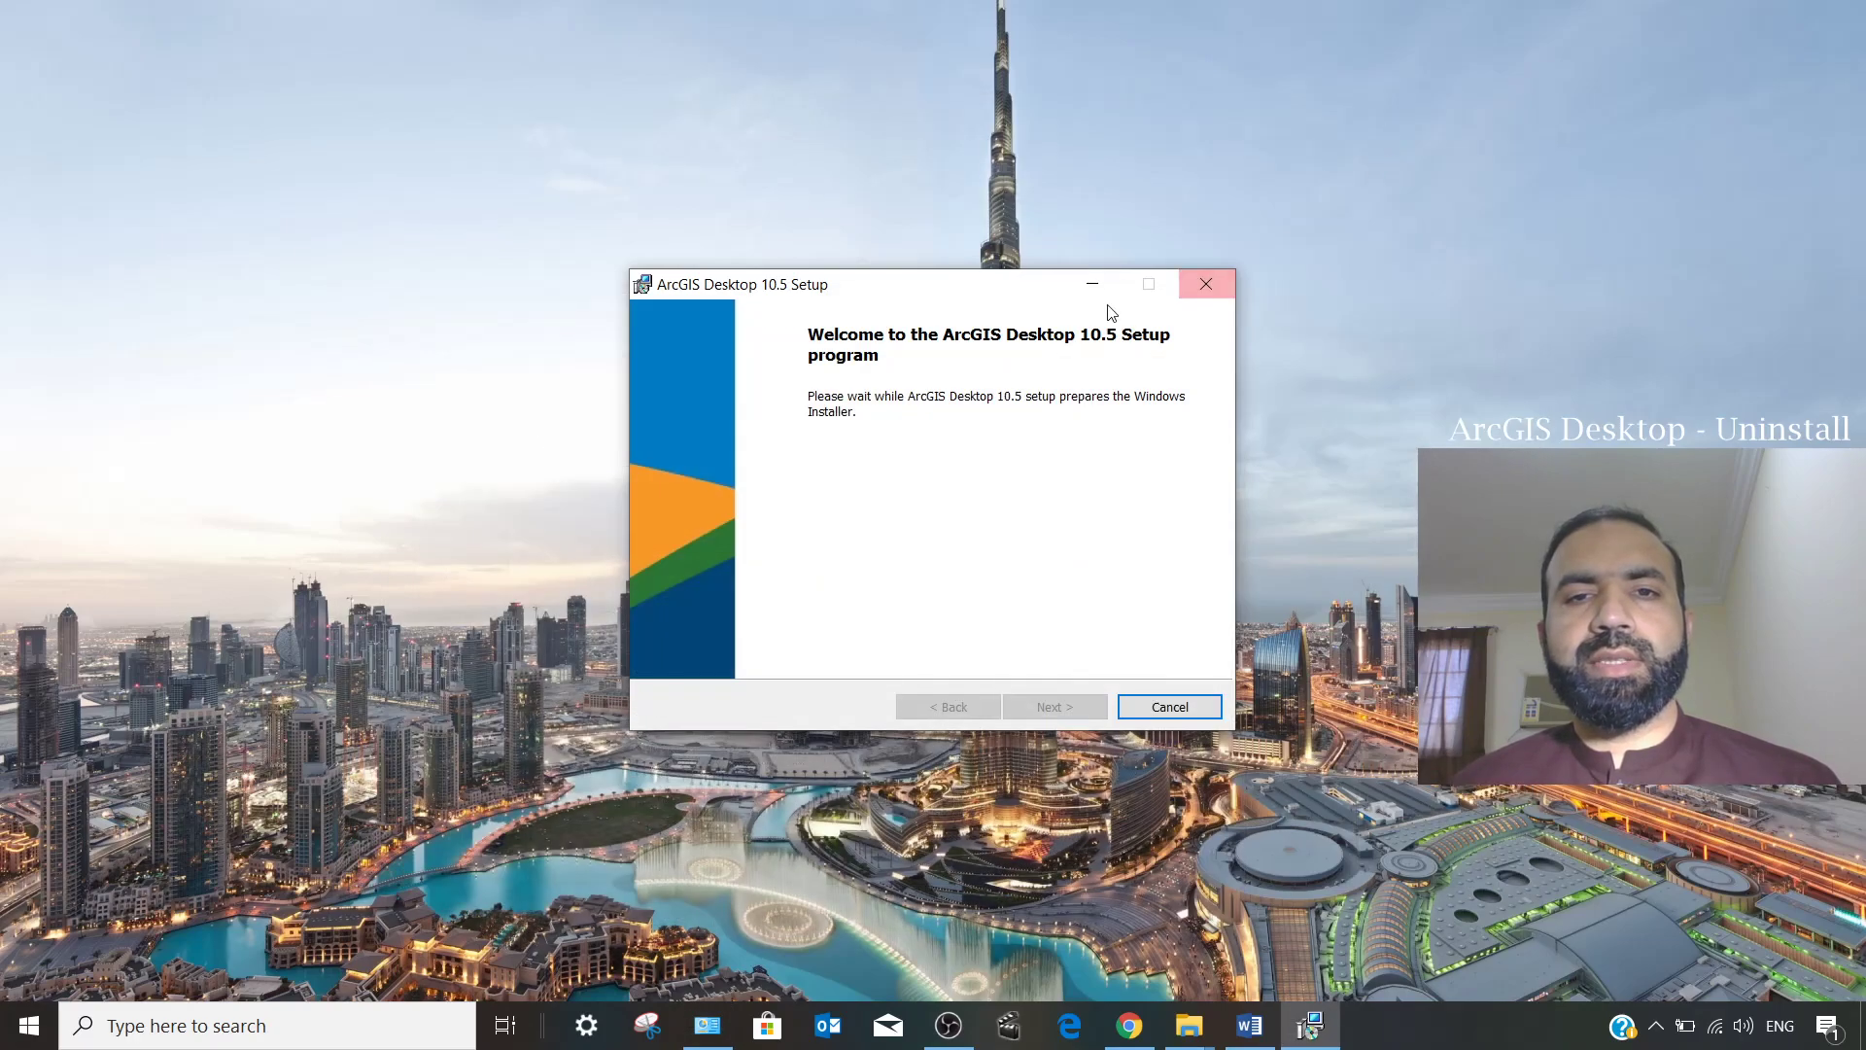
# Remove ArcGIS Desktop 10.5 from the computer with the Remove maintenance option and finish the setup wizard.
pyautogui.moveTo(897, 298); pyautogui.dragTo(499, 98)
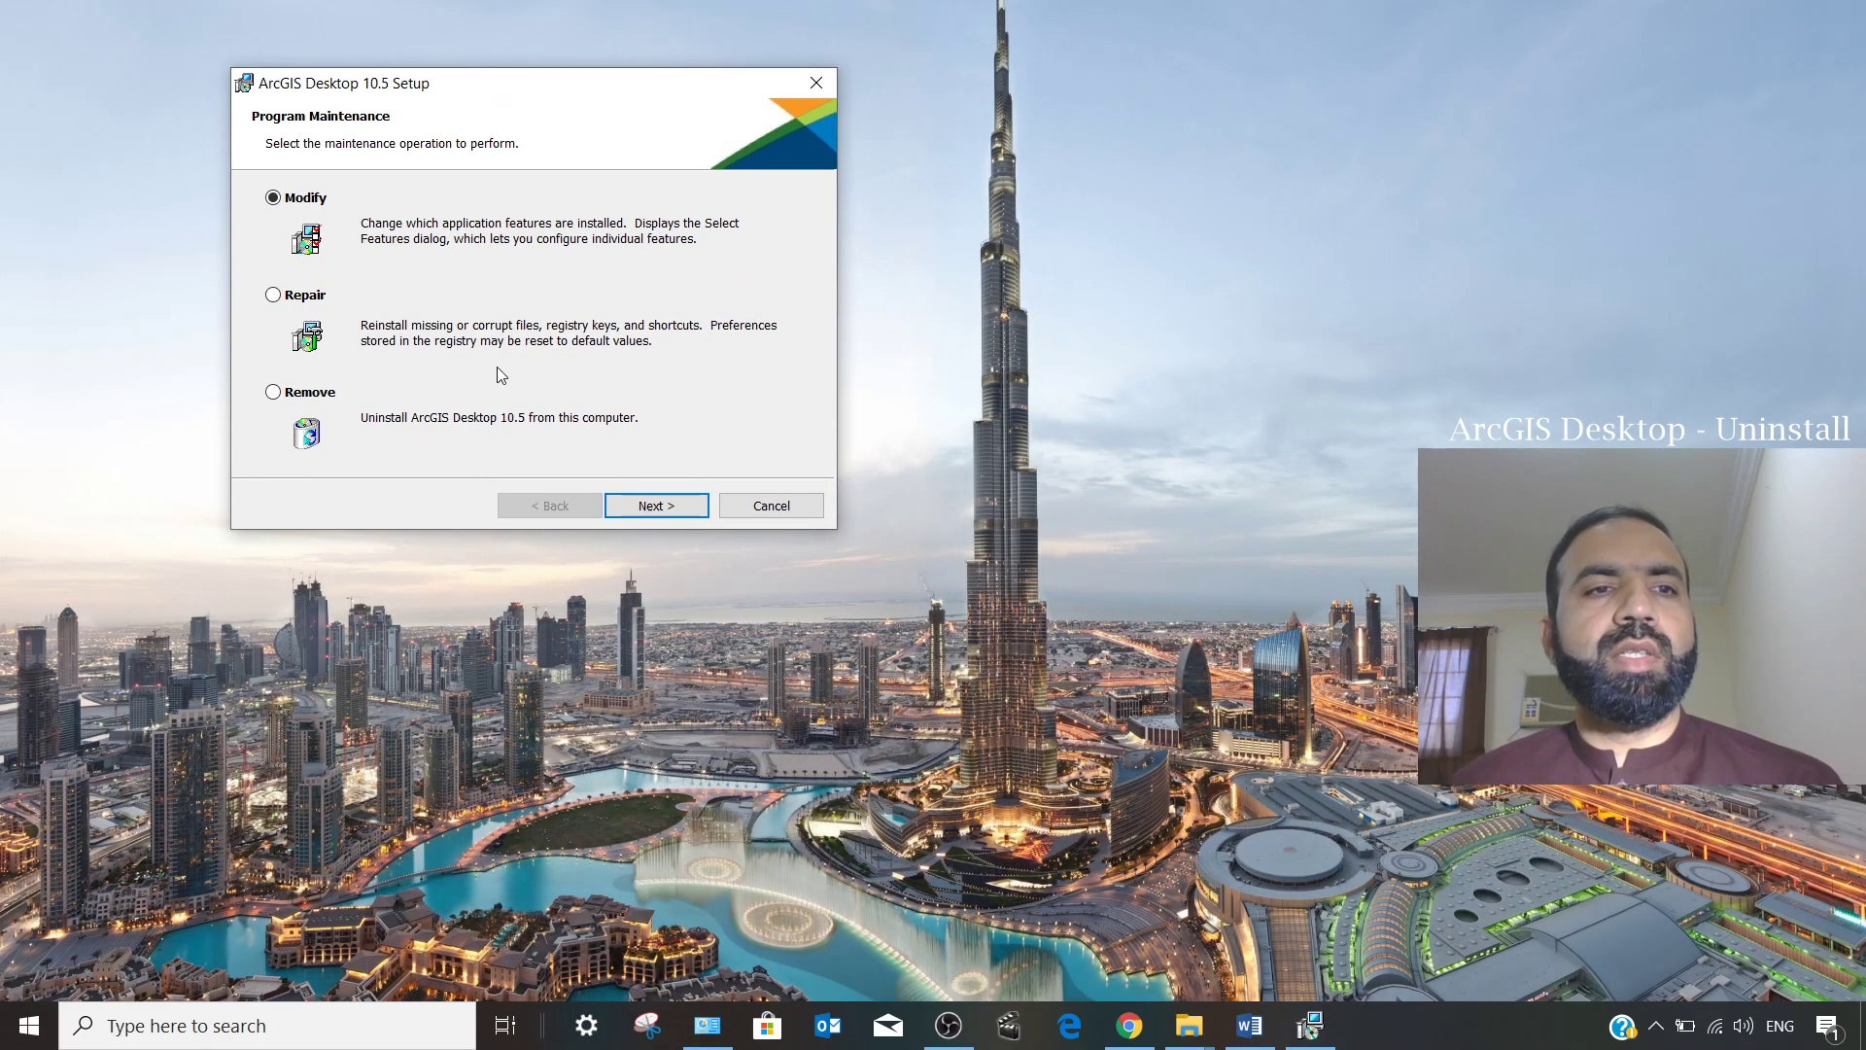
pyautogui.click(275, 393)
pyautogui.click(632, 508)
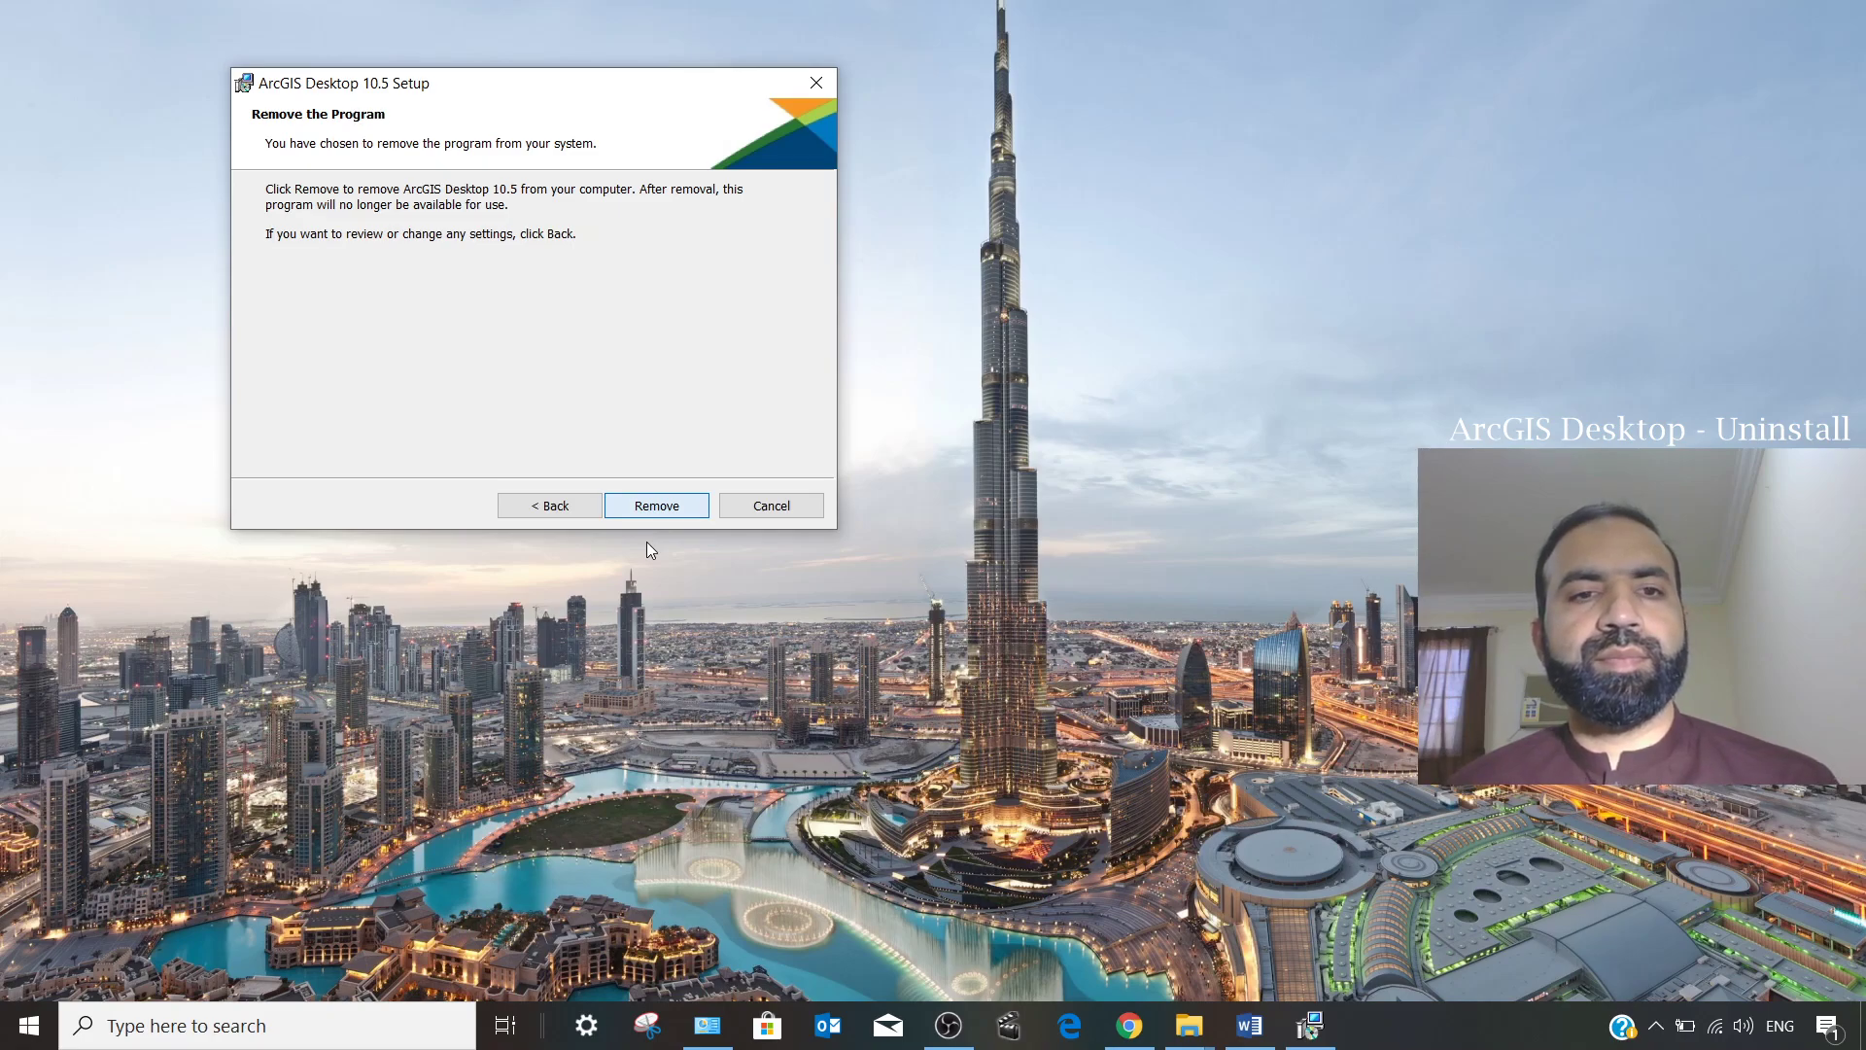
pyautogui.press('Return')
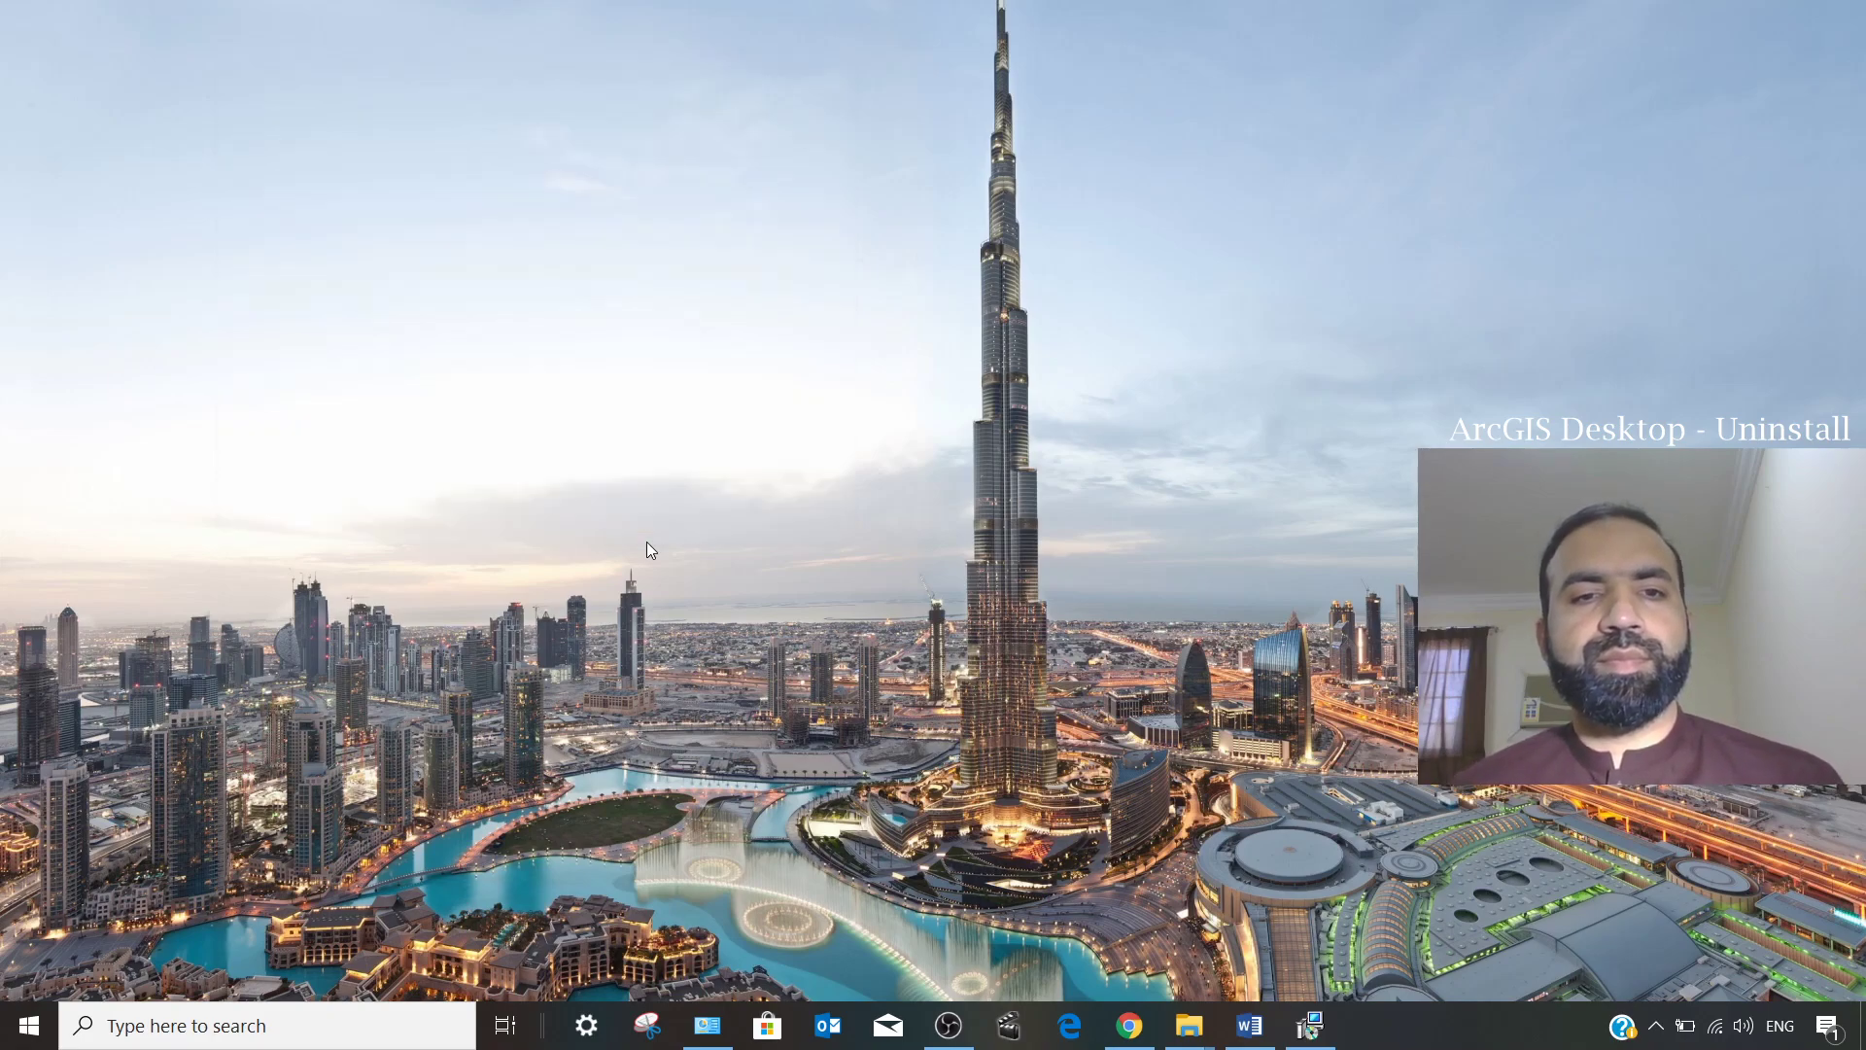
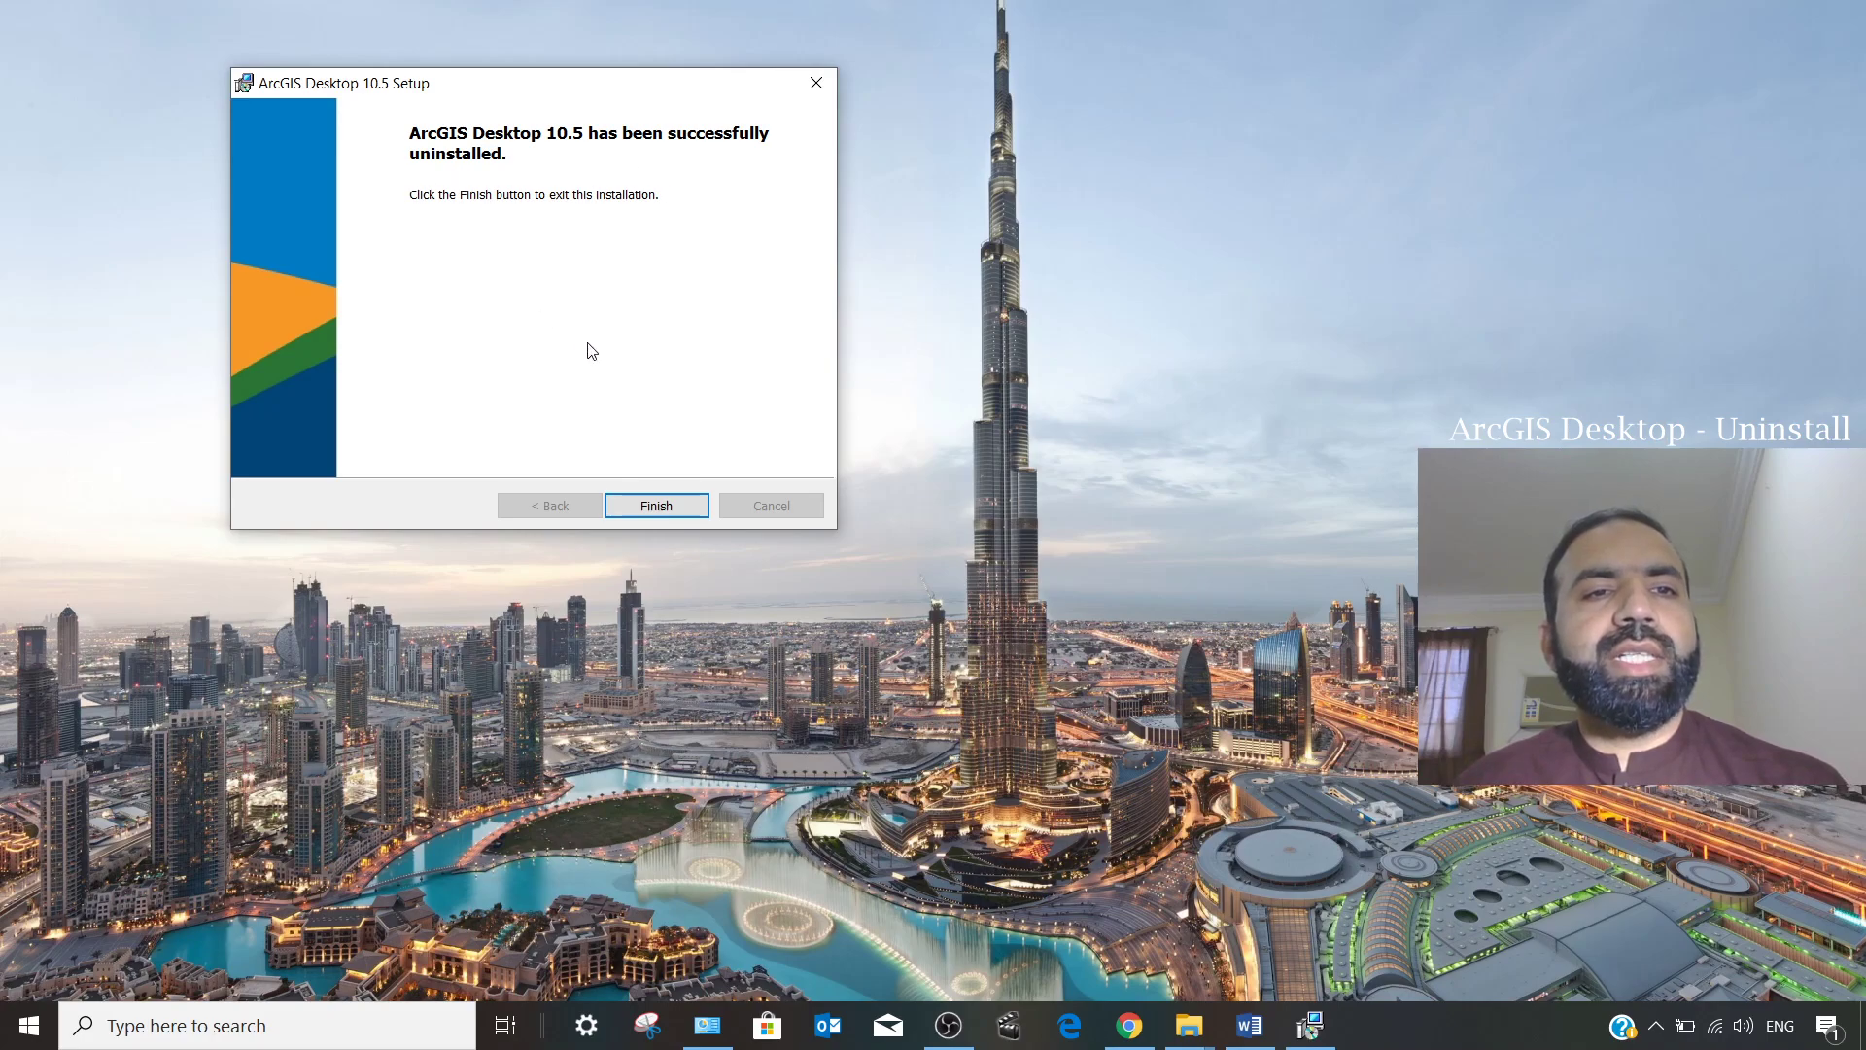
pyautogui.click(651, 508)
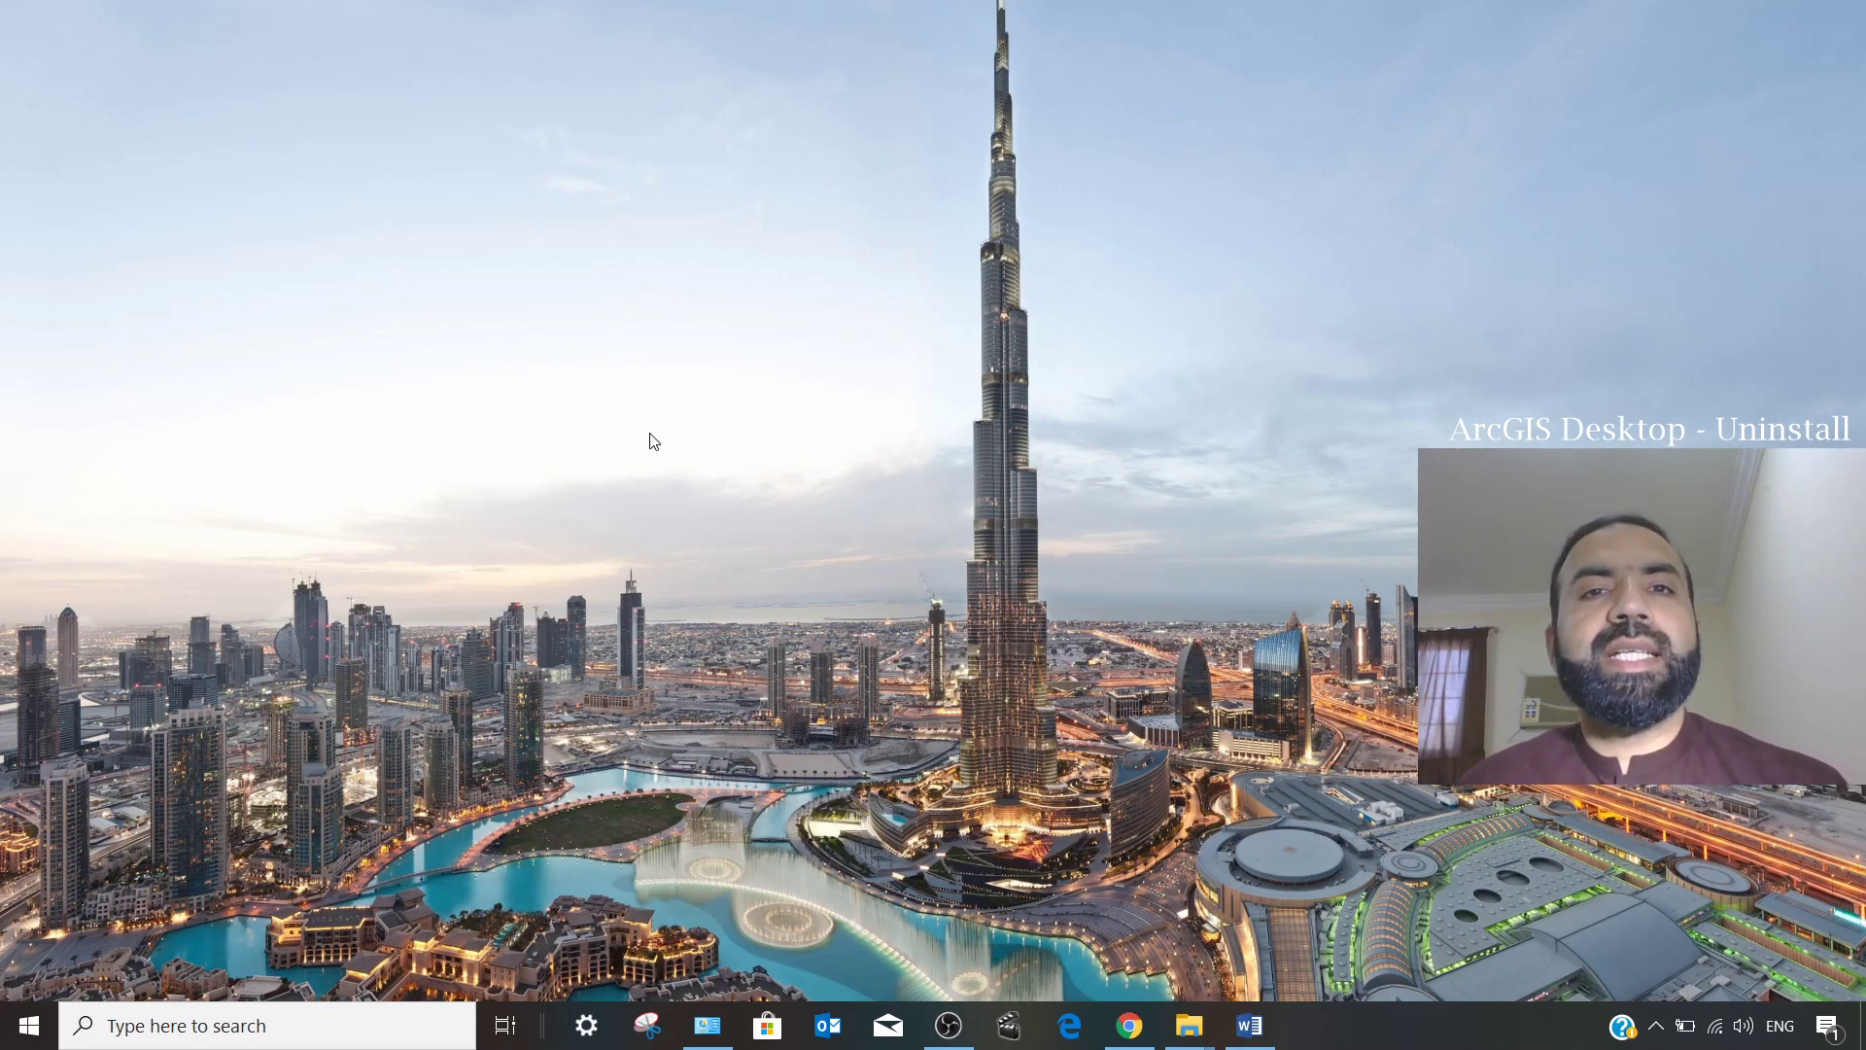
# Read on in the Word uninstall guide through Step#2 about manually deleting the remaining ArcGIS folder, then minimize the document.
pyautogui.click(1252, 1027)
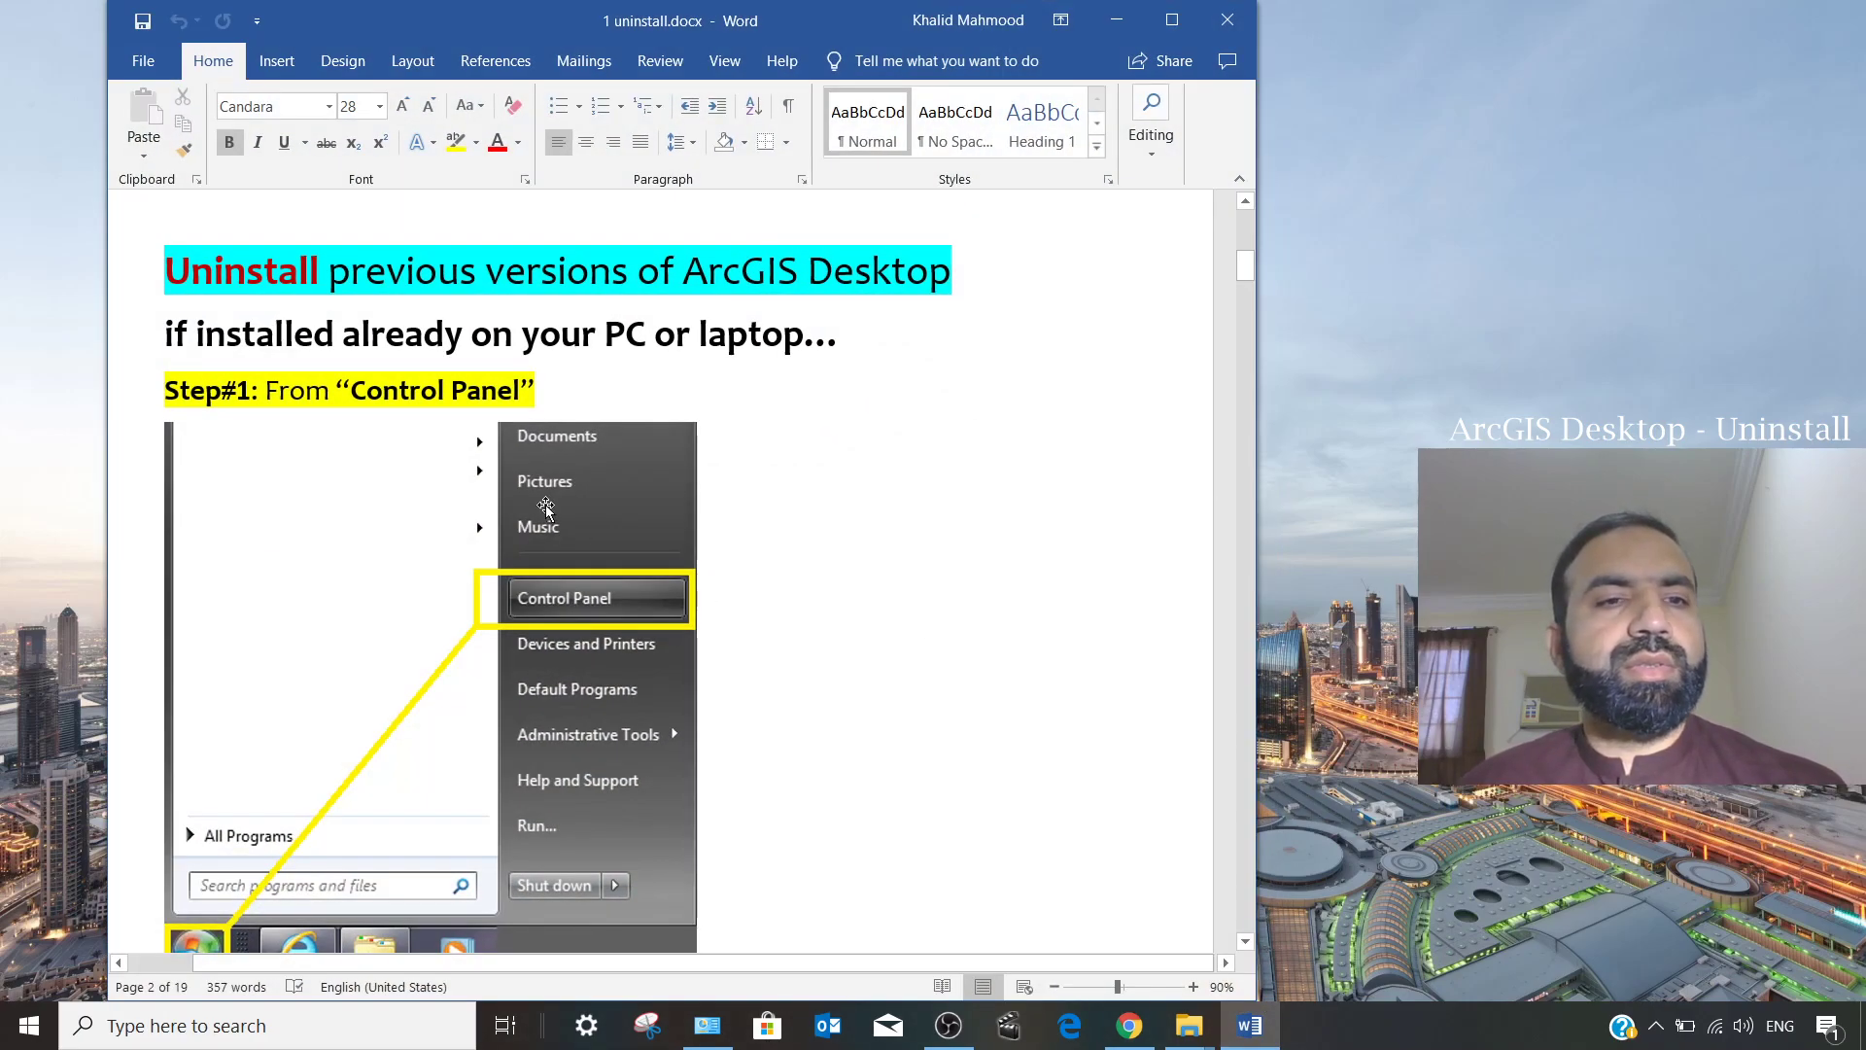
pyautogui.scroll(-9, 486, 622)
pyautogui.scroll(-3, 457, 661)
pyautogui.scroll(-3, 487, 623)
pyautogui.scroll(-5, 573, 633)
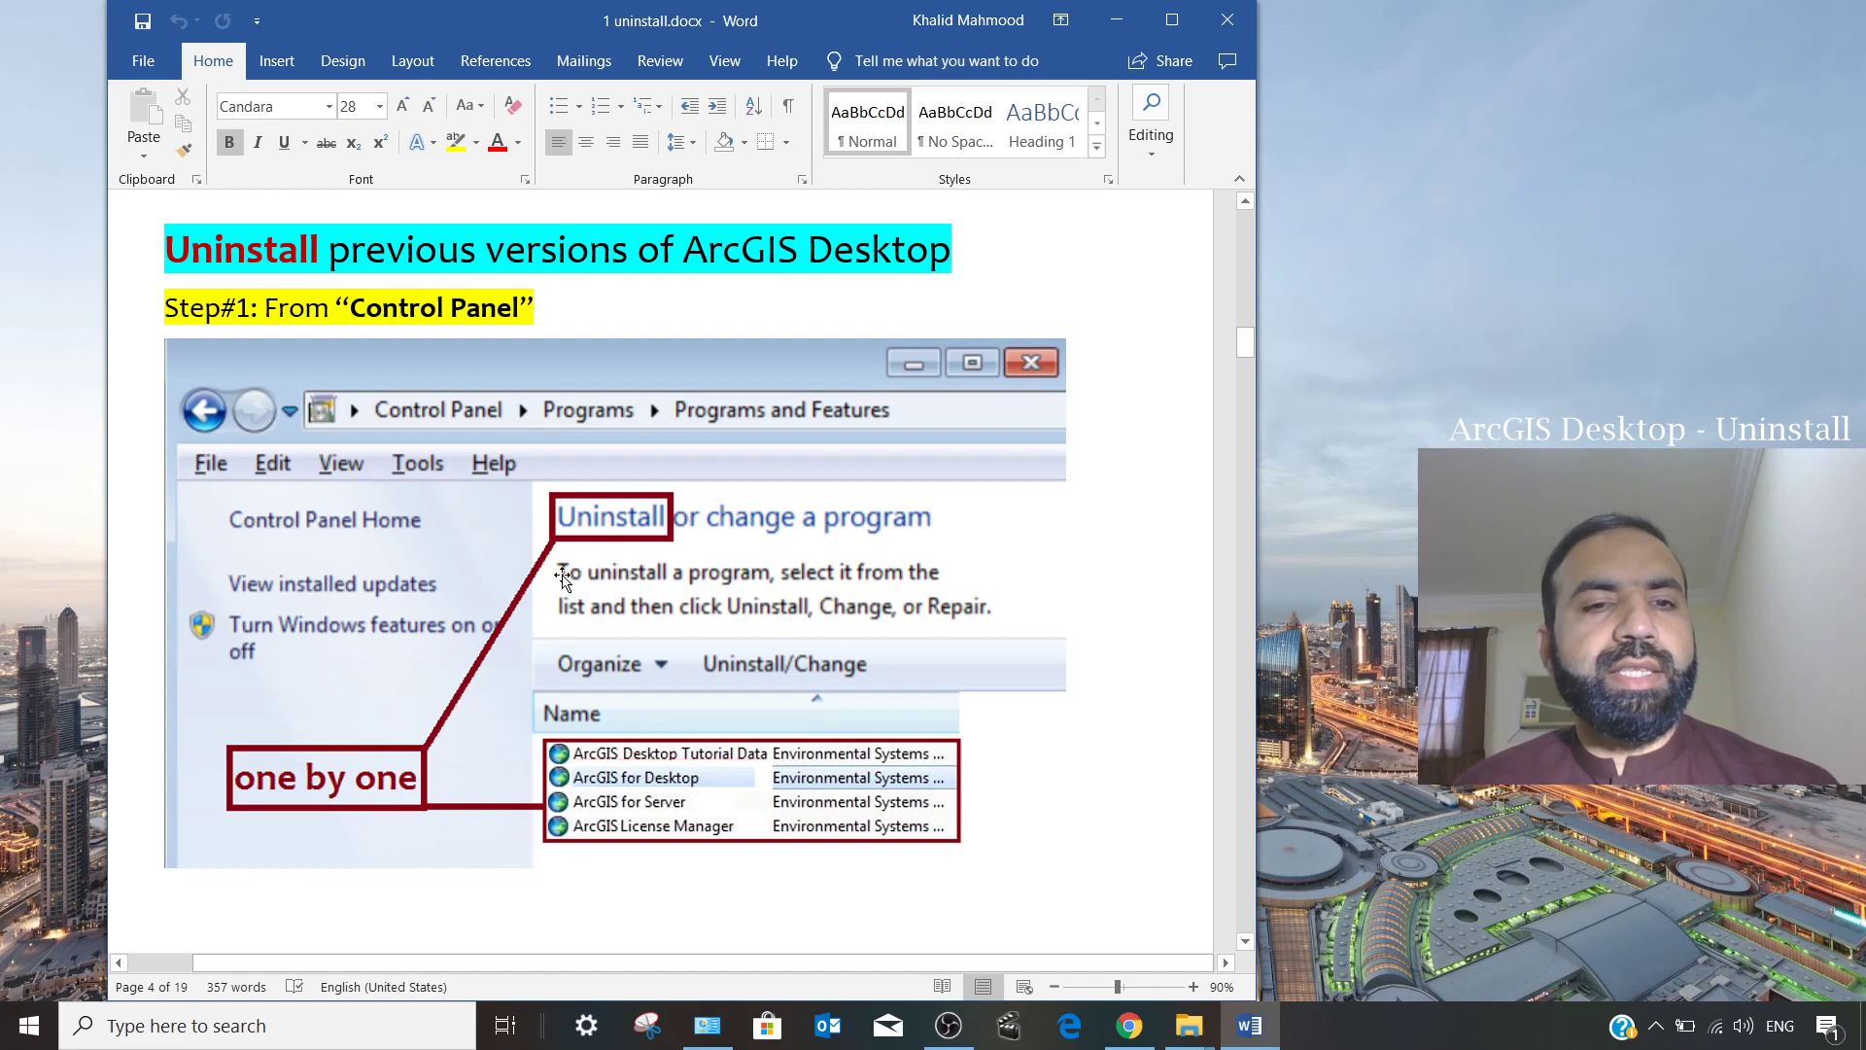
pyautogui.scroll(-8, 829, 757)
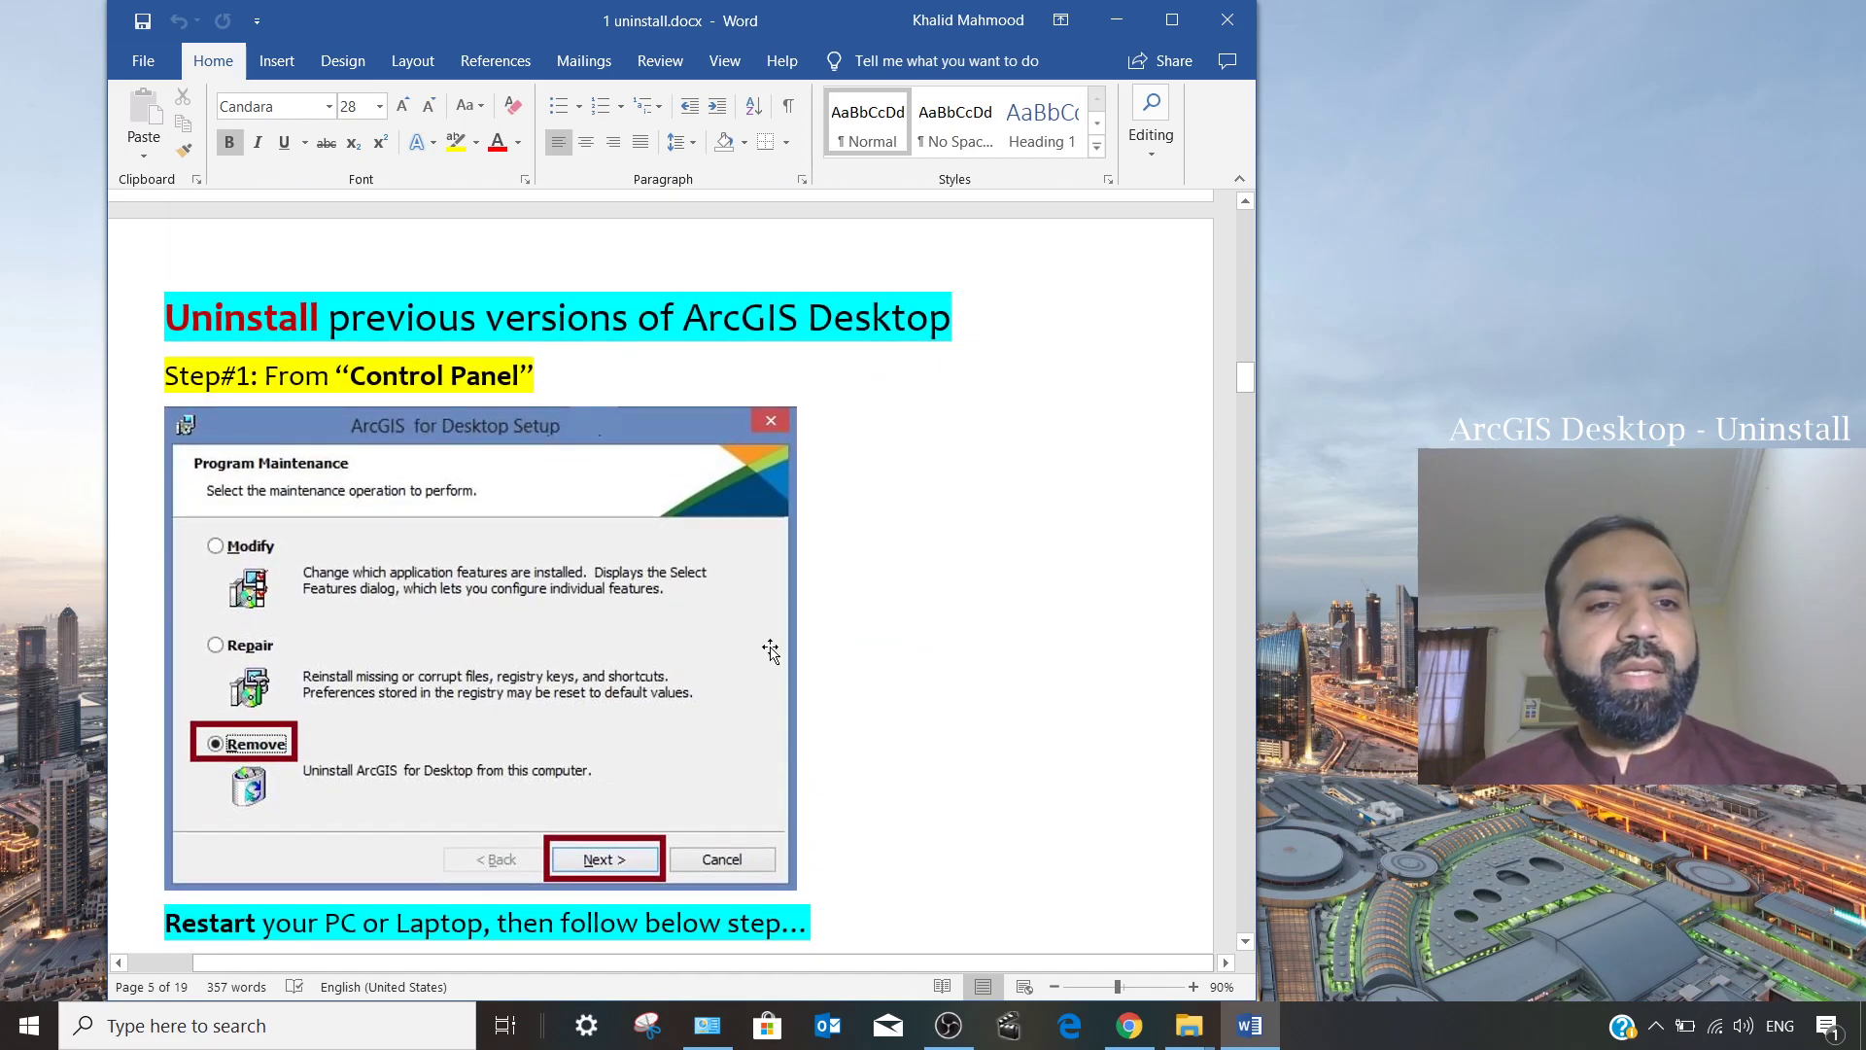
pyautogui.scroll(-10, 804, 647)
pyautogui.scroll(-2, 430, 654)
pyautogui.scroll(3, 429, 633)
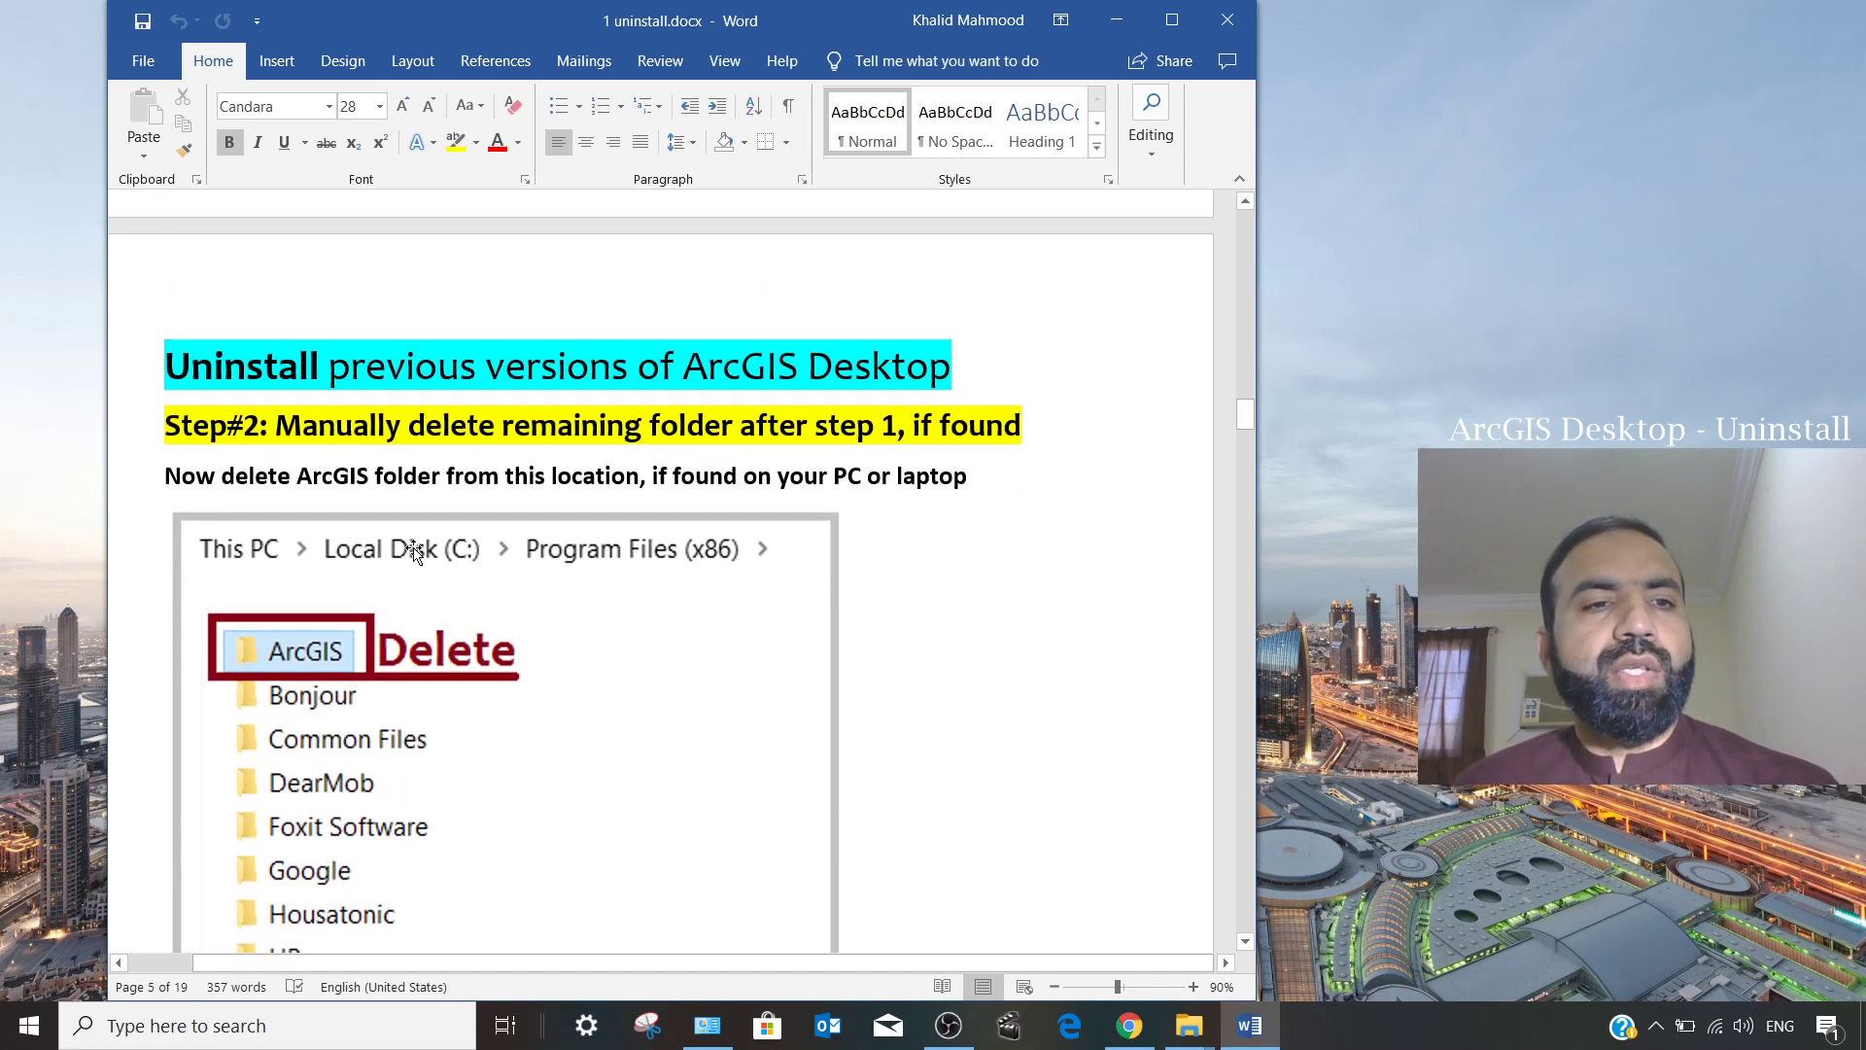
pyautogui.moveTo(166, 425); pyautogui.dragTo(277, 427)
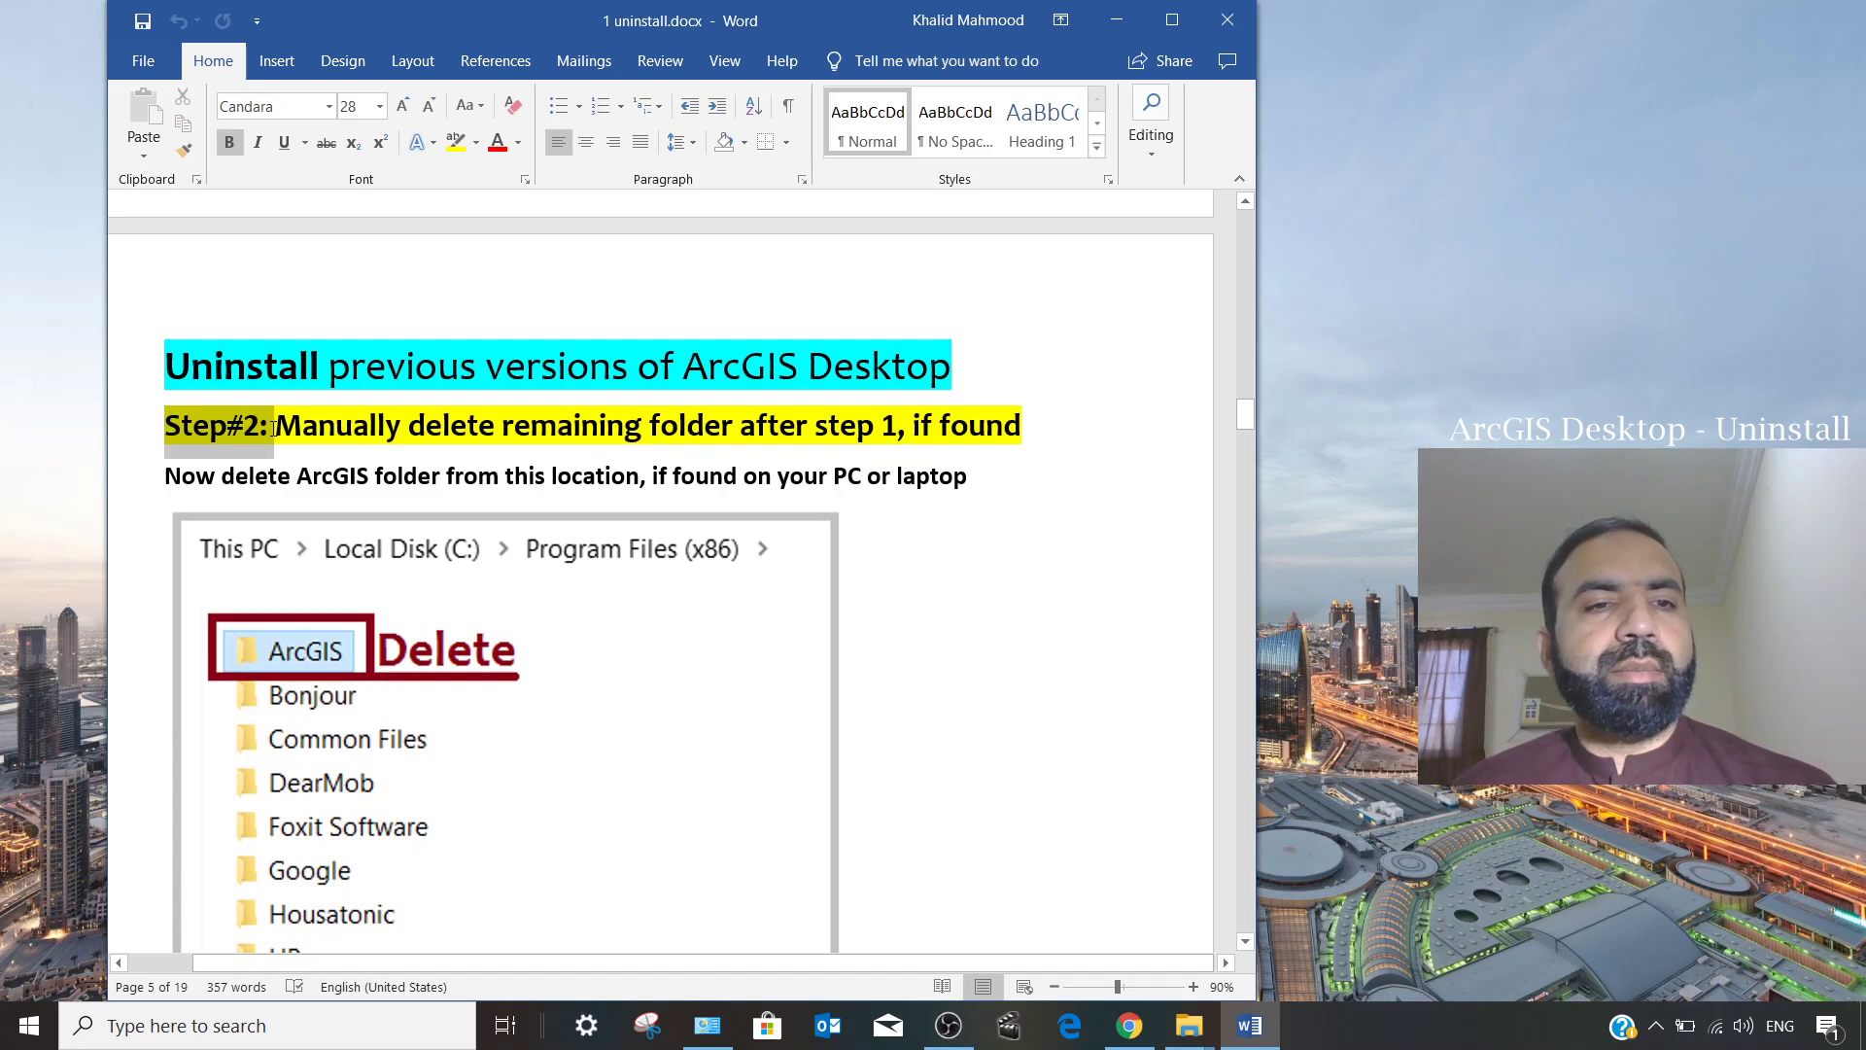
pyautogui.moveTo(410, 428); pyautogui.dragTo(803, 433)
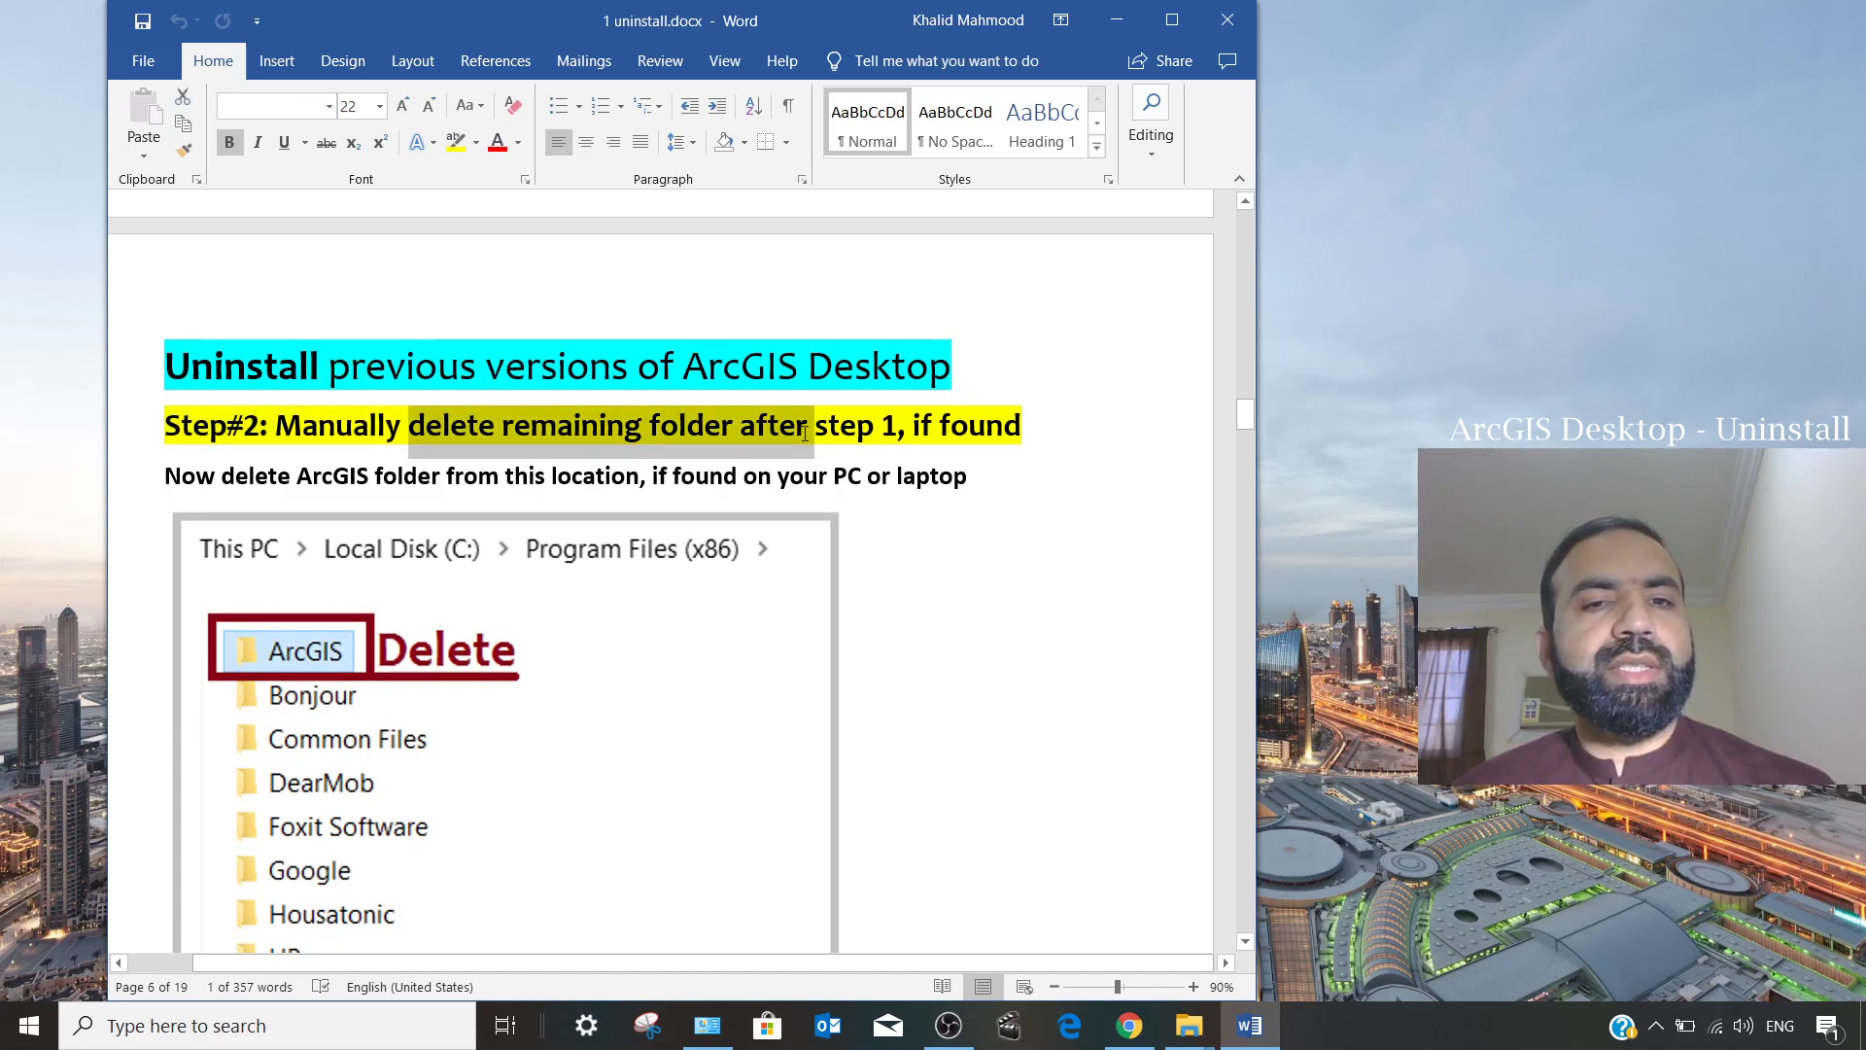
pyautogui.click(1005, 427)
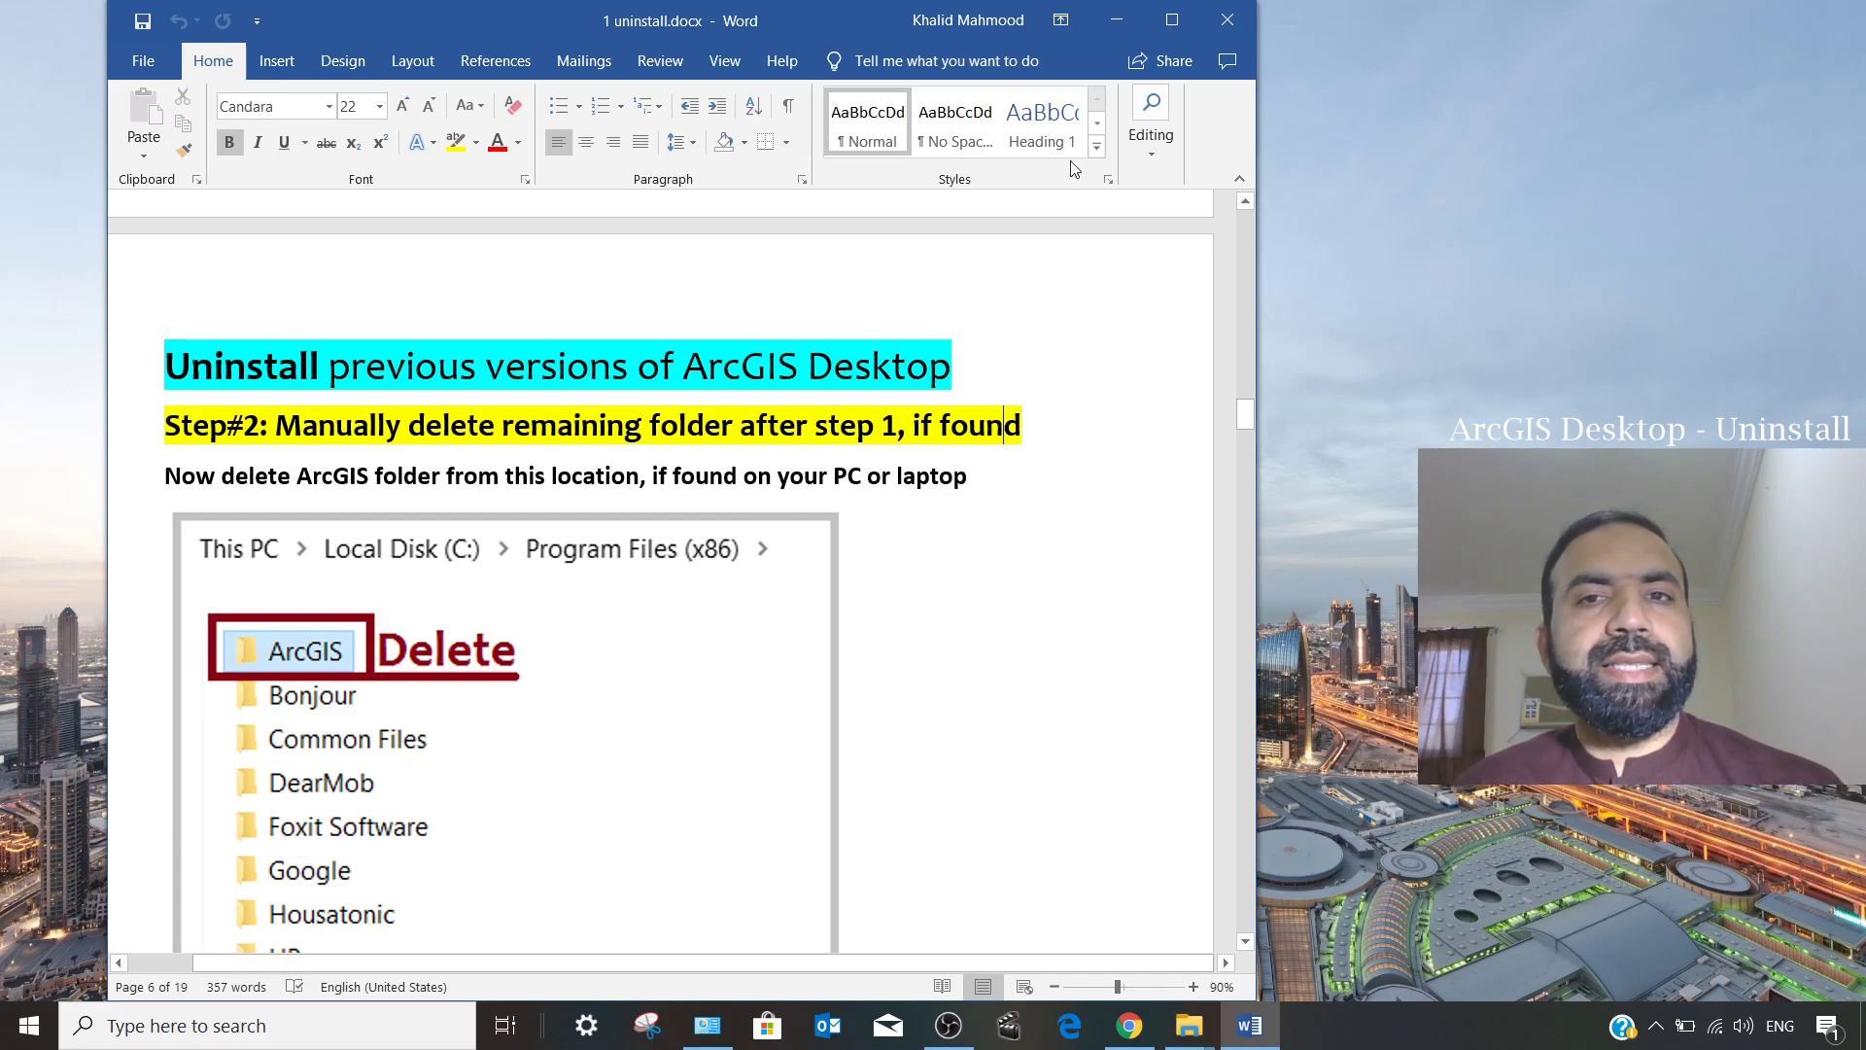
pyautogui.click(1116, 20)
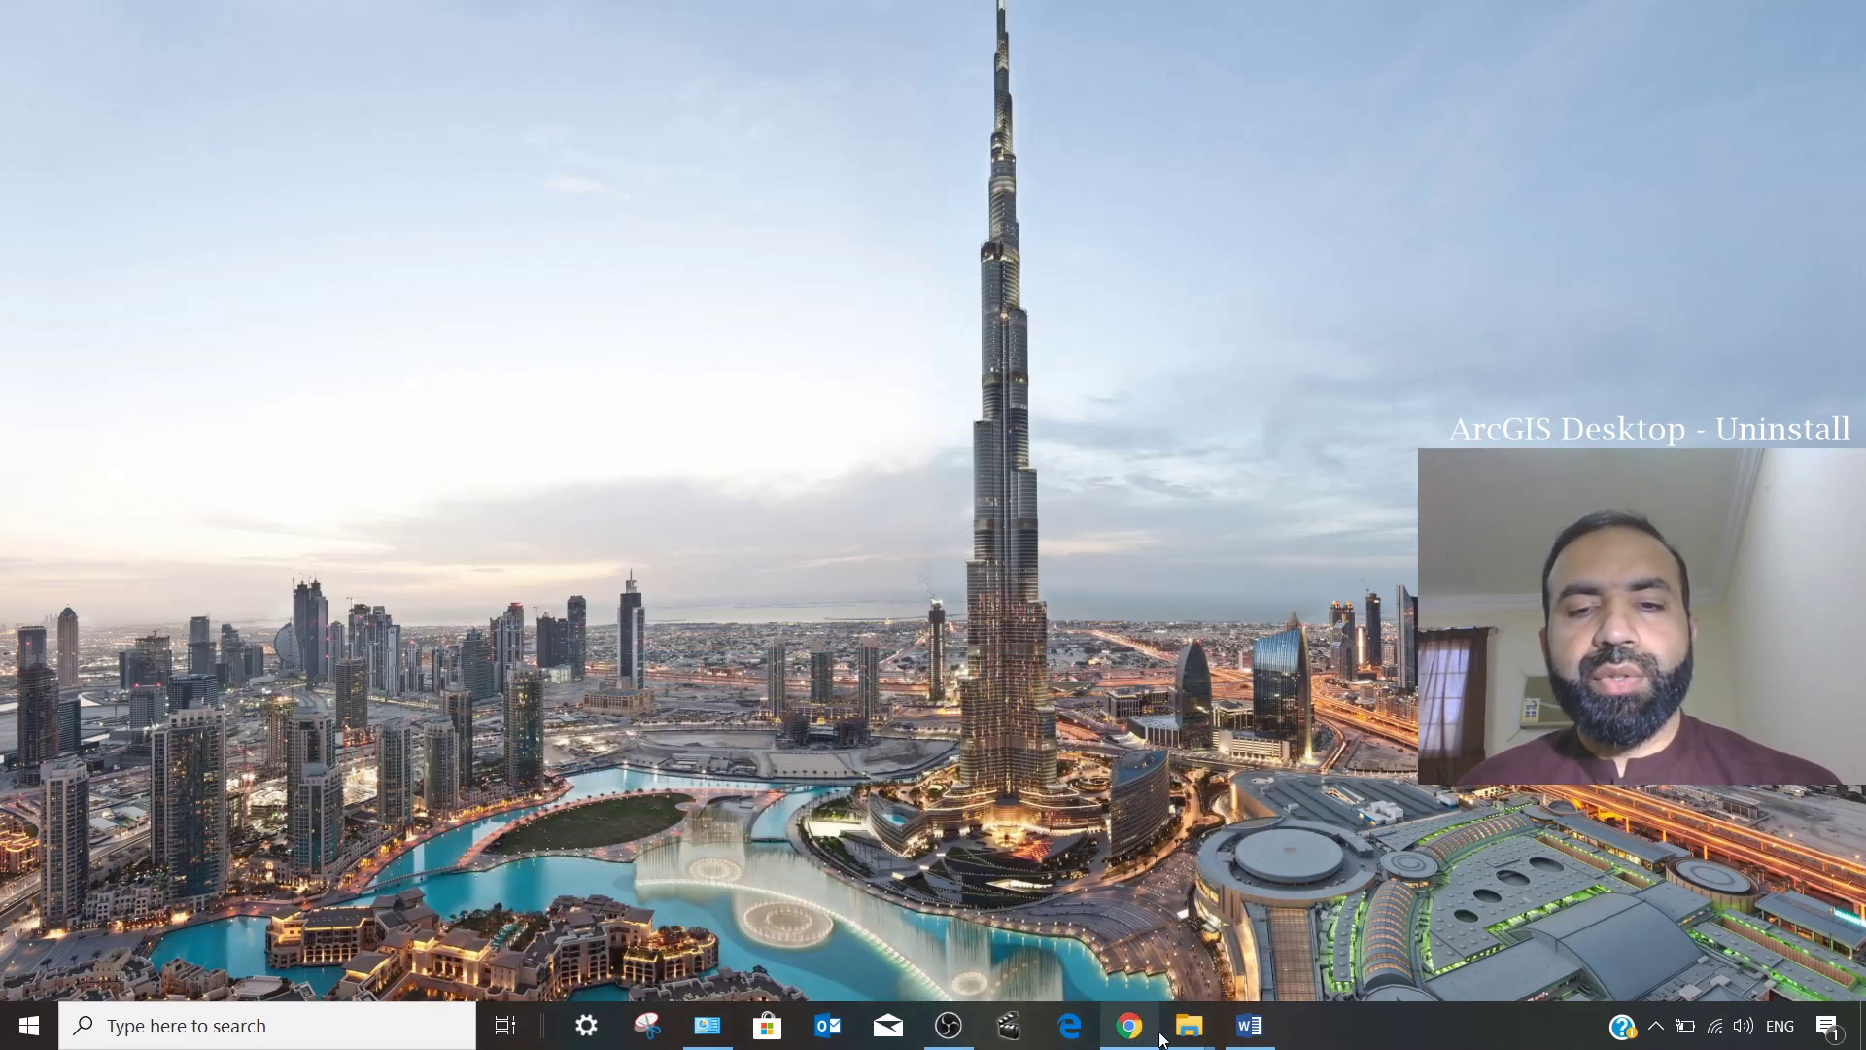
# Close the pics folder window and open the Program Files (x86) folder on the C: drive in a new File Explorer window.
pyautogui.moveTo(1202, 1038)
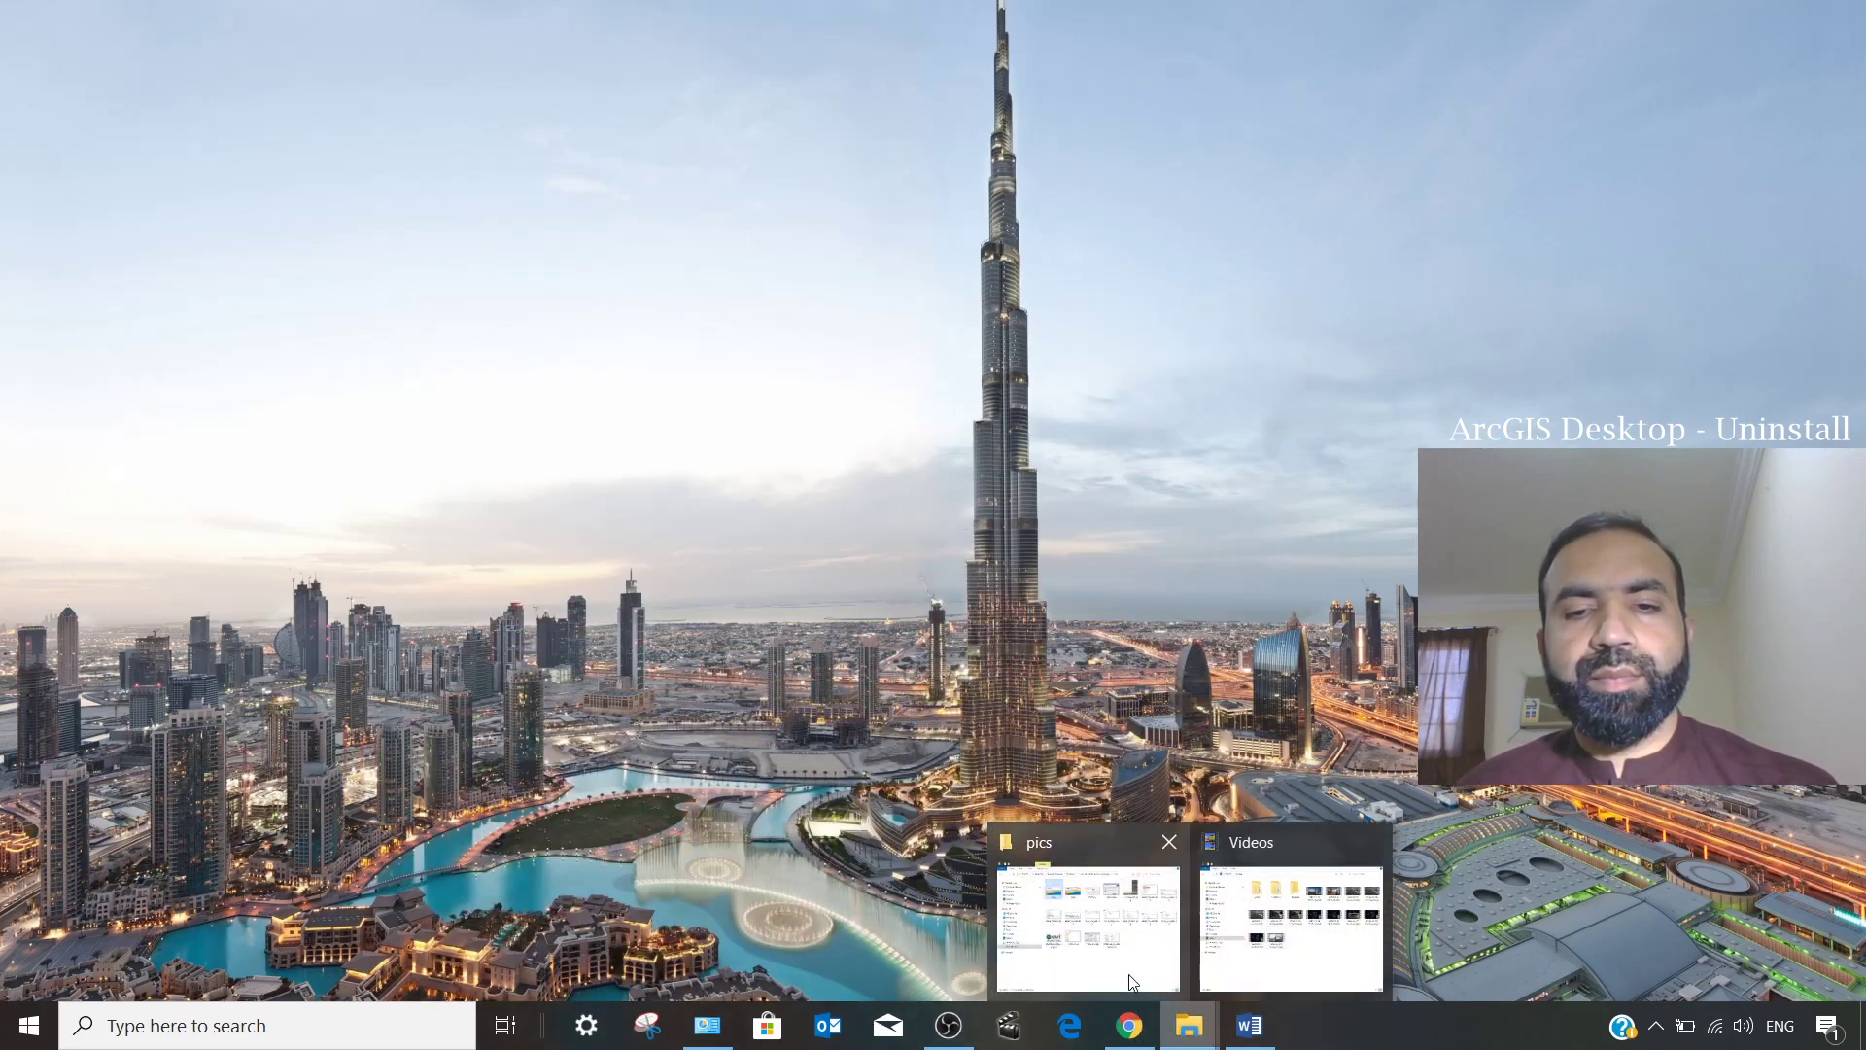
pyautogui.click(1088, 904)
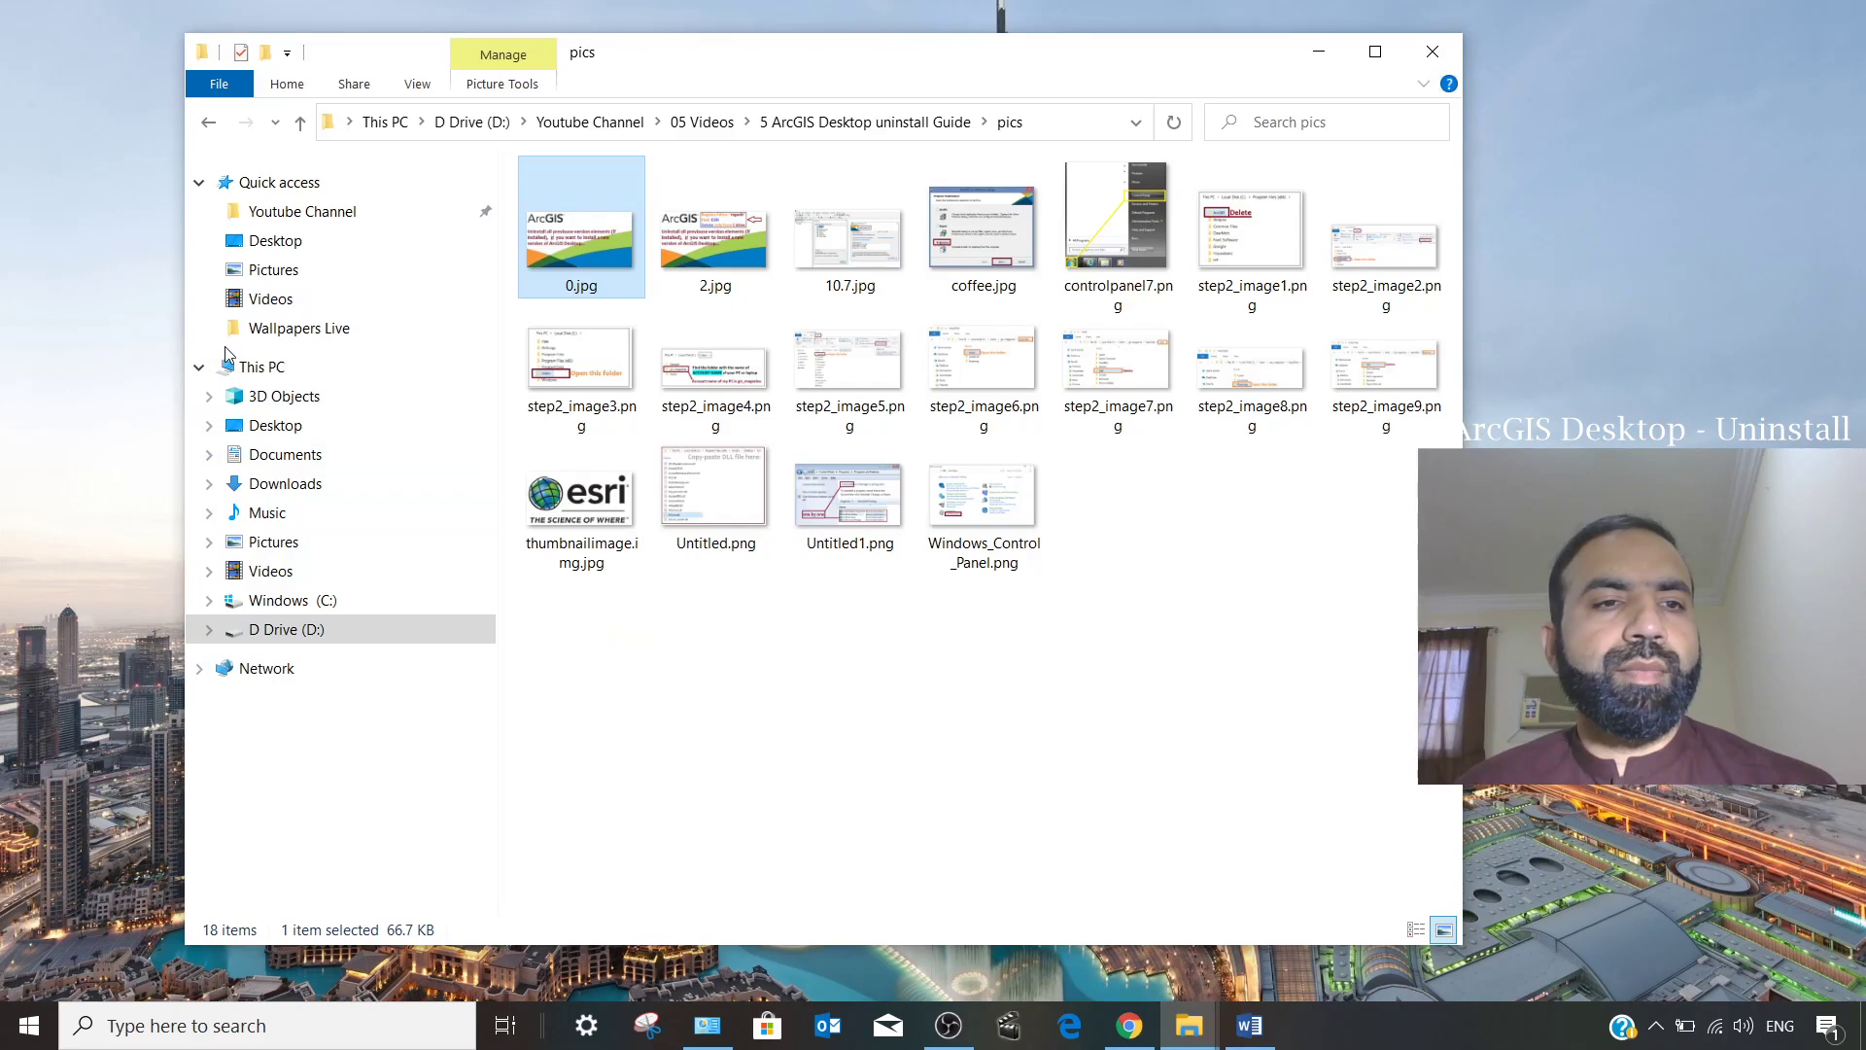
pyautogui.click(1432, 51)
pyautogui.rightClick(1190, 1028)
pyautogui.click(1188, 904)
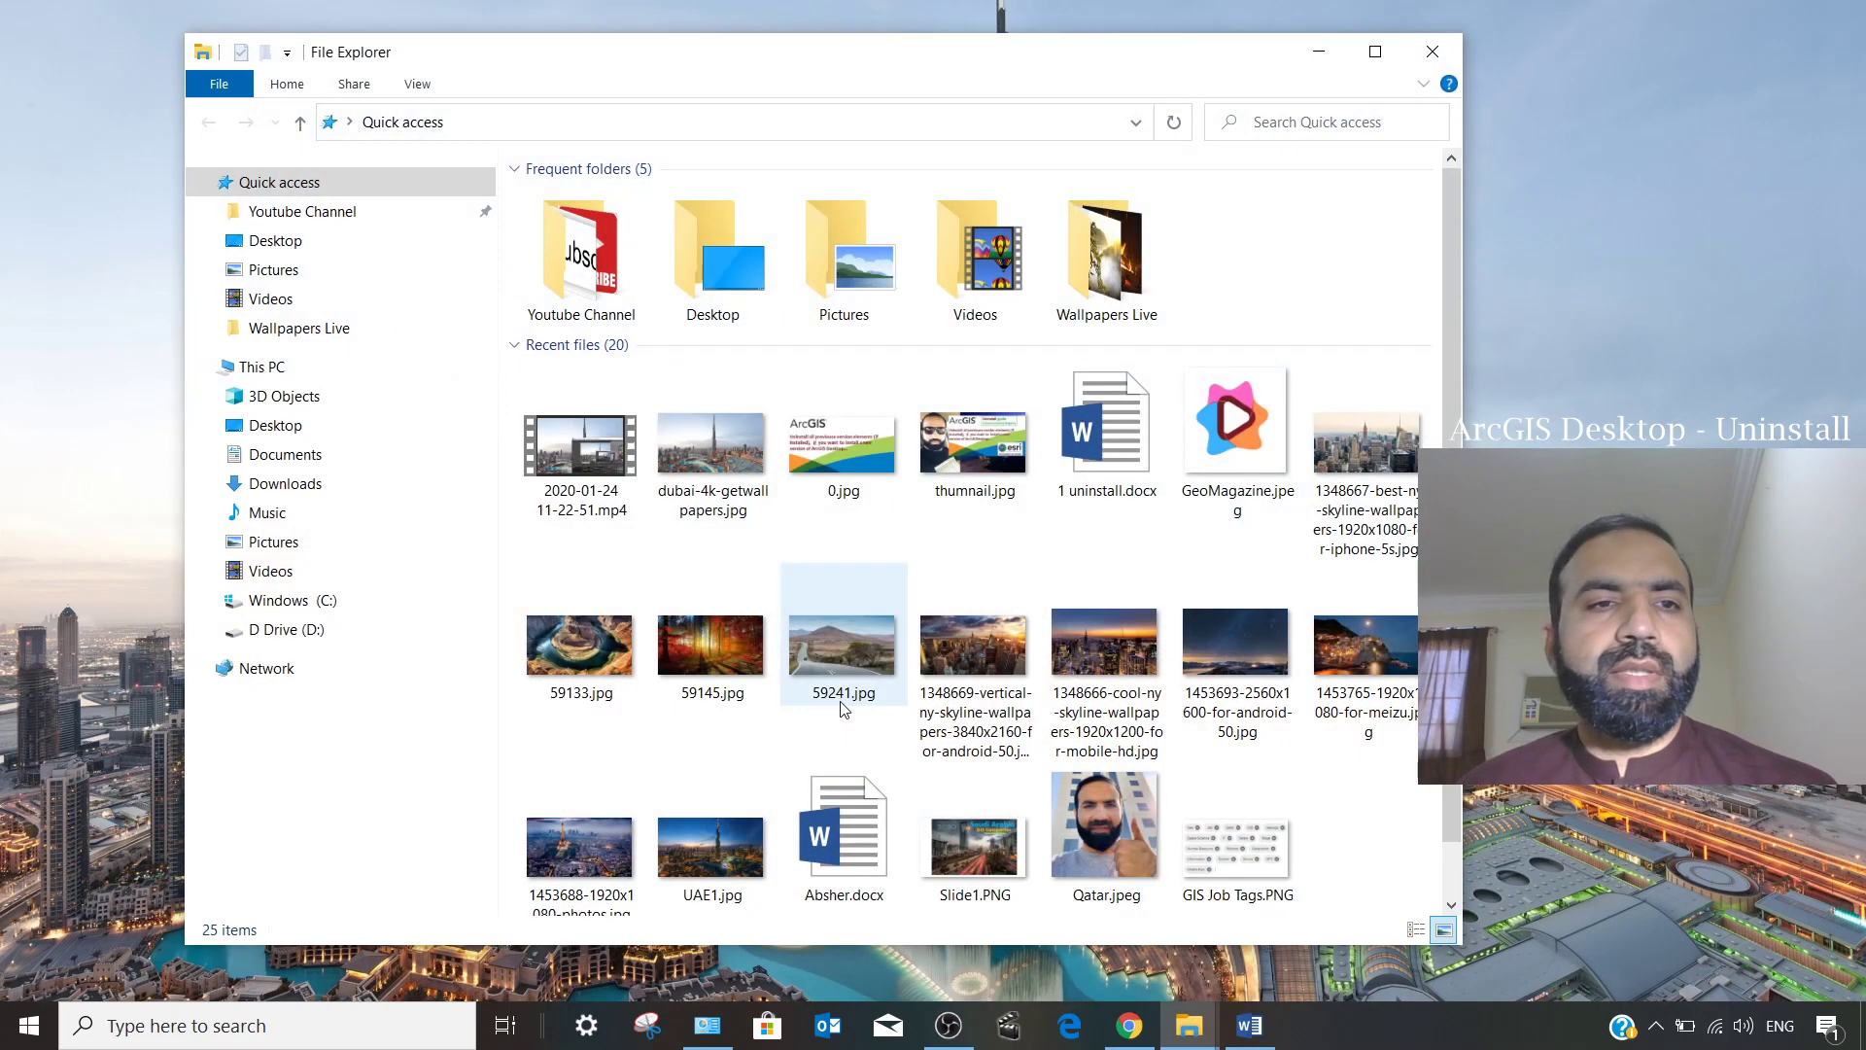
pyautogui.click(275, 373)
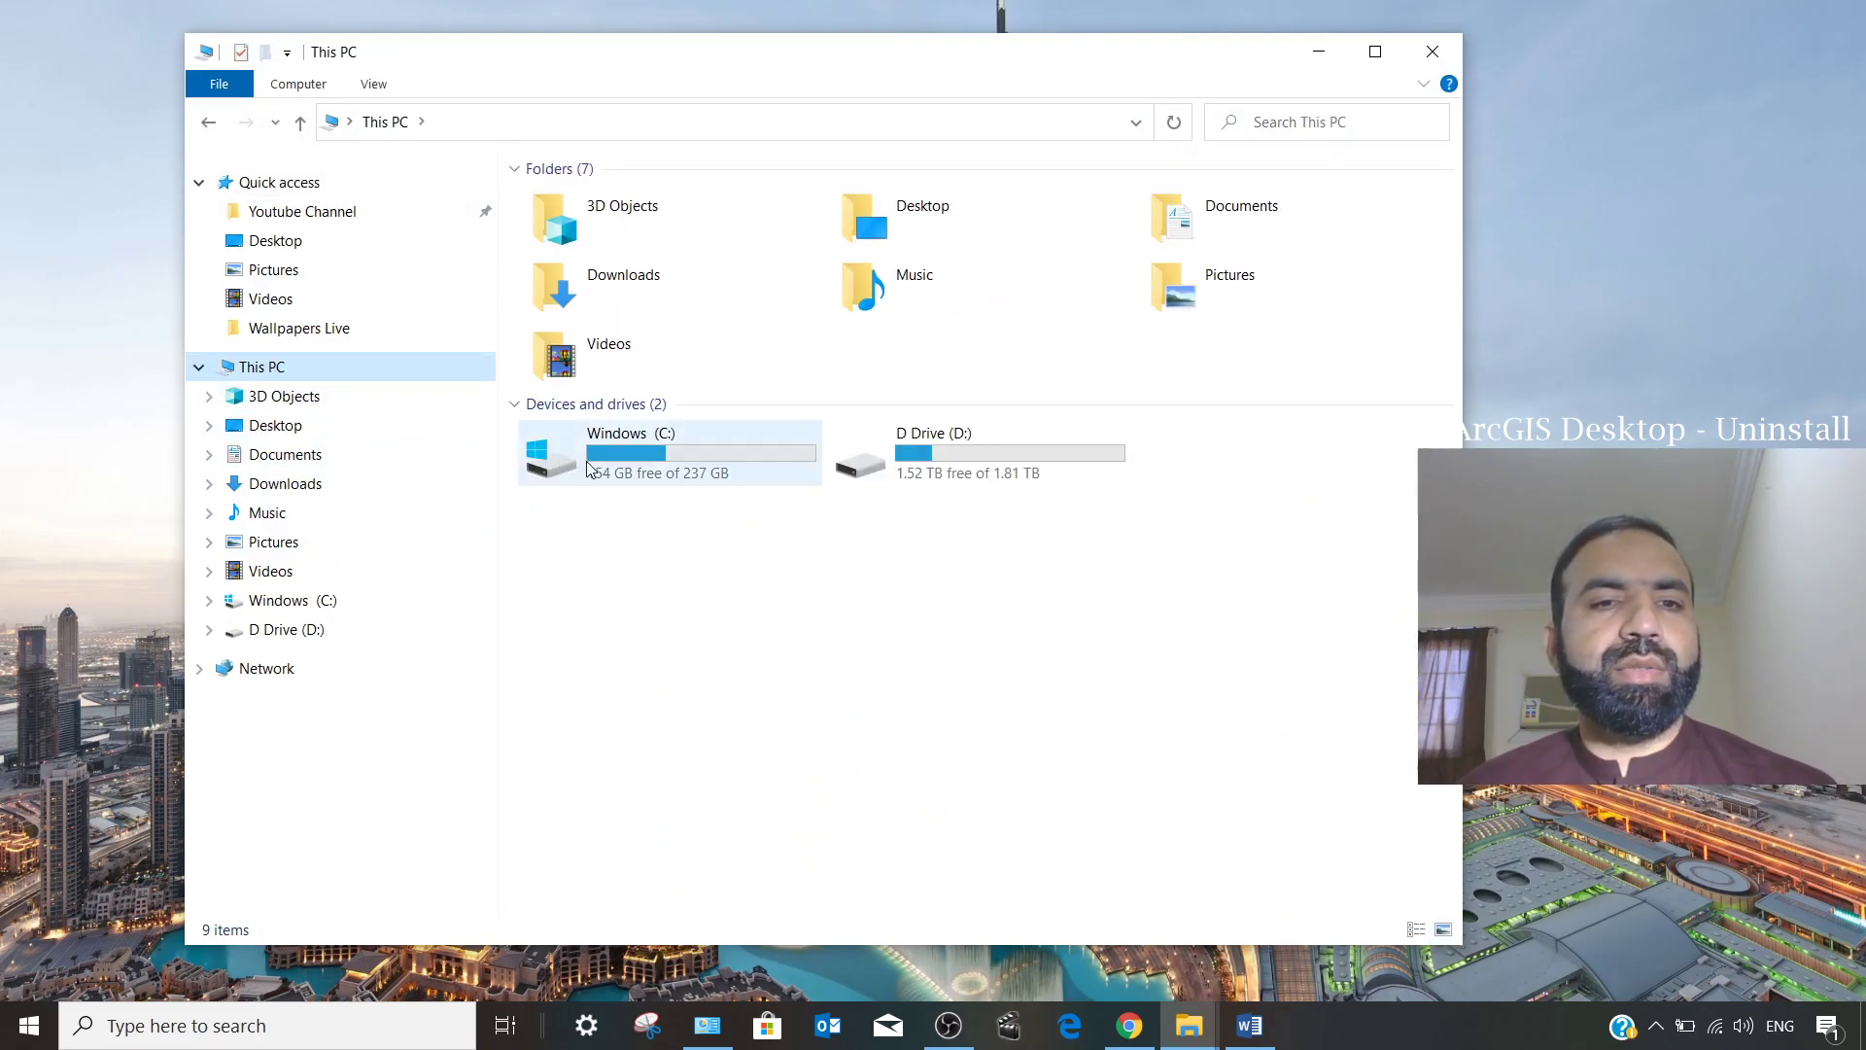
pyautogui.doubleClick(544, 452)
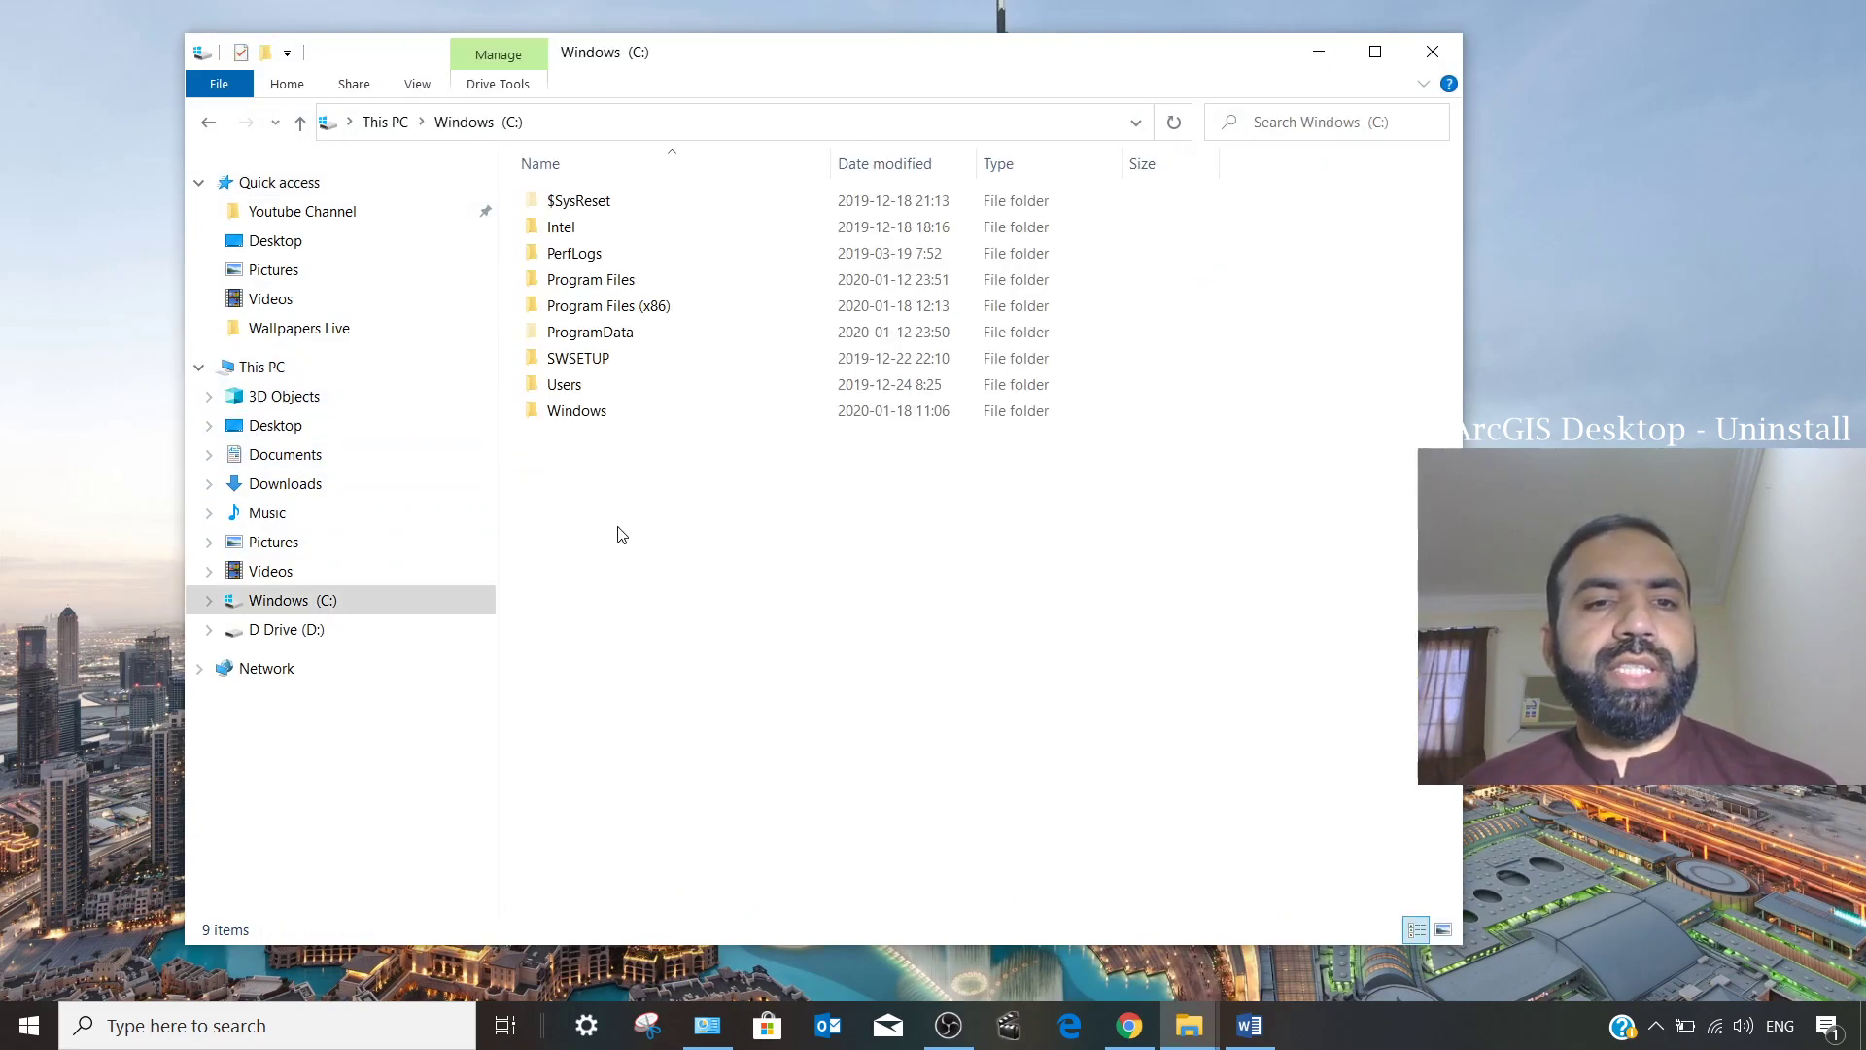
pyautogui.doubleClick(587, 309)
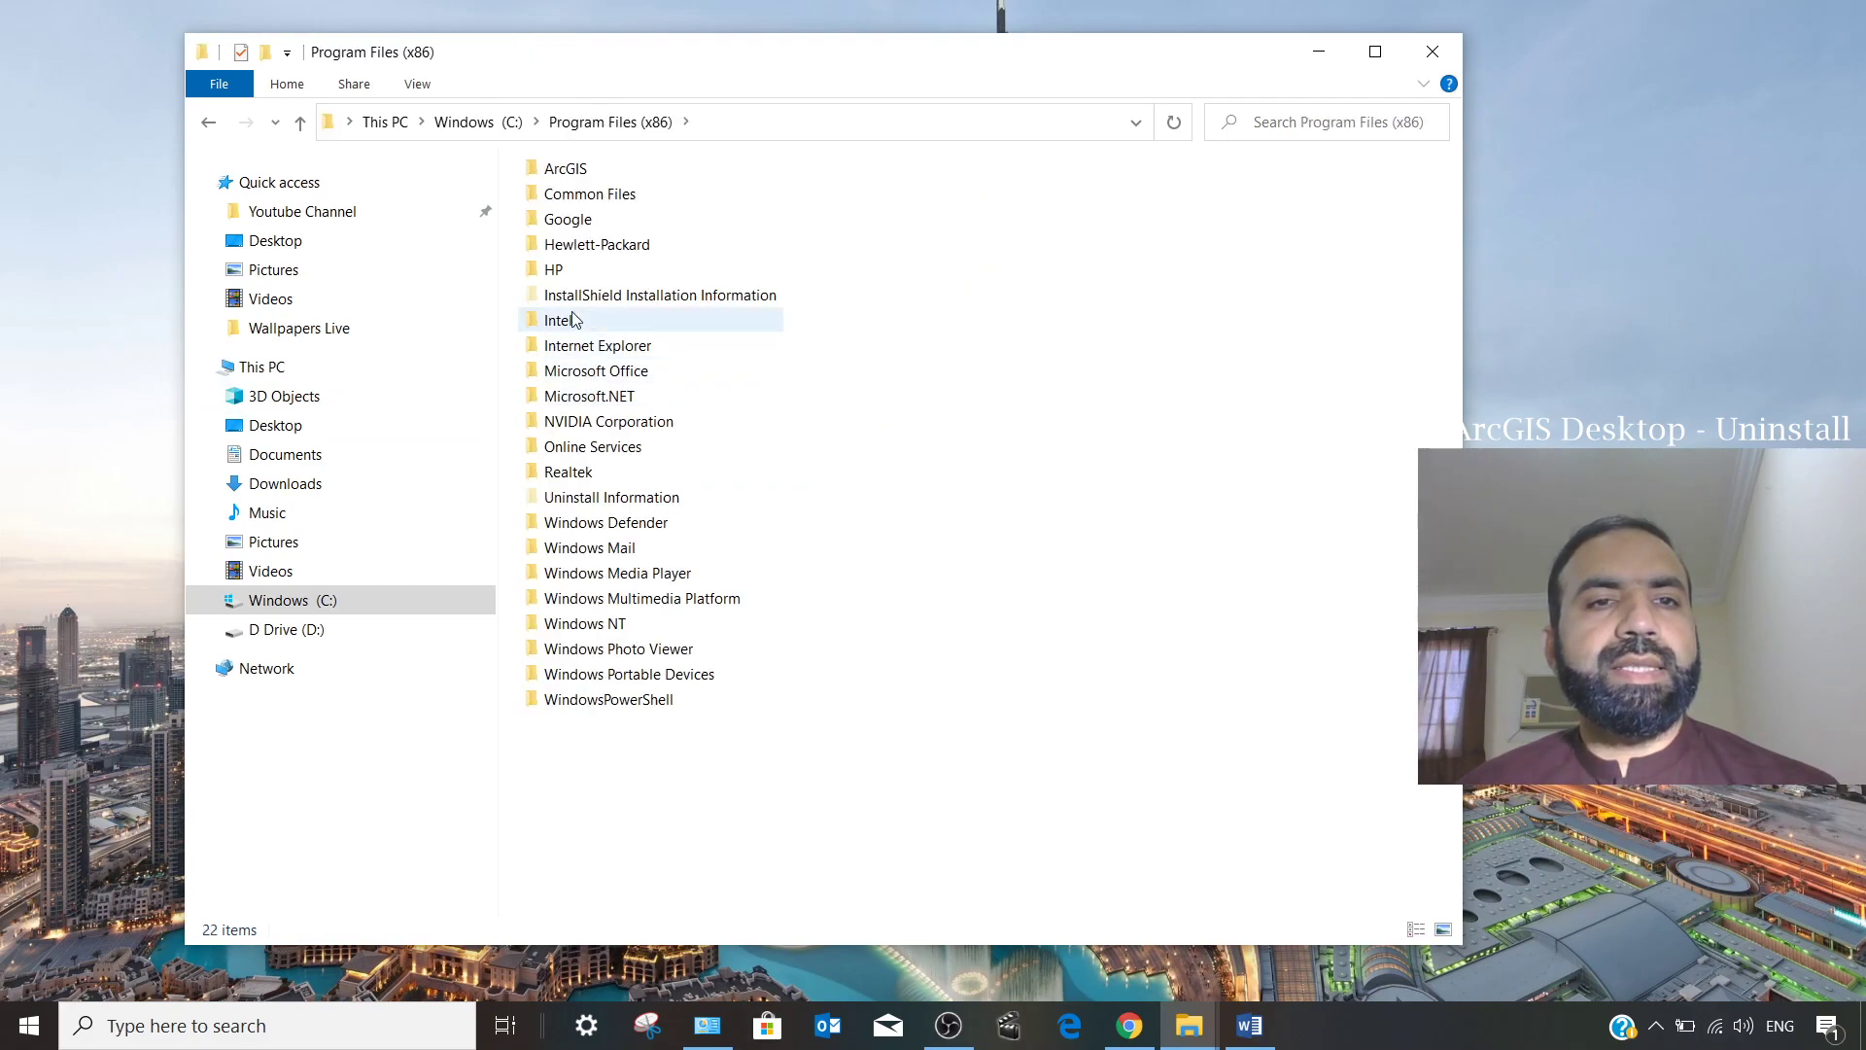
# Check the Word guide's deletion instruction, then delete the ArcGIS folder from Program Files (x86).
pyautogui.click(567, 171)
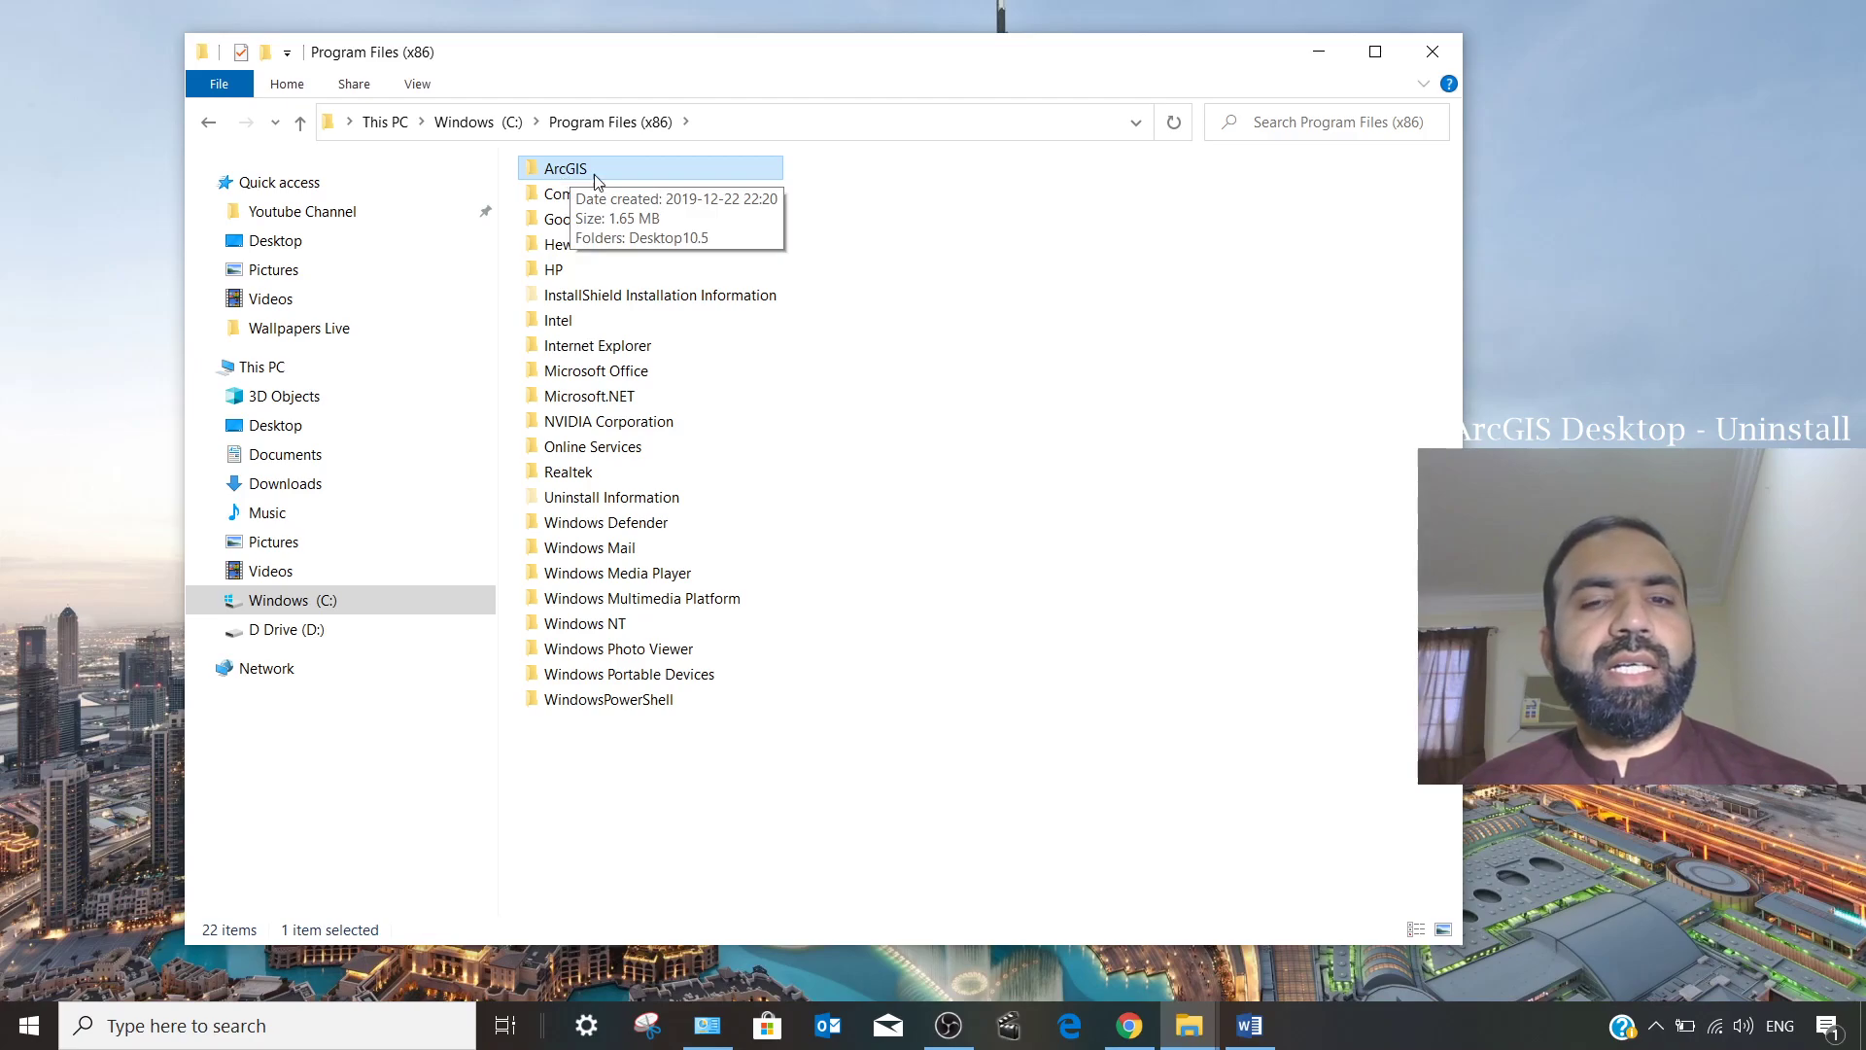
pyautogui.click(1252, 1028)
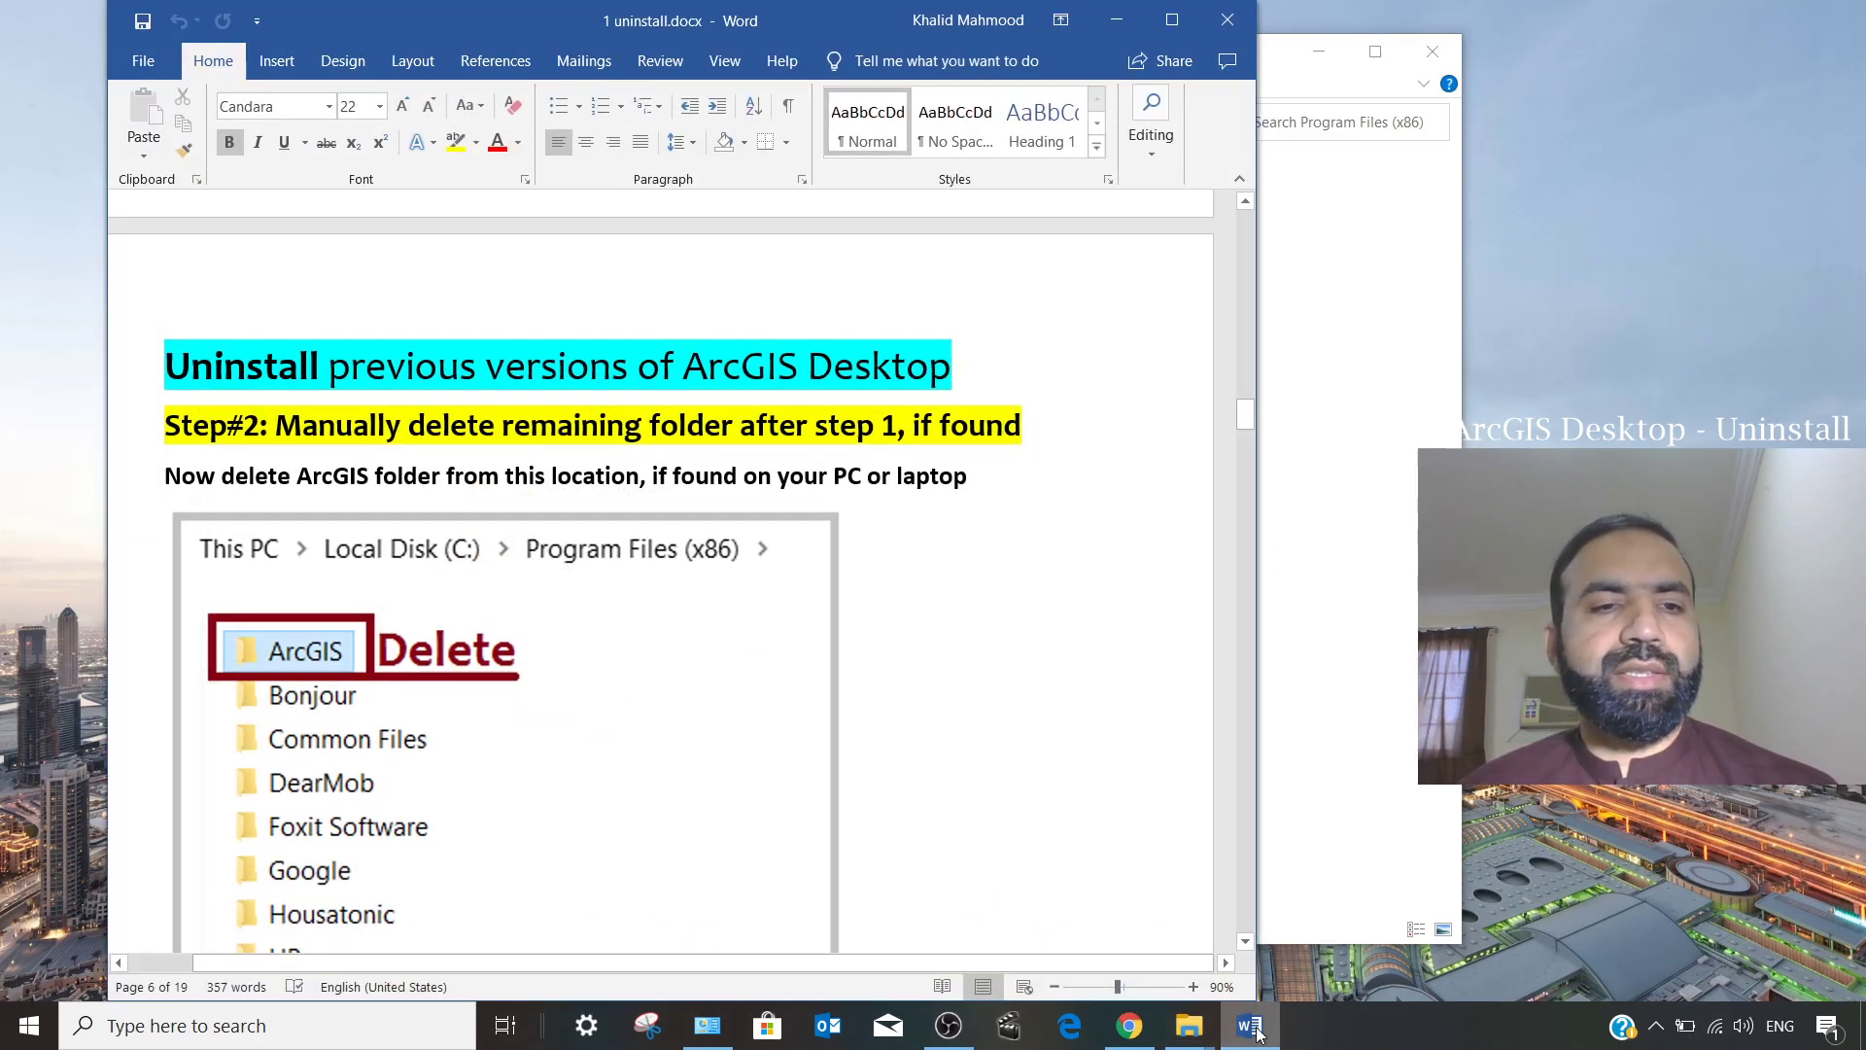
pyautogui.click(1254, 1028)
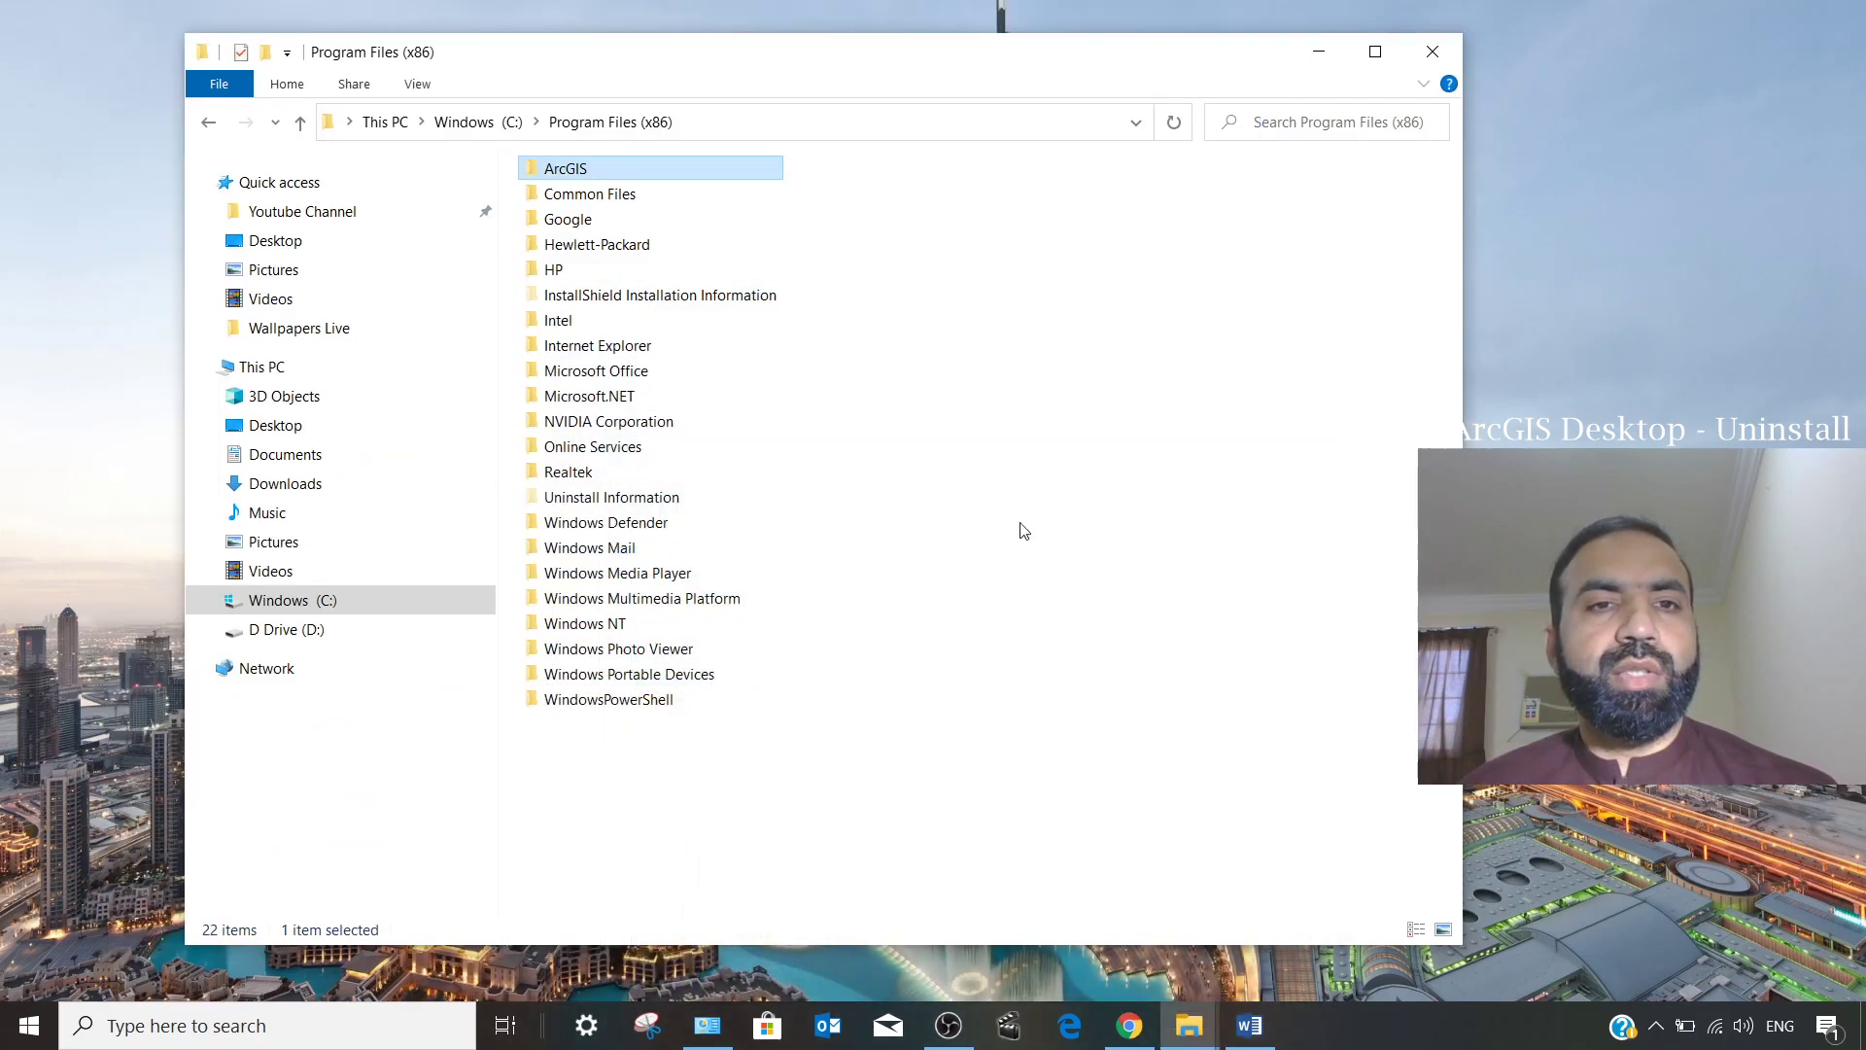
pyautogui.rightClick(626, 166)
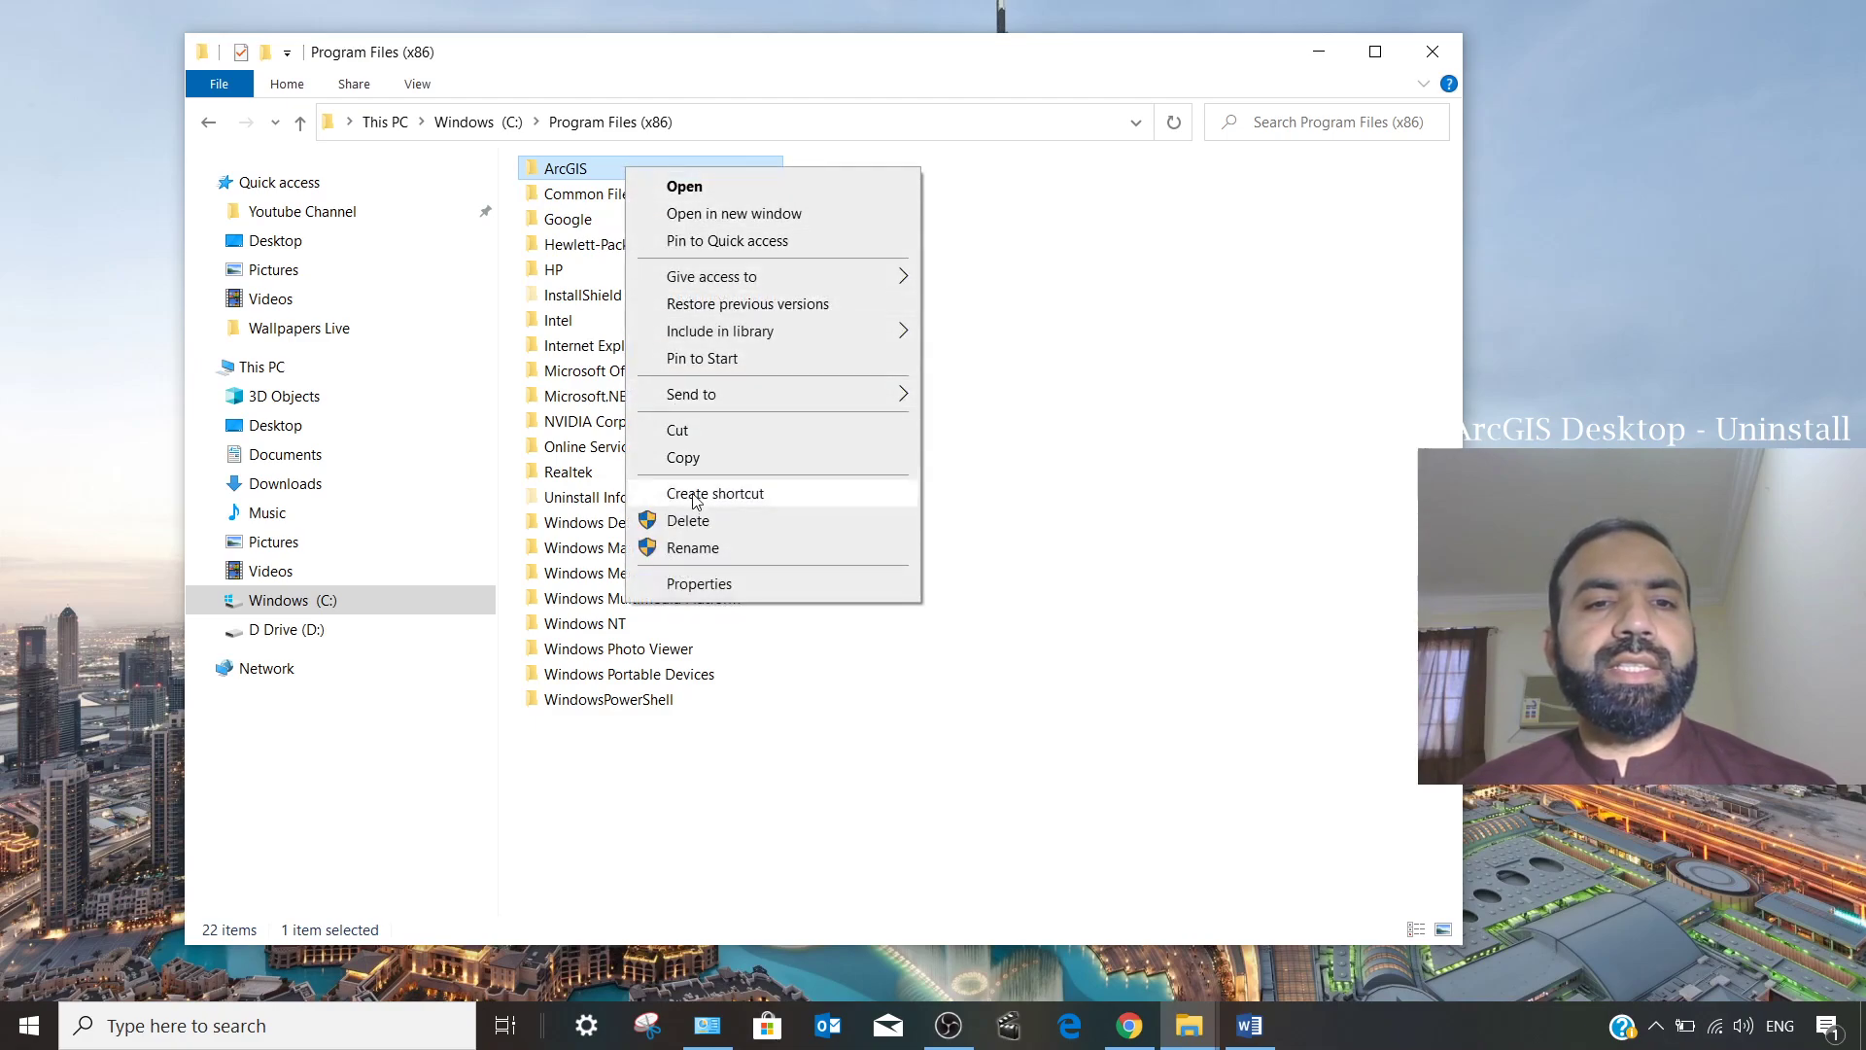
pyautogui.click(692, 522)
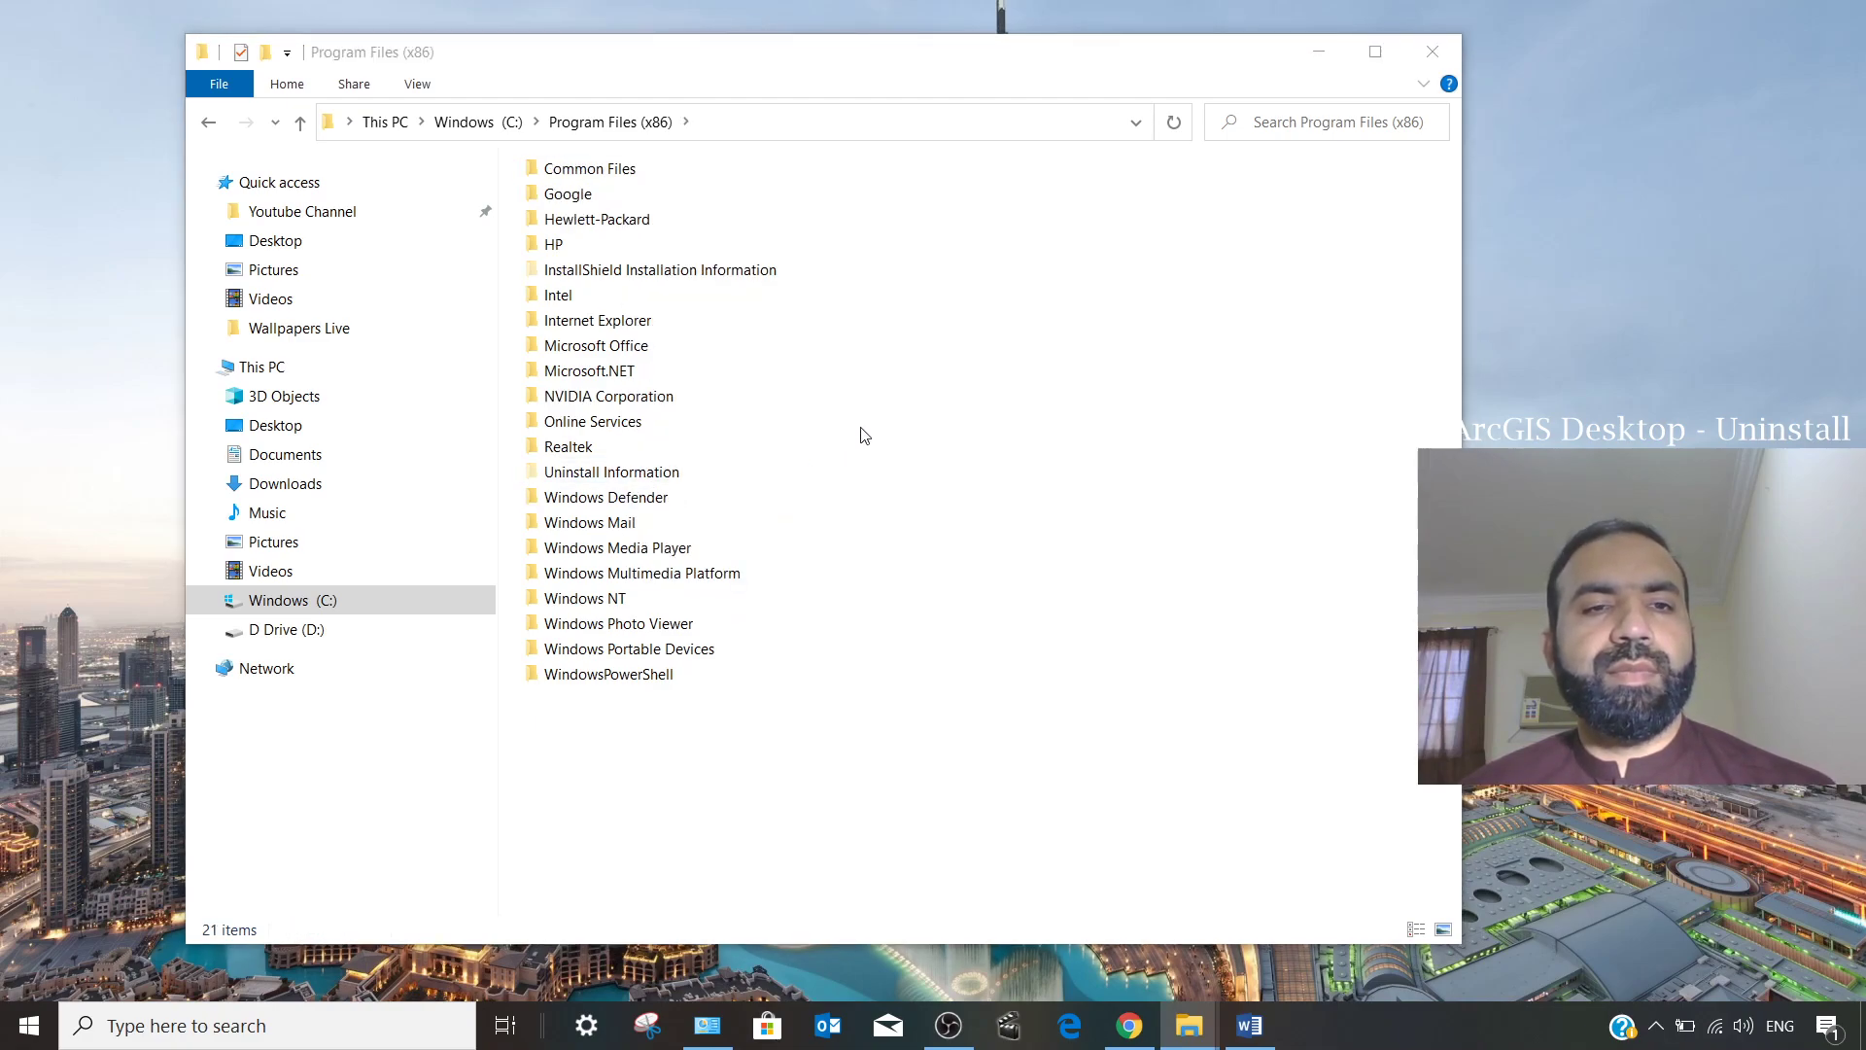
# Read the Word guide's next Step#2 page on showing hidden items and opening ProgramData, then return to File Explorer.
pyautogui.click(1250, 1026)
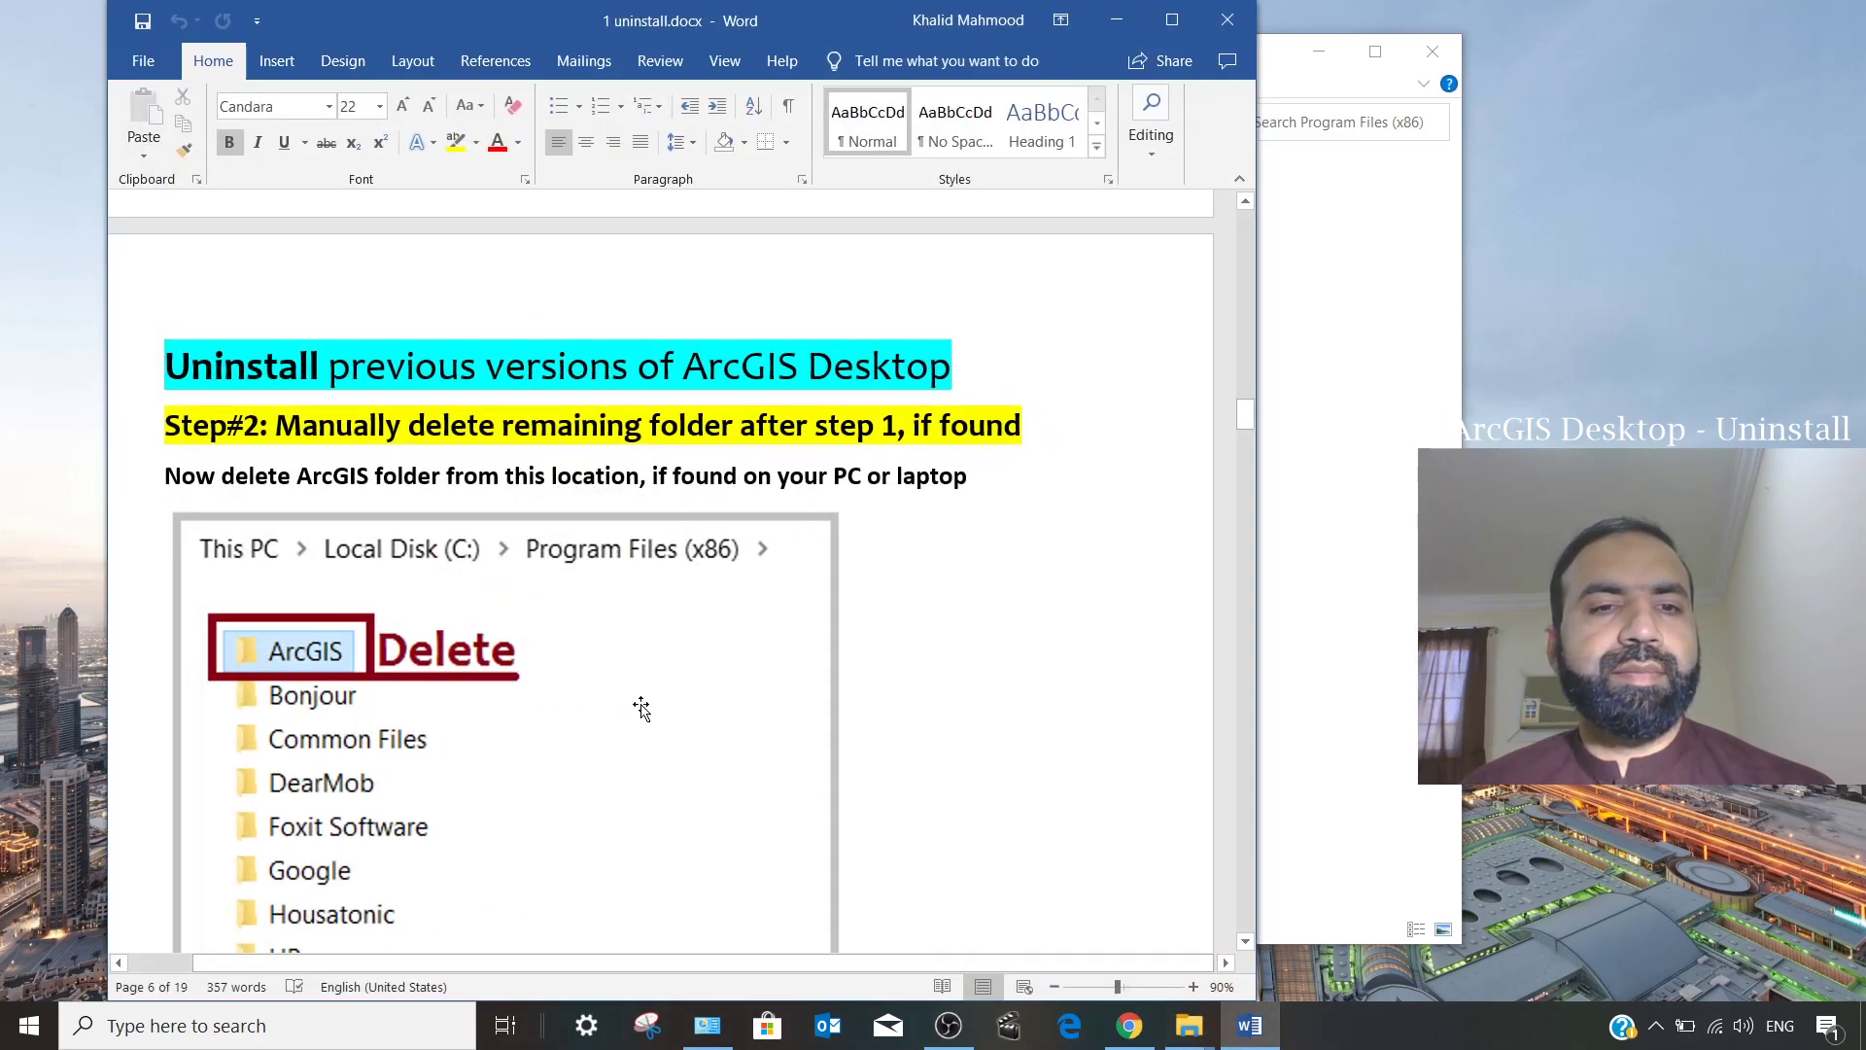
pyautogui.scroll(5, 637, 700)
pyautogui.scroll(-5, 638, 686)
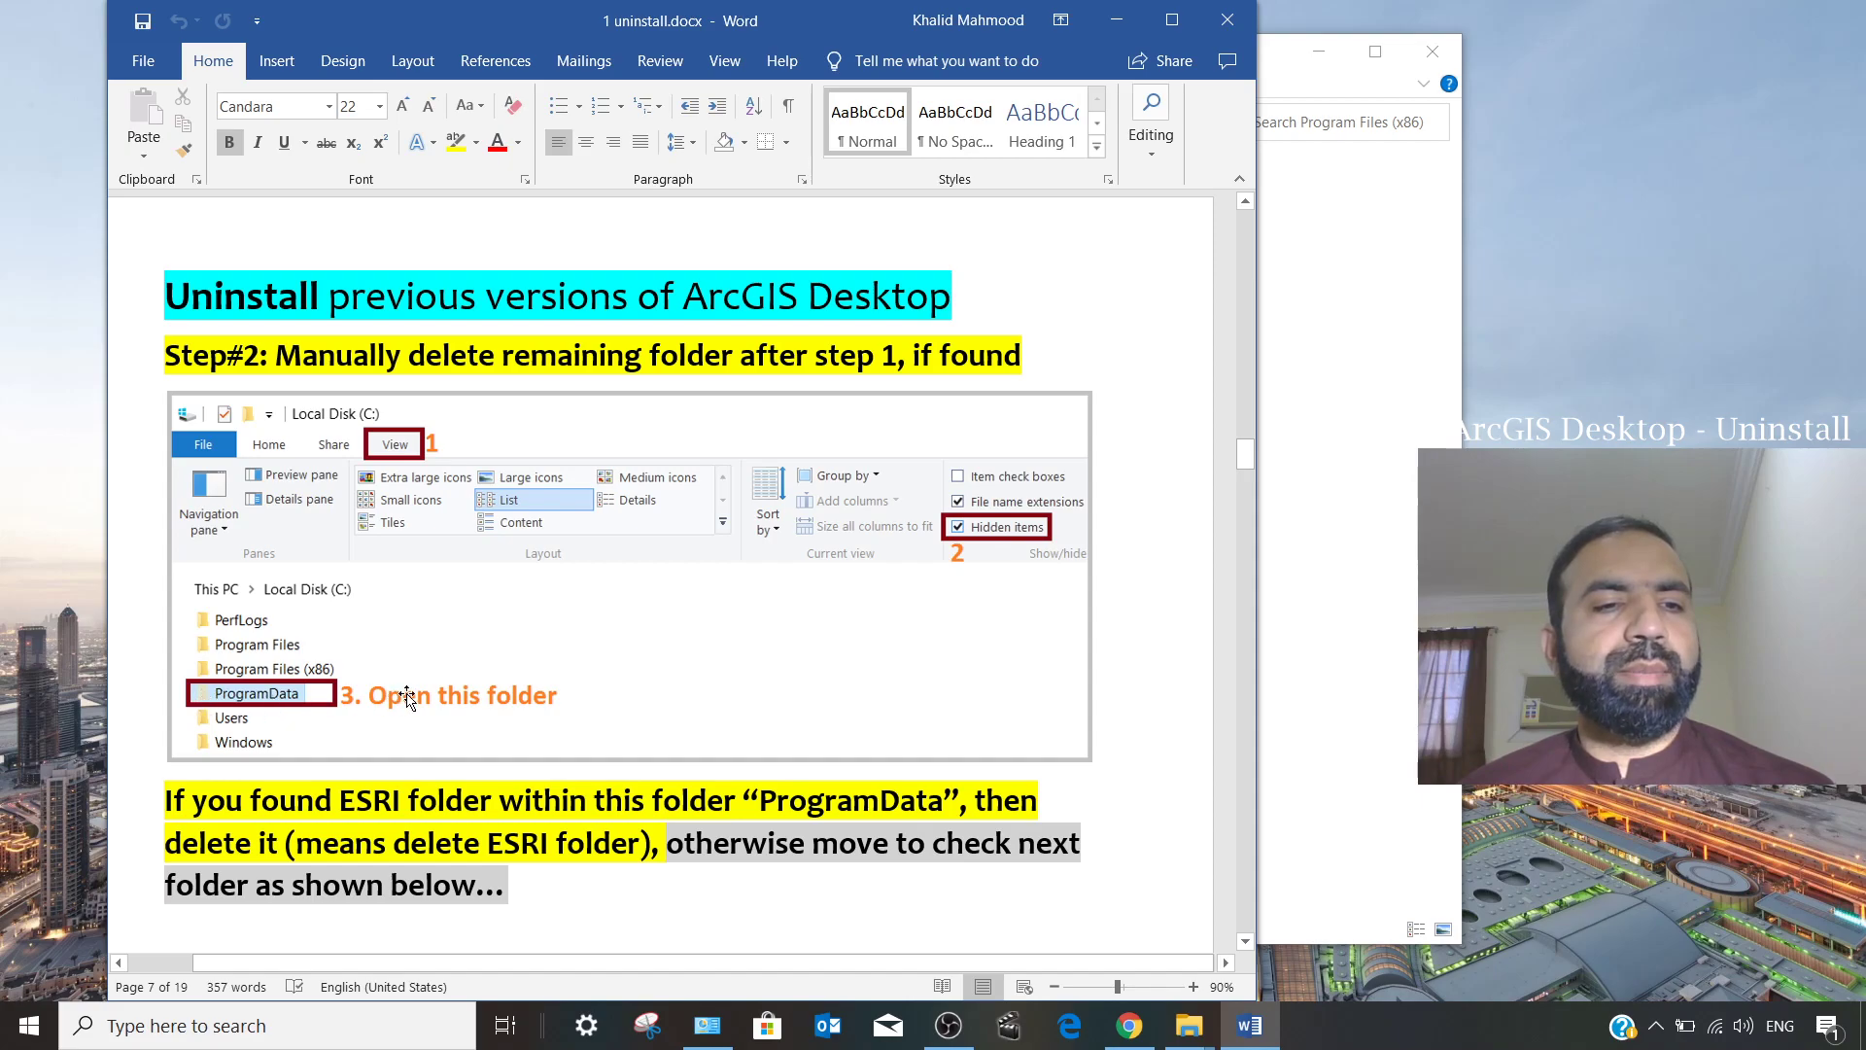
pyautogui.click(1328, 328)
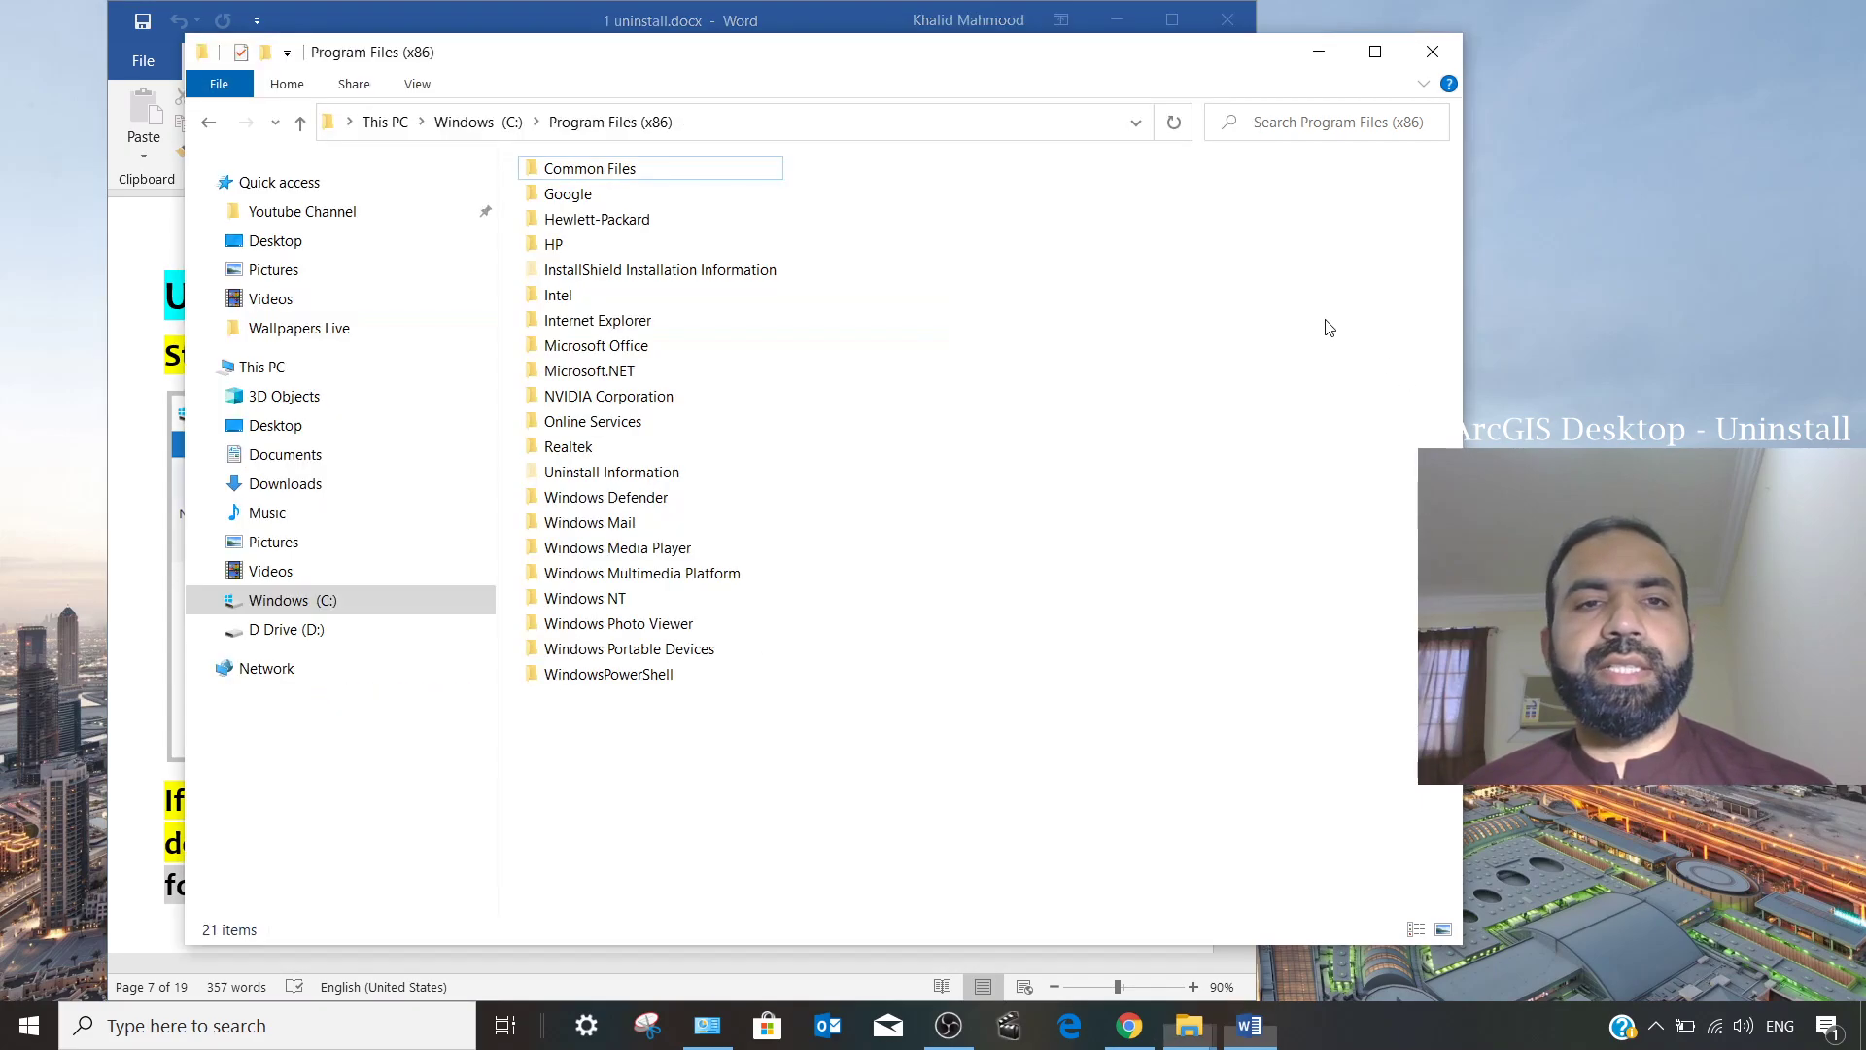
# Check that hidden items are set to be shown on the C: drive and open its ProgramData folder.
pyautogui.click(417, 90)
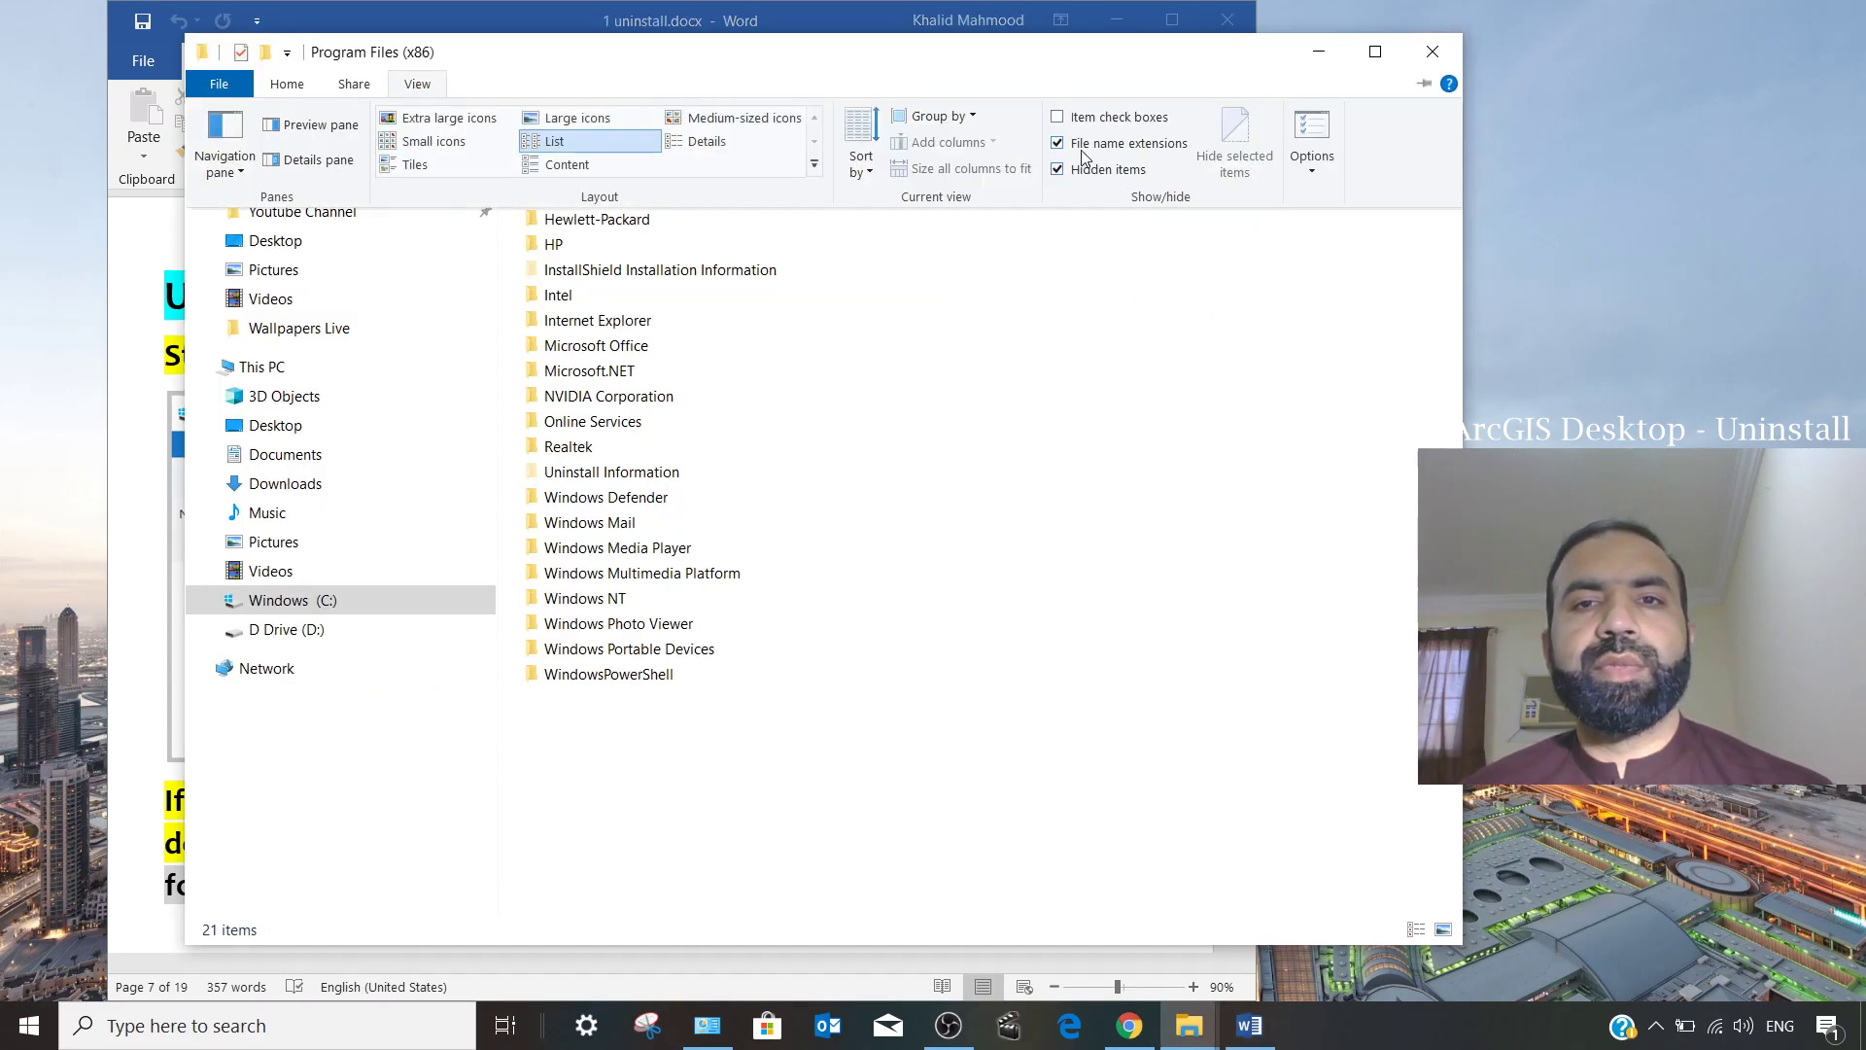
pyautogui.click(998, 453)
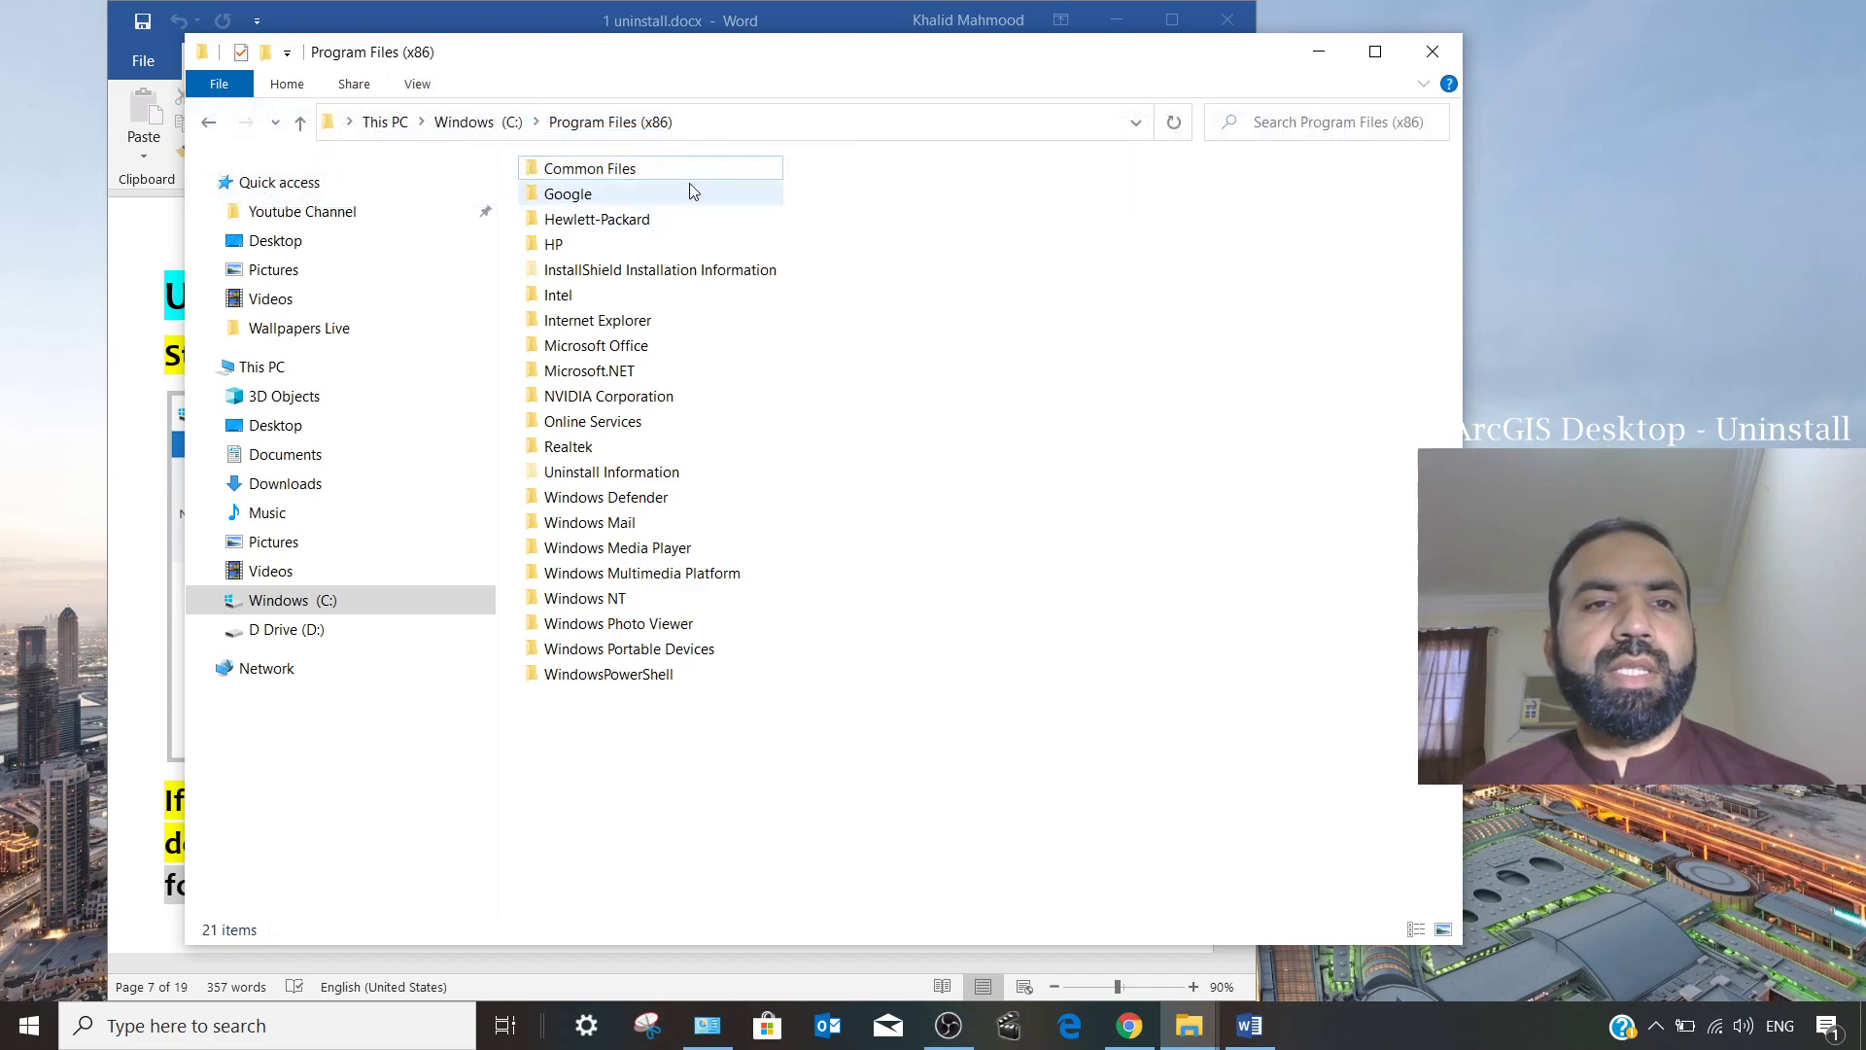
pyautogui.click(466, 124)
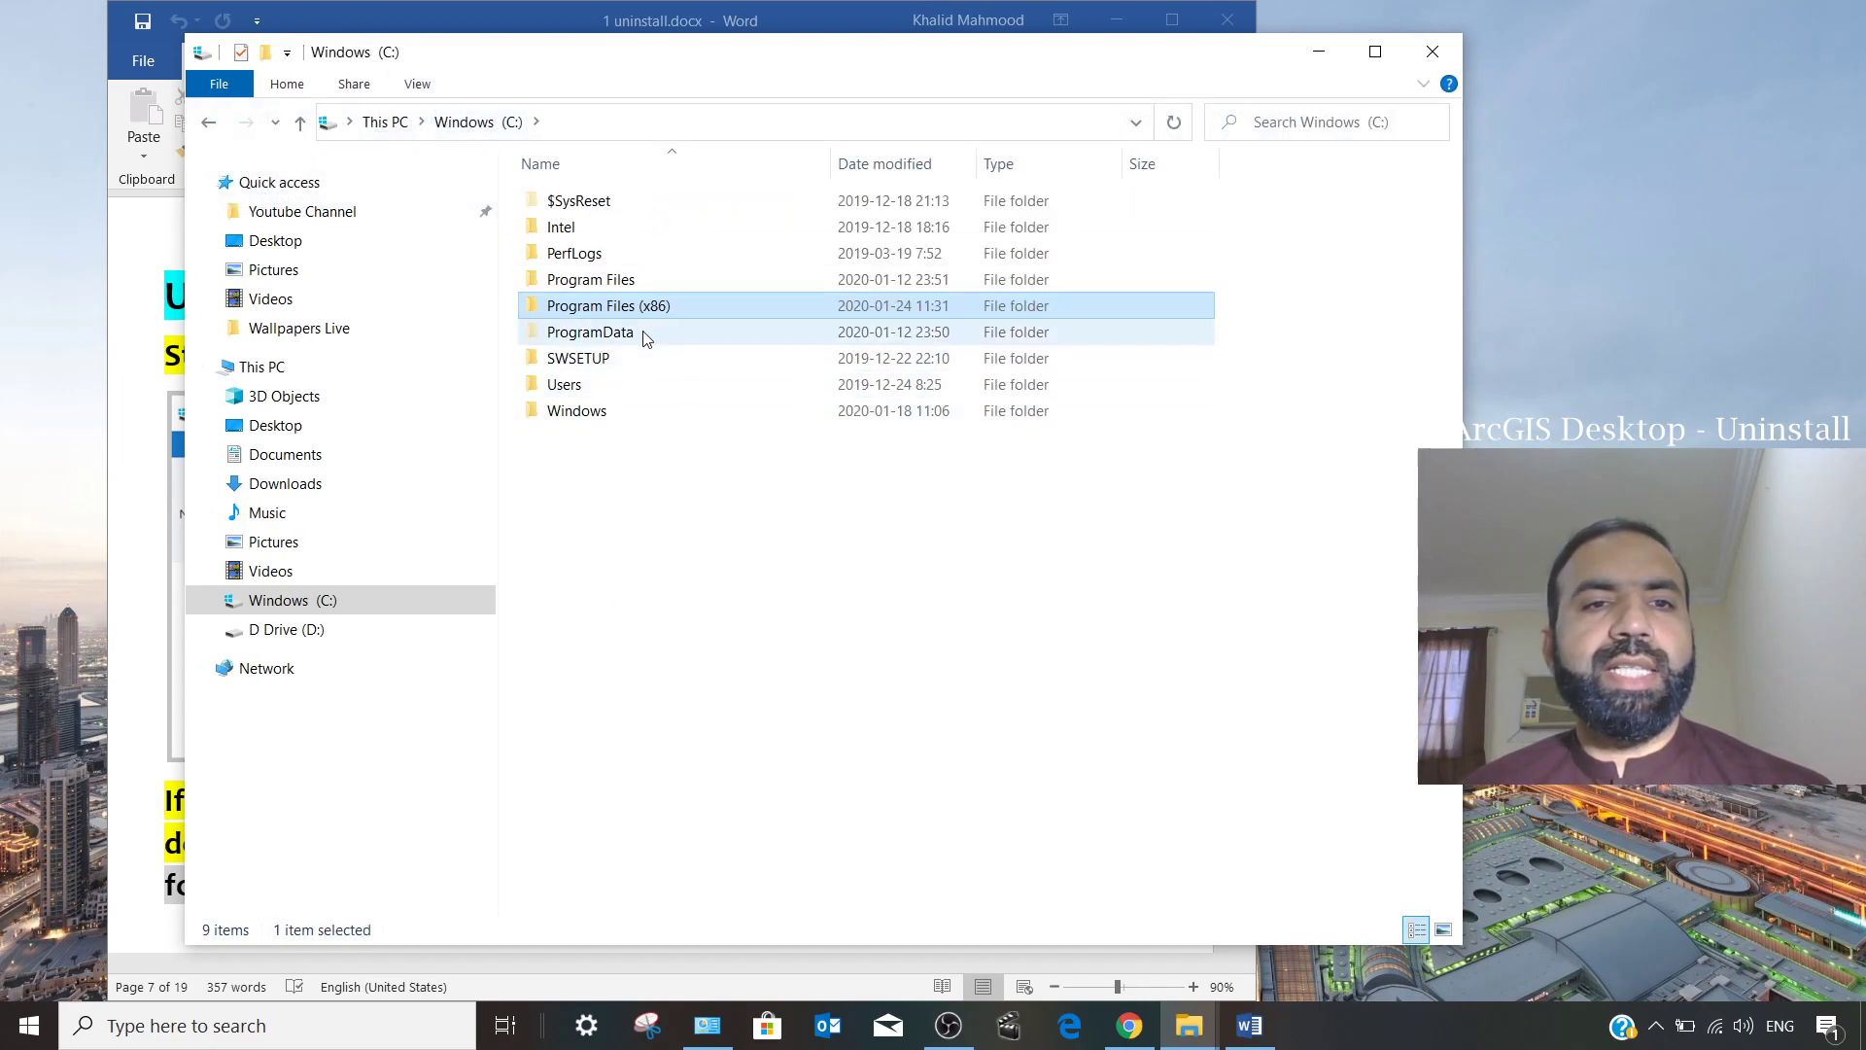
pyautogui.click(417, 85)
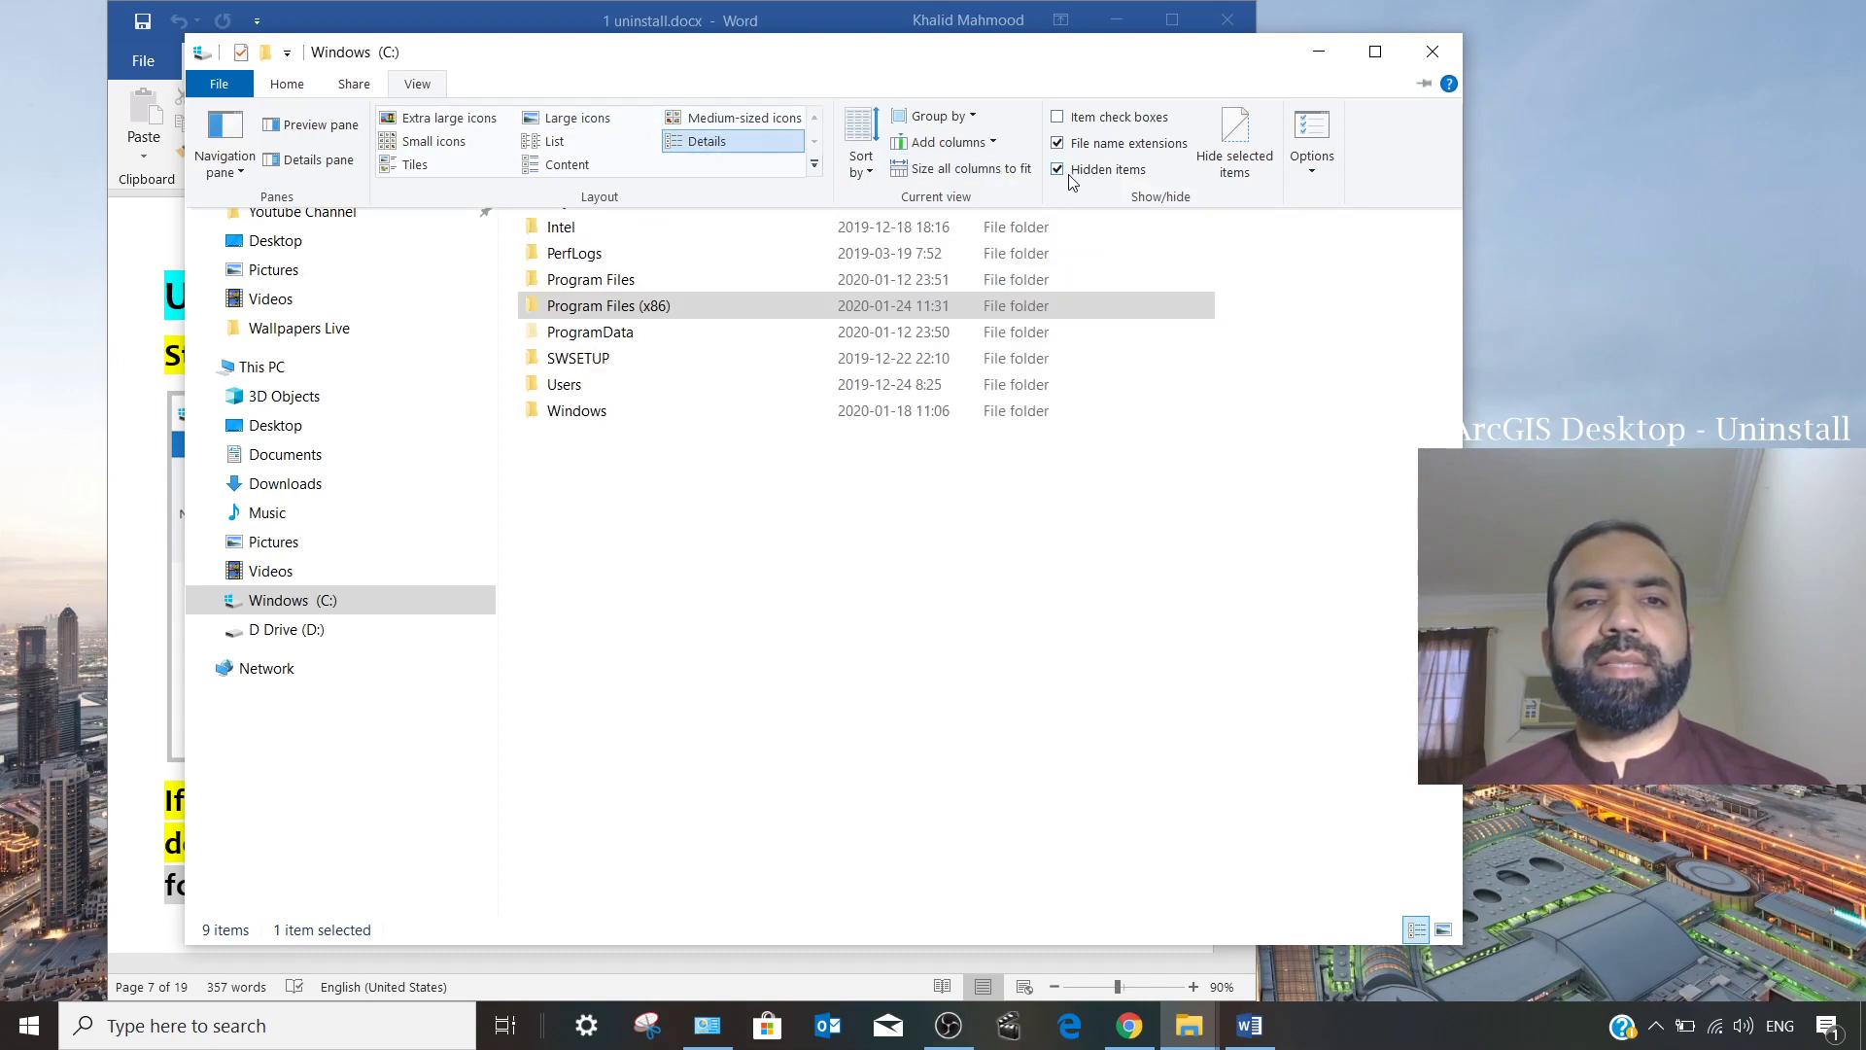
pyautogui.click(593, 532)
pyautogui.click(560, 338)
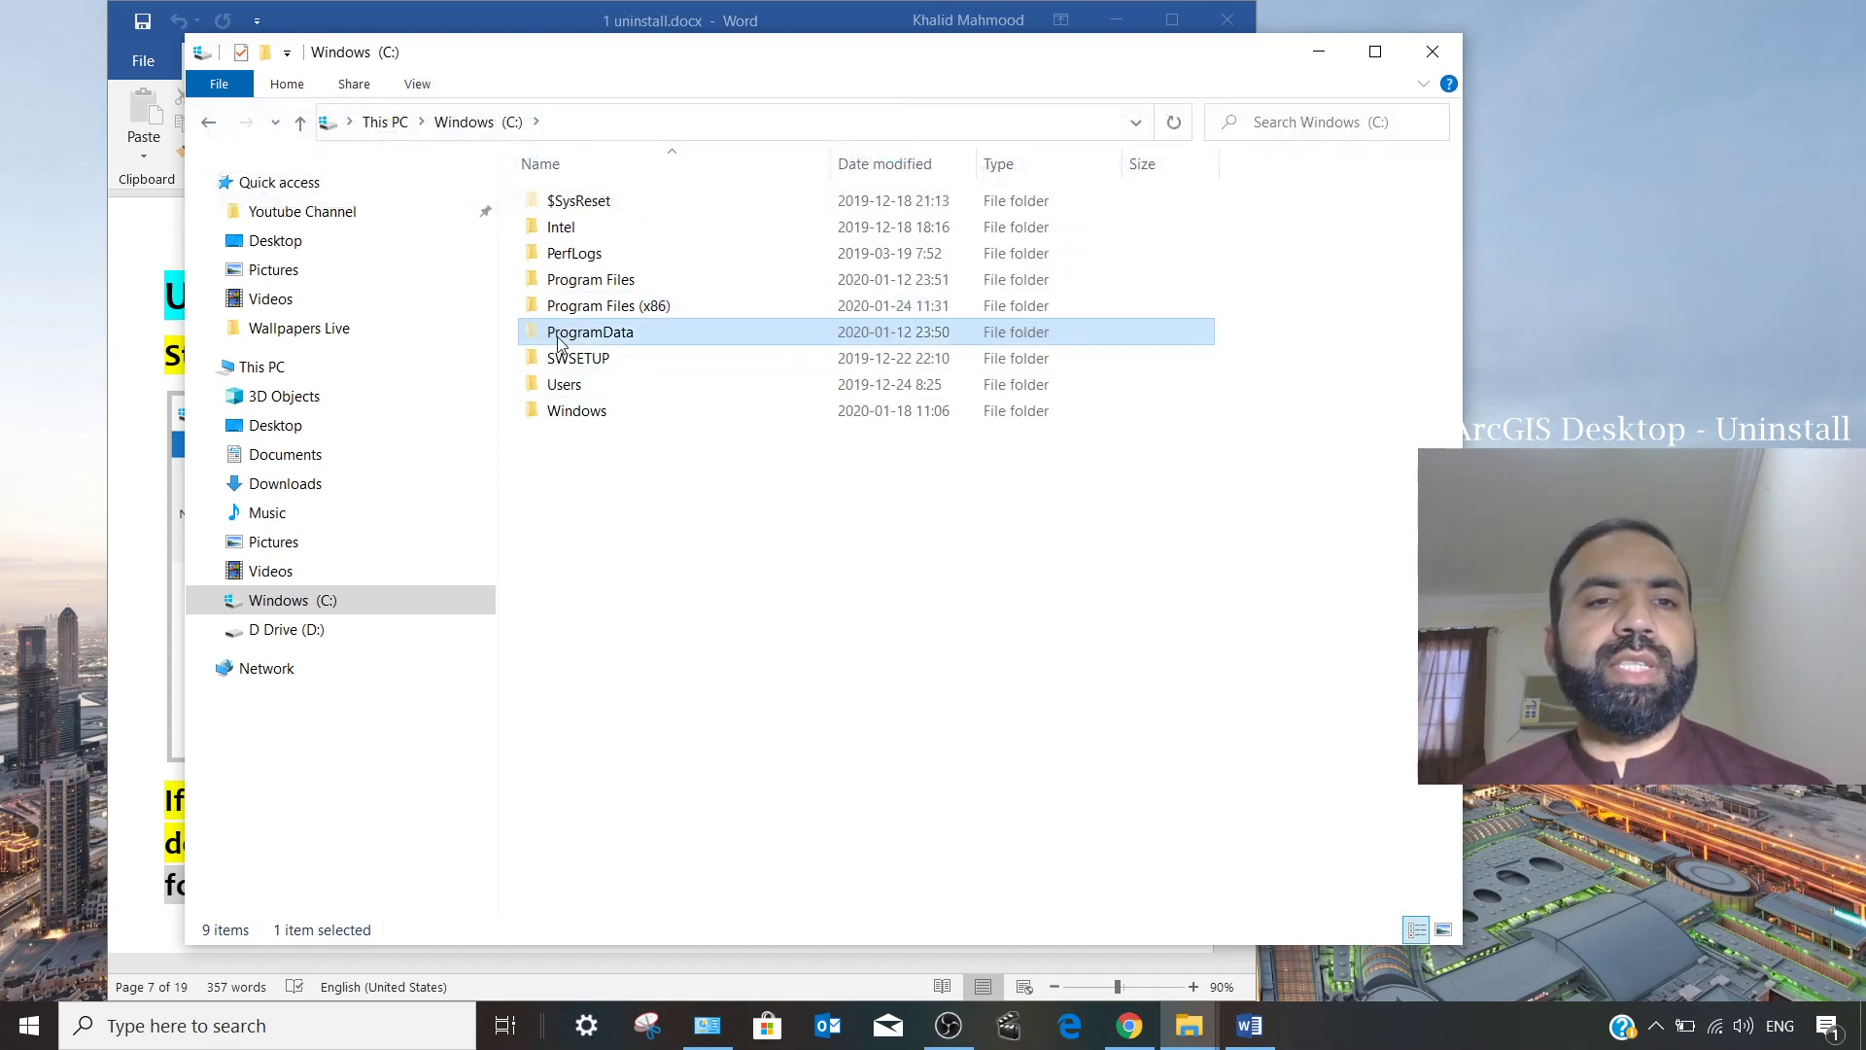
pyautogui.doubleClick(576, 342)
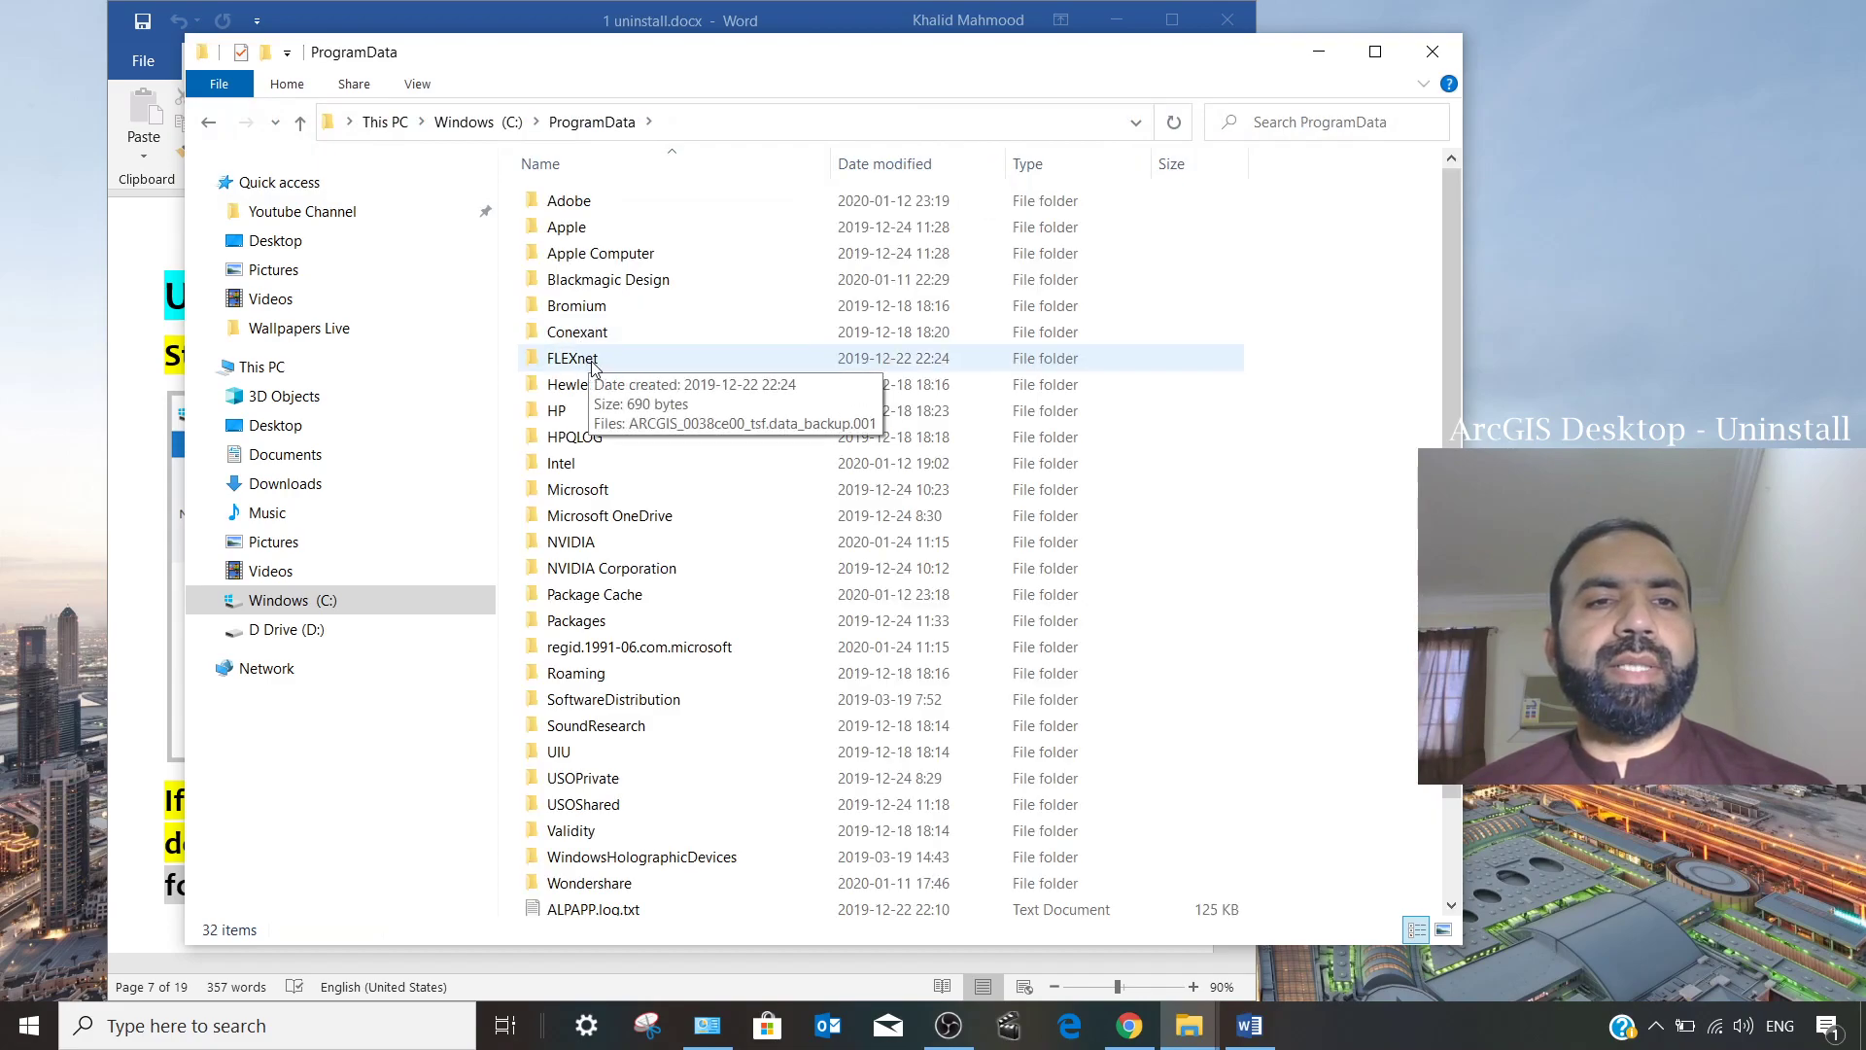
# Read the Word guide's instructions on deleting the ESRI folder and checking the Users folder, then minimize the document.
pyautogui.click(1249, 1026)
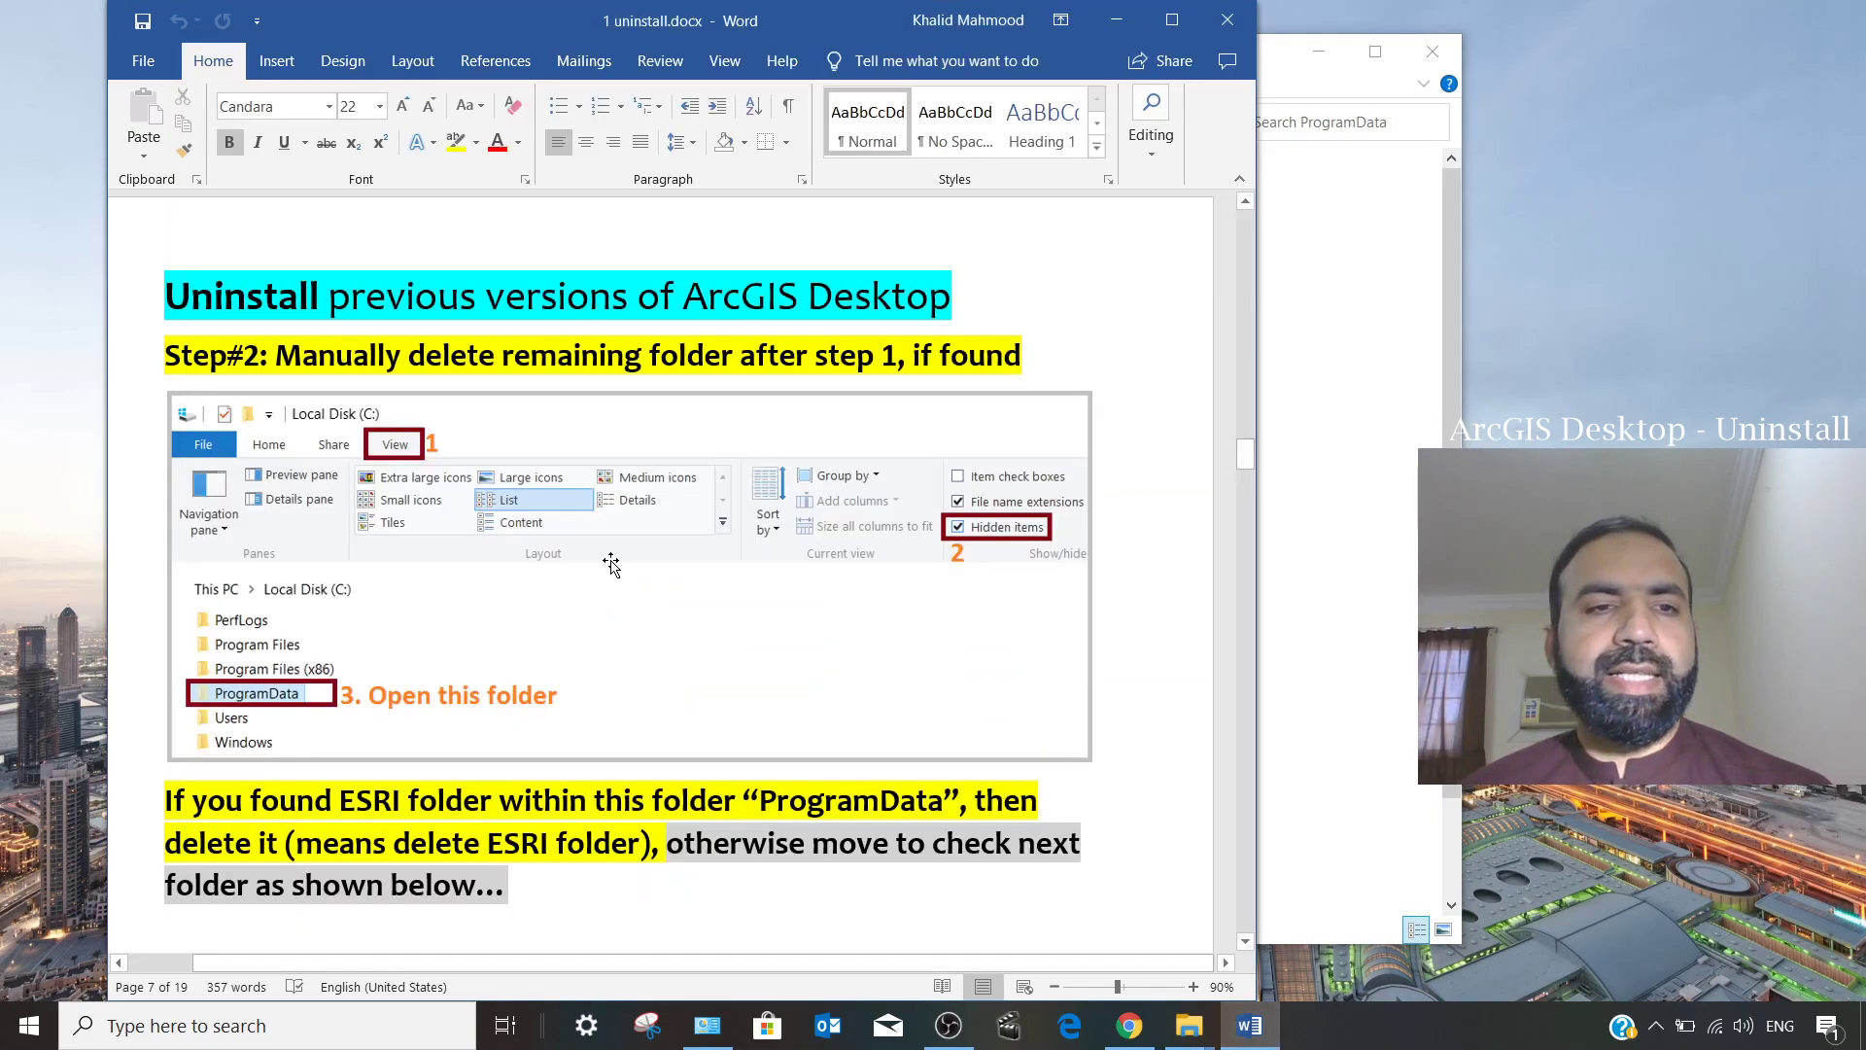
pyautogui.scroll(-5, 435, 715)
pyautogui.scroll(4, 457, 687)
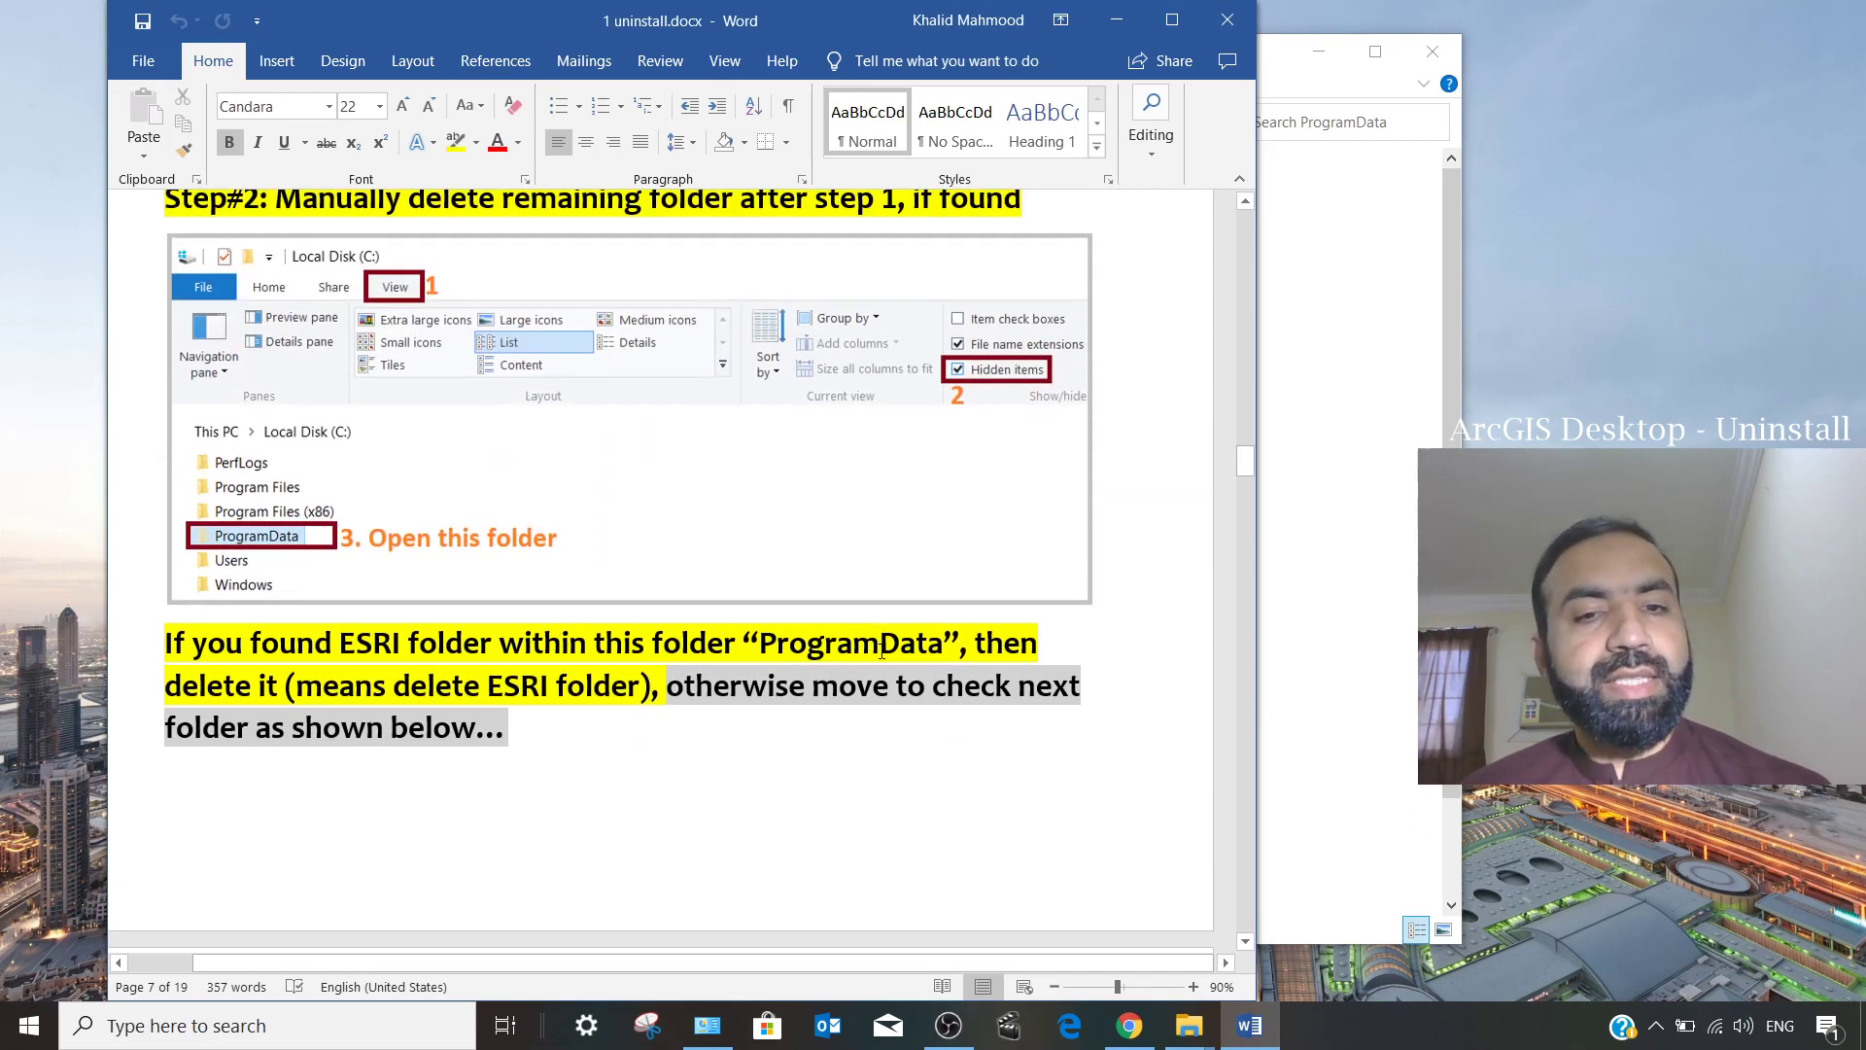
pyautogui.scroll(-7, 882, 668)
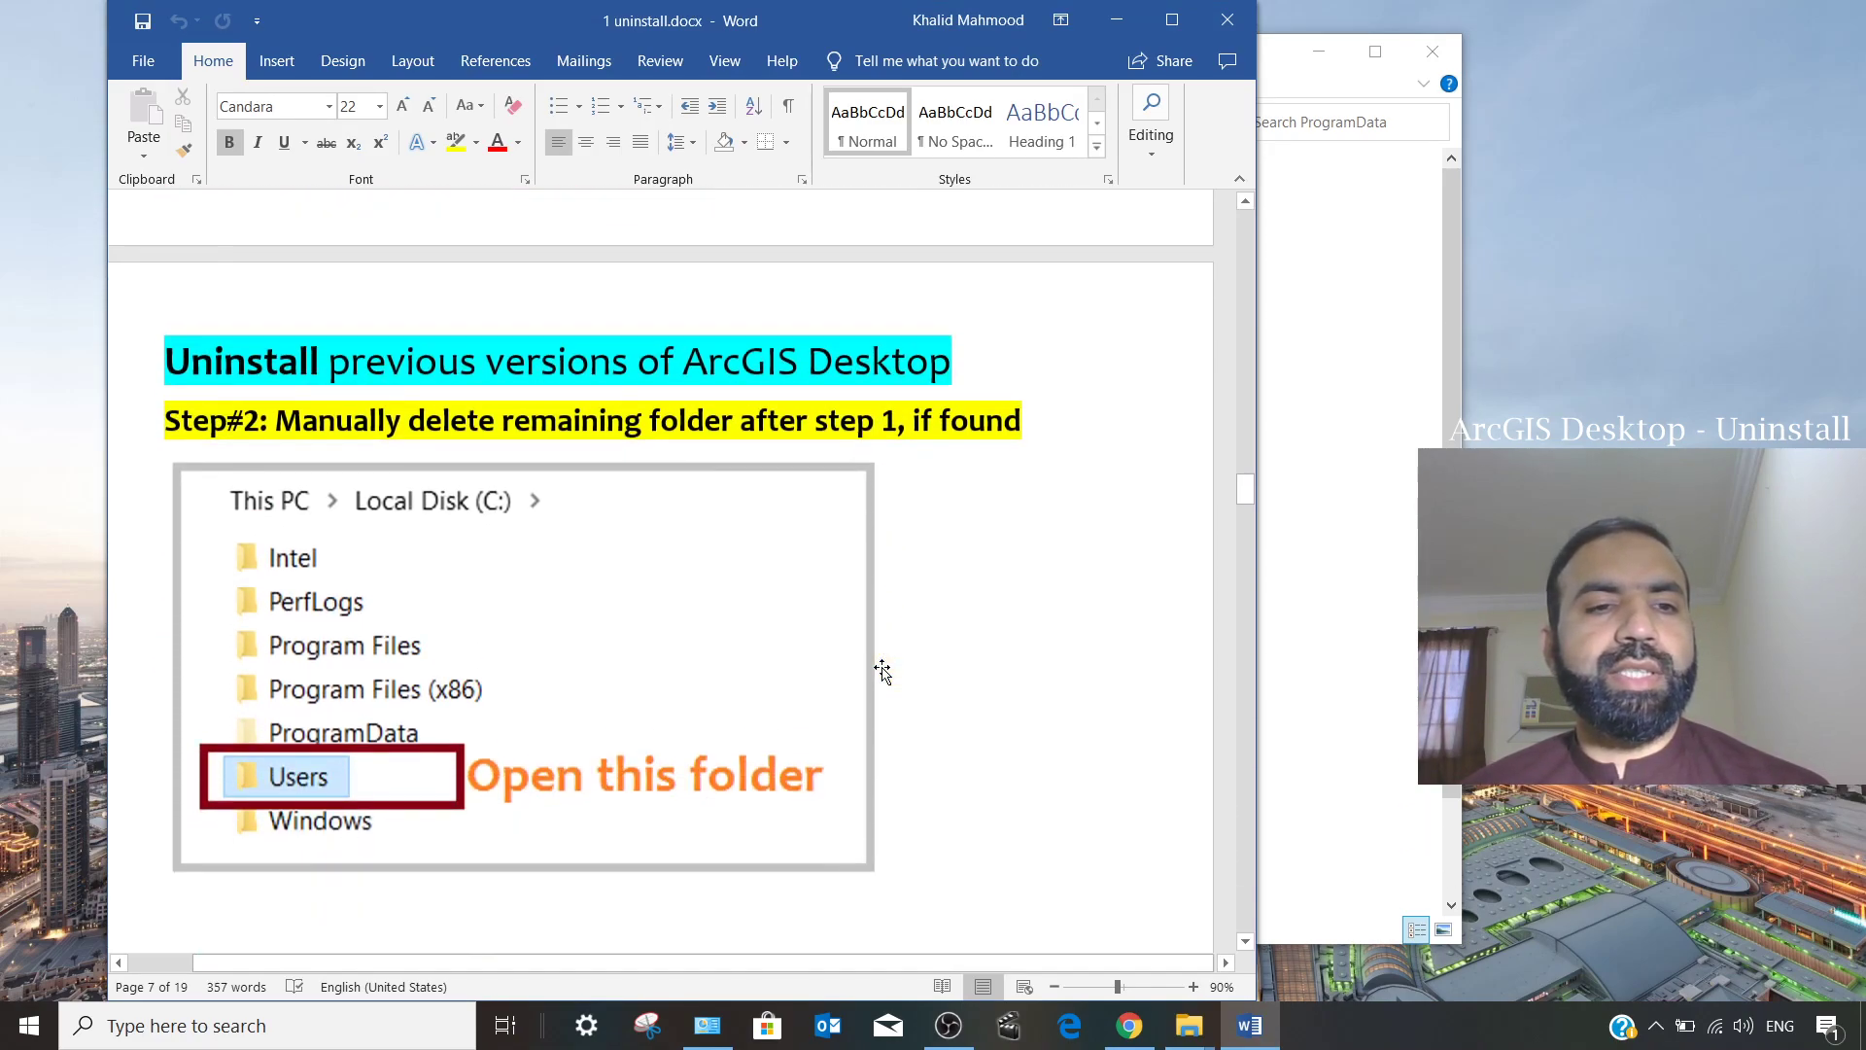
pyautogui.scroll(5, 1013, 634)
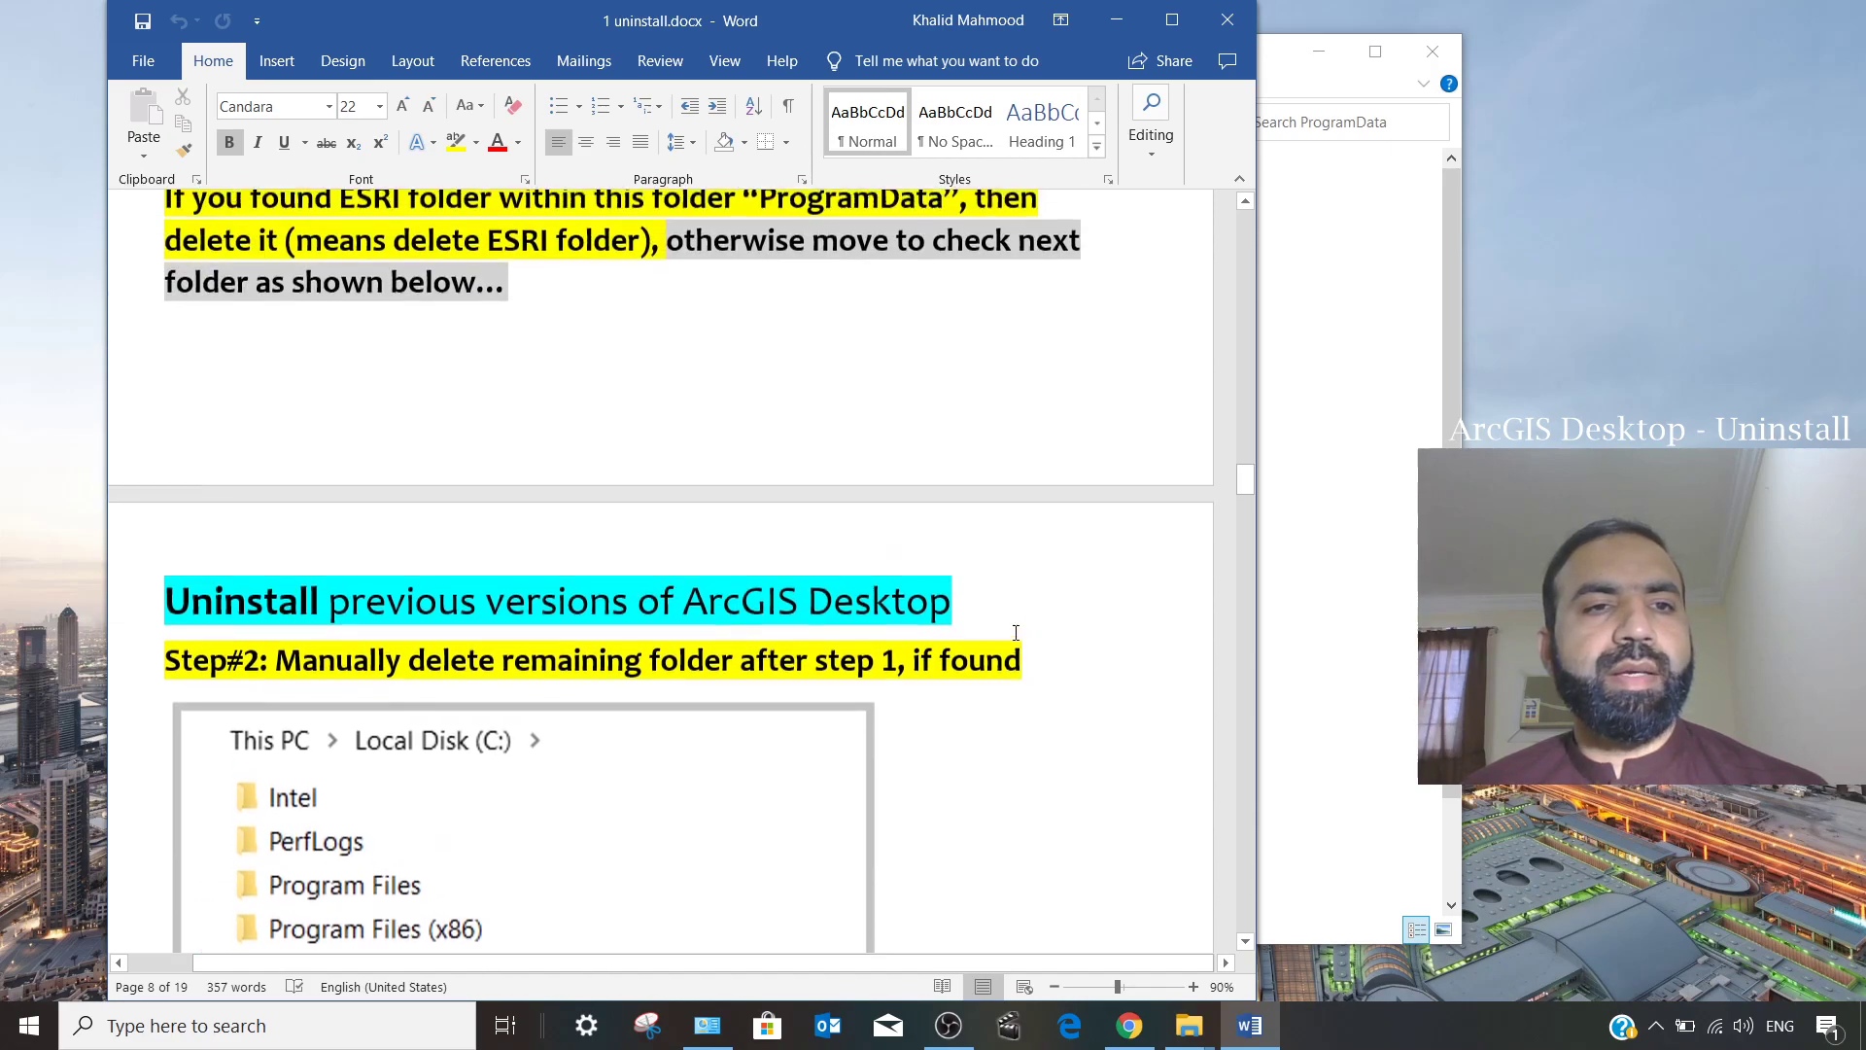
pyautogui.scroll(-4, 945, 569)
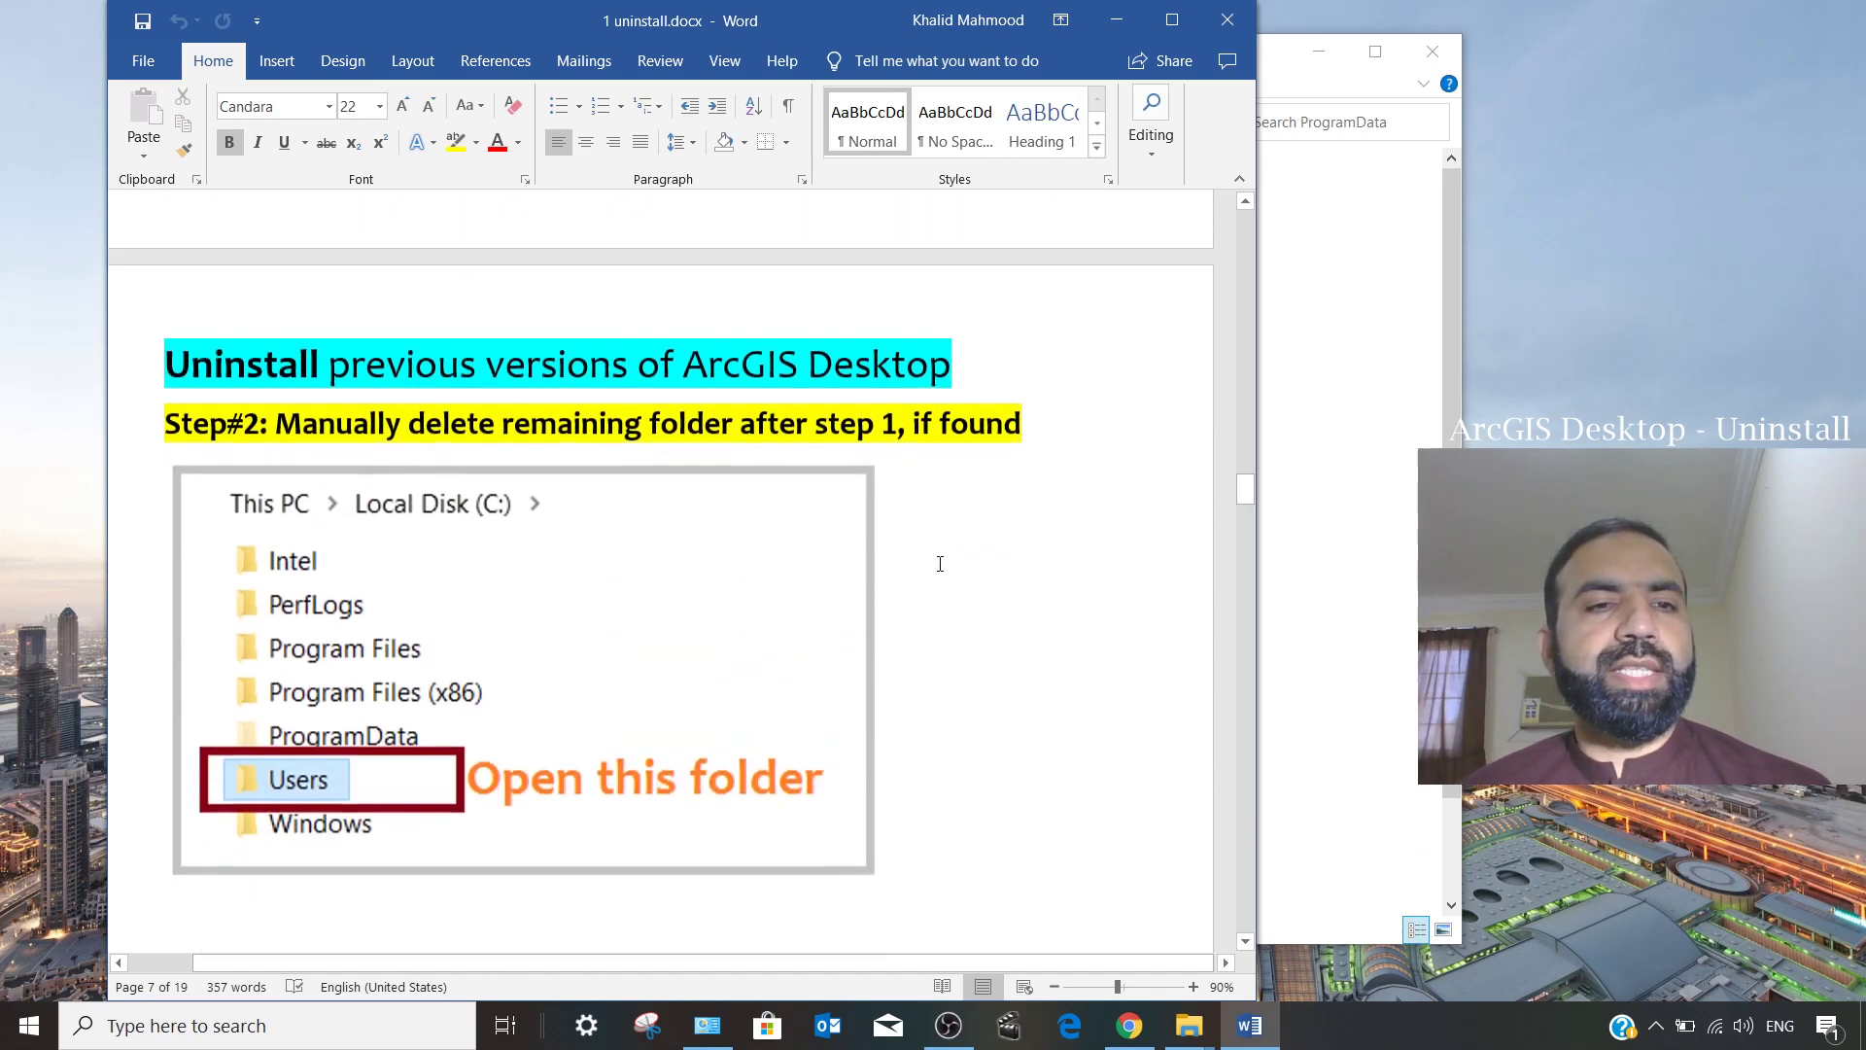
pyautogui.click(1116, 20)
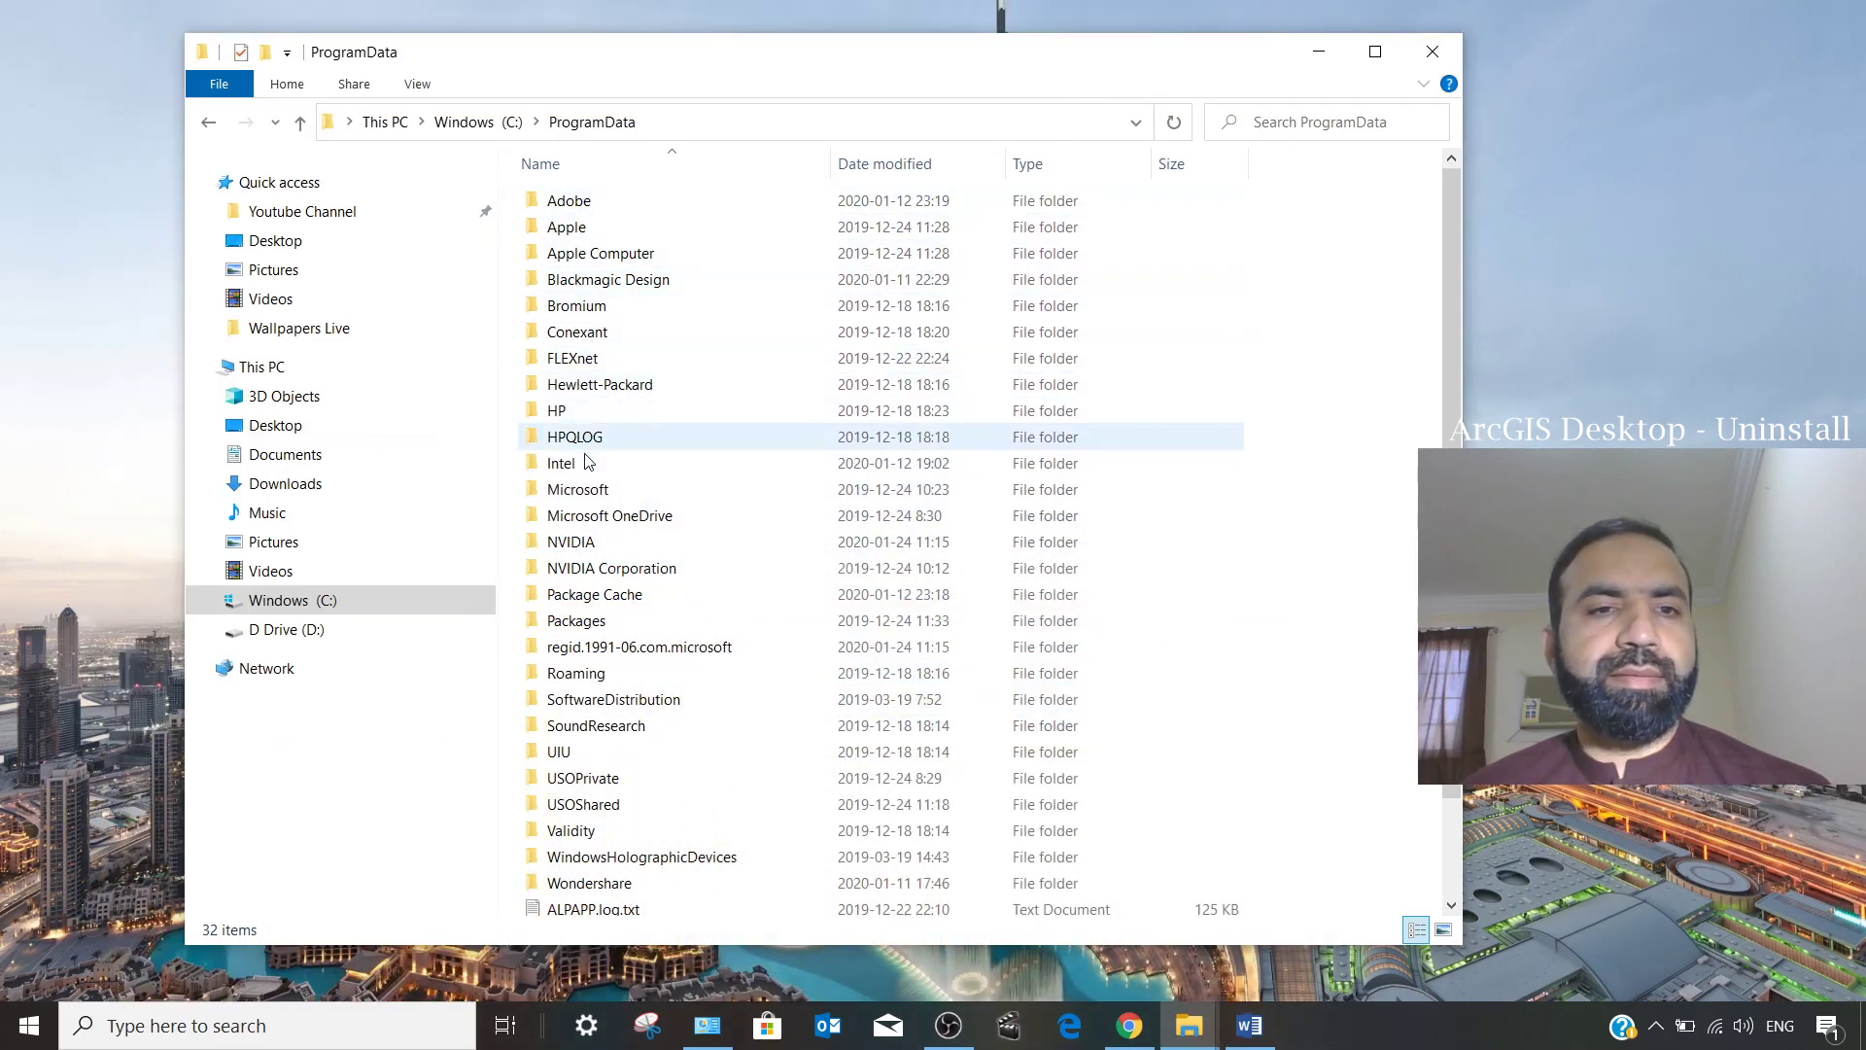
# Look through the ProgramData folder for a leftover ESRI folder.
pyautogui.scroll(-2, 638, 696)
pyautogui.scroll(2, 638, 696)
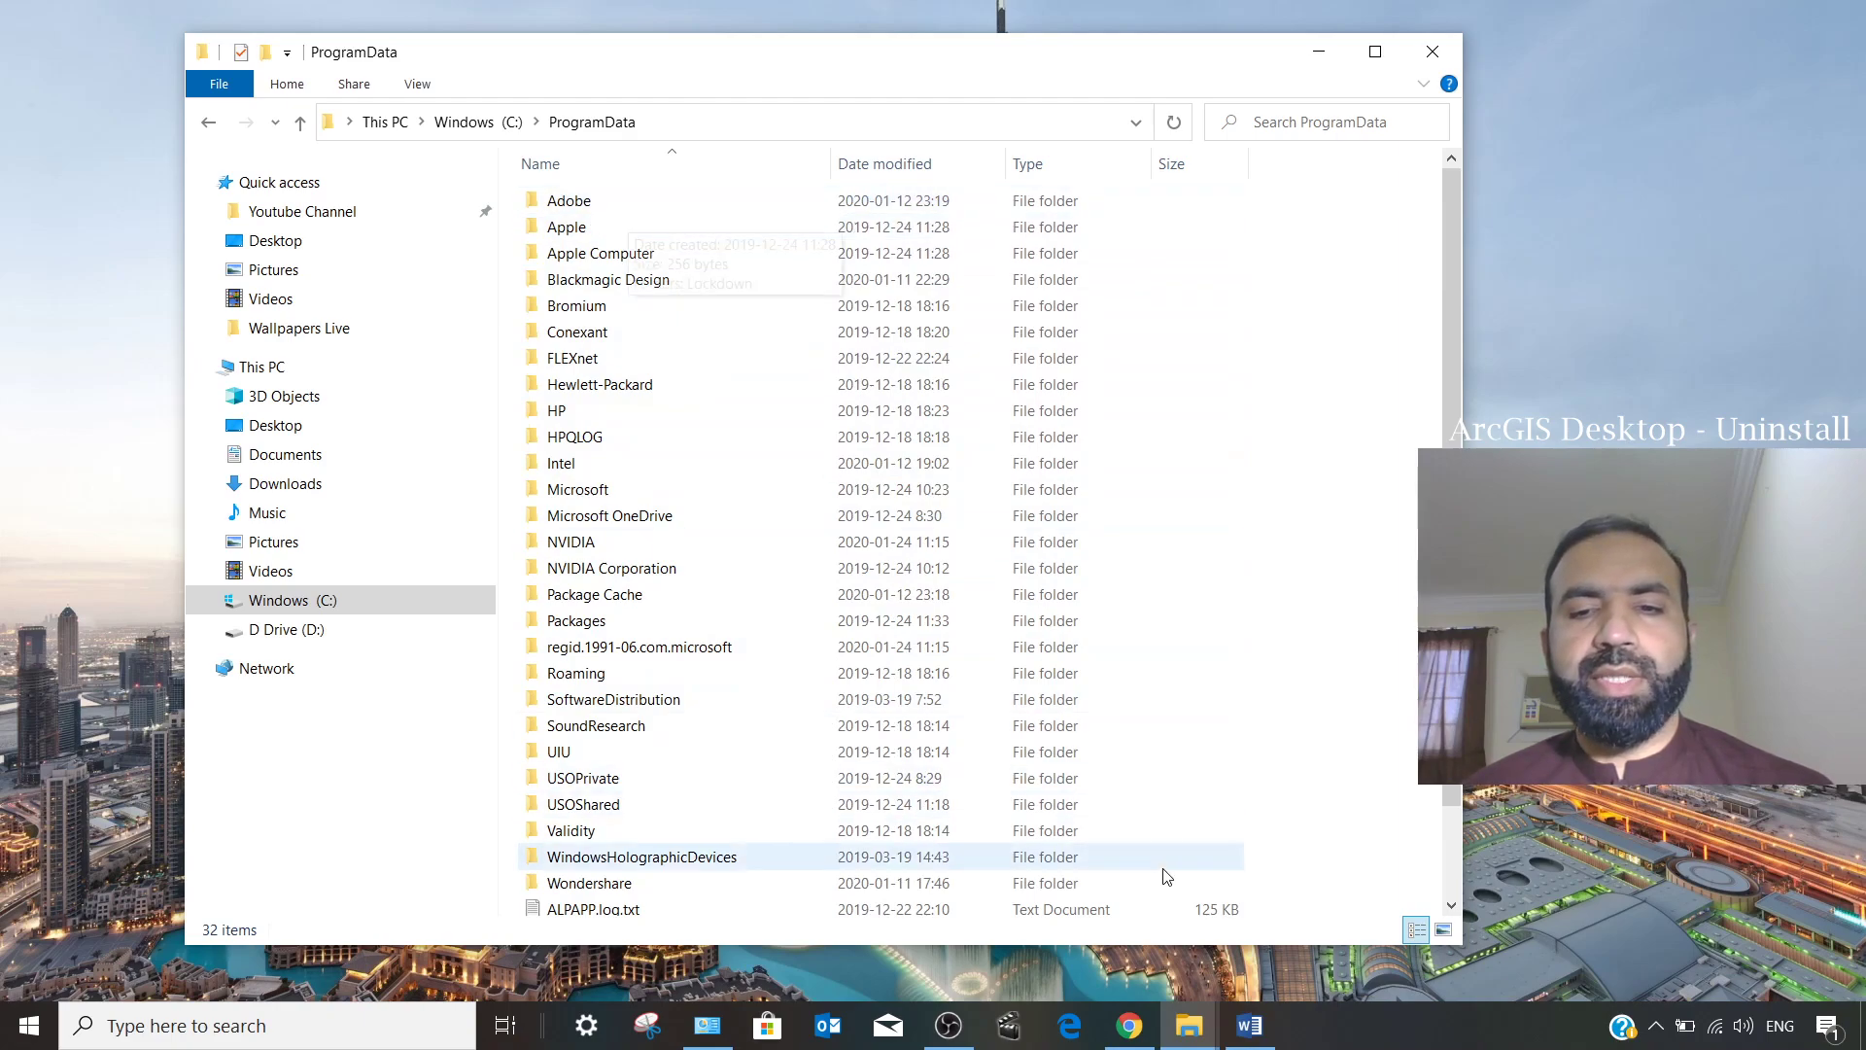
pyautogui.moveTo(1262, 1040)
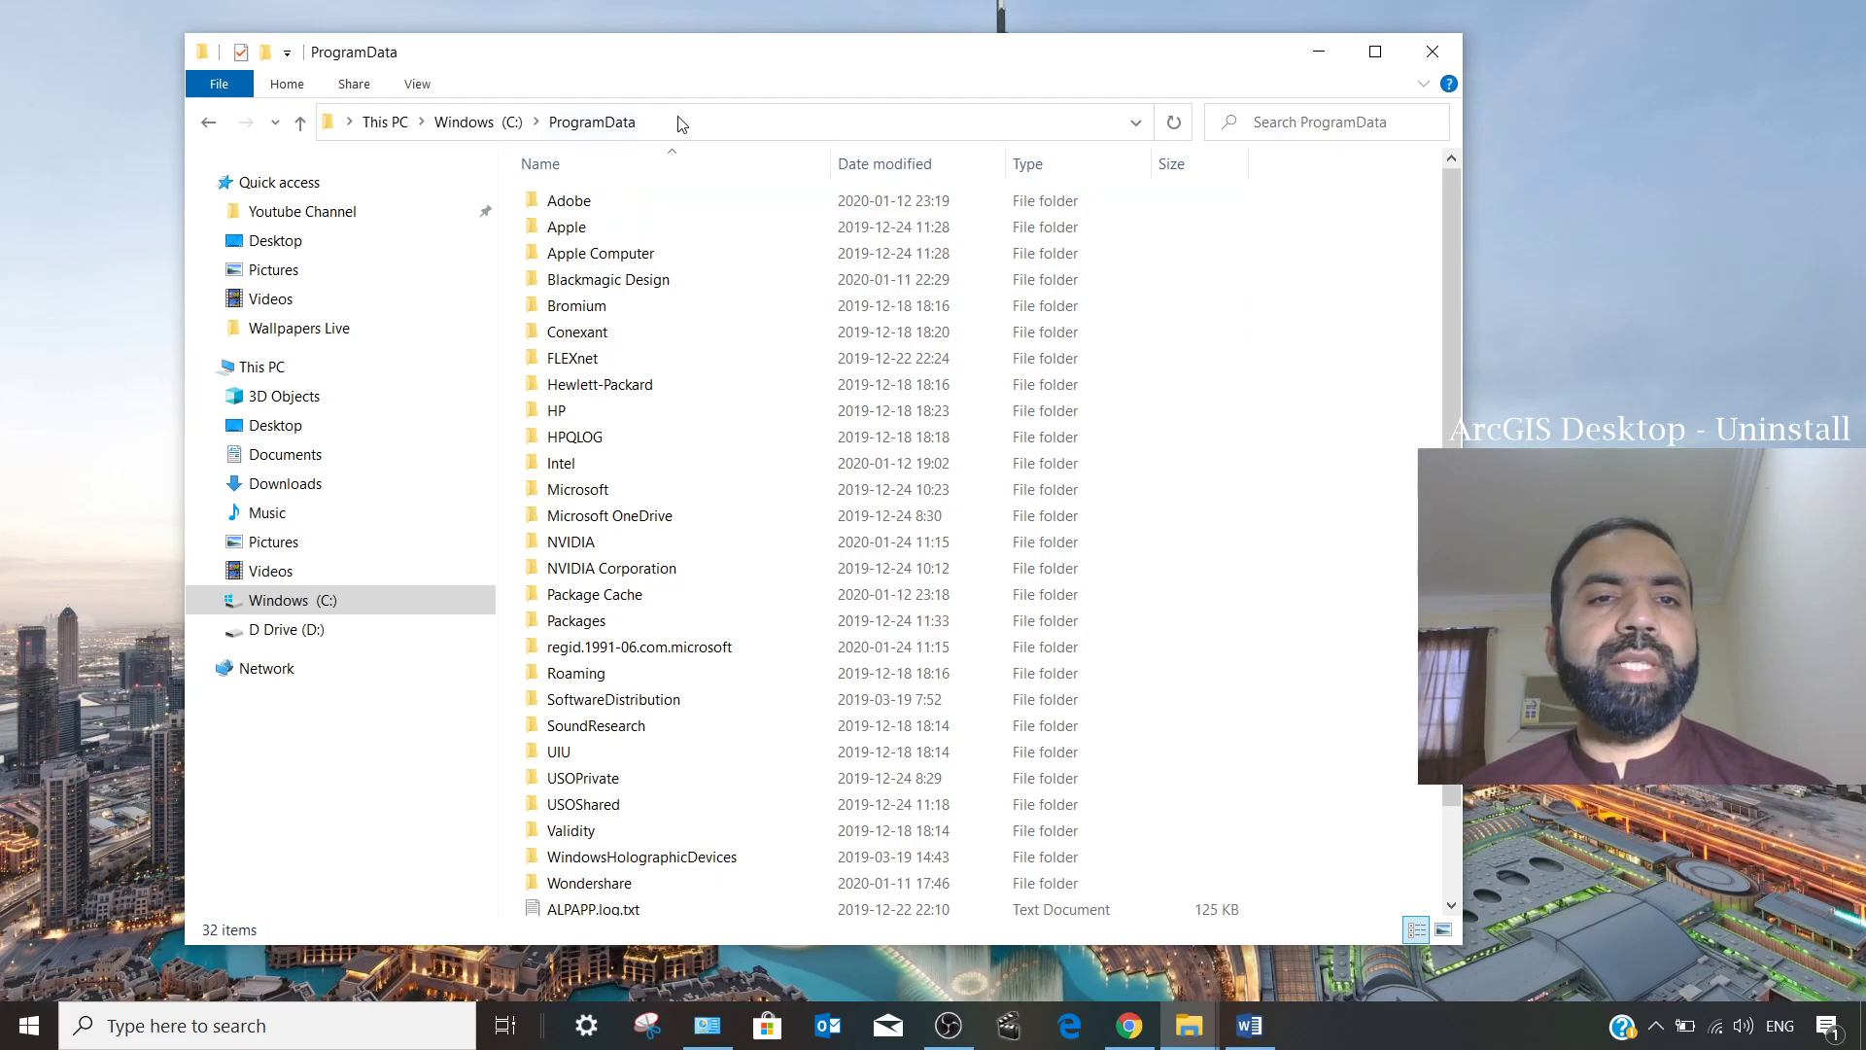
pyautogui.click(617, 126)
pyautogui.click(1274, 303)
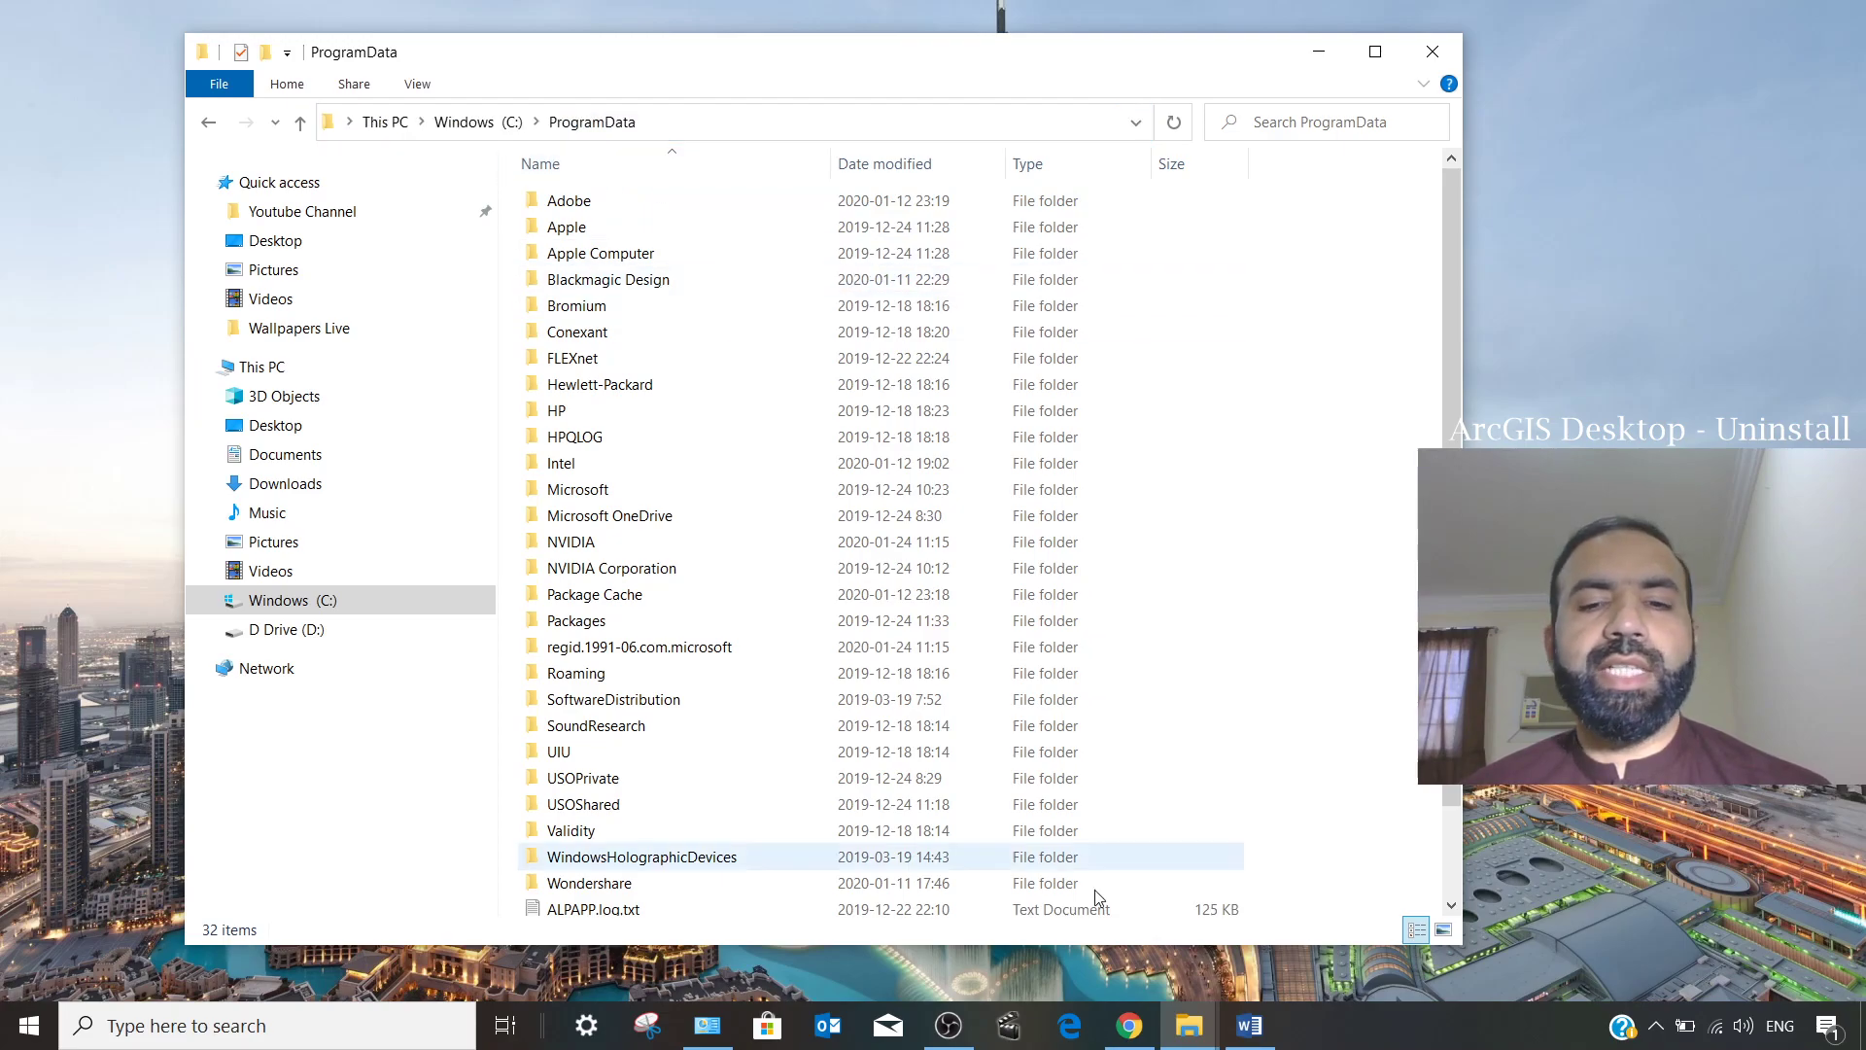
# Consult the Users folder instruction in the Word guide, then open the Users folder on the C: drive in File Explorer.
pyautogui.click(1249, 1025)
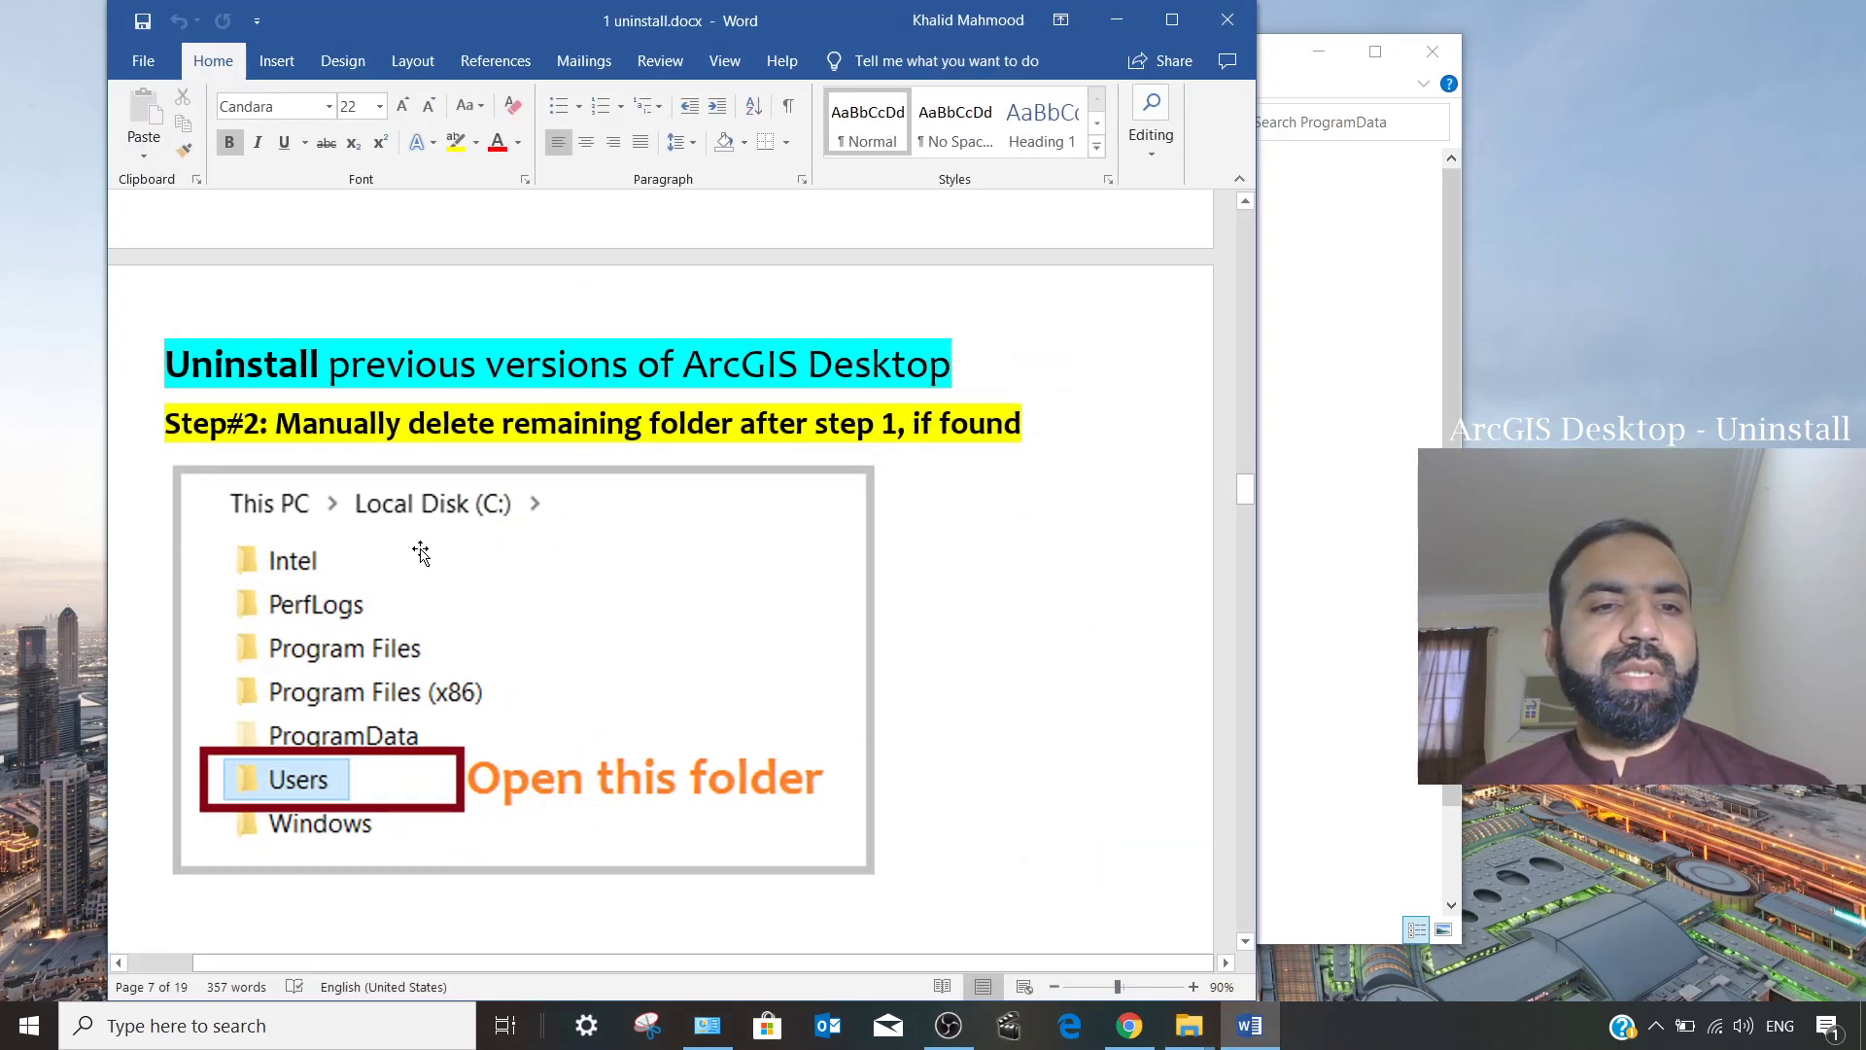
pyautogui.scroll(-2, 326, 652)
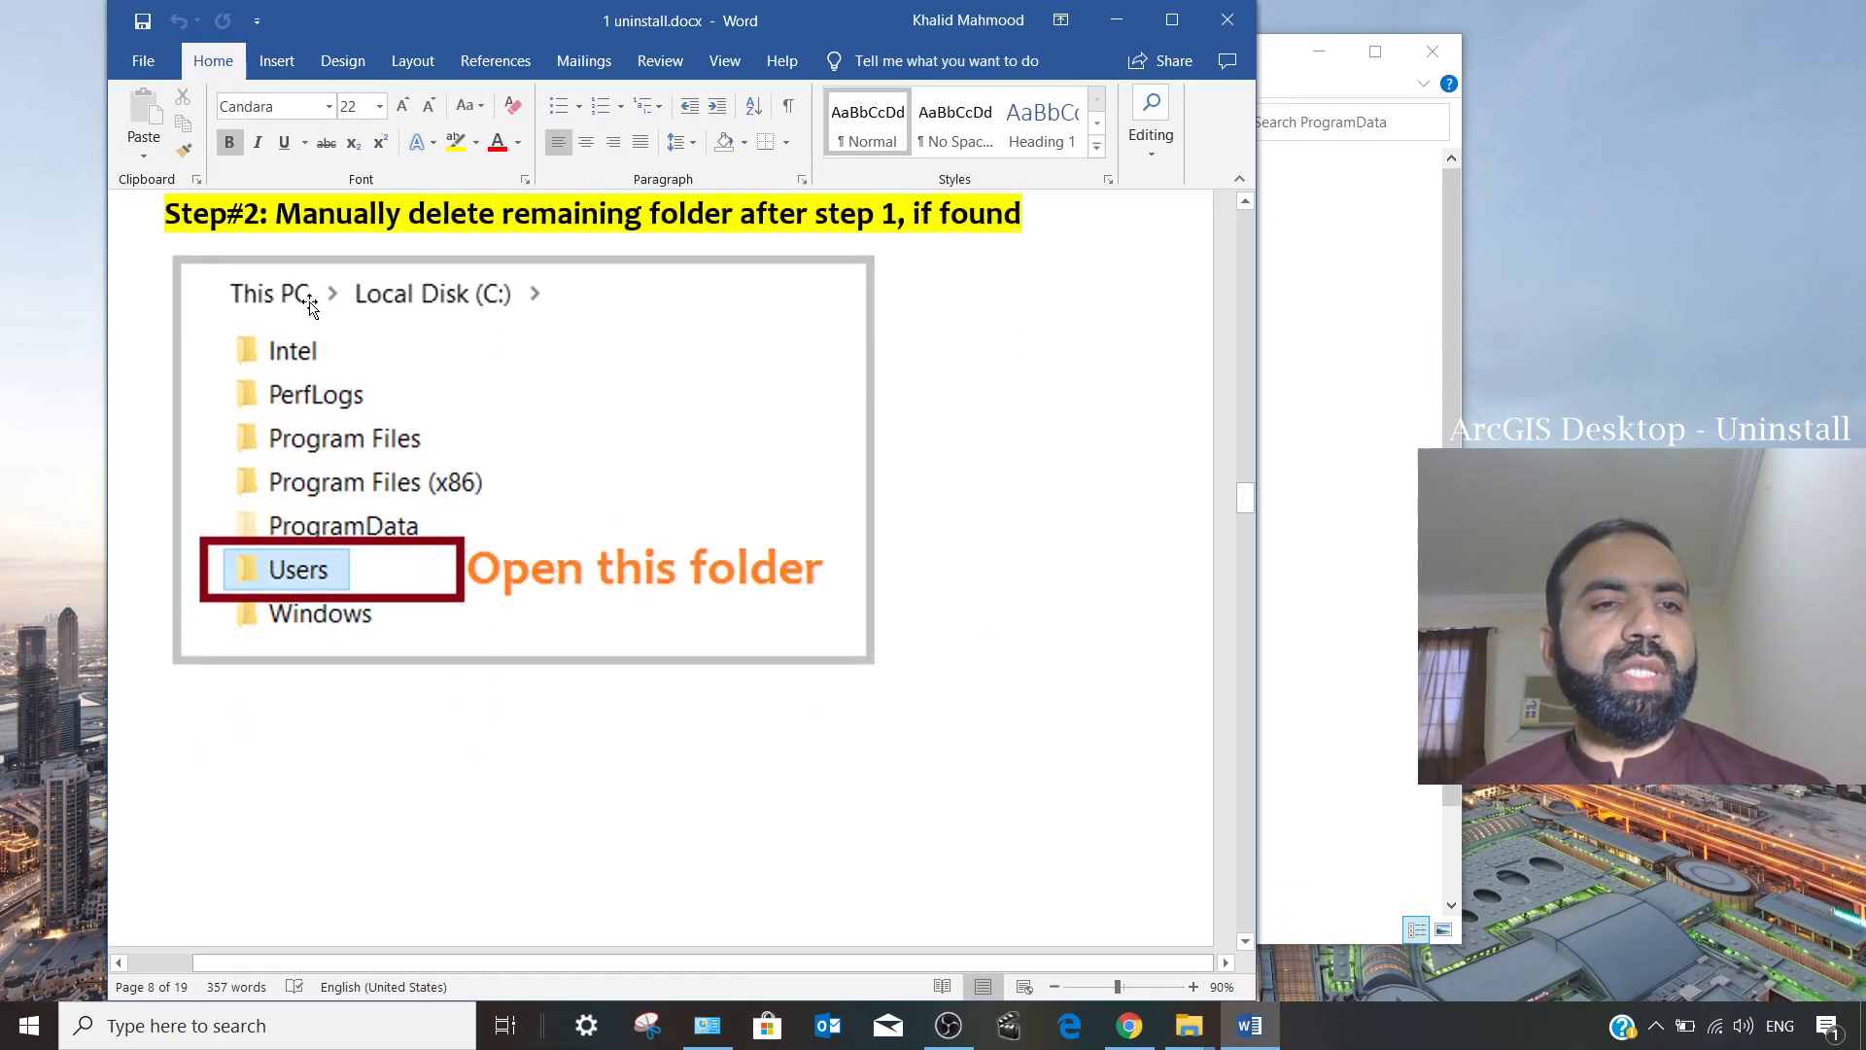
pyautogui.click(1361, 317)
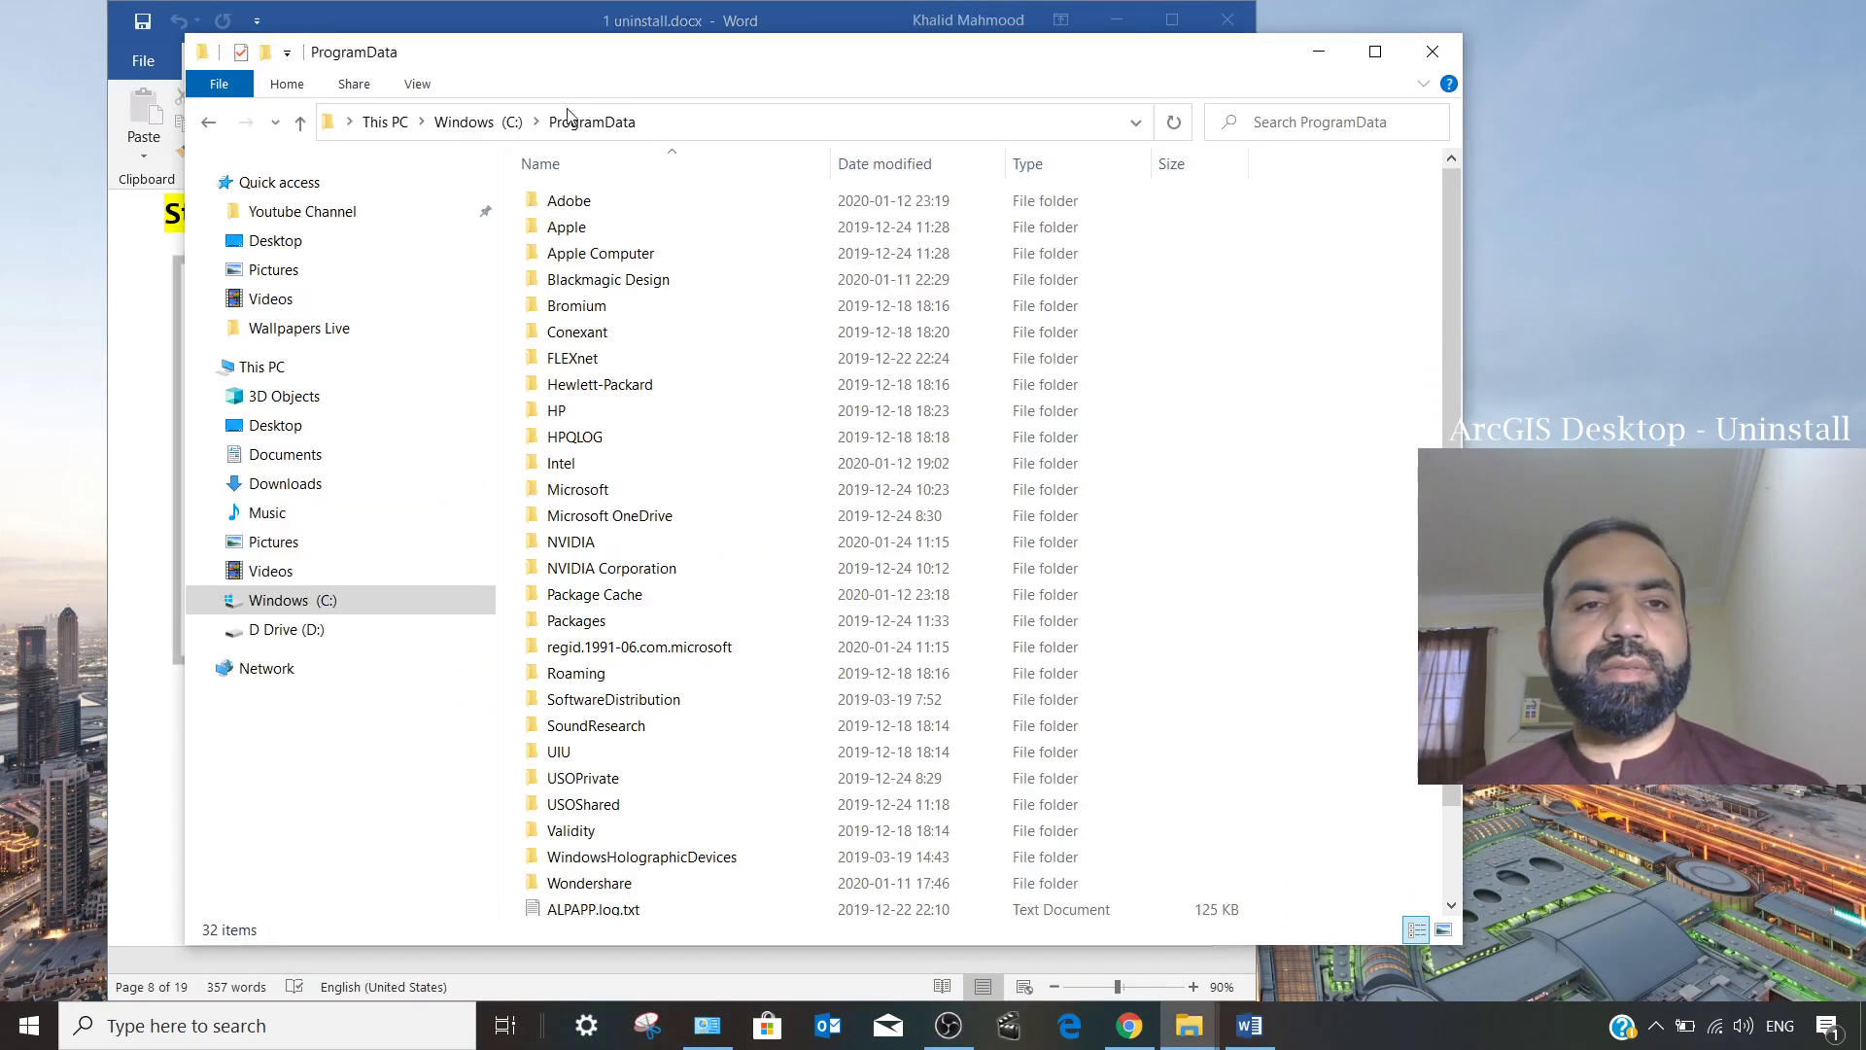
pyautogui.click(486, 122)
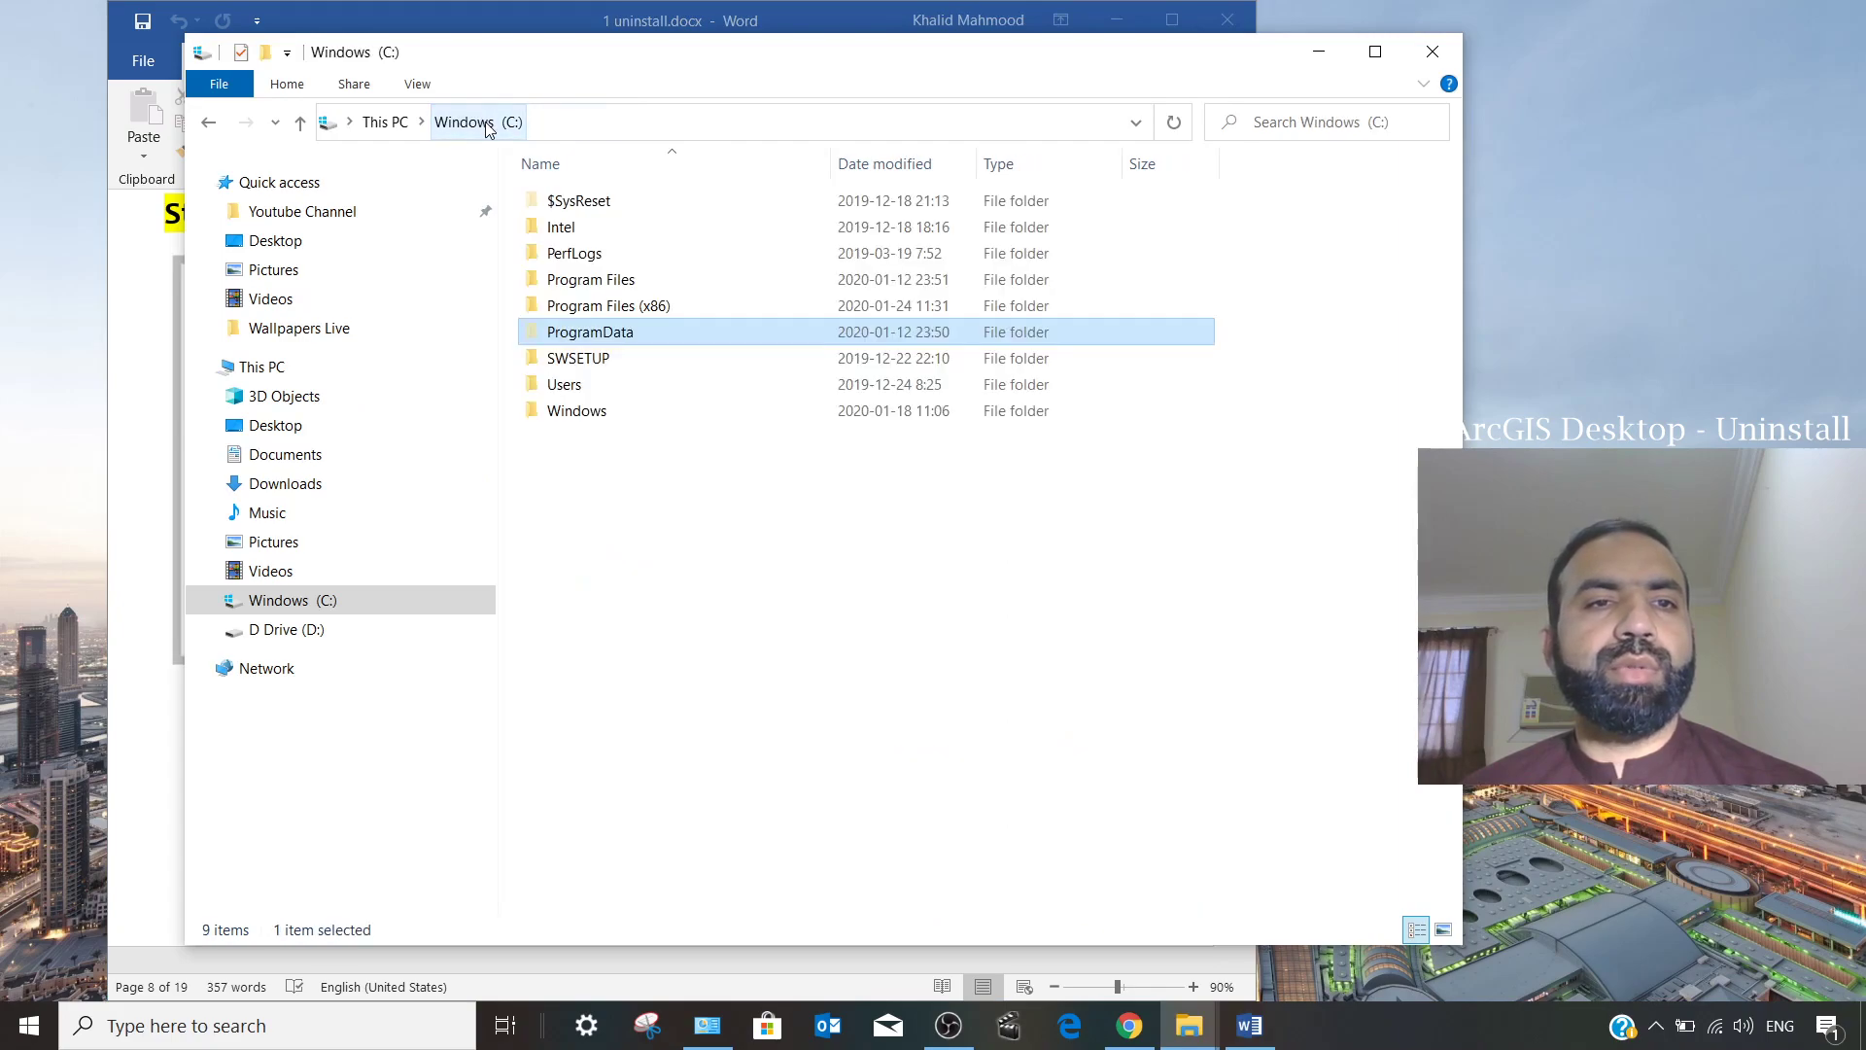
pyautogui.doubleClick(574, 385)
# Arrange the File Explorer and Word windows side by side, with the guide's page on finding the account name folder fully readable.
pyautogui.moveTo(575, 75); pyautogui.dragTo(931, 104)
pyautogui.moveTo(544, 260); pyautogui.dragTo(916, 285)
pyautogui.click(696, 331)
pyautogui.moveTo(1257, 379); pyautogui.dragTo(990, 334)
pyautogui.moveTo(967, 331); pyautogui.dragTo(952, 330)
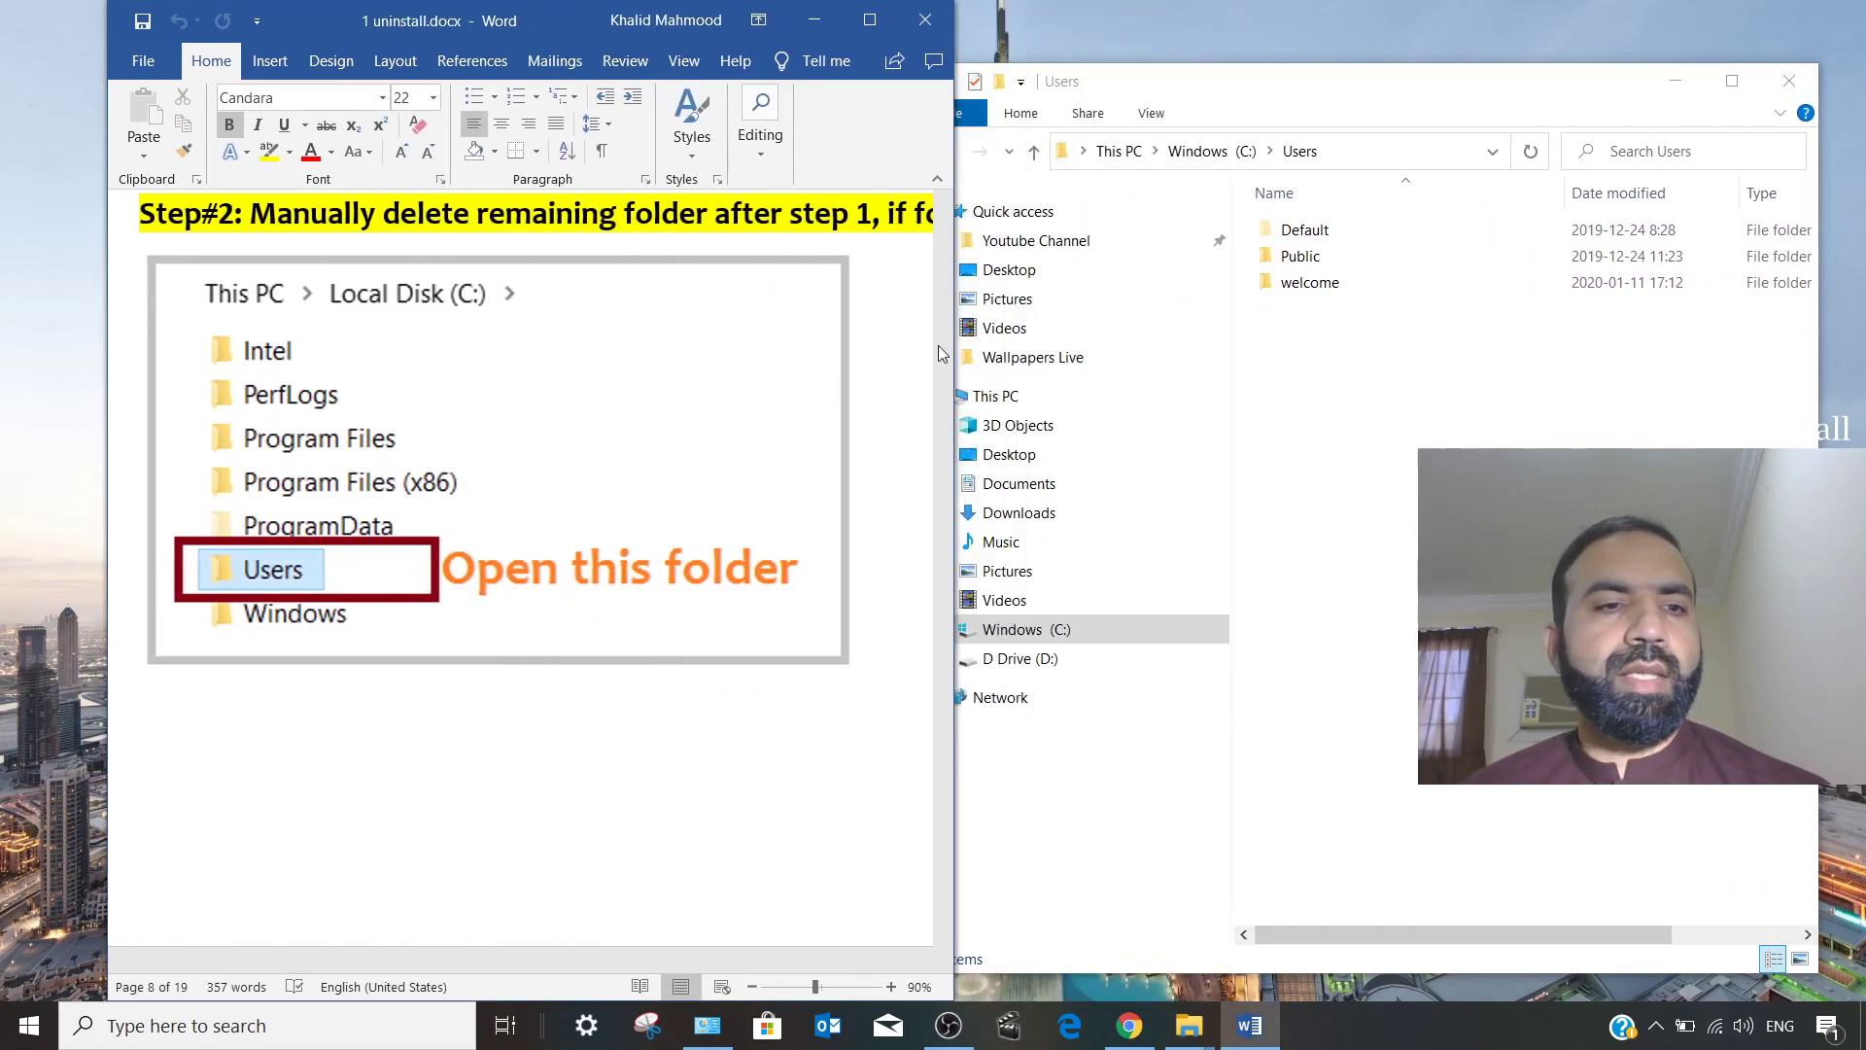
pyautogui.scroll(-5, 307, 627)
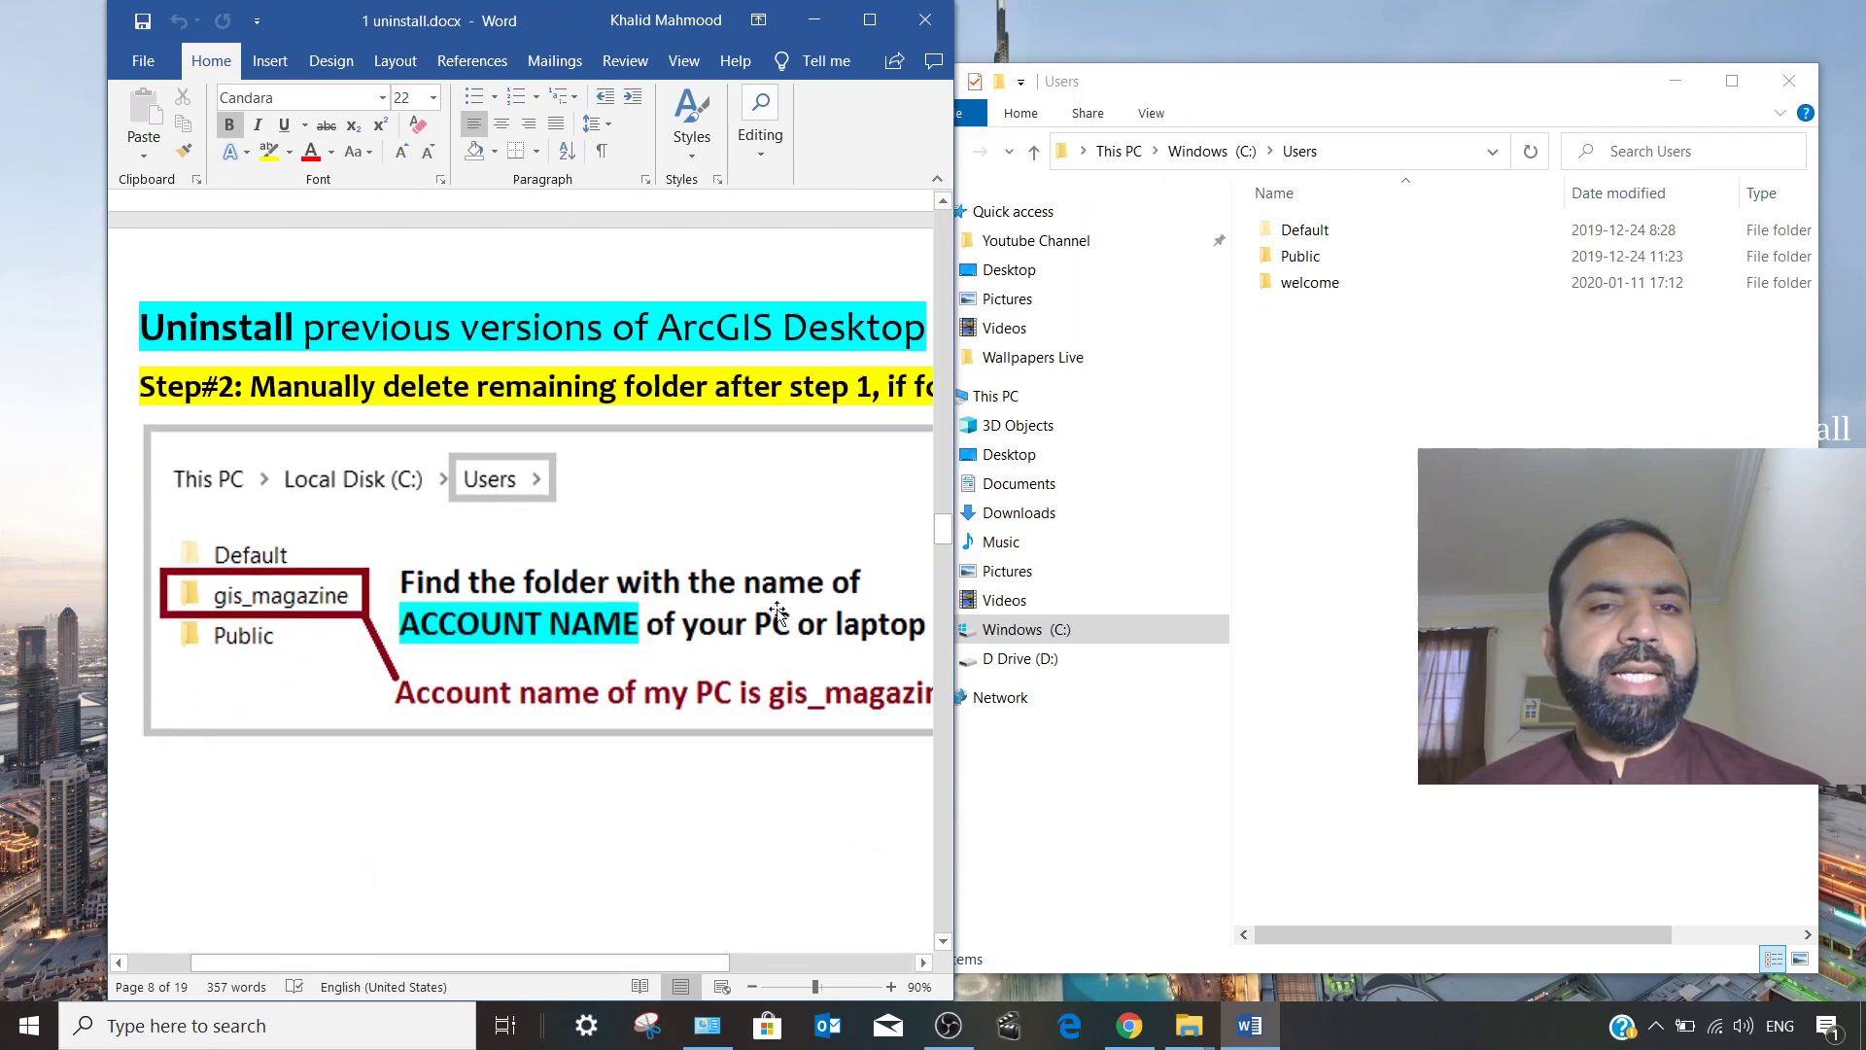
pyautogui.moveTo(953, 641); pyautogui.dragTo(1159, 643)
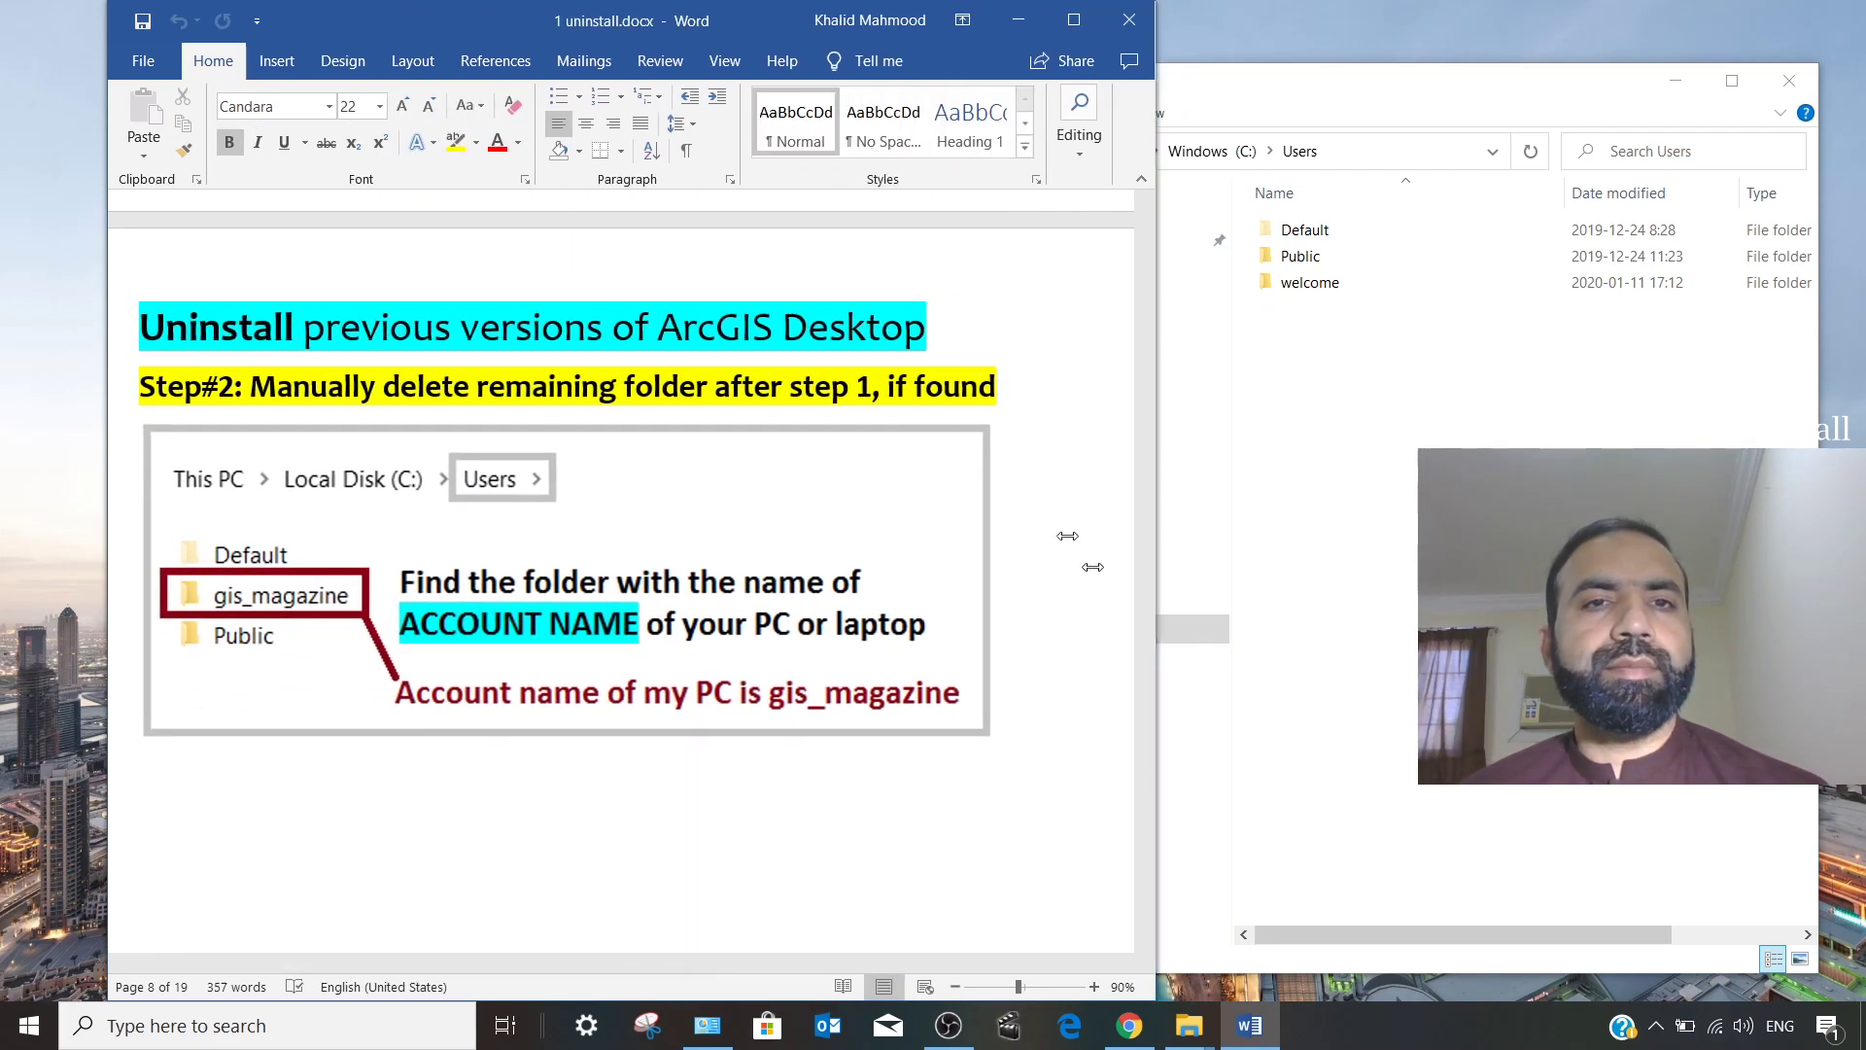
pyautogui.moveTo(478, 23); pyautogui.dragTo(389, 14)
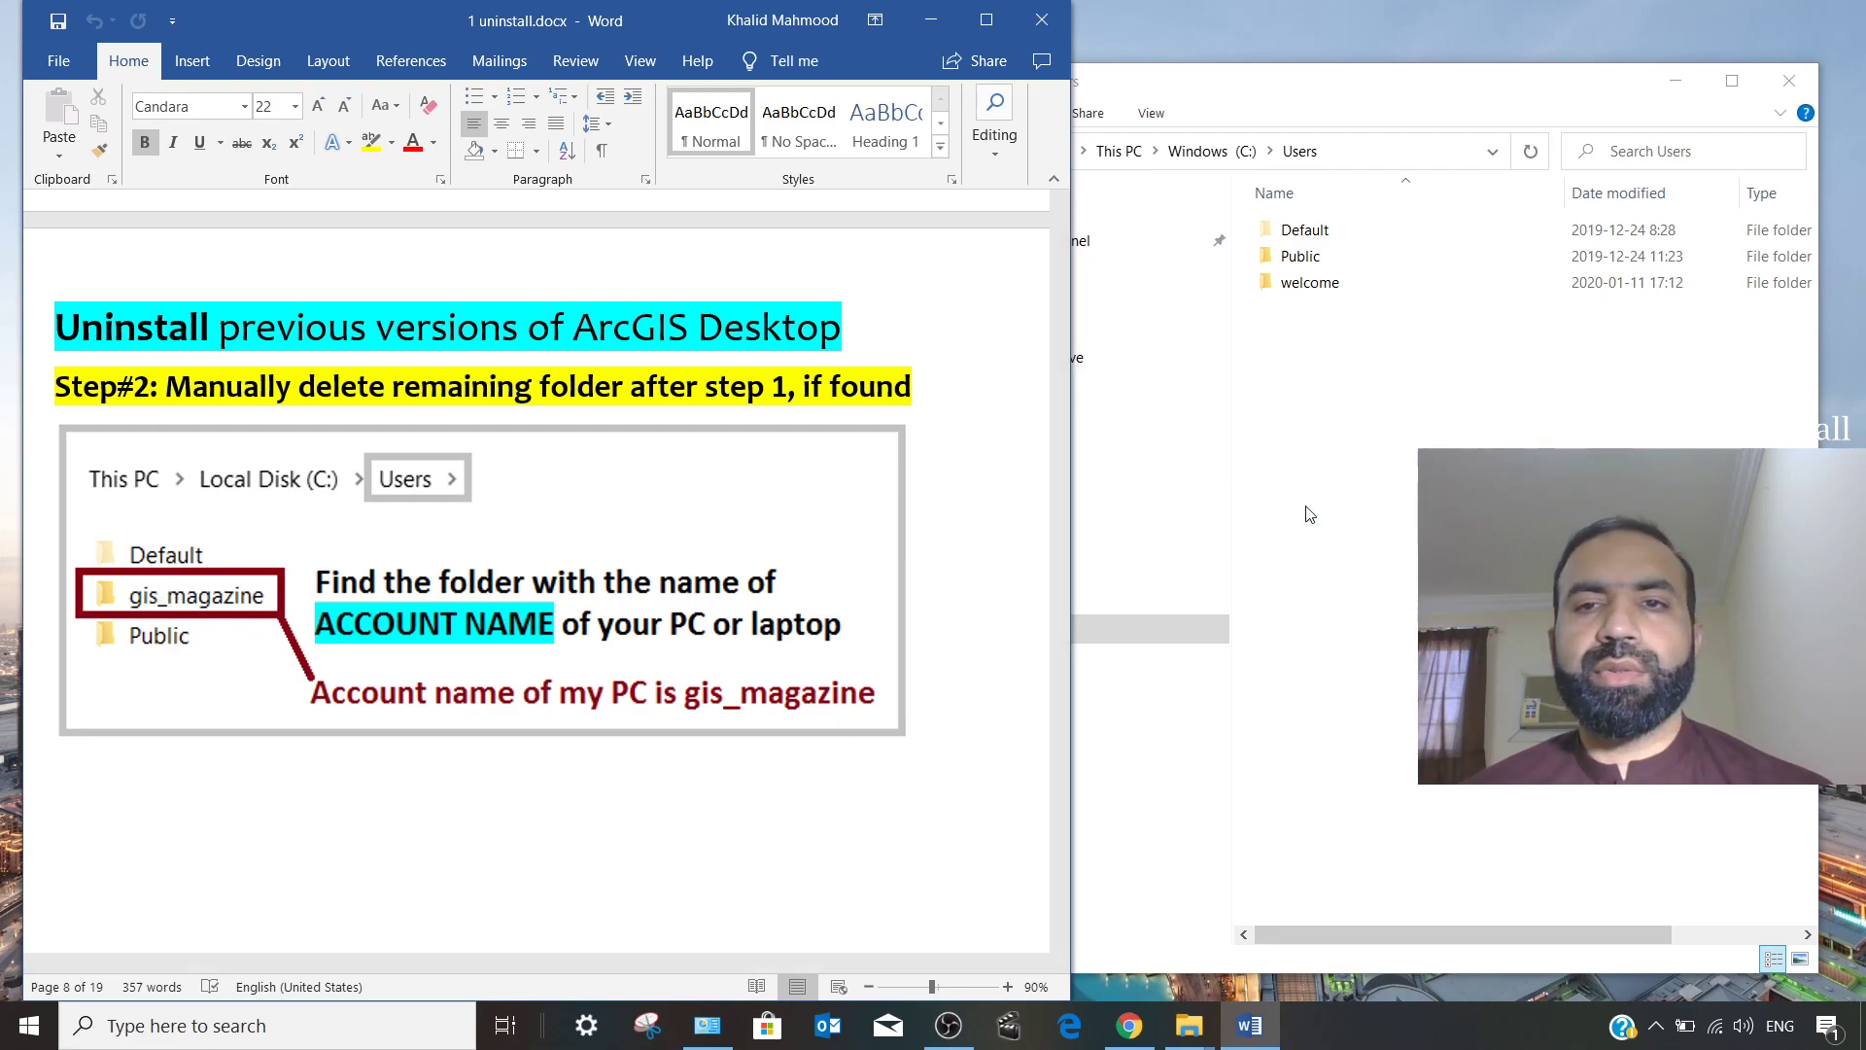
# Open the welcome folder inside Users and read on in the Word guide to the section on finding the PC's account name.
pyautogui.click(1253, 523)
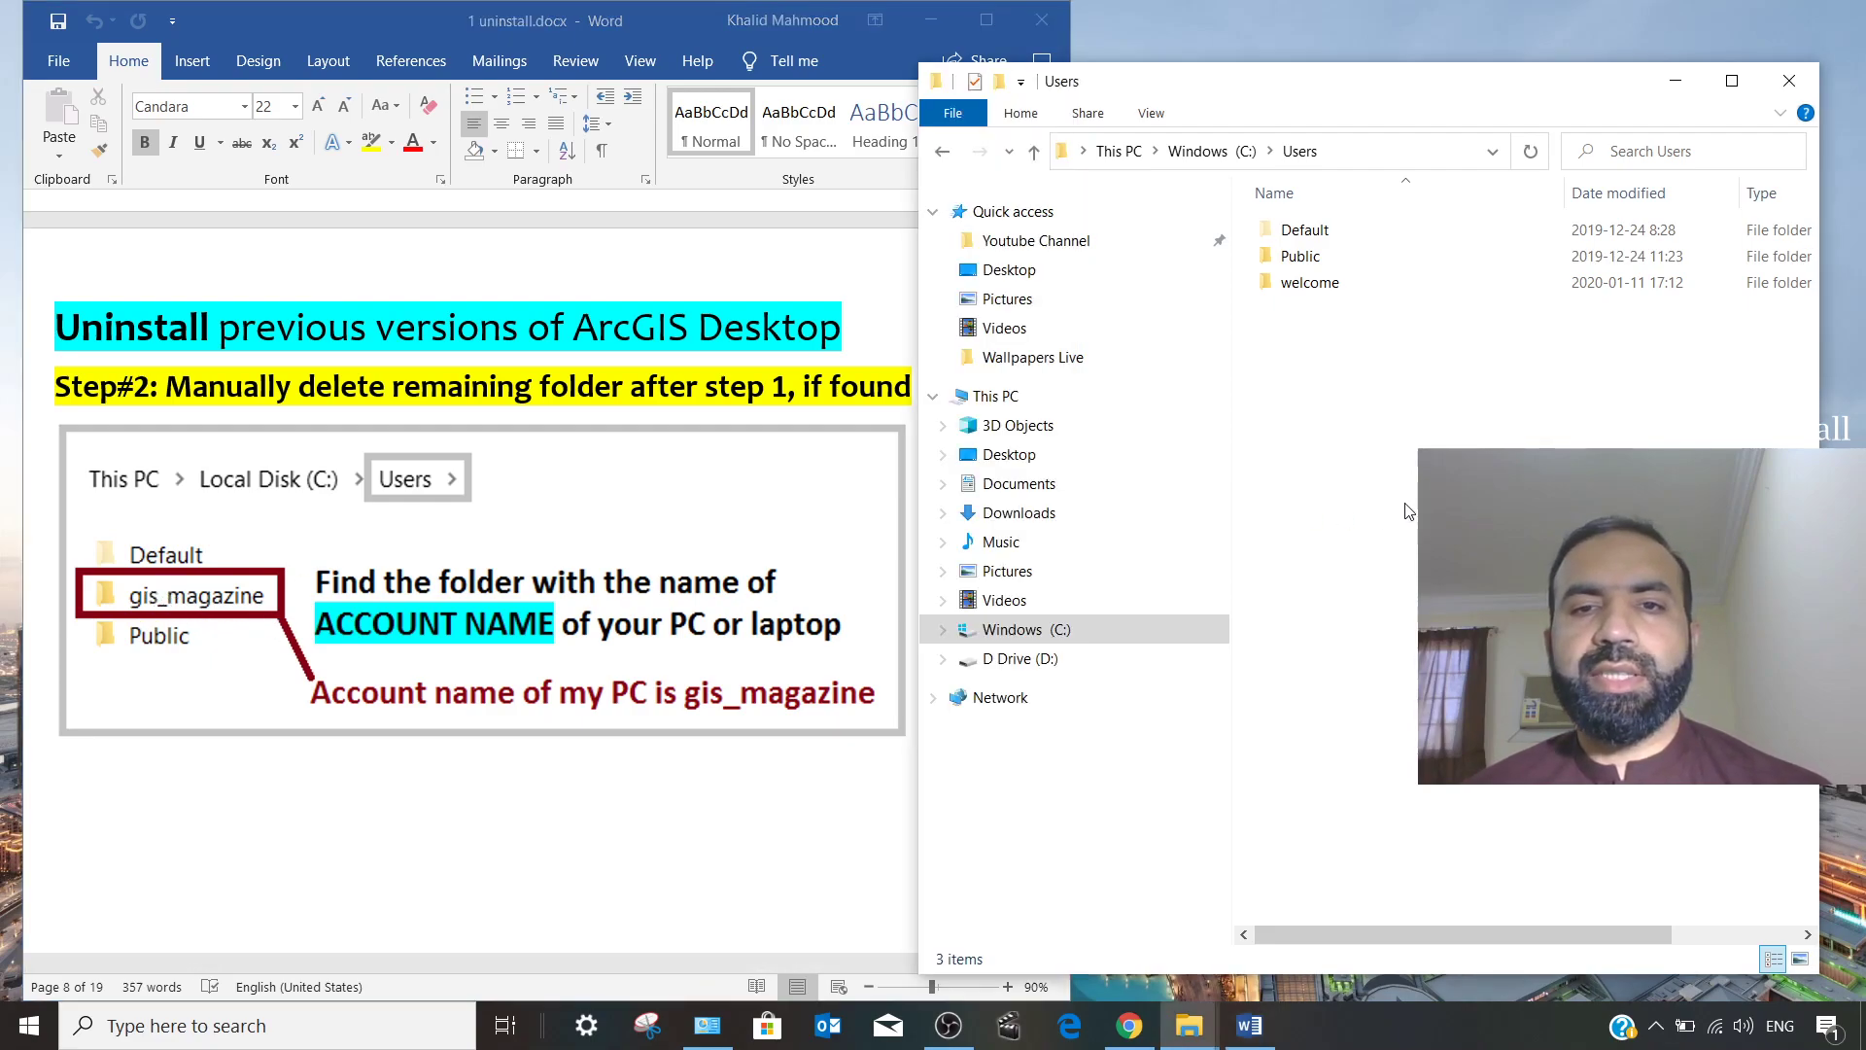
pyautogui.doubleClick(1299, 291)
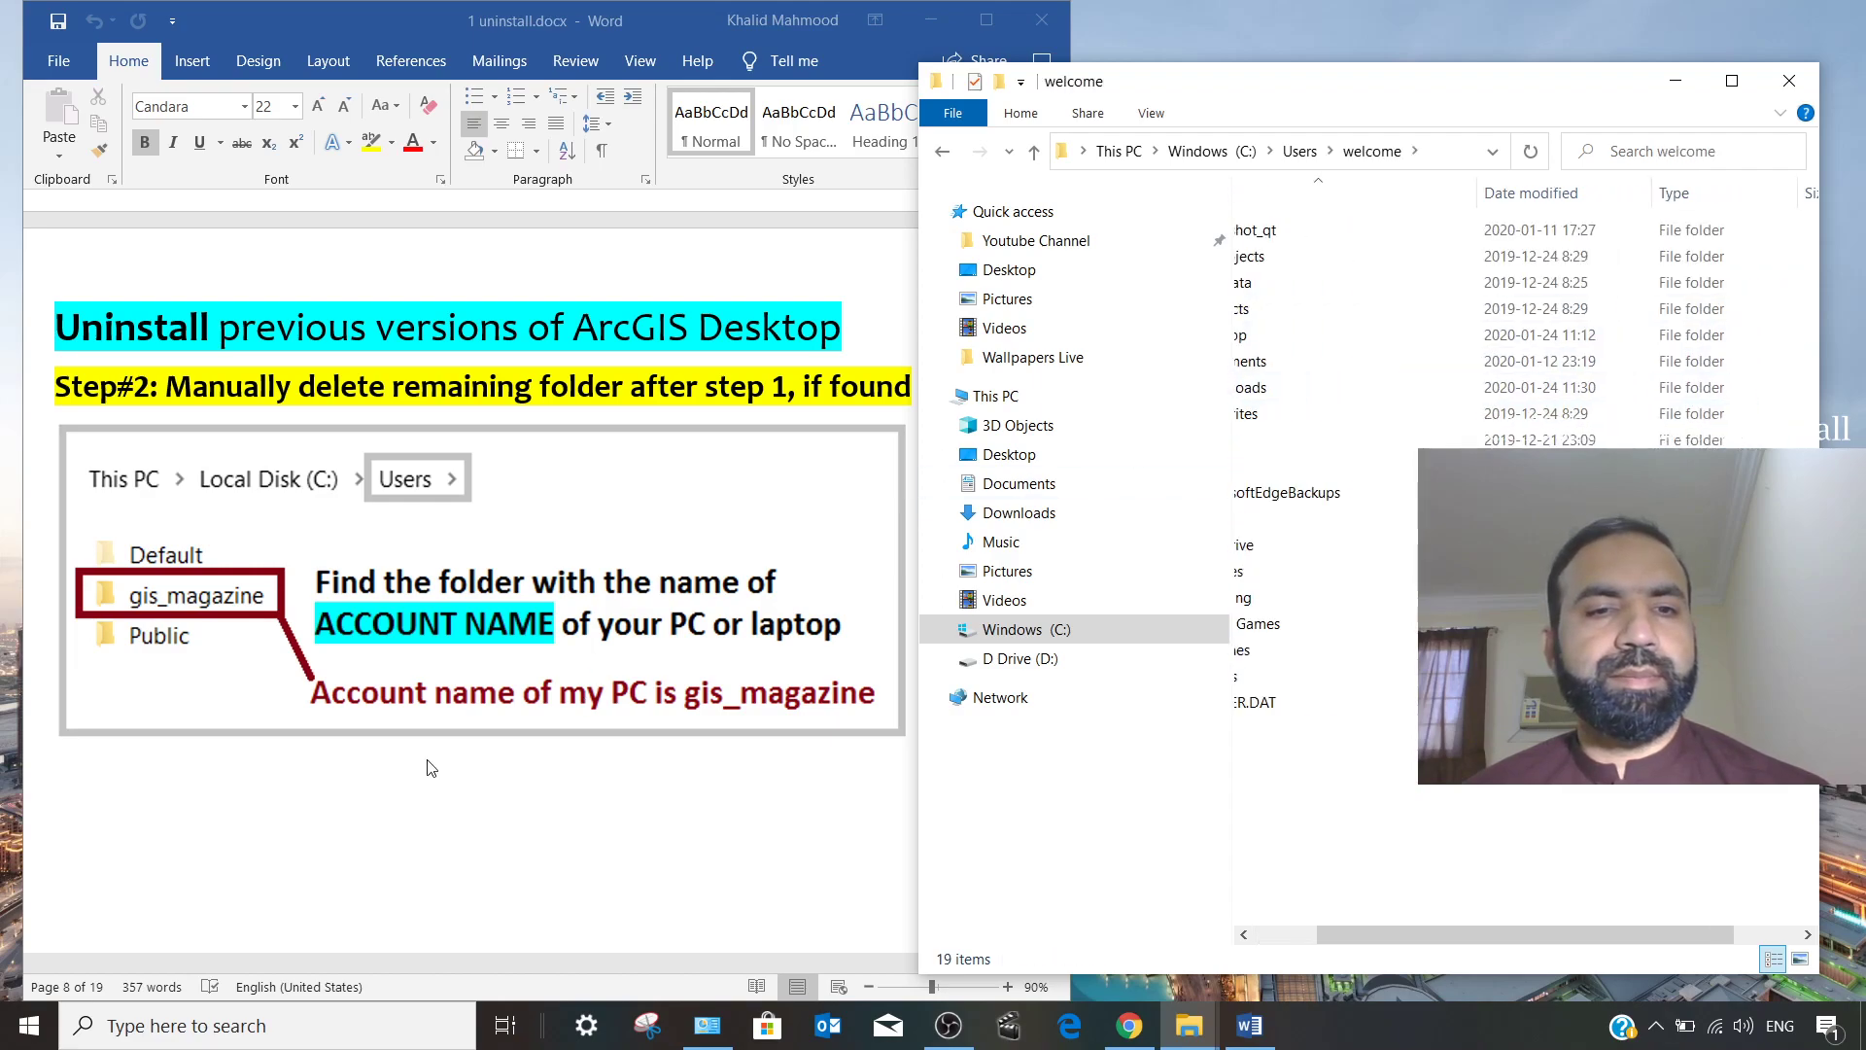
pyautogui.click(418, 799)
pyautogui.scroll(-8, 496, 837)
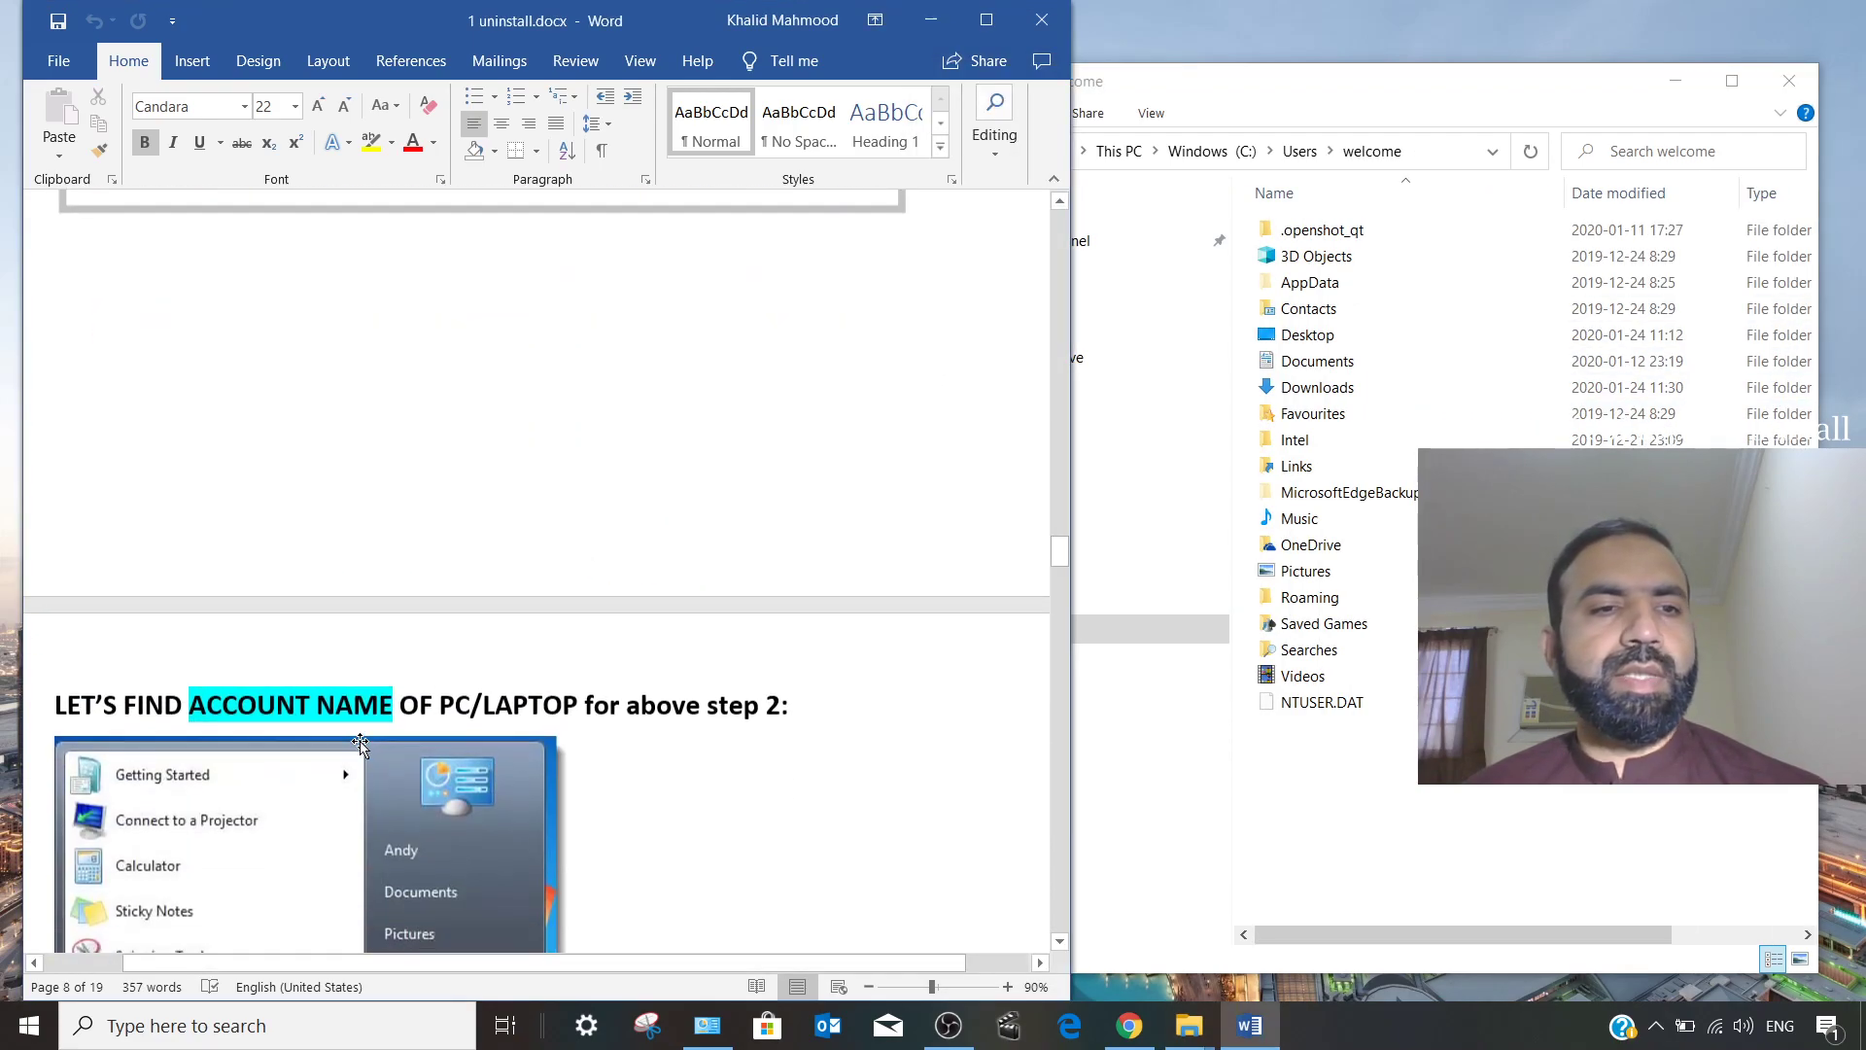
pyautogui.scroll(-1, 785, 628)
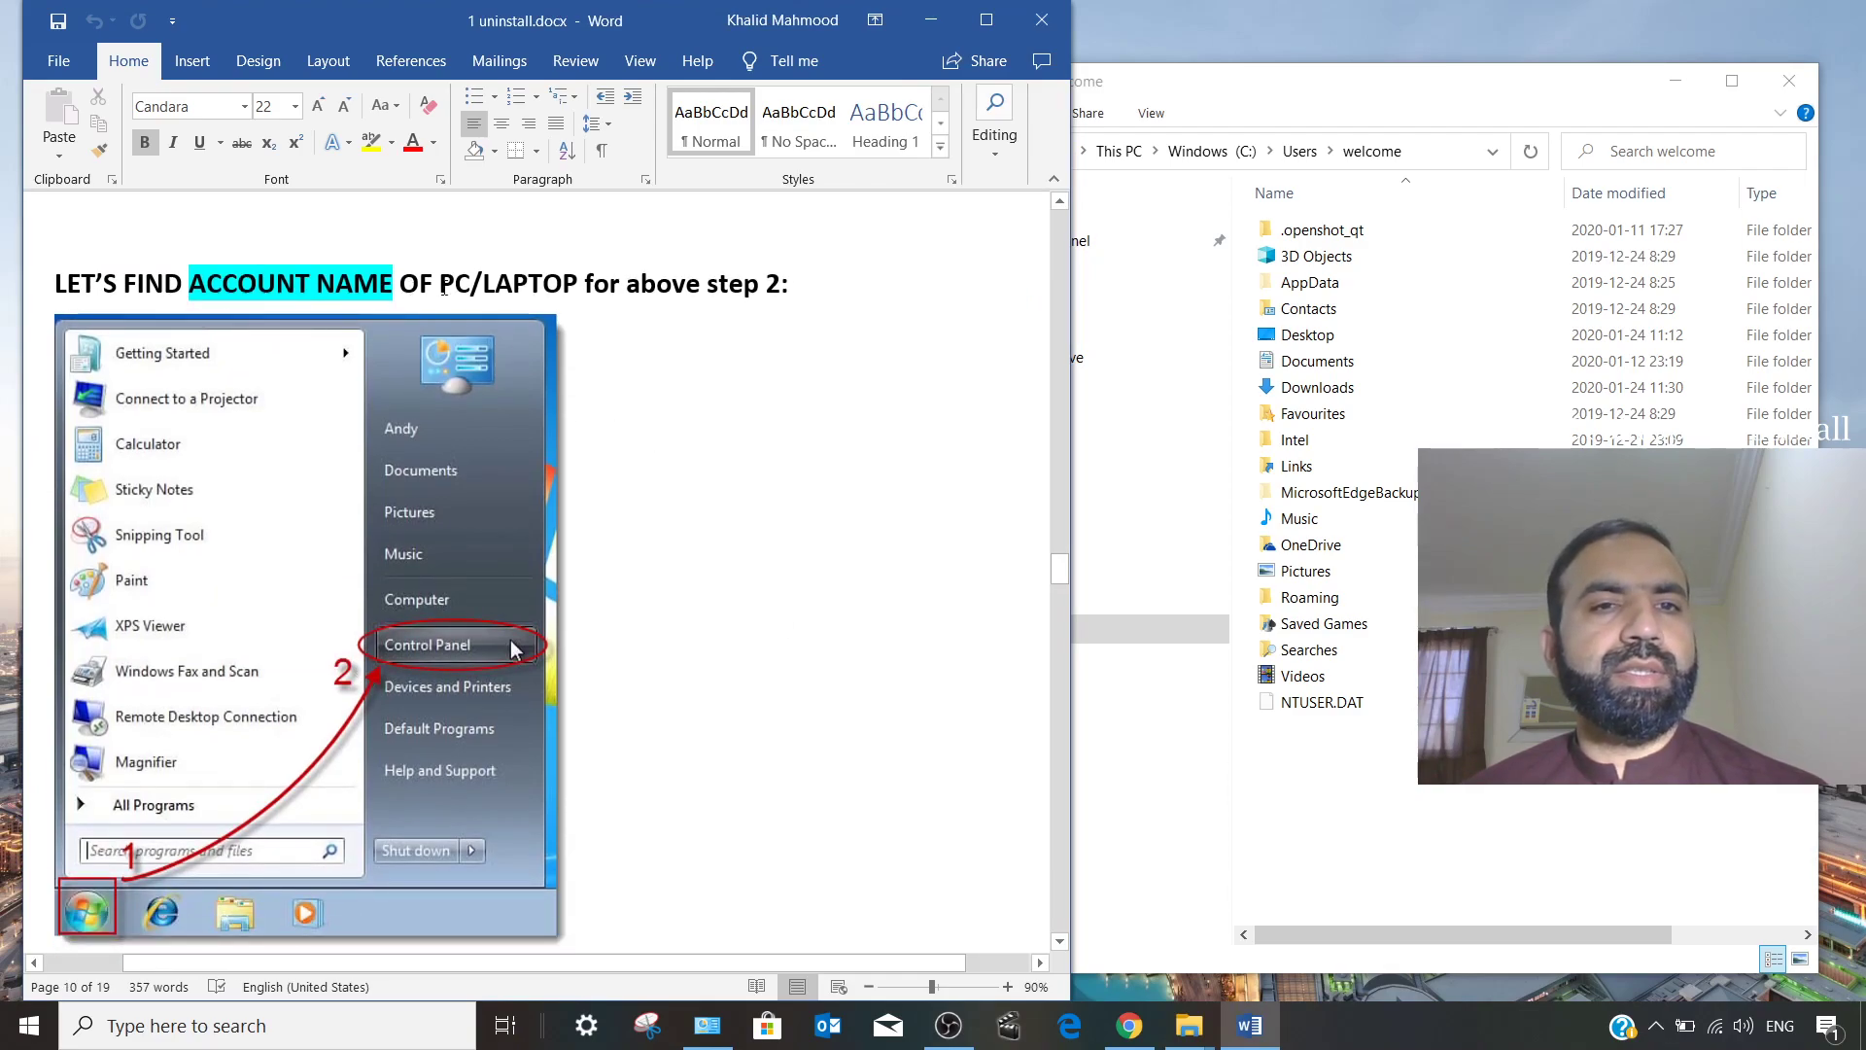
# Read the Word guide's section on finding the PC's account name, through the Control Panel and Manage Accounts pictures.
pyautogui.scroll(-5, 720, 293)
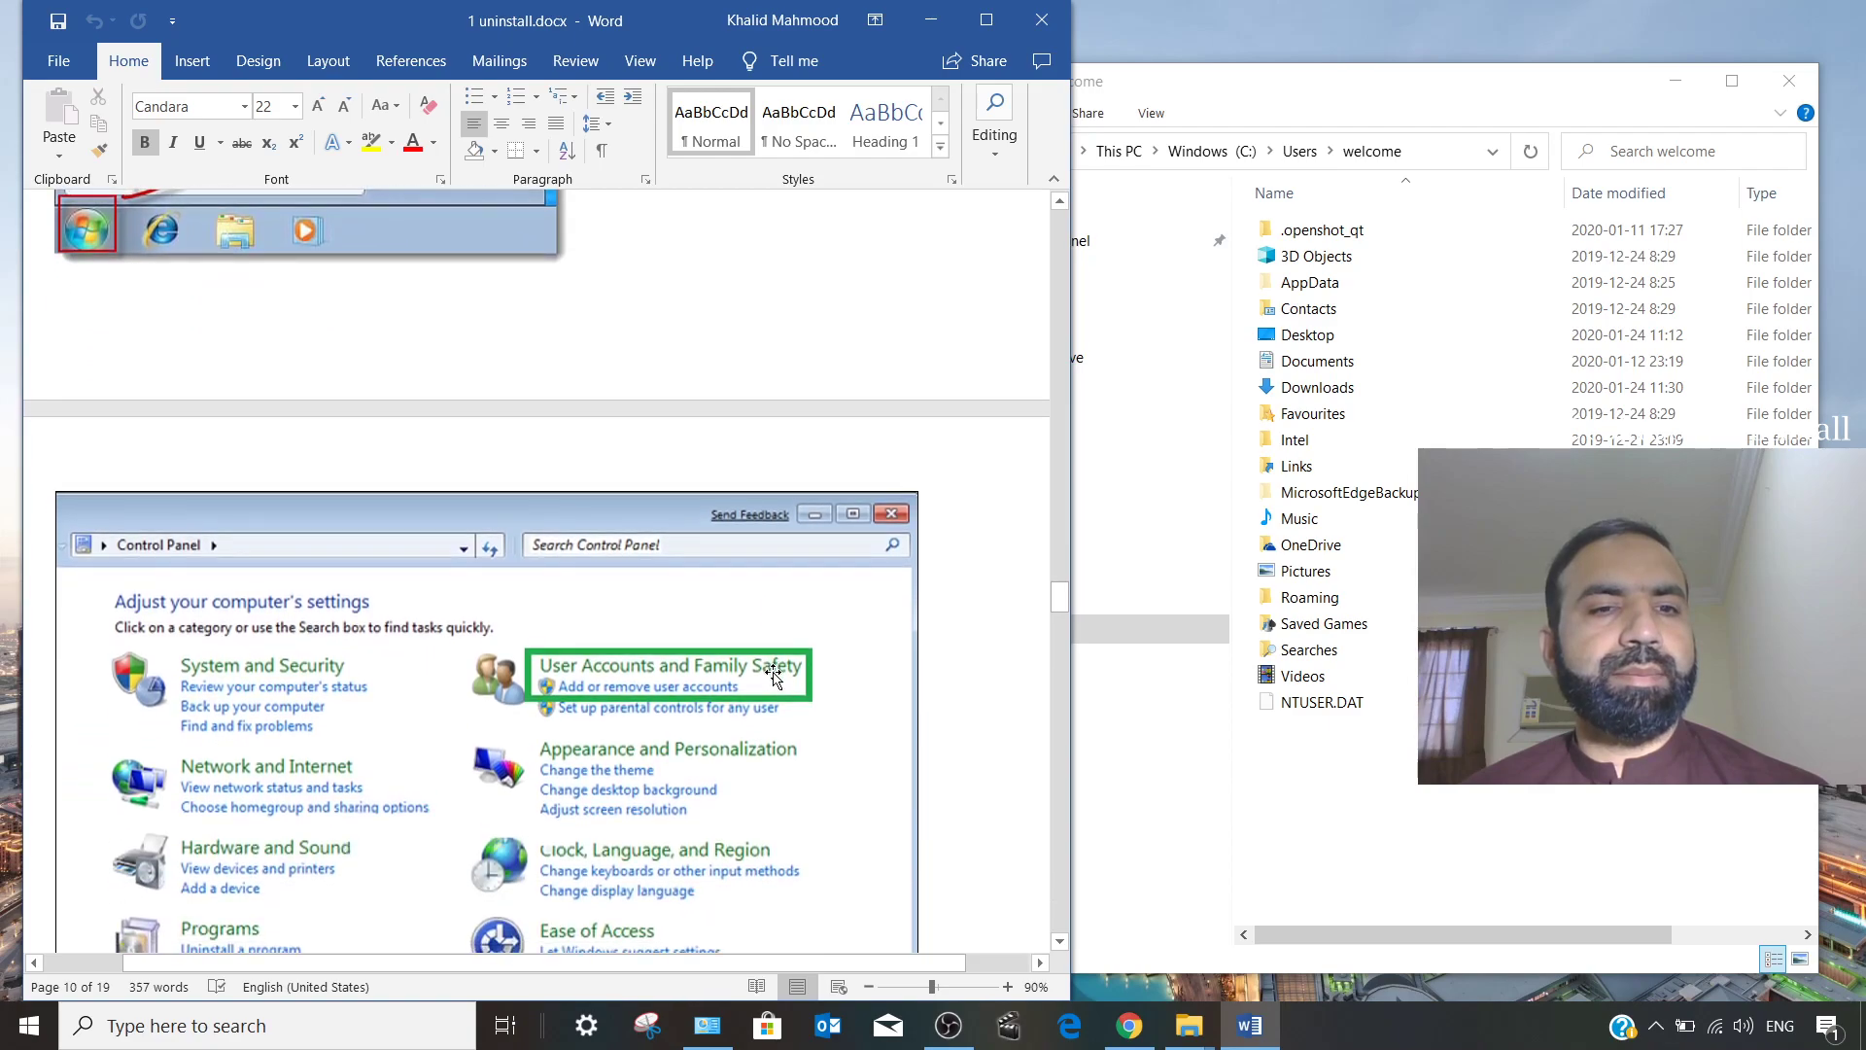
pyautogui.scroll(4, 649, 449)
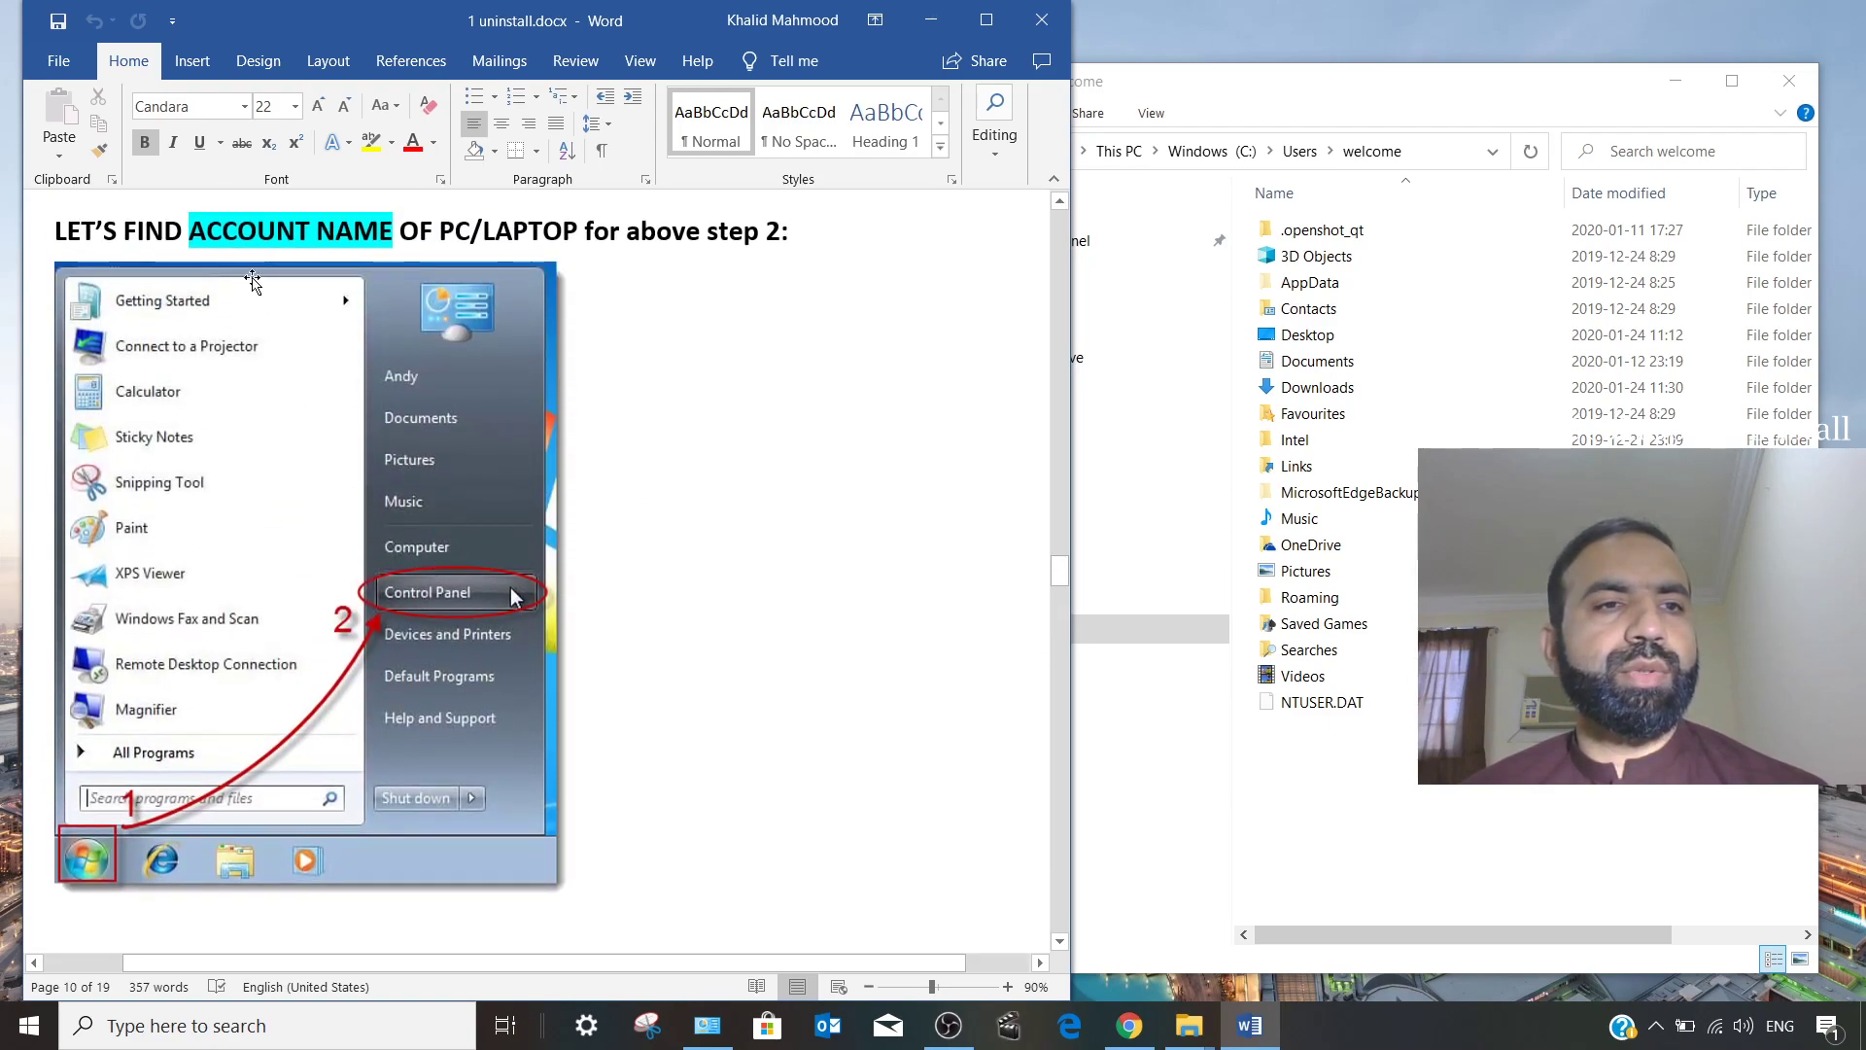
pyautogui.click(696, 379)
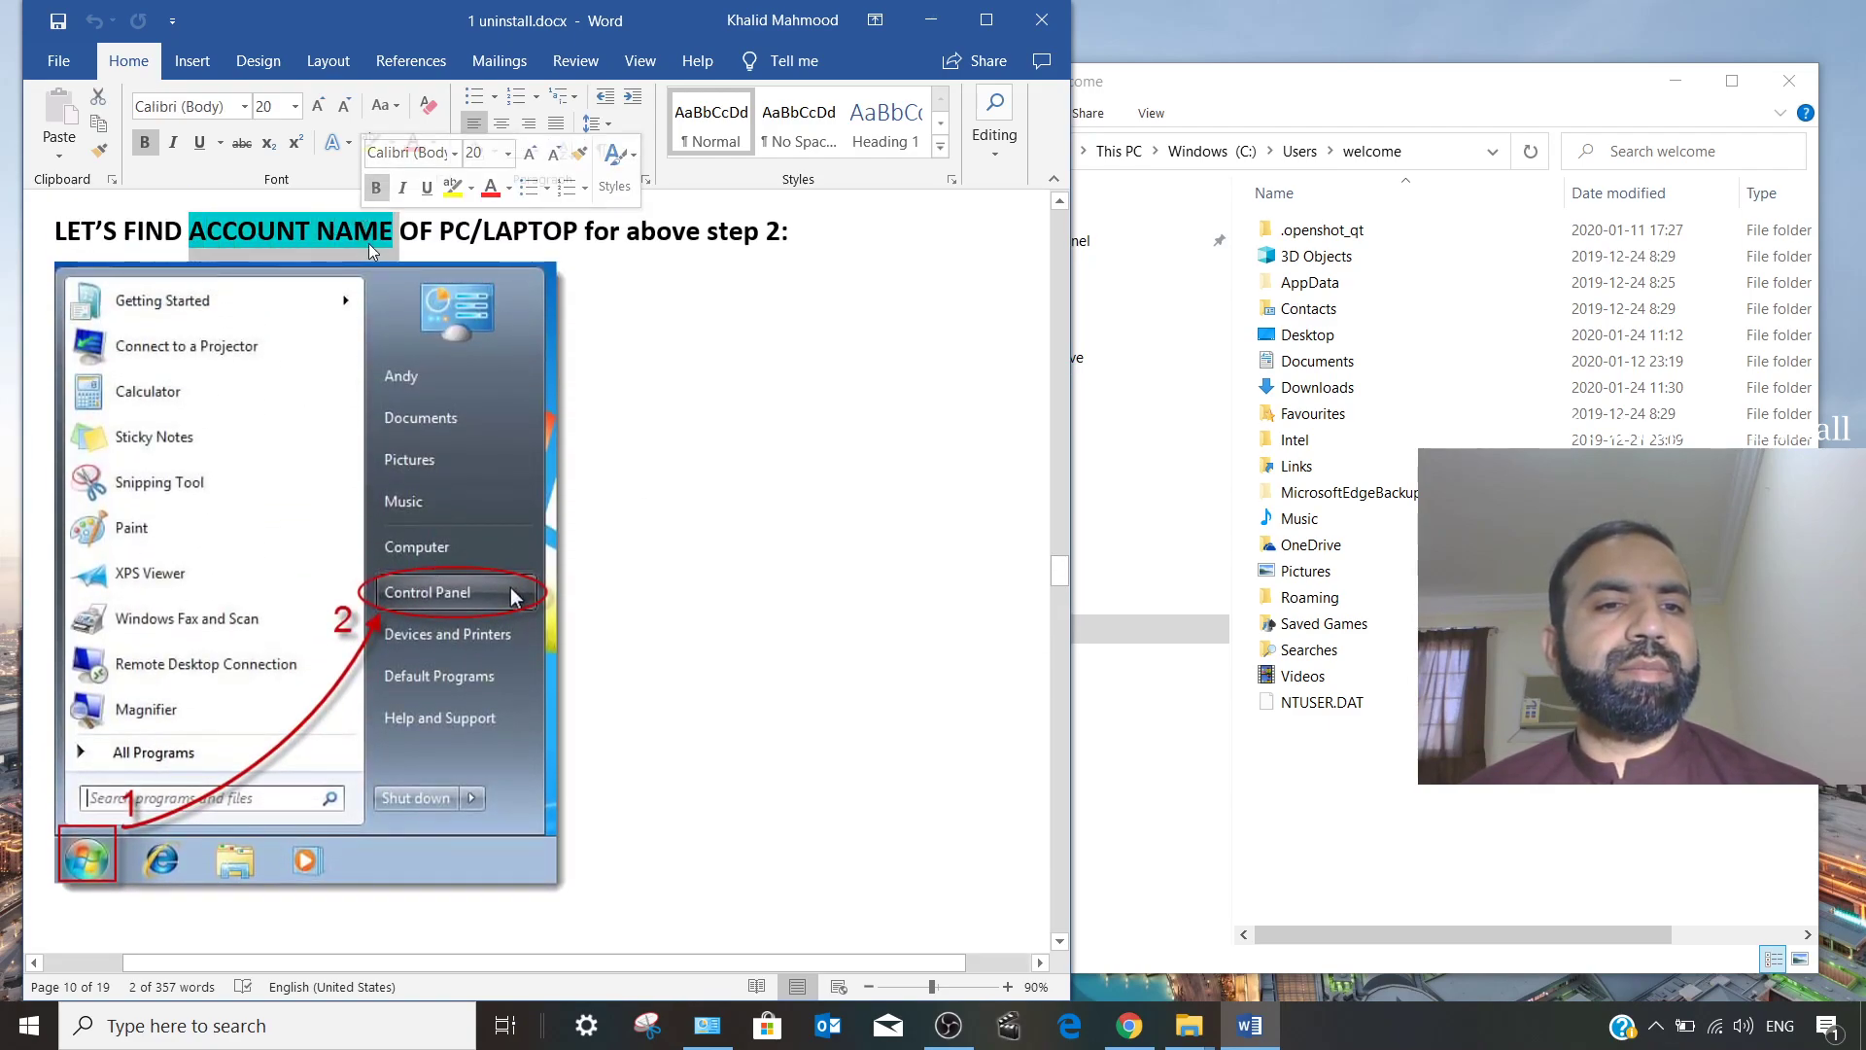
pyautogui.scroll(-8, 428, 580)
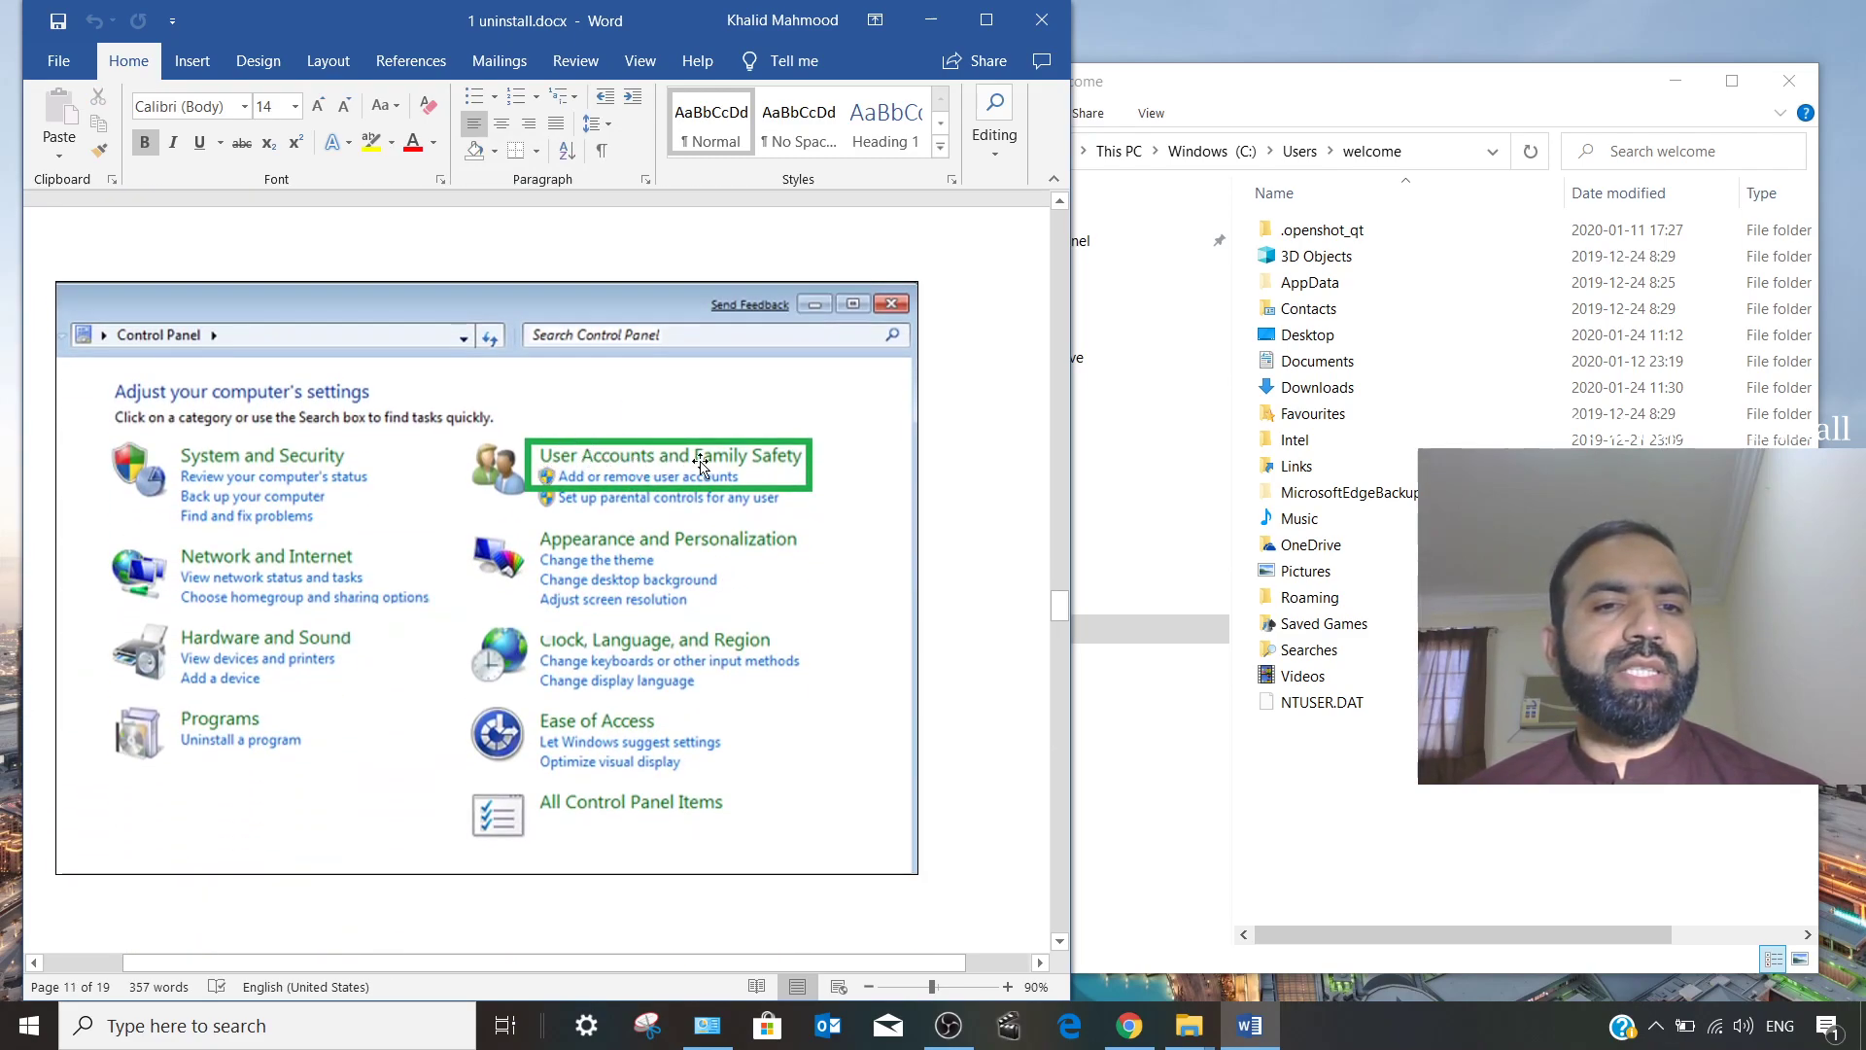
pyautogui.scroll(-6, 434, 613)
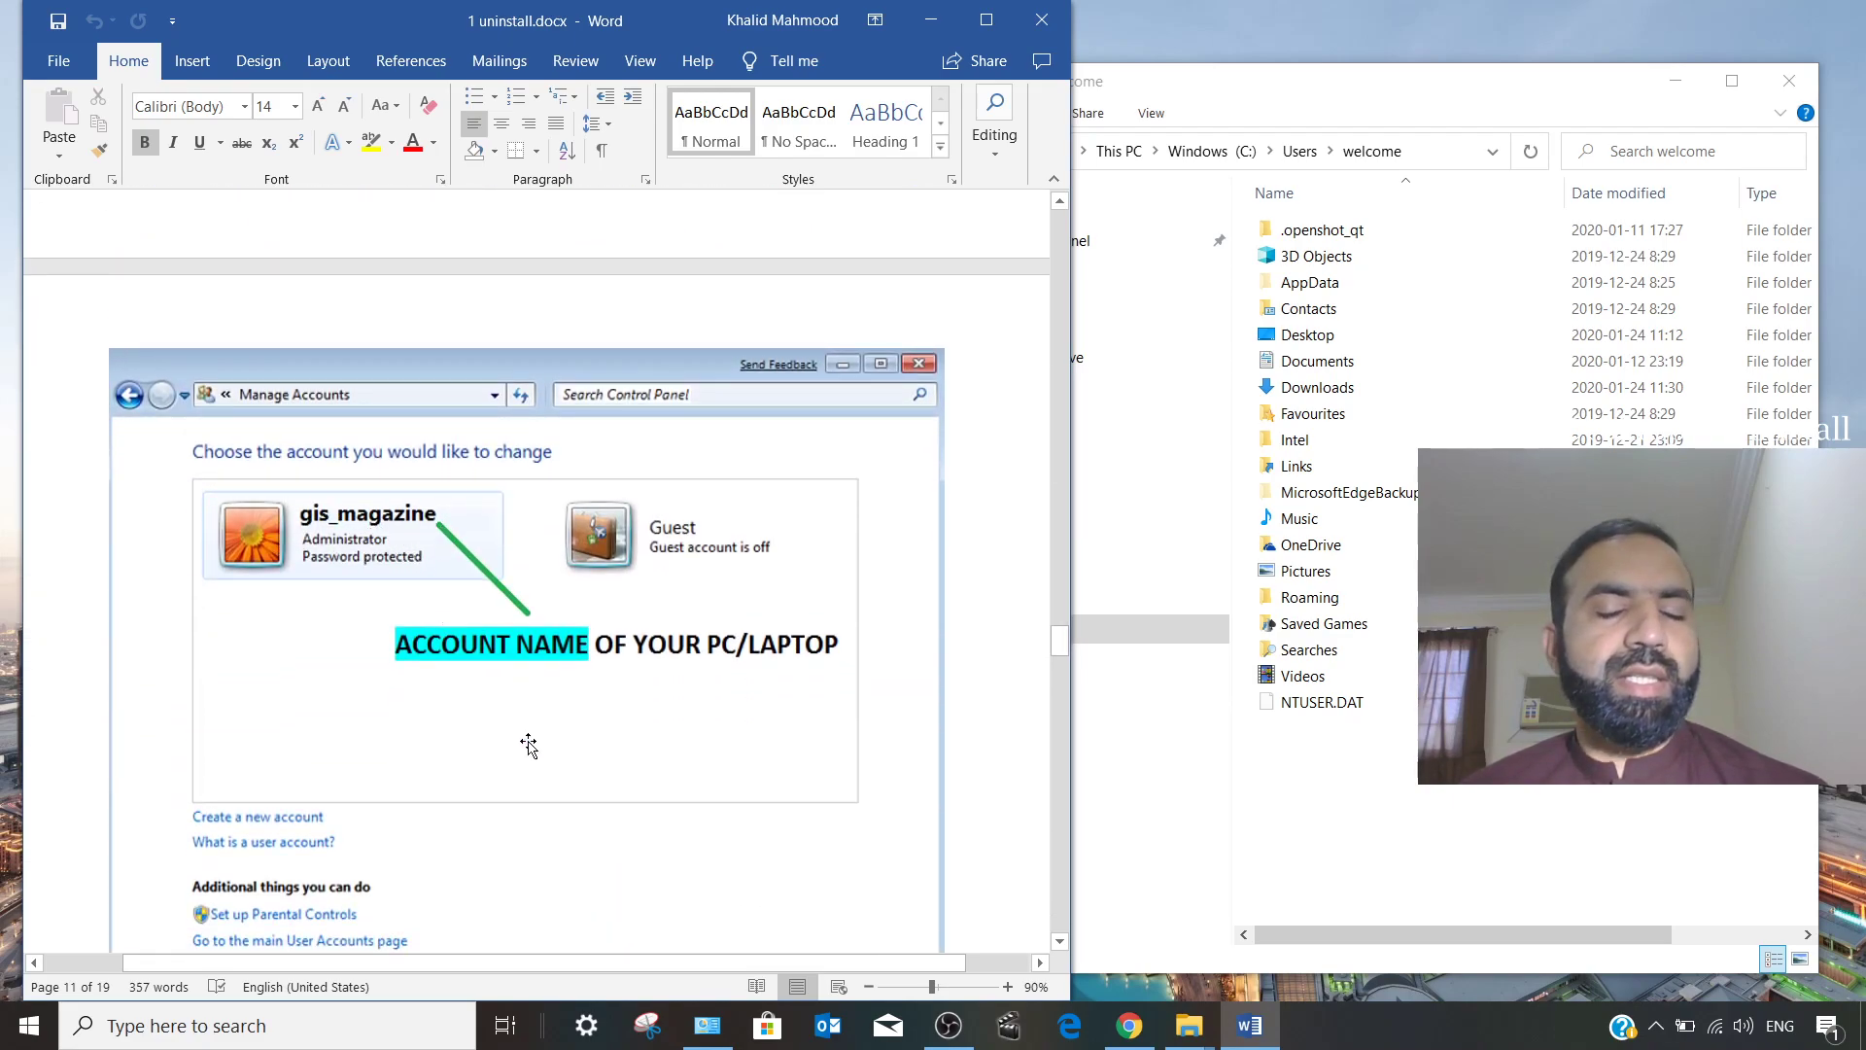
# Check the PC's account name under User Accounts in Control Panel, and close the Control Panel window.
pyautogui.click(708, 1025)
pyautogui.click(570, 159)
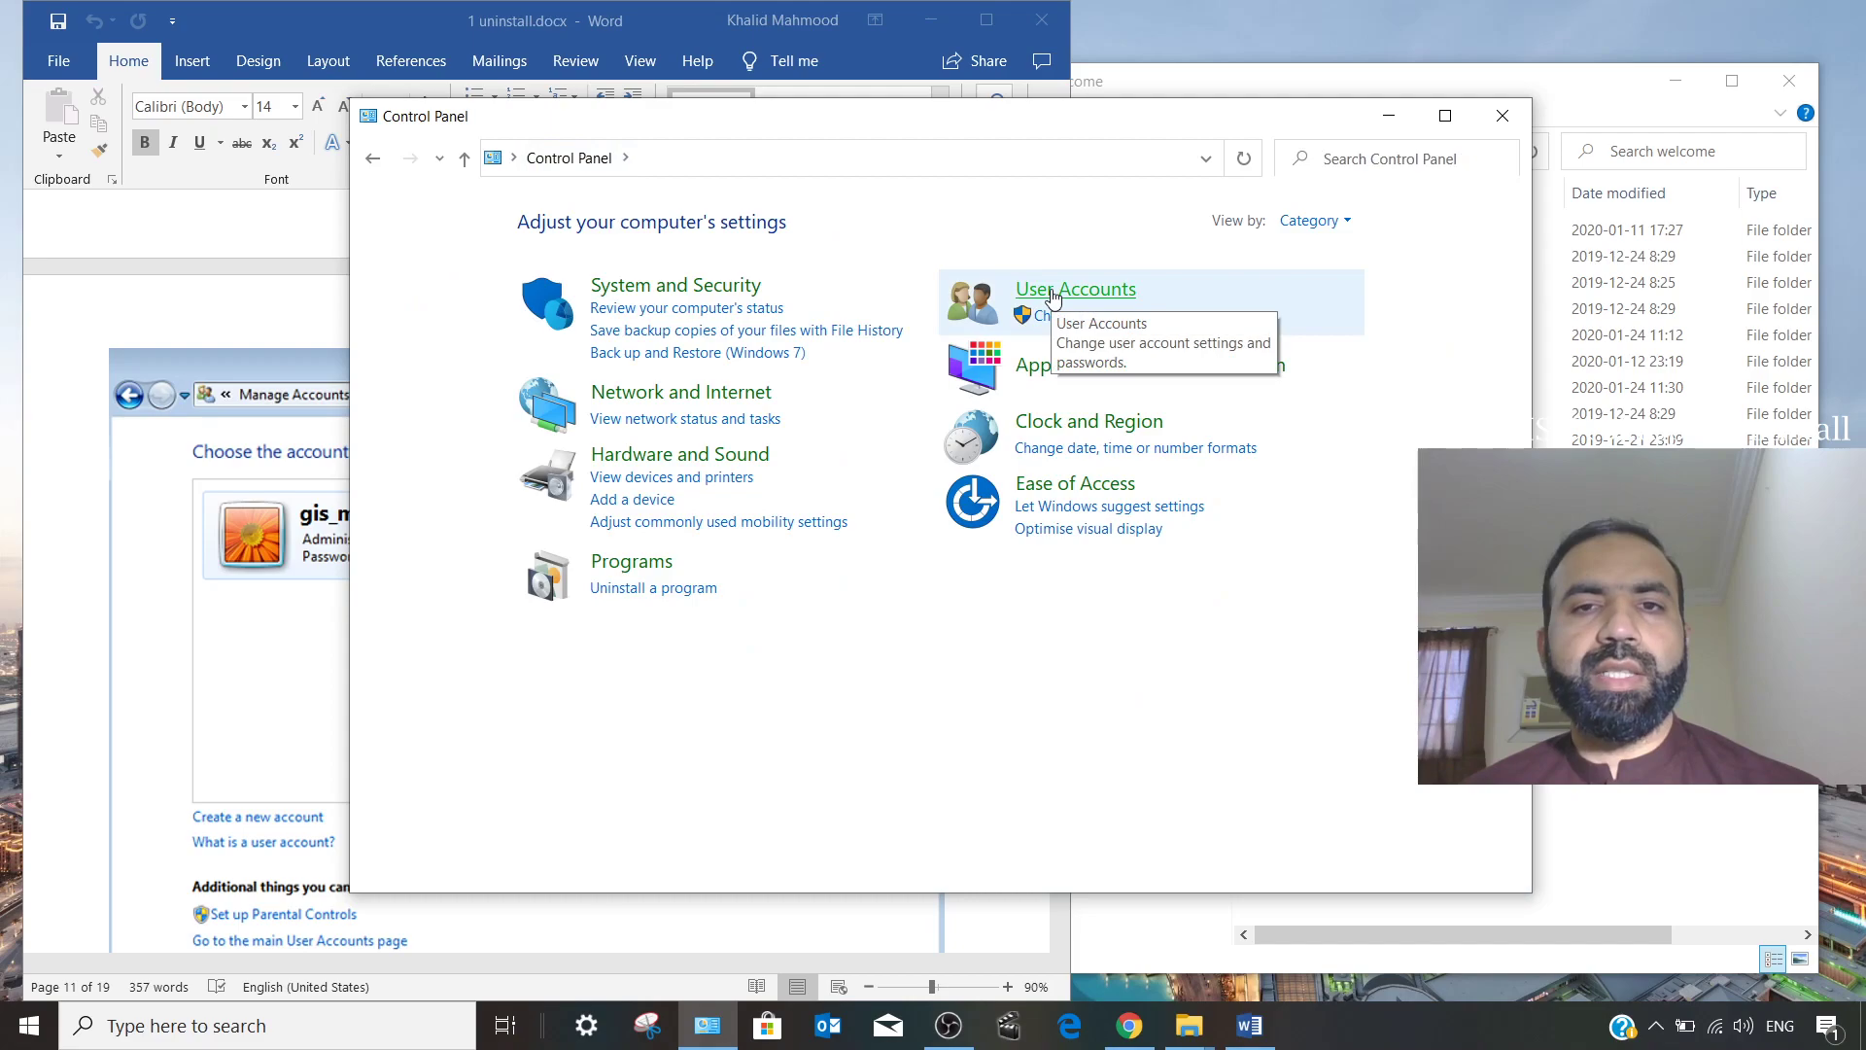
pyautogui.click(1052, 292)
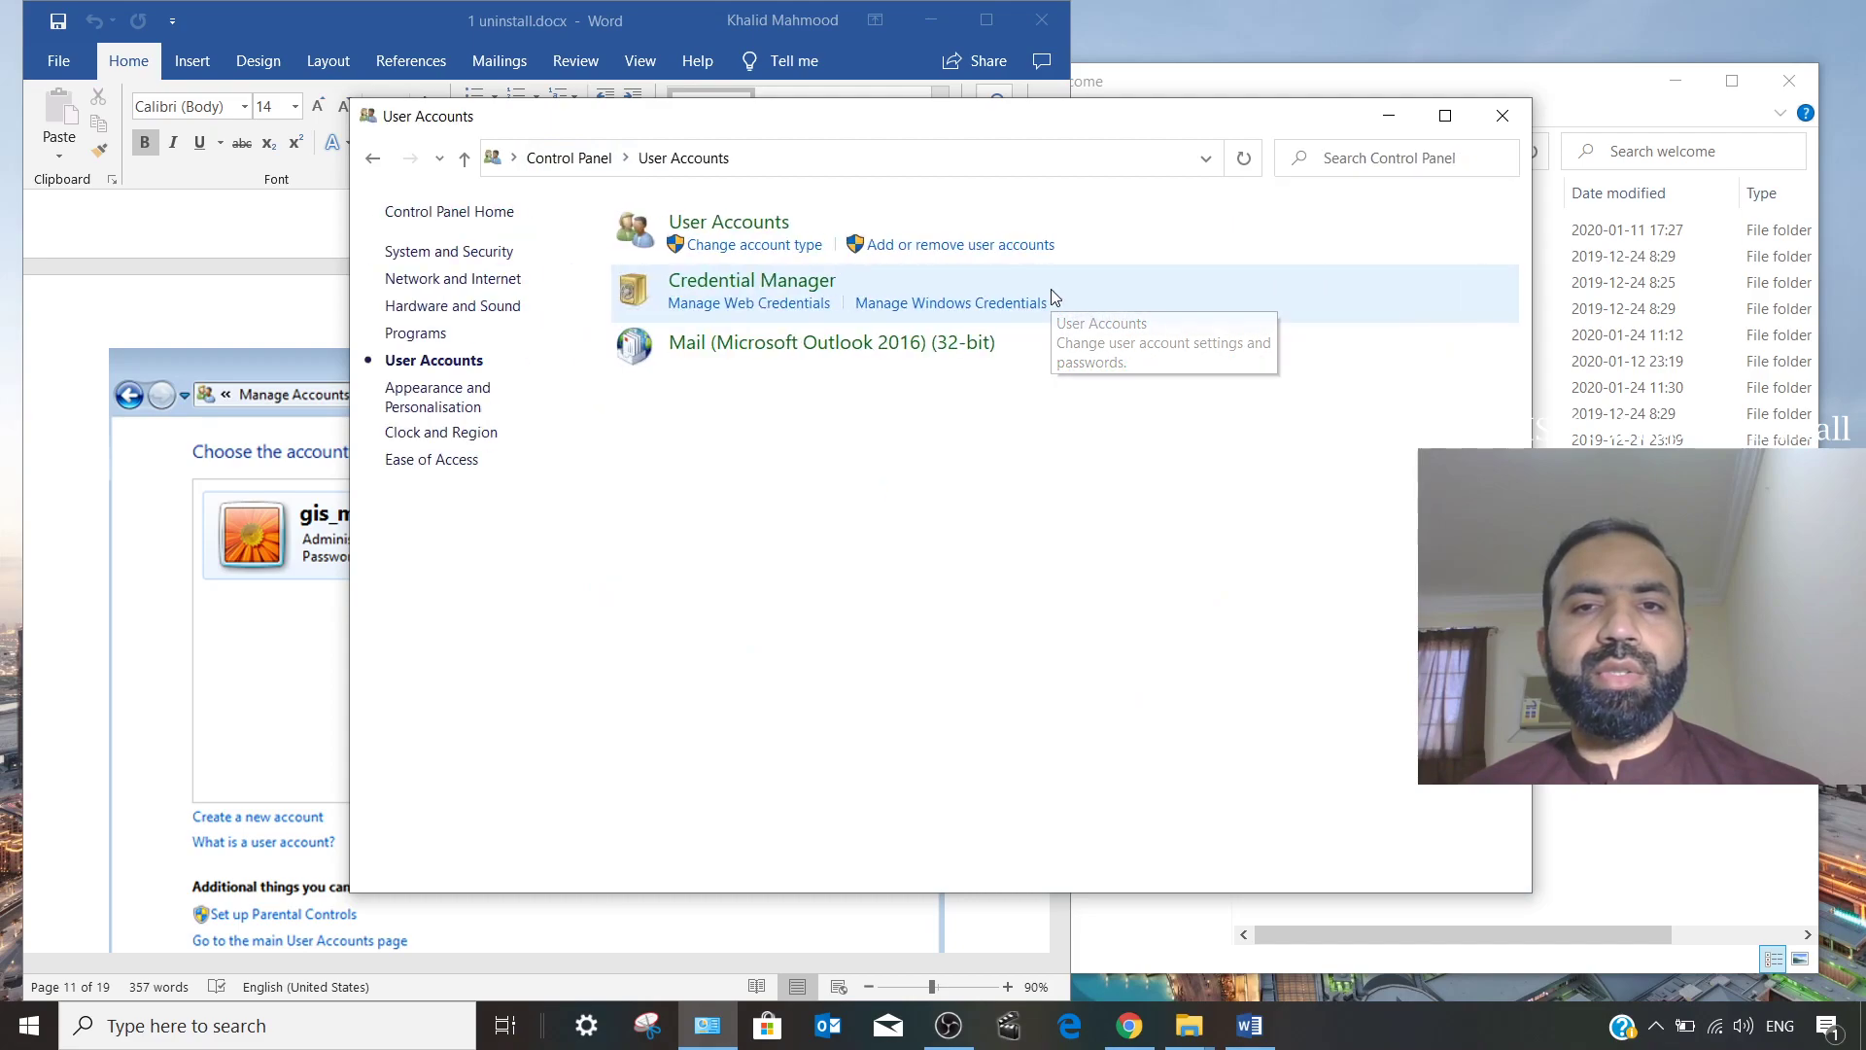
pyautogui.click(675, 222)
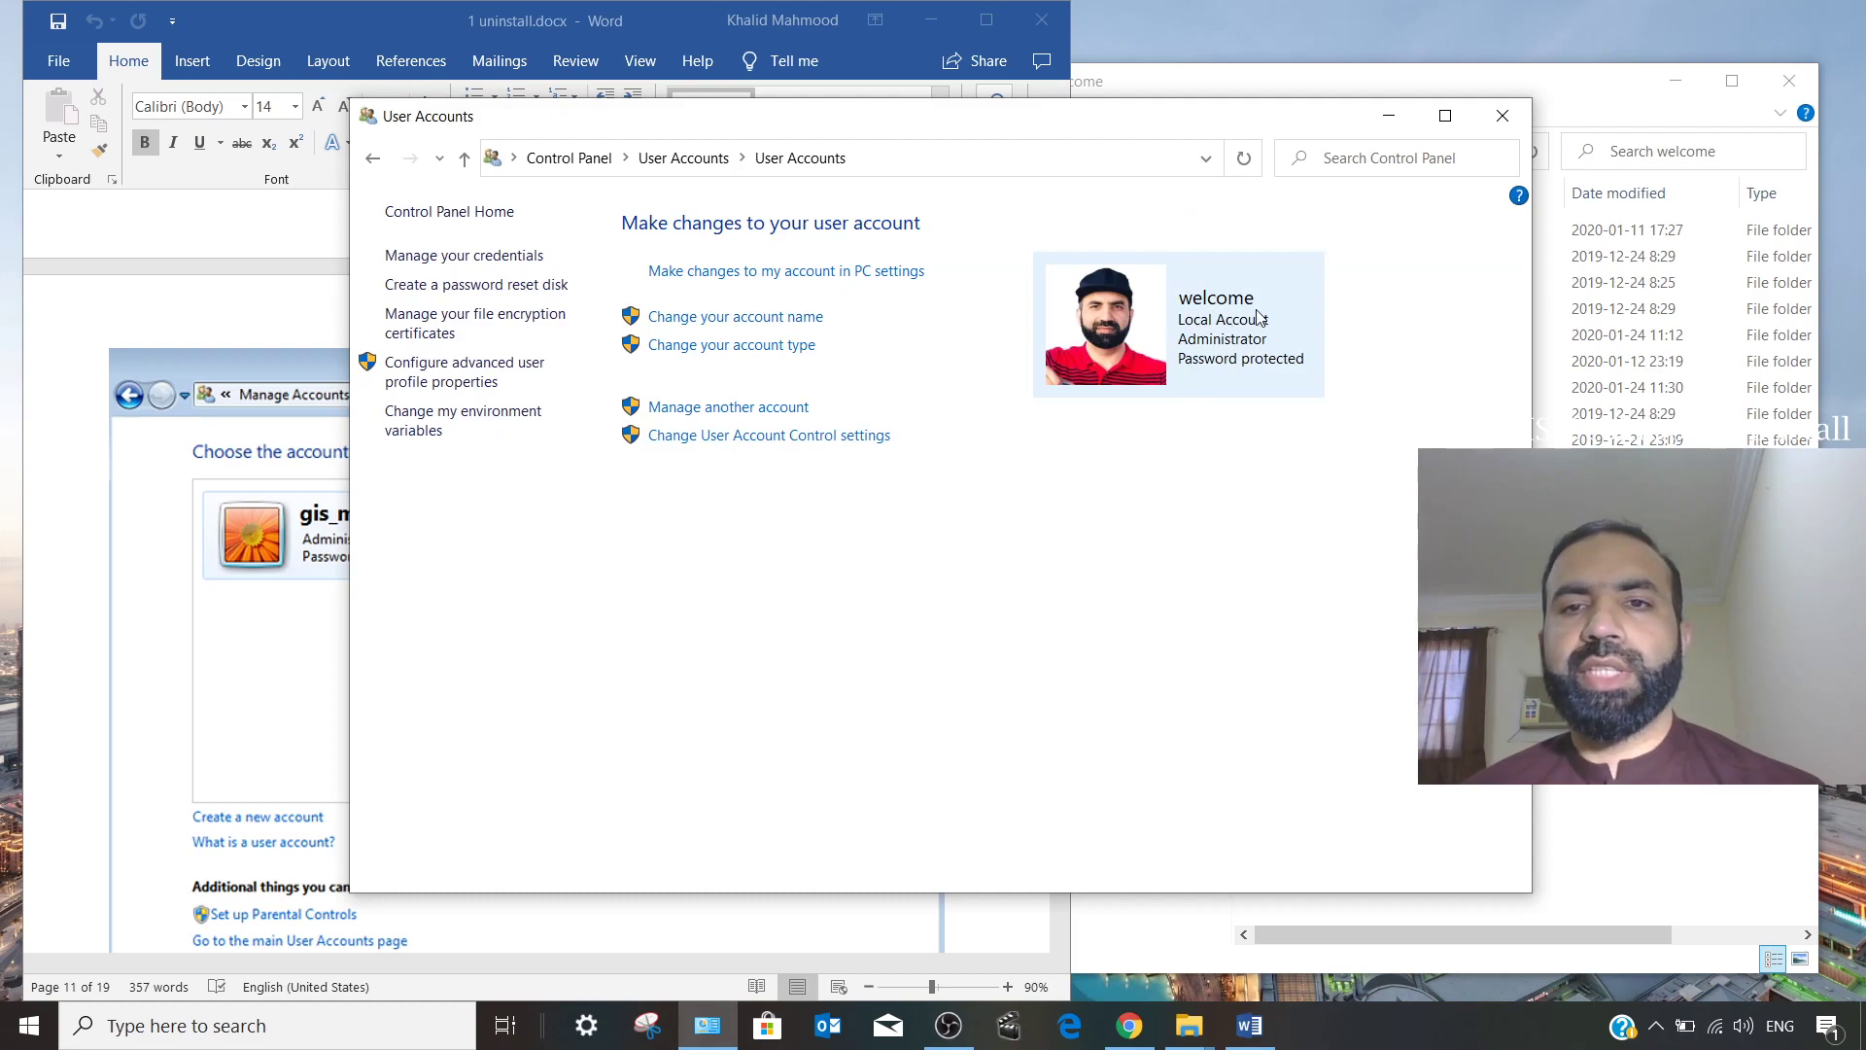
pyautogui.click(1502, 115)
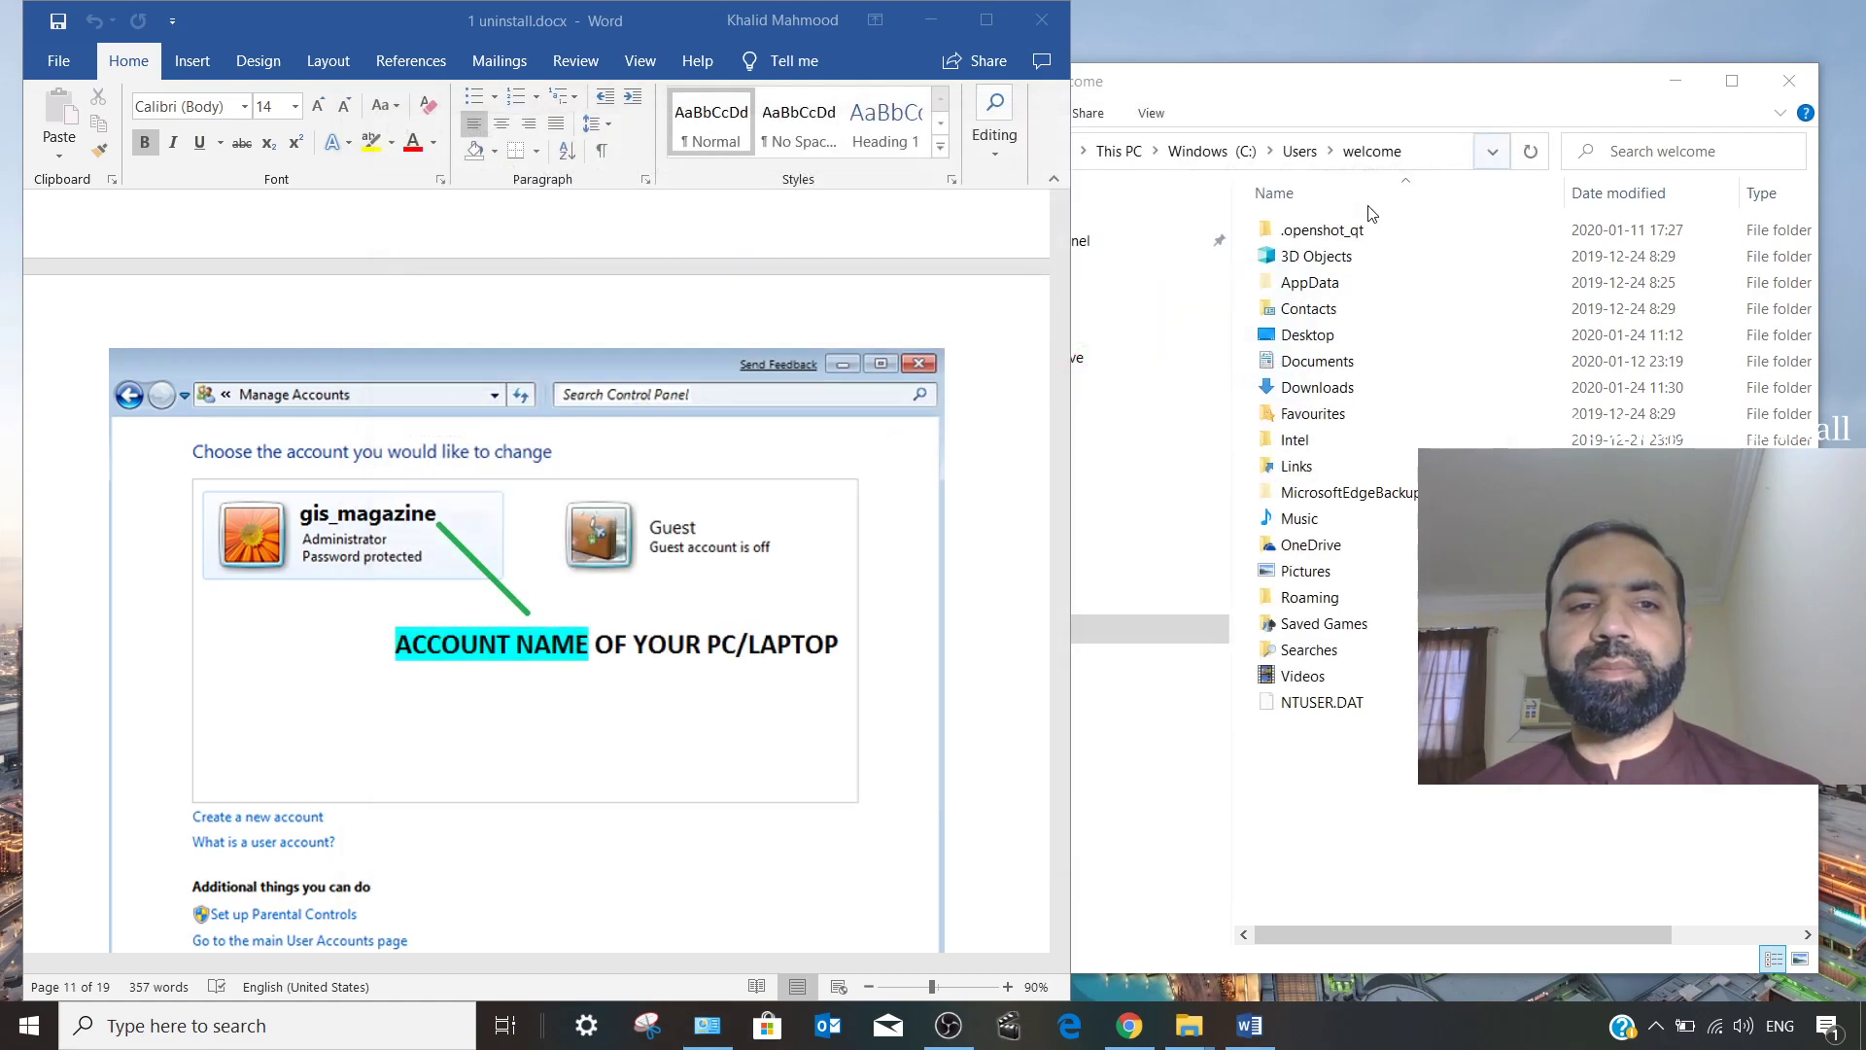
# Read the Word guide's pages on finding the account name folder in Users and opening its AppData folder.
pyautogui.click(941, 473)
pyautogui.scroll(-10, 555, 576)
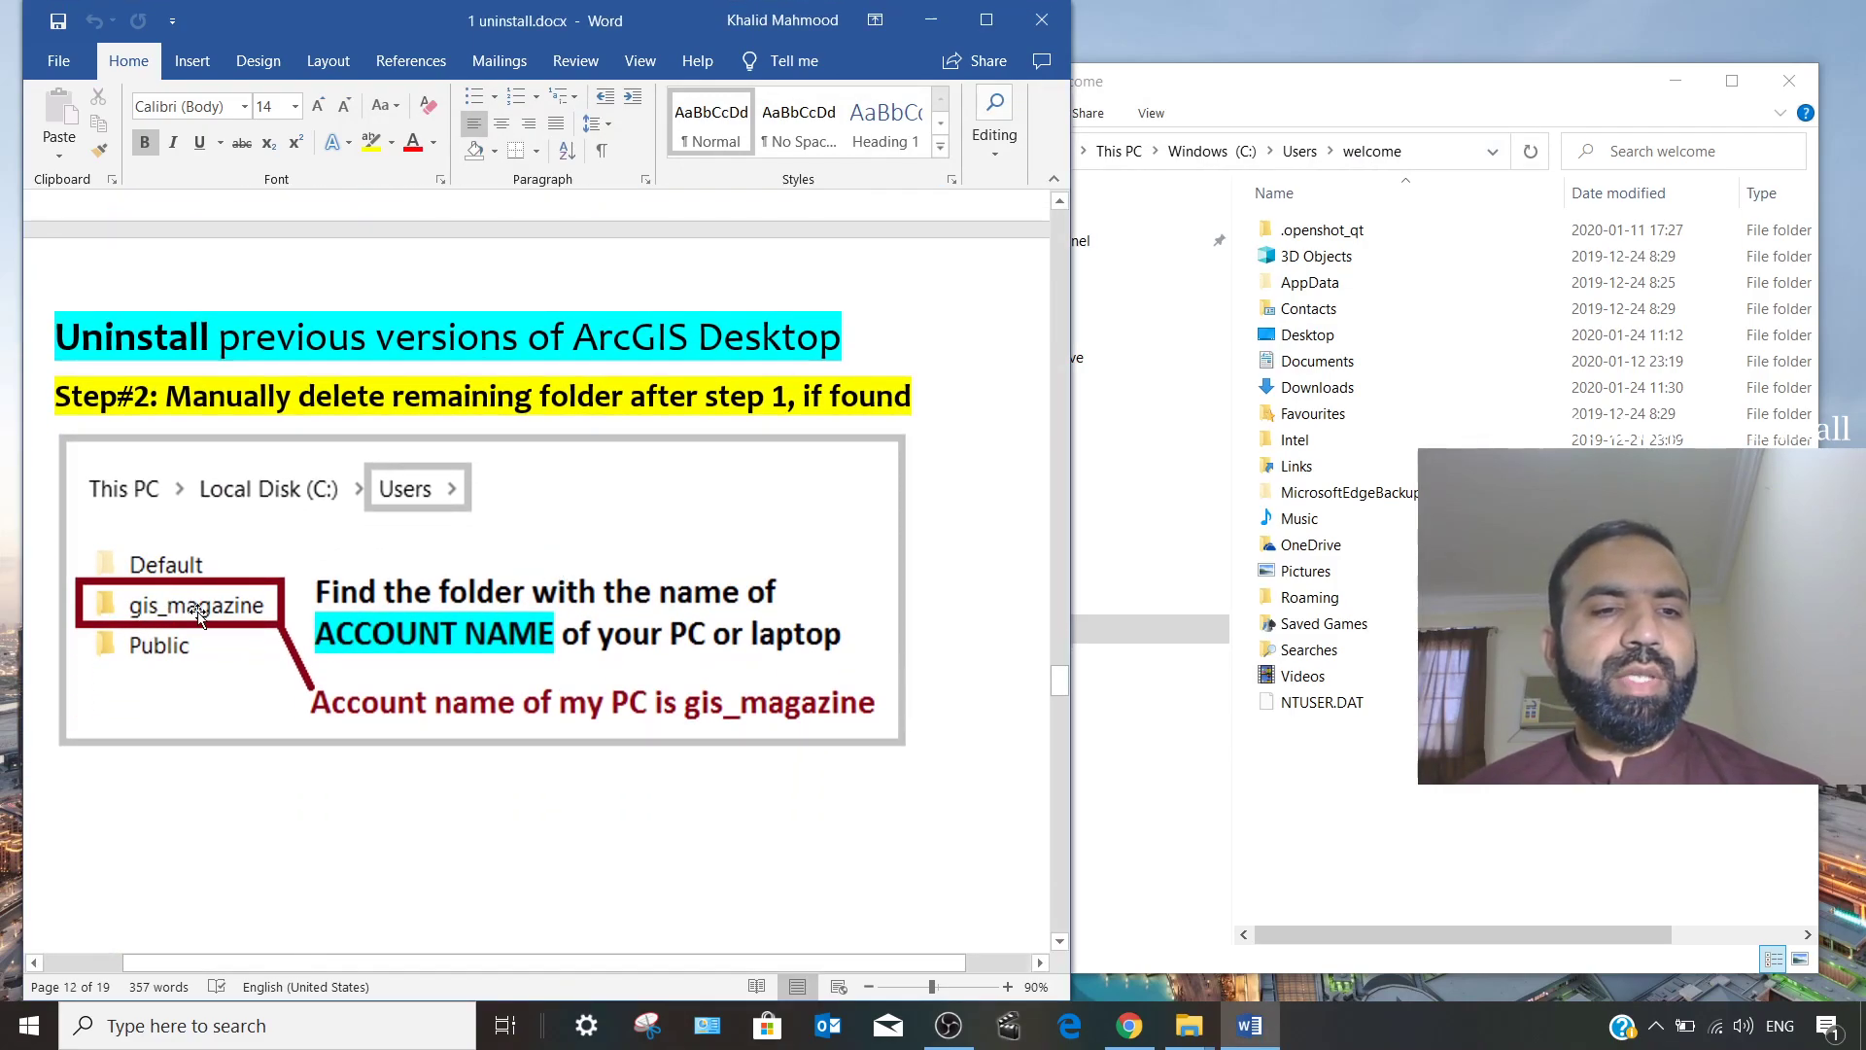
pyautogui.scroll(-8, 591, 659)
pyautogui.scroll(-2, 593, 670)
# Open the AppData folder of the welcome account, starting from the C: drive and its Users folder in File Explorer.
pyautogui.click(1123, 675)
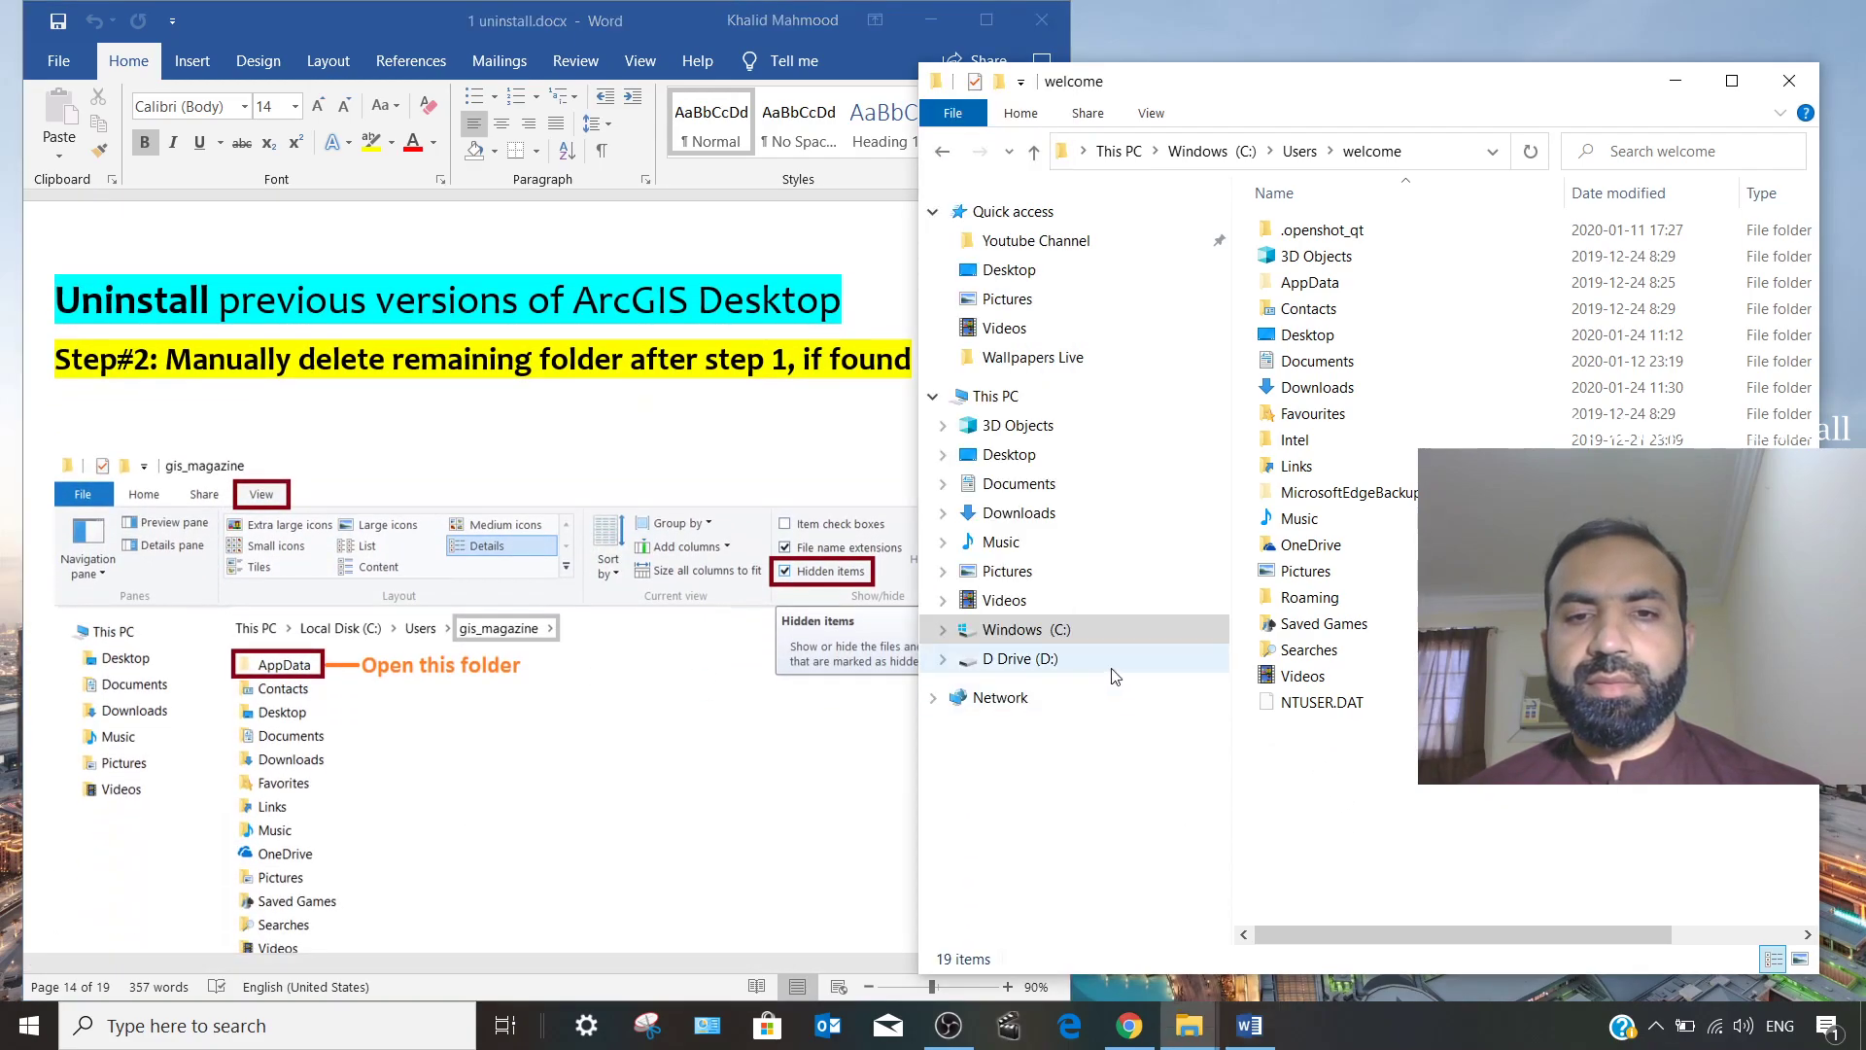
pyautogui.click(1043, 632)
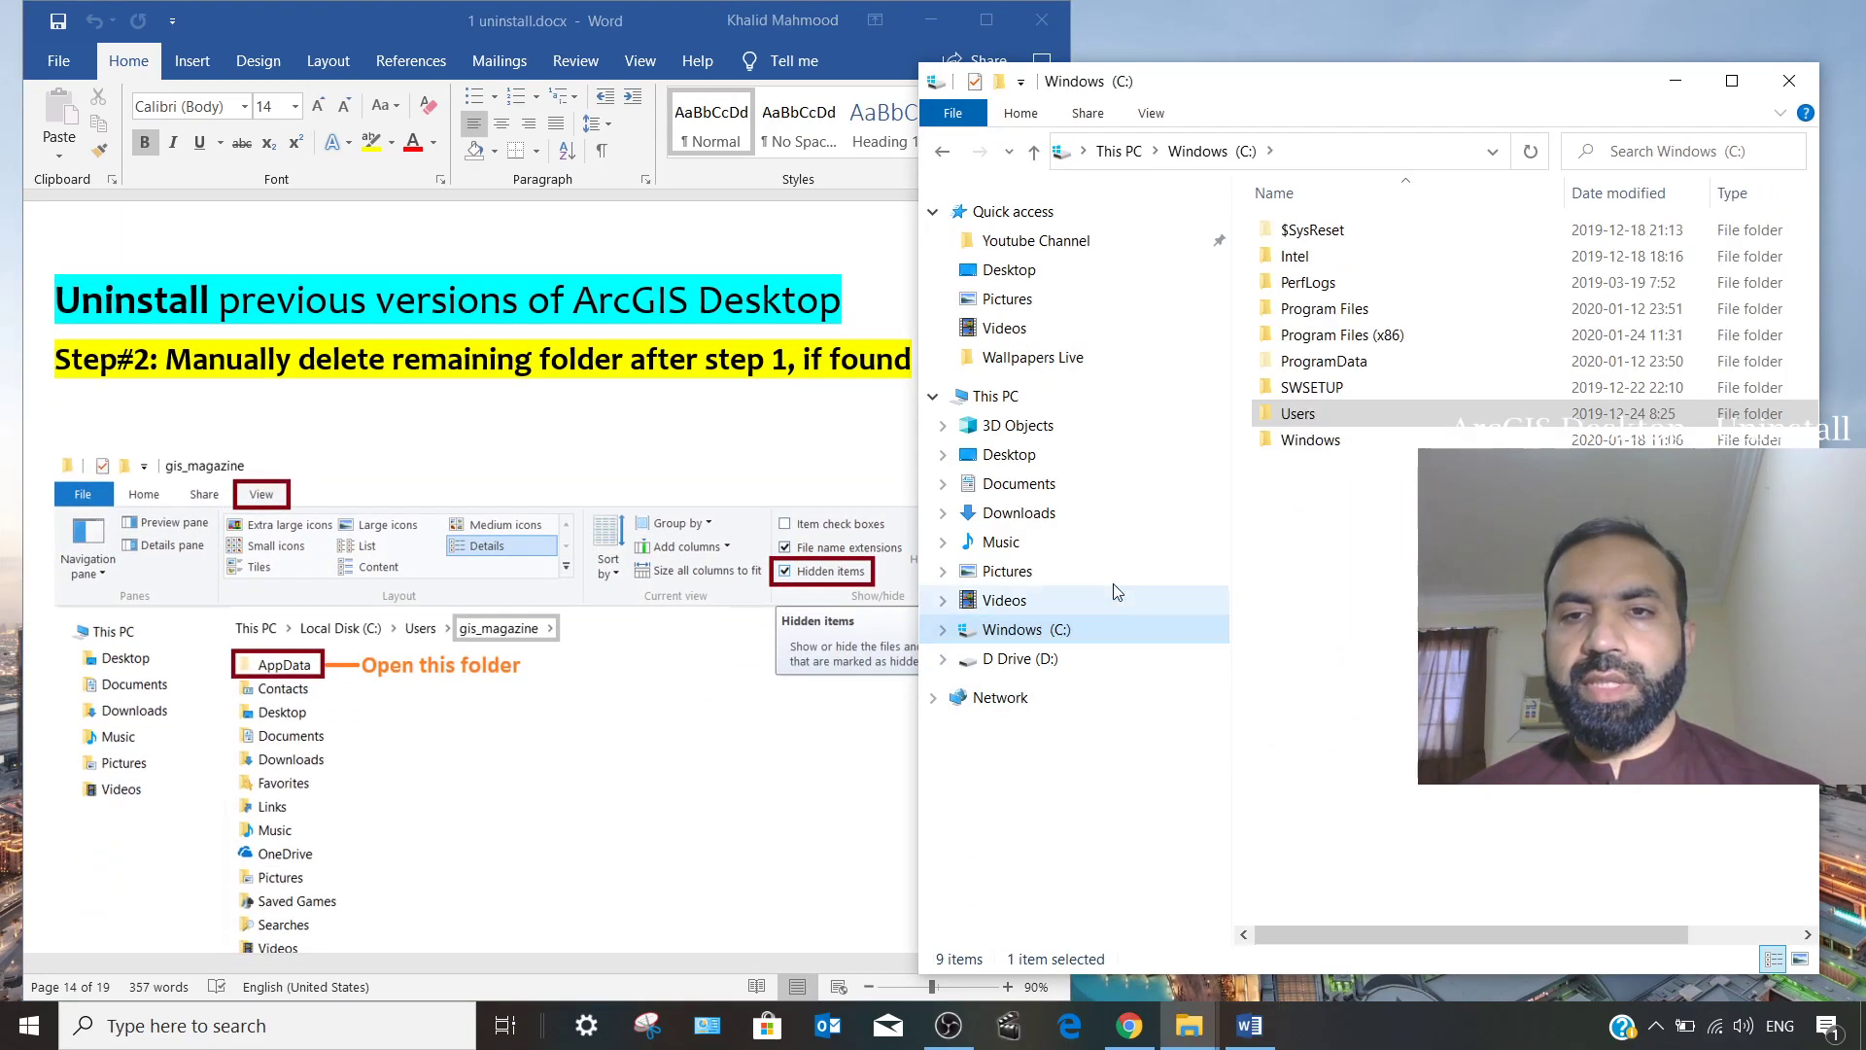
pyautogui.doubleClick(1277, 416)
pyautogui.click(1293, 285)
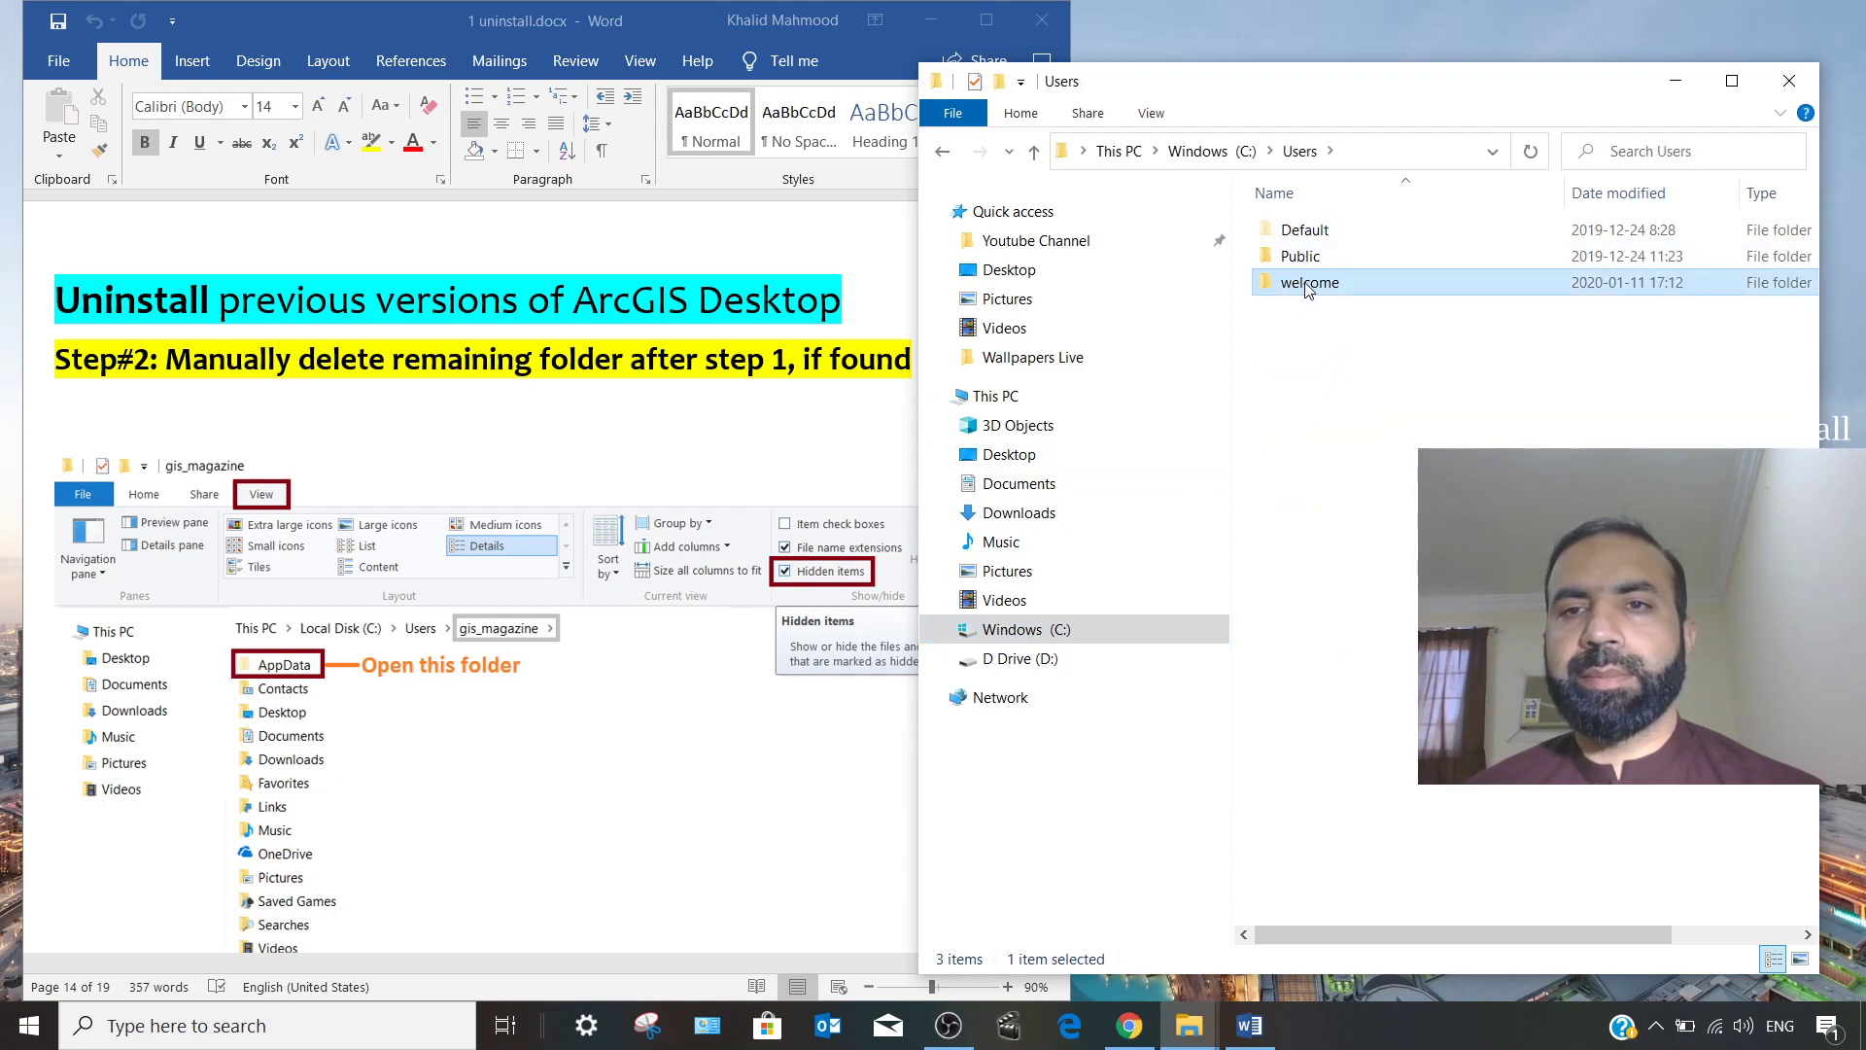
pyautogui.doubleClick(1308, 284)
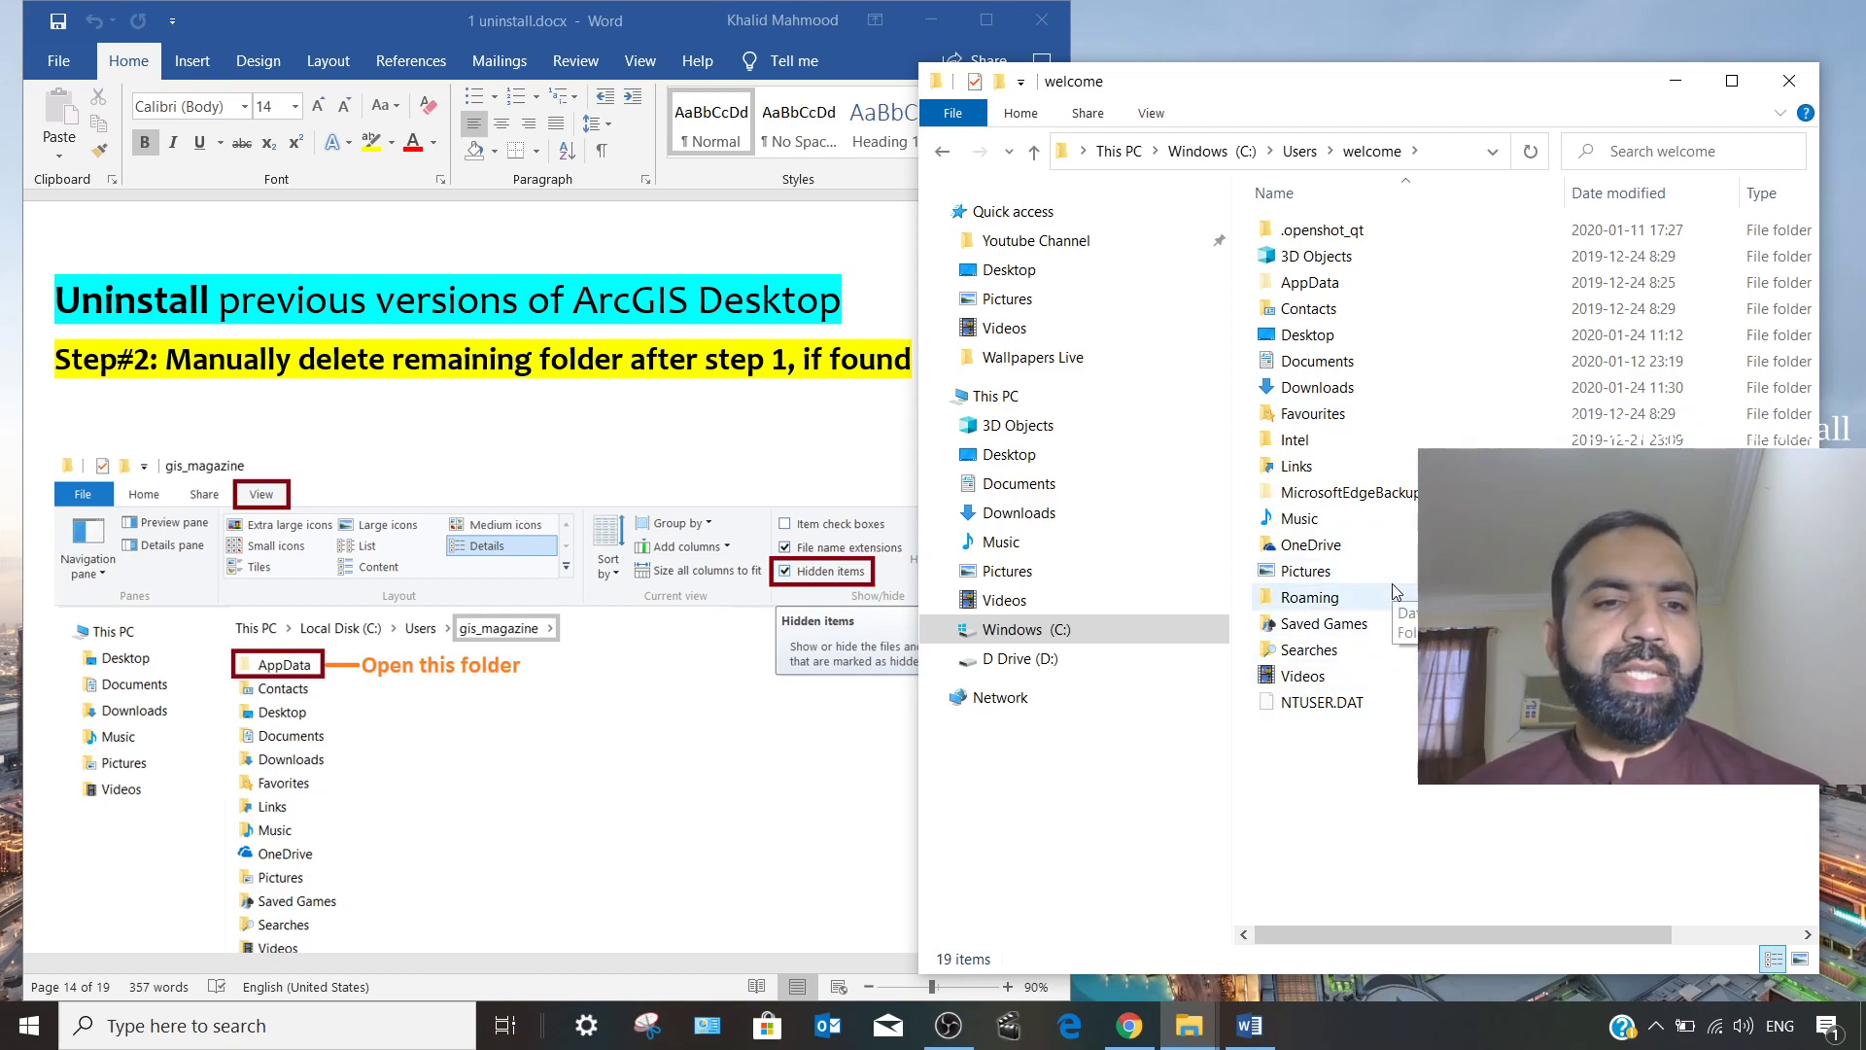
pyautogui.click(1342, 283)
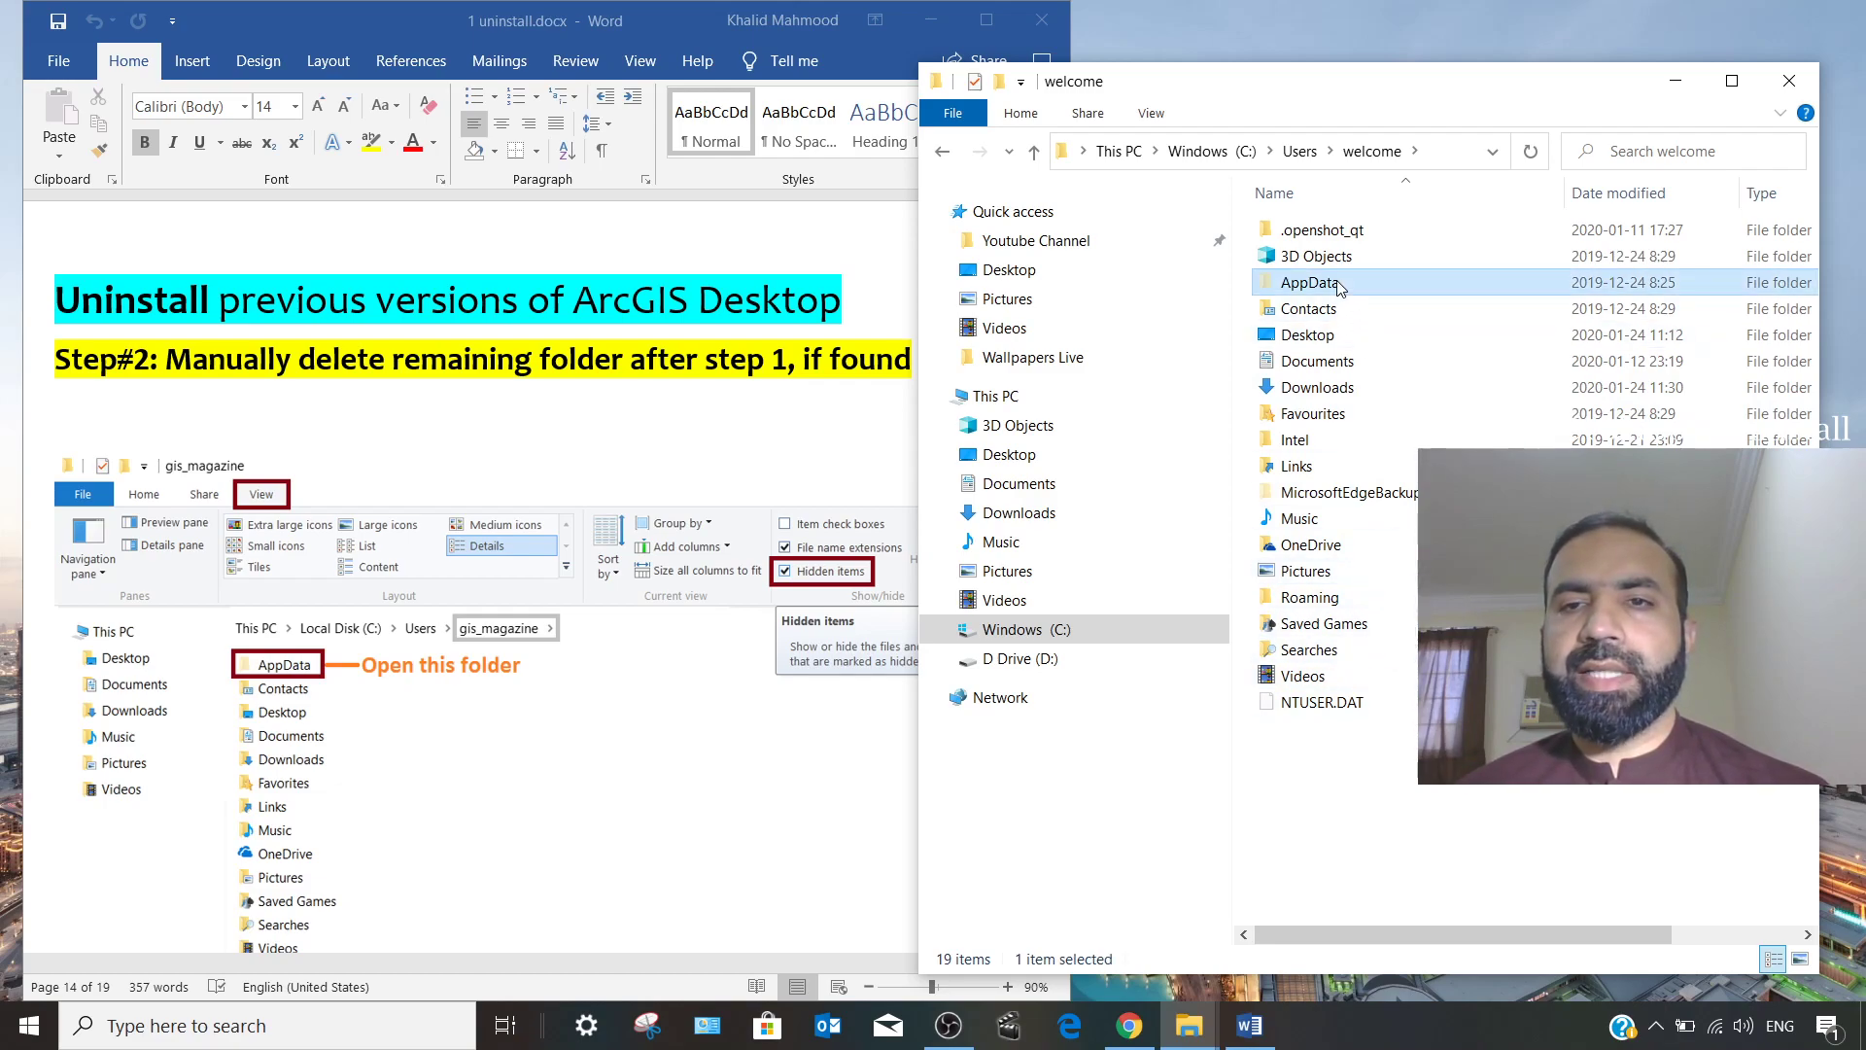
pyautogui.doubleClick(1270, 290)
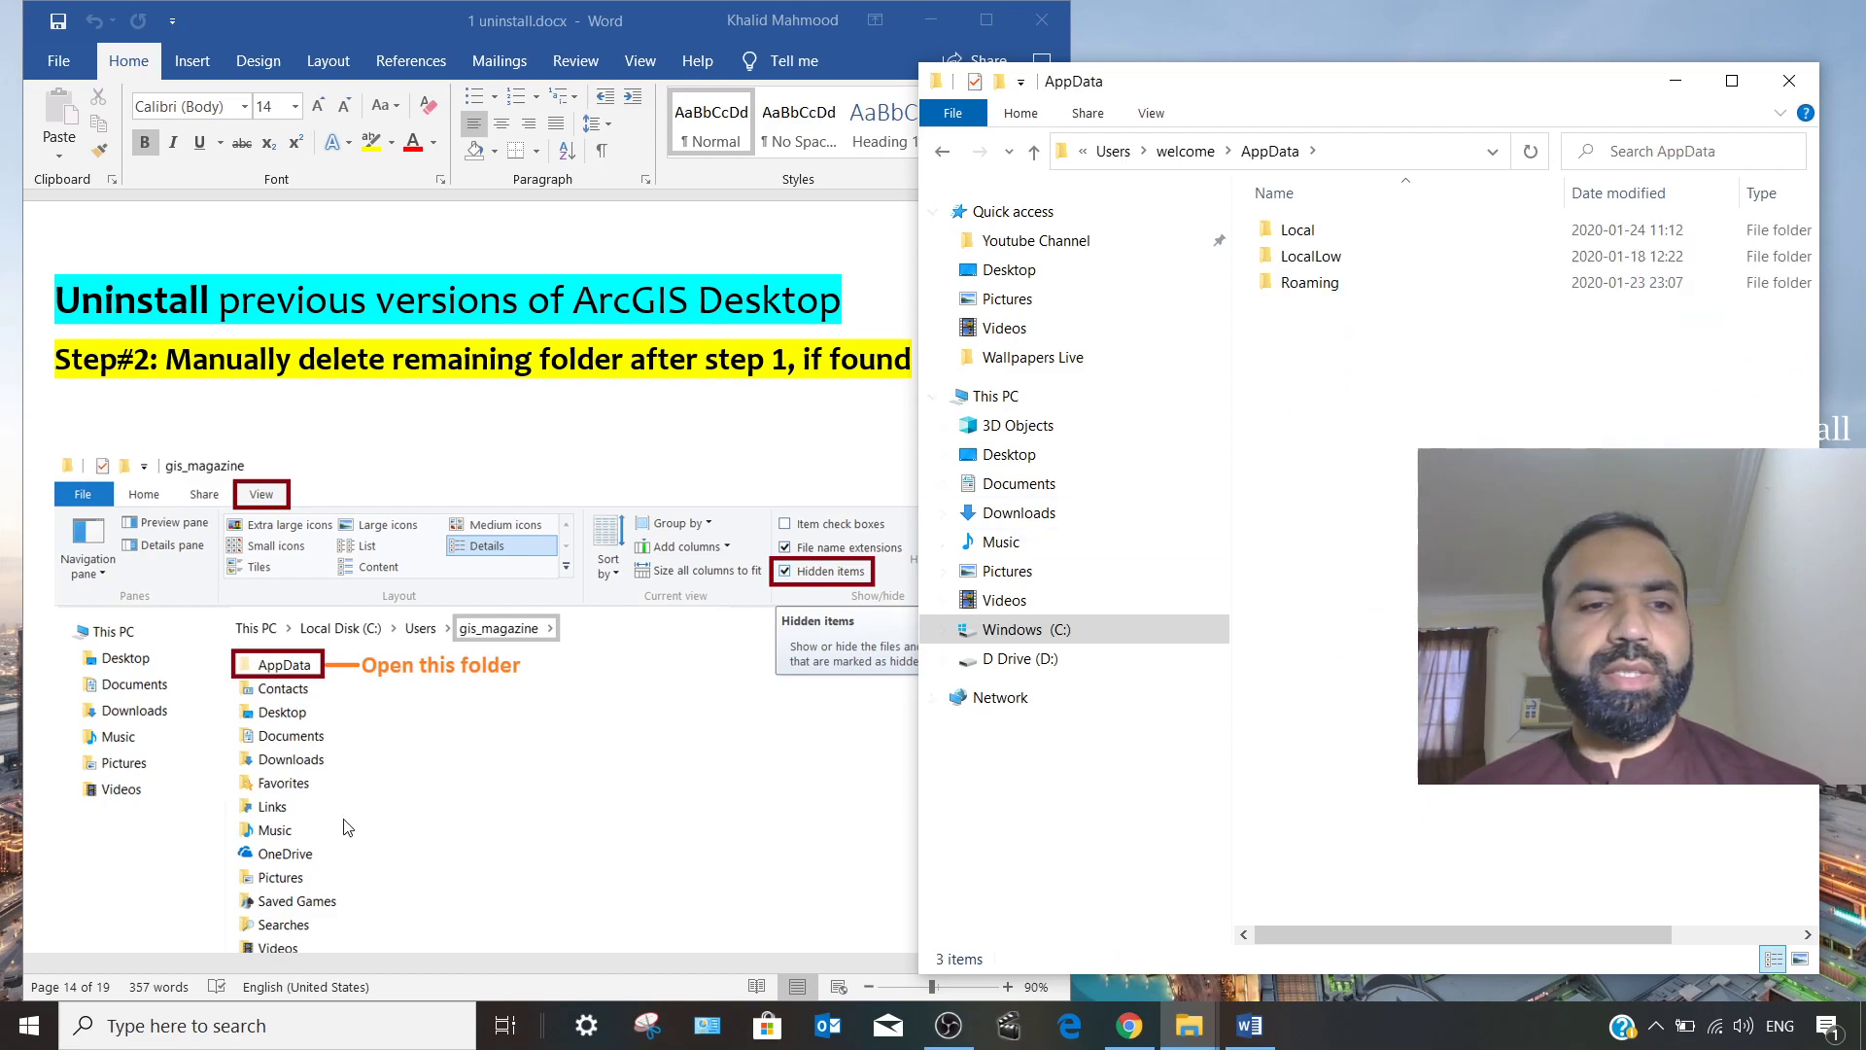
# Consult the Word guide's AppData page and open the Local folder in File Explorer.
pyautogui.click(487, 449)
pyautogui.scroll(-3, 450, 636)
pyautogui.scroll(-6, 450, 636)
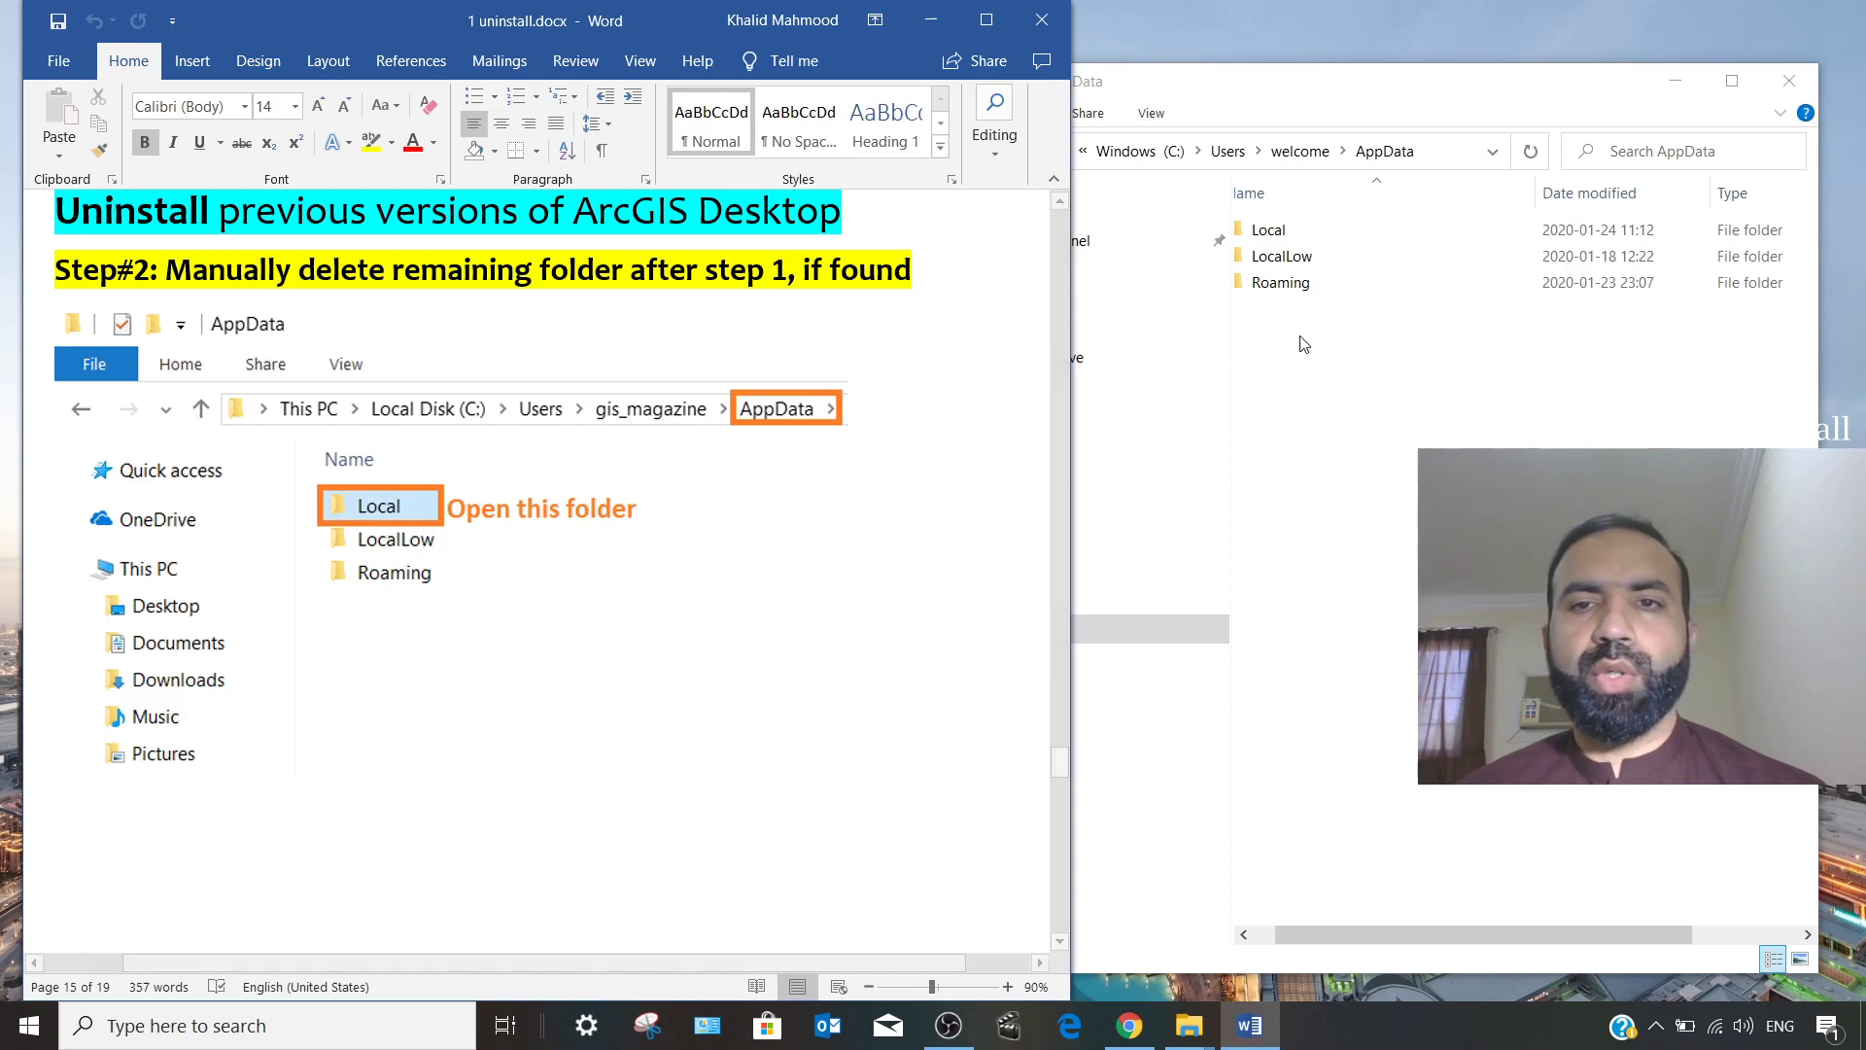
pyautogui.doubleClick(1265, 231)
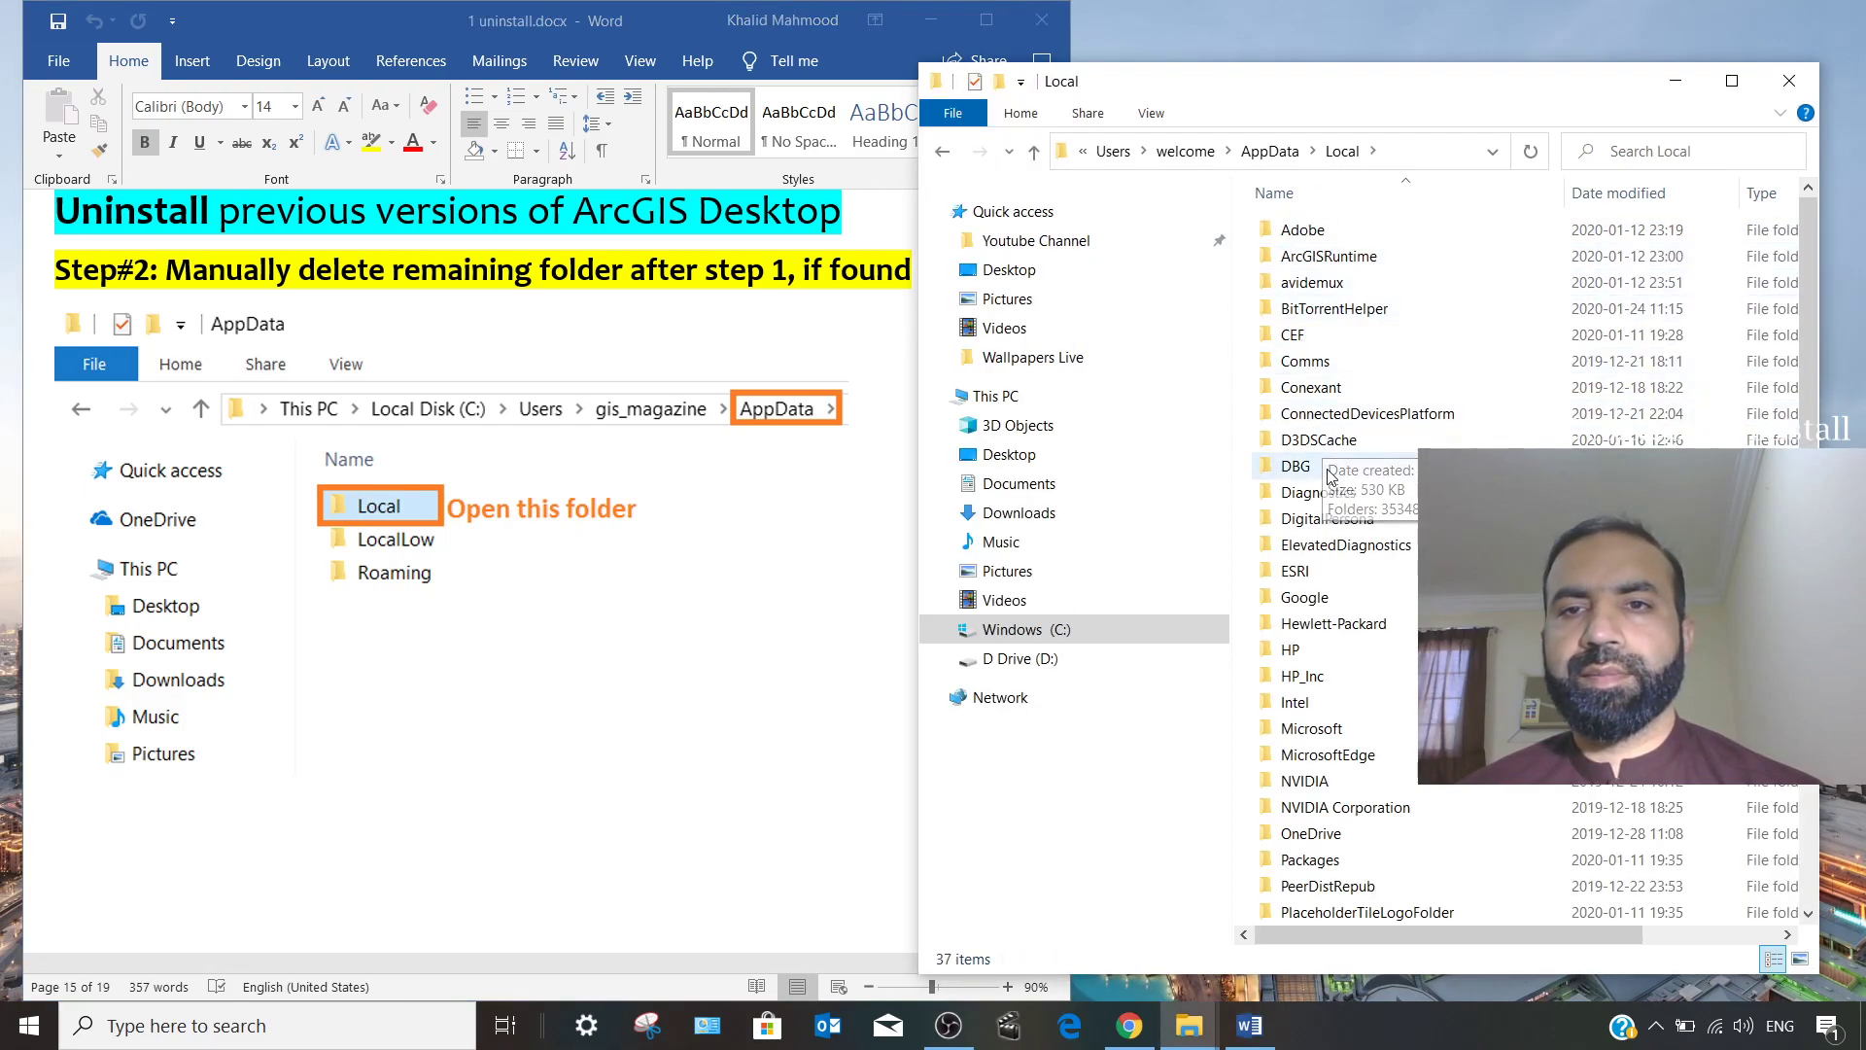
# Consult the Word guide's Local page and delete the ESRI folder from AppData\Local.
pyautogui.click(428, 628)
pyautogui.scroll(-5, 429, 628)
pyautogui.scroll(-2, 429, 628)
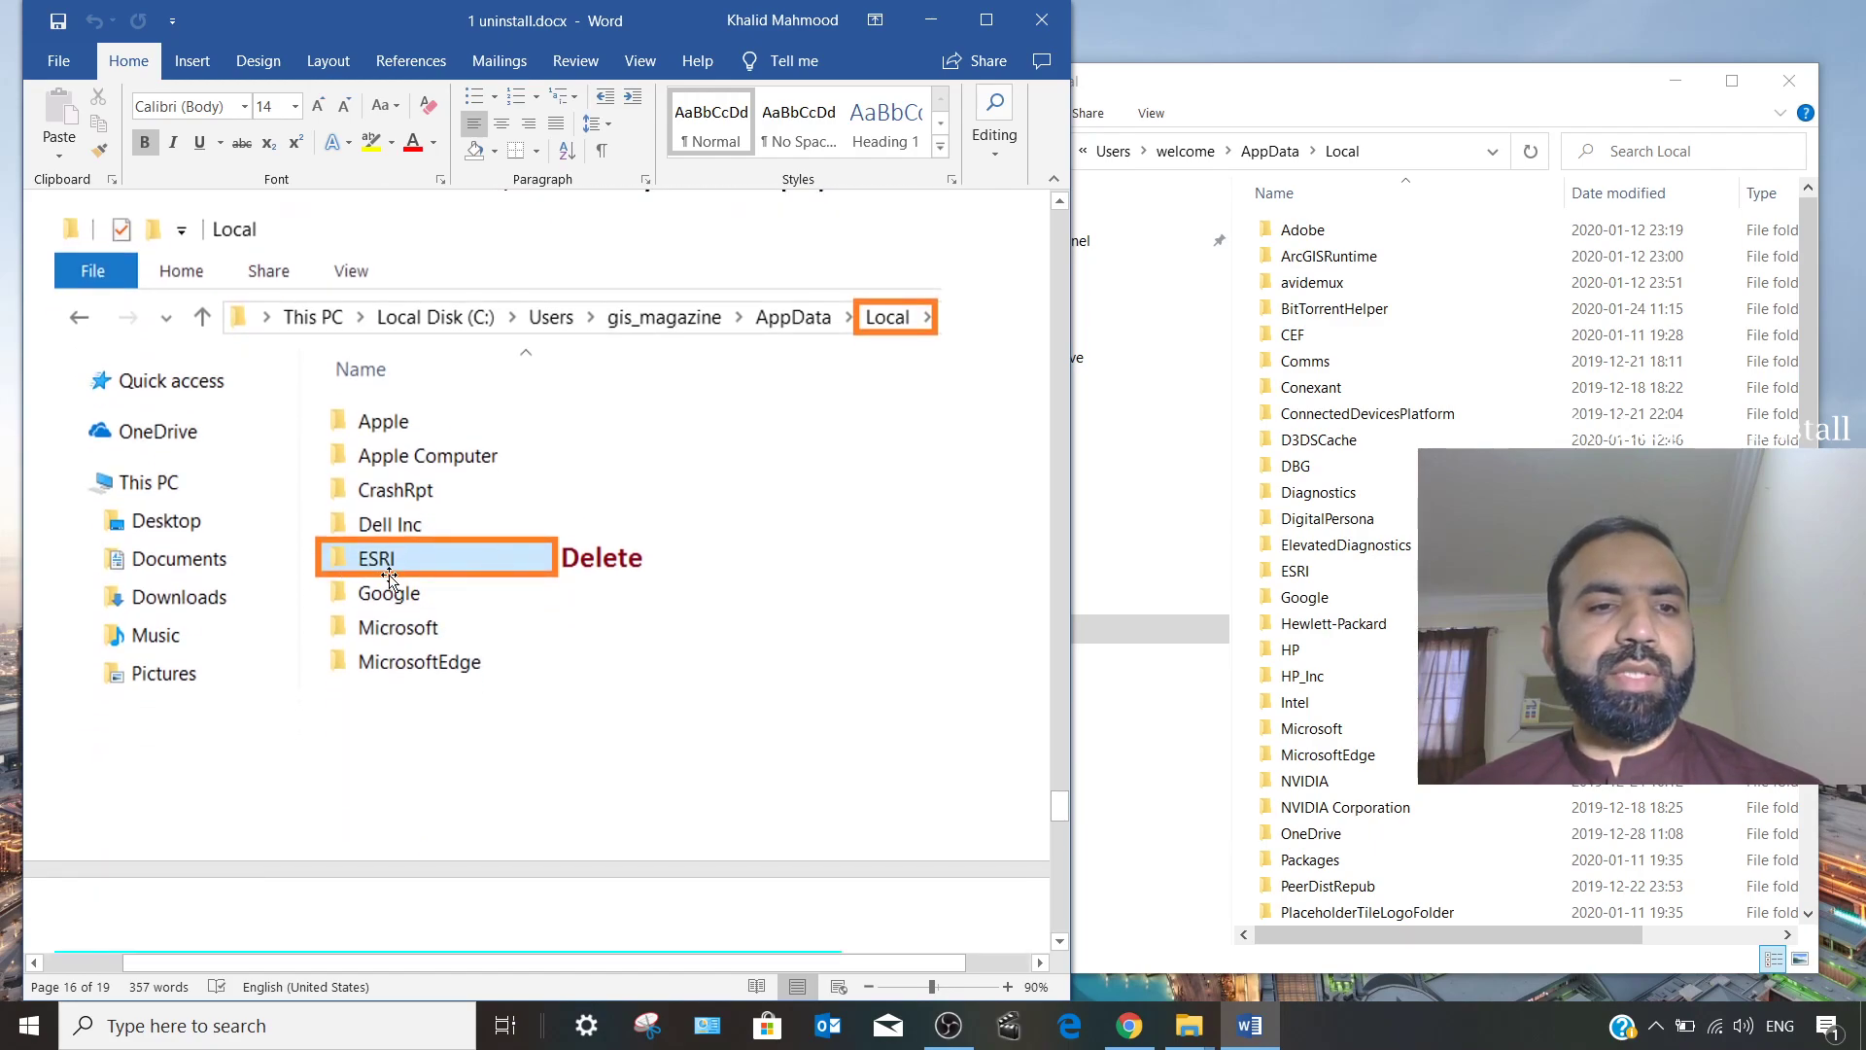
pyautogui.click(1264, 145)
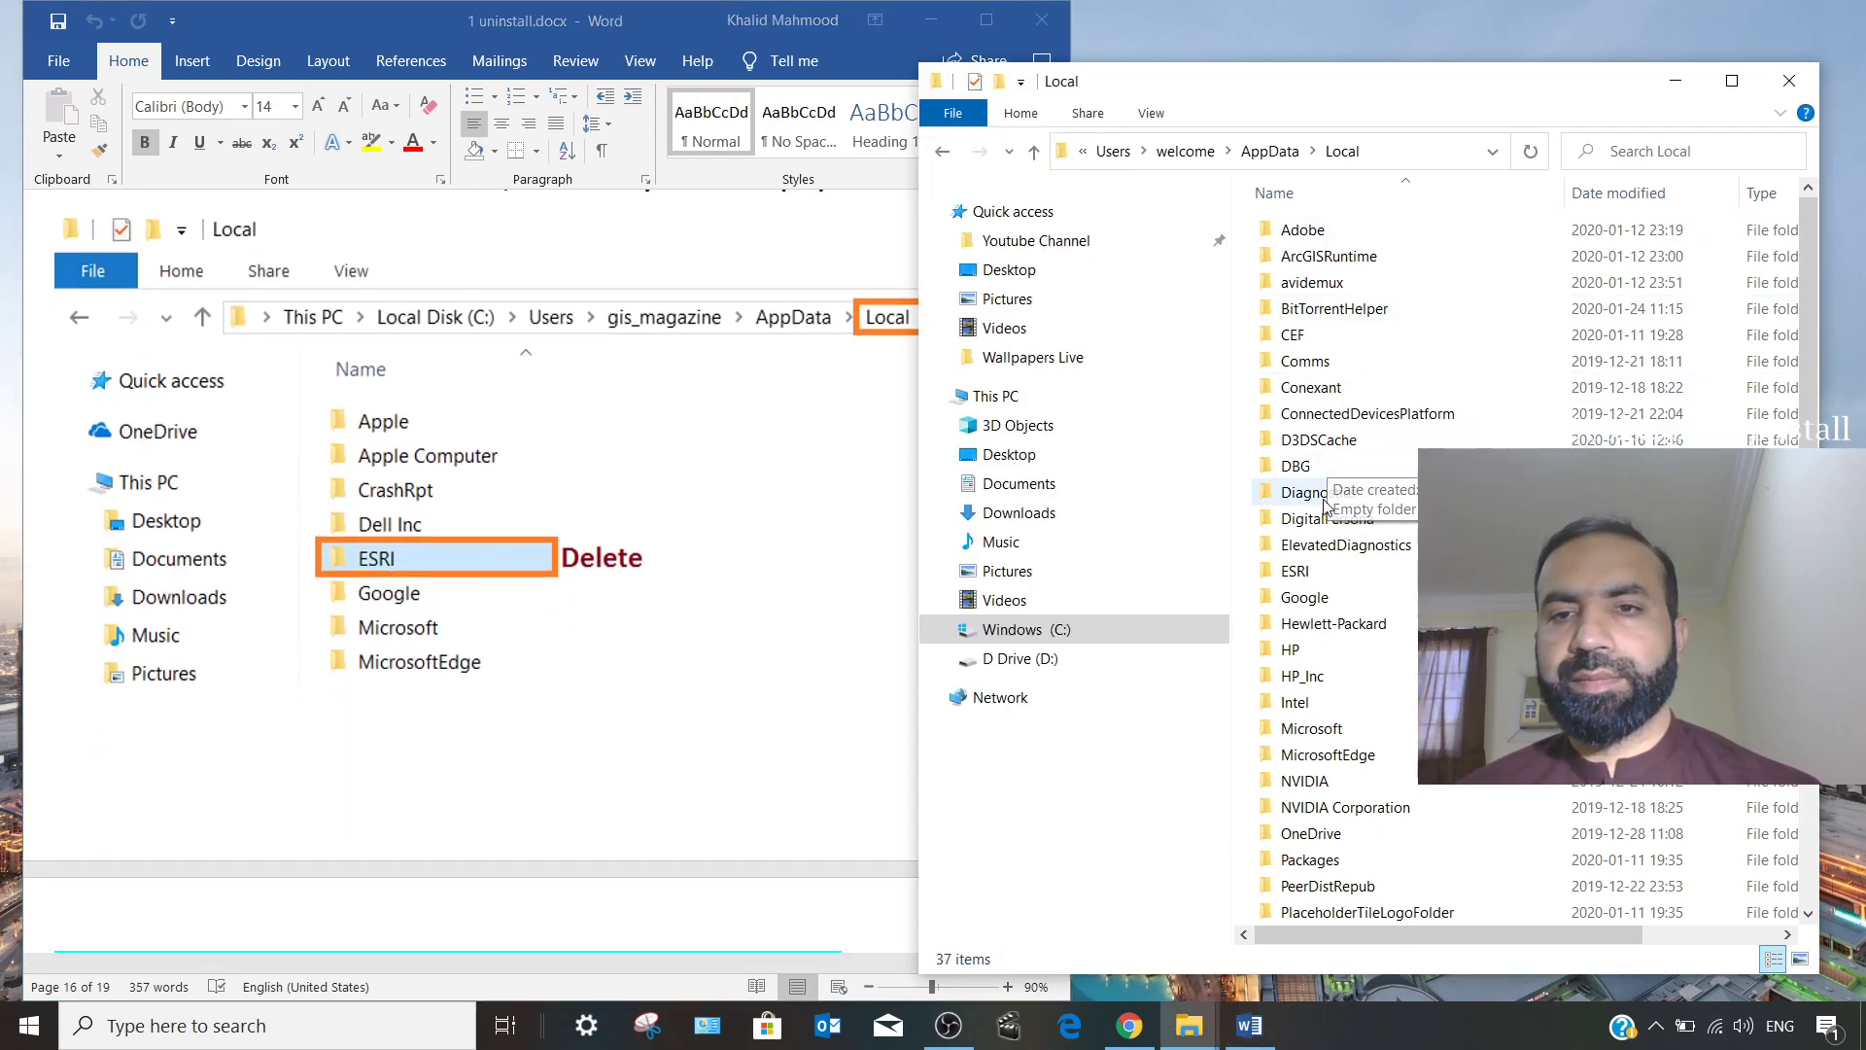
pyautogui.click(1334, 575)
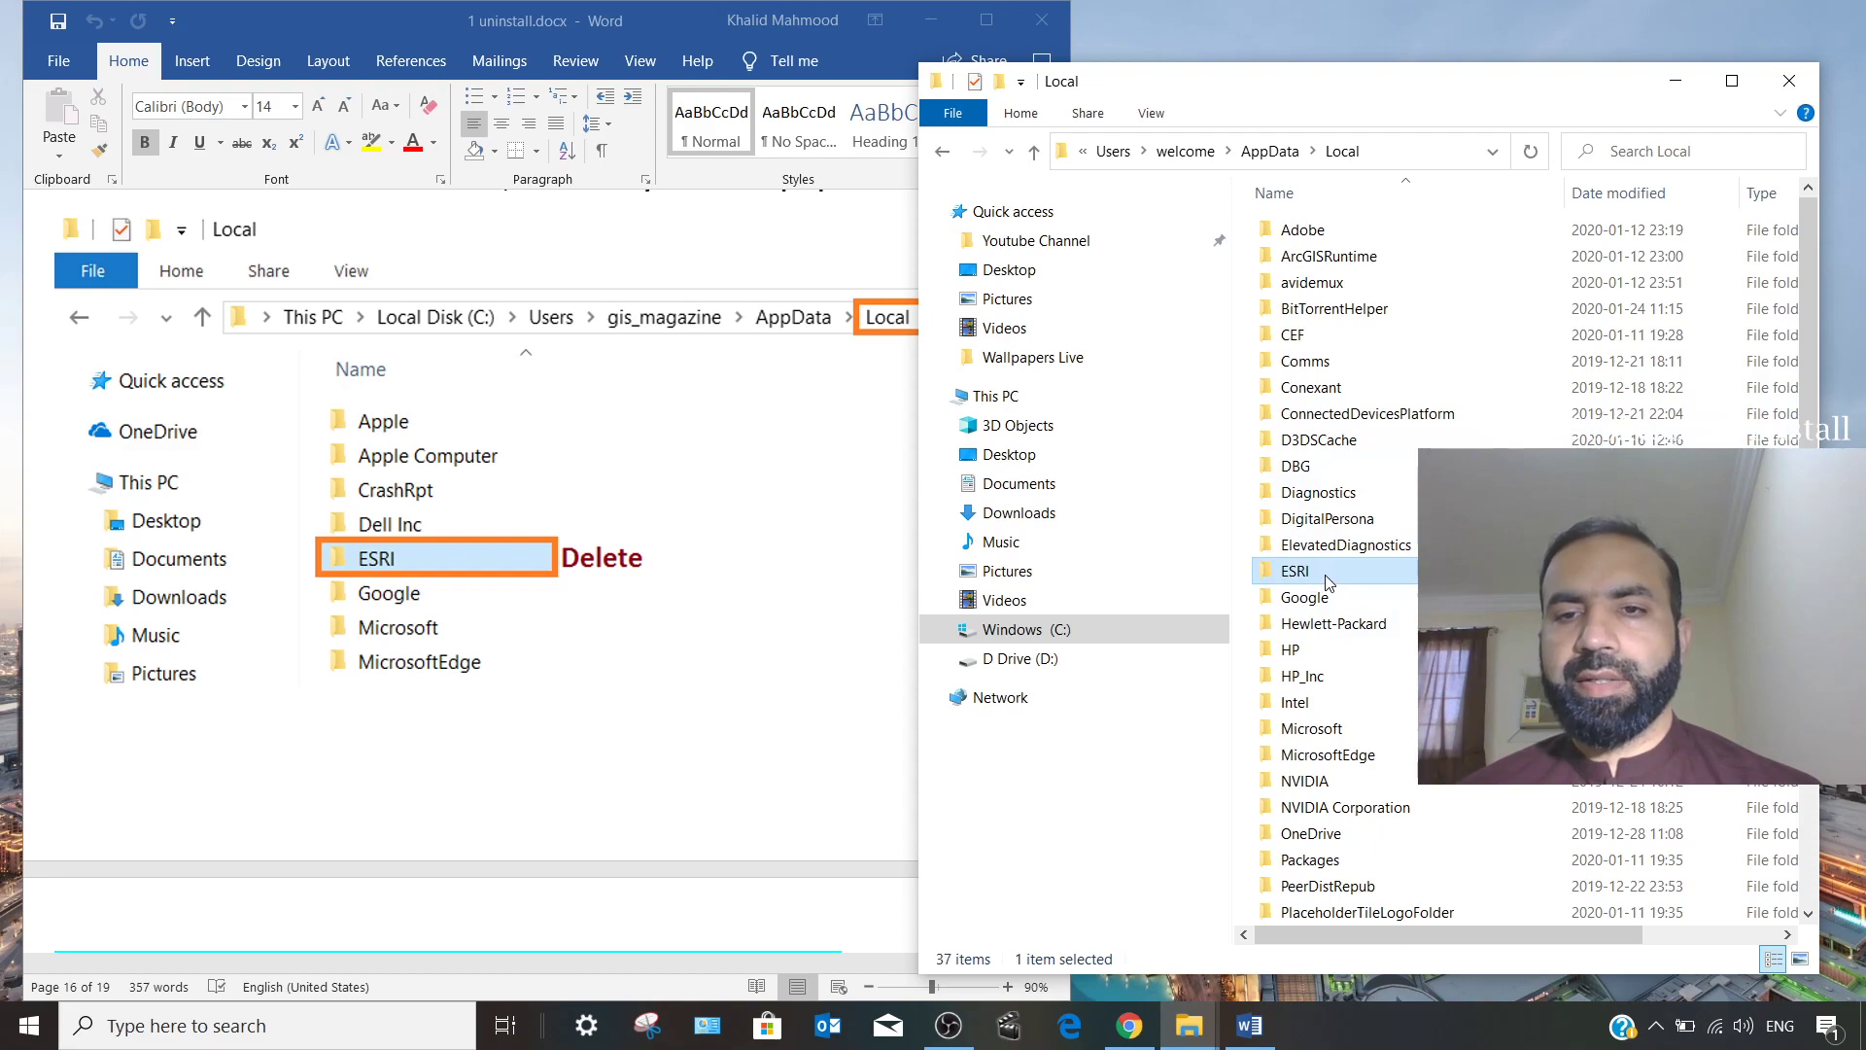
pyautogui.rightClick(1329, 582)
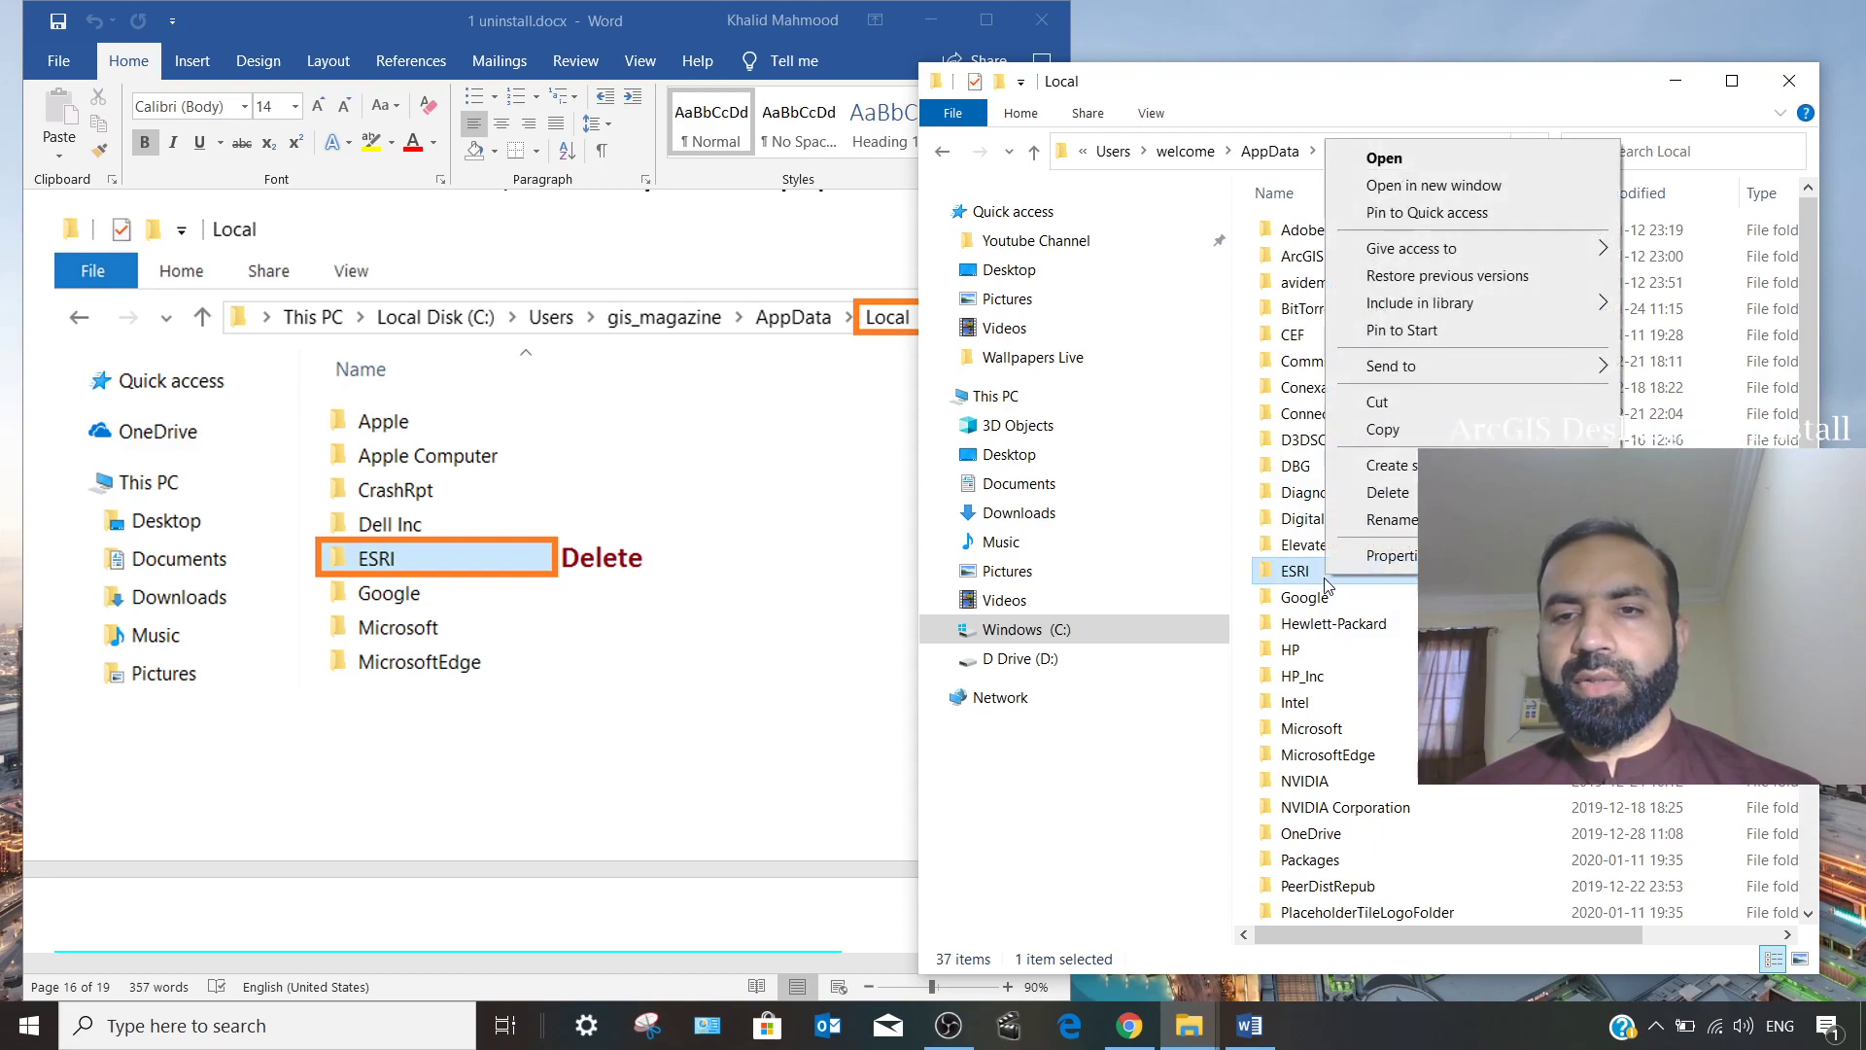
pyautogui.click(1386, 493)
pyautogui.scroll(-3, 1375, 568)
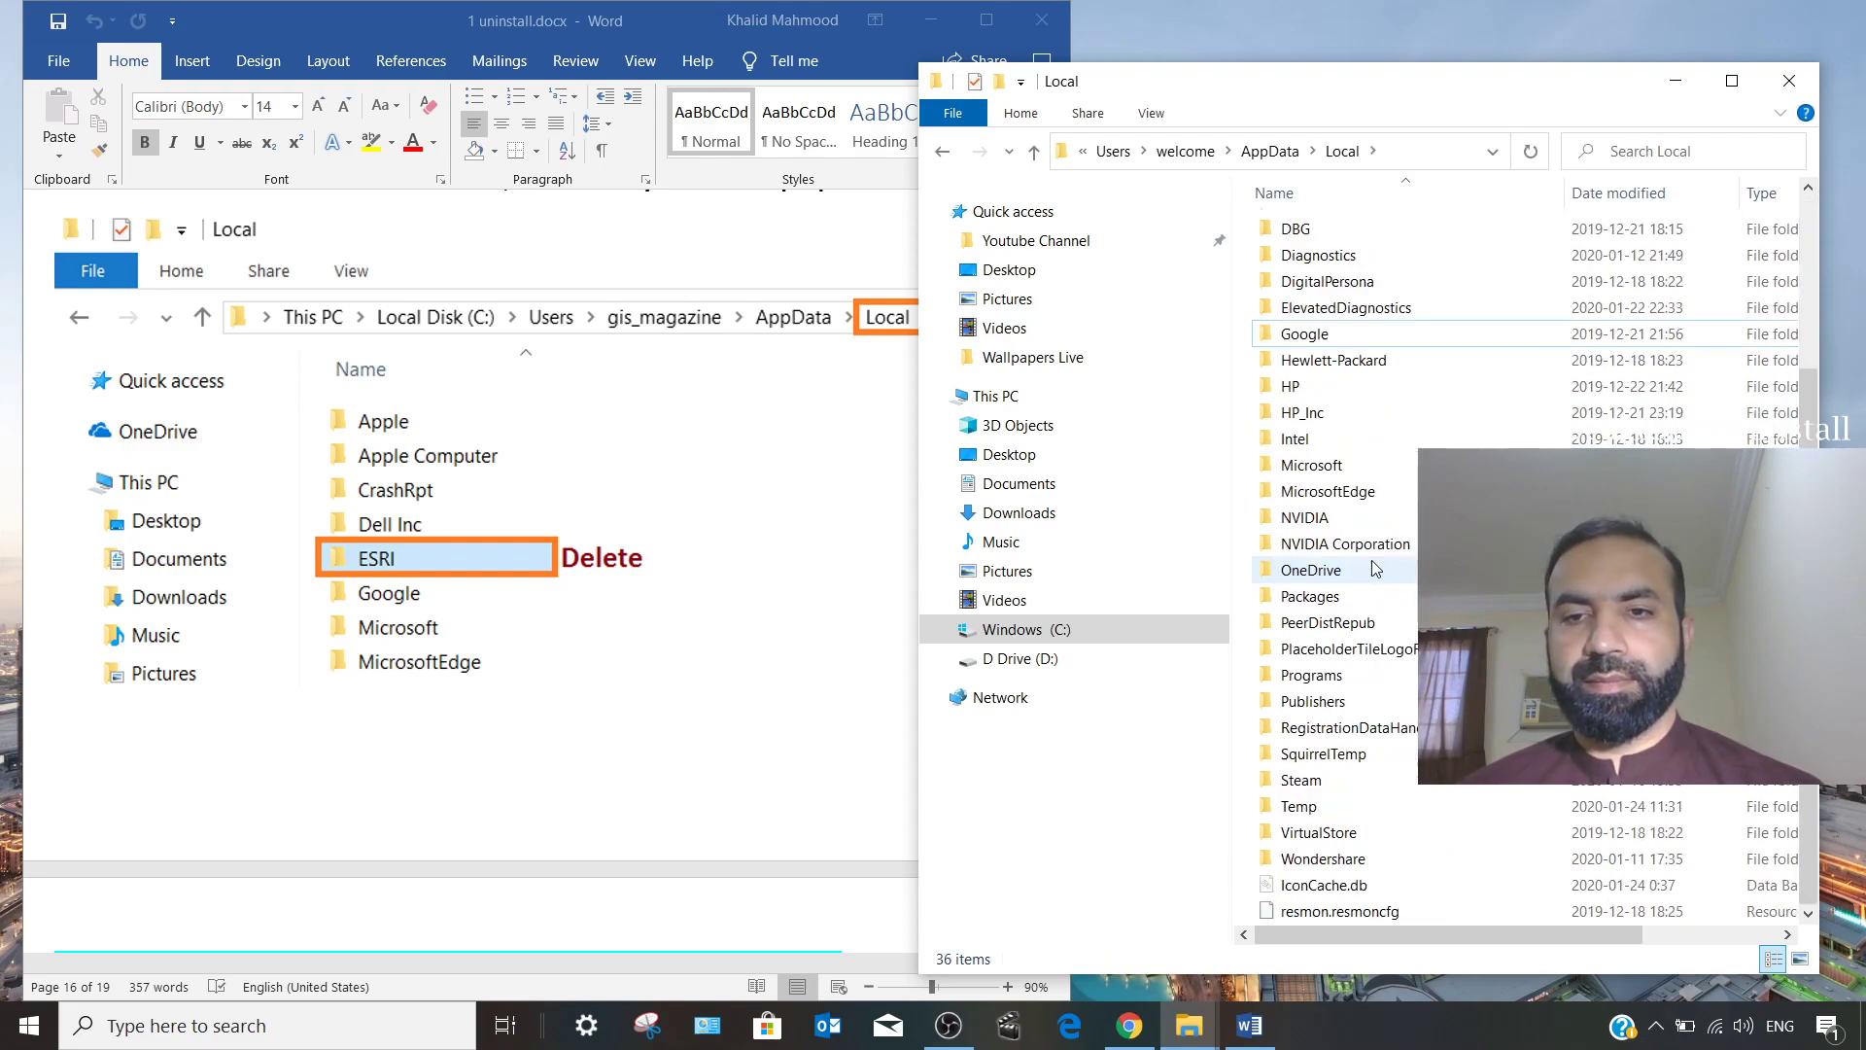
# Read the guide's next instruction, return to the AppData folder and open its Roaming folder.
pyautogui.click(727, 613)
pyautogui.scroll(-5, 722, 604)
pyautogui.scroll(-3, 722, 604)
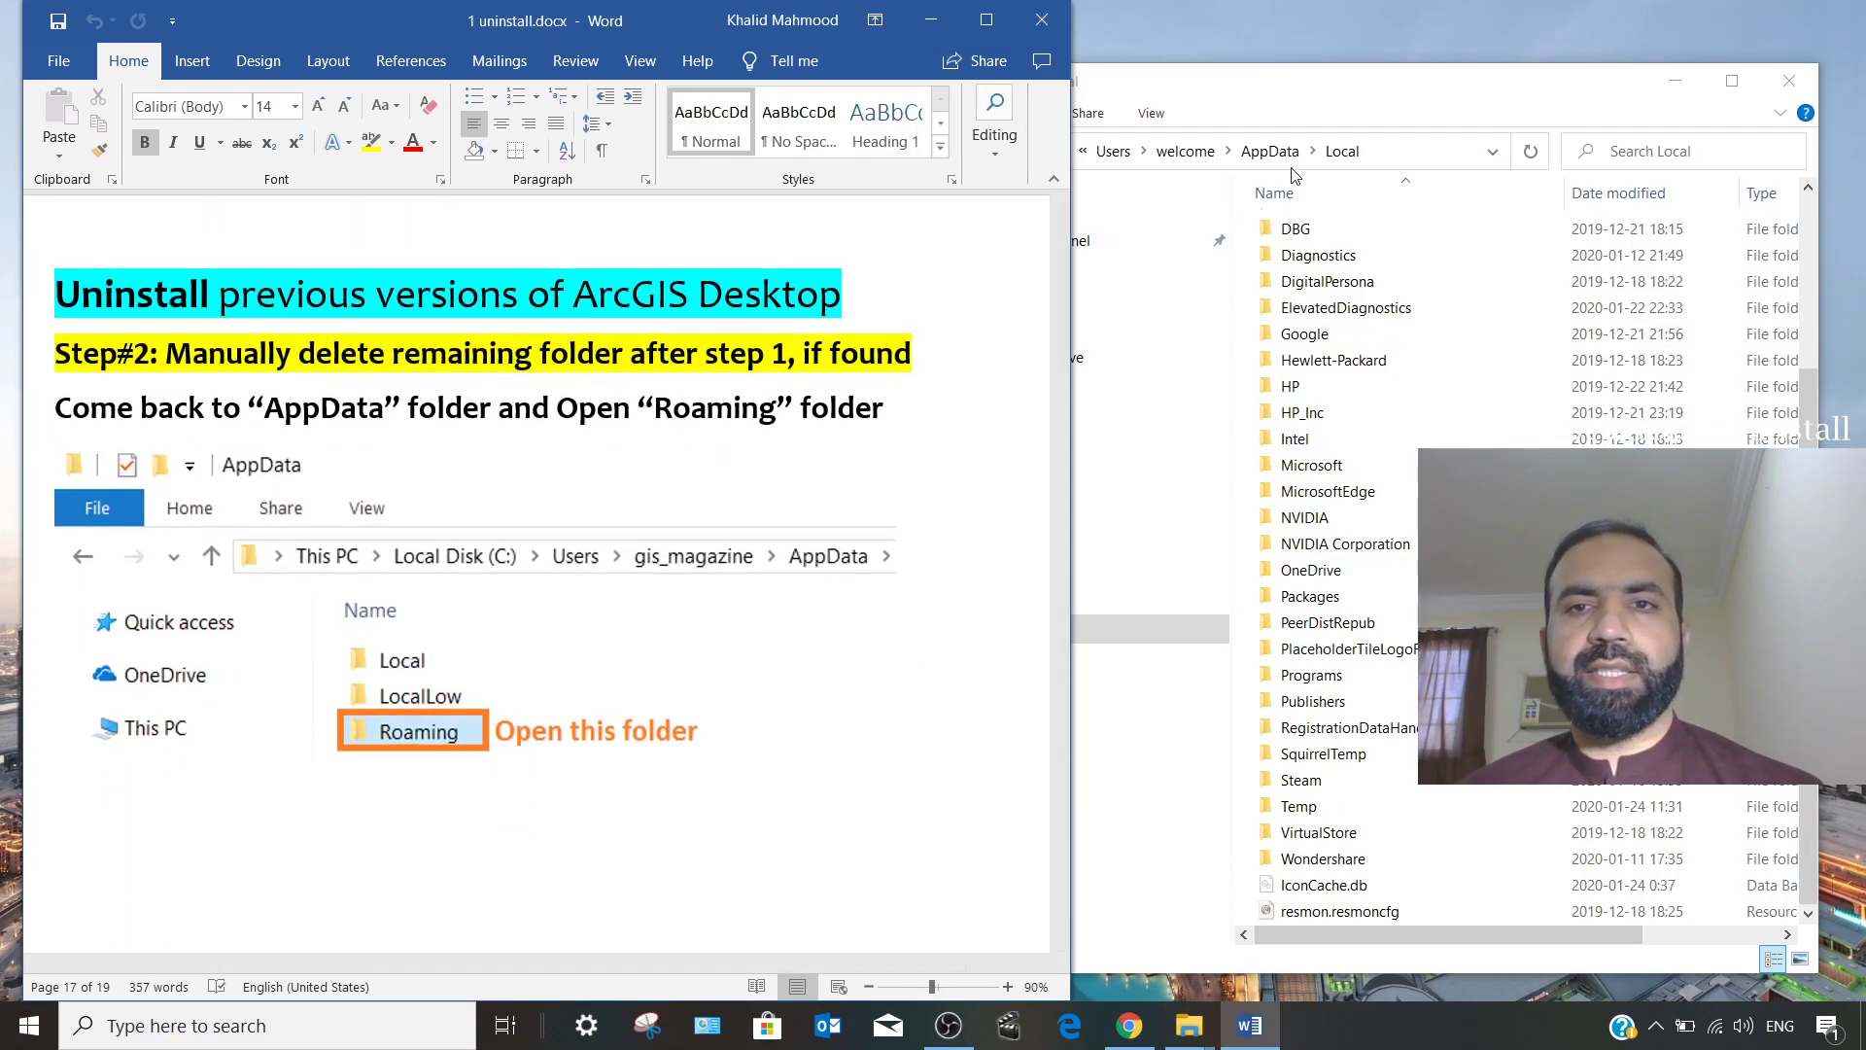
pyautogui.click(1285, 152)
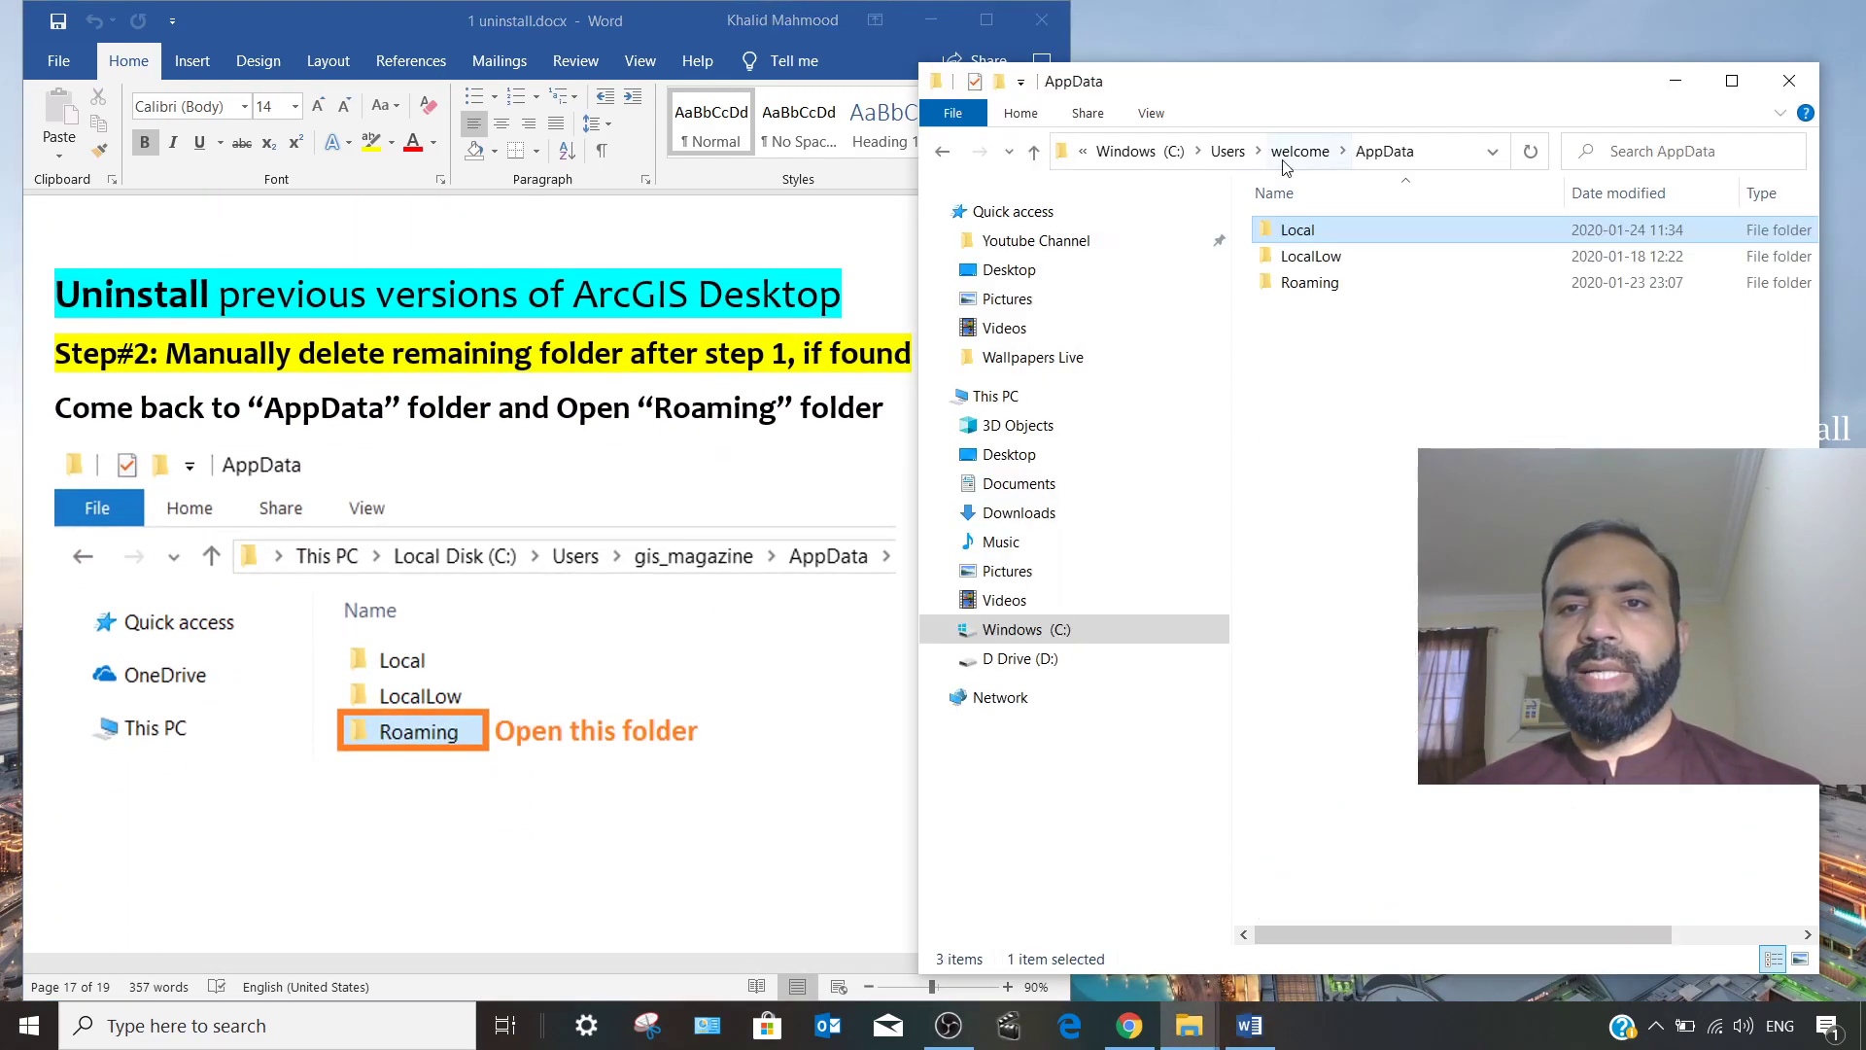
pyautogui.click(1302, 284)
pyautogui.doubleClick(1298, 292)
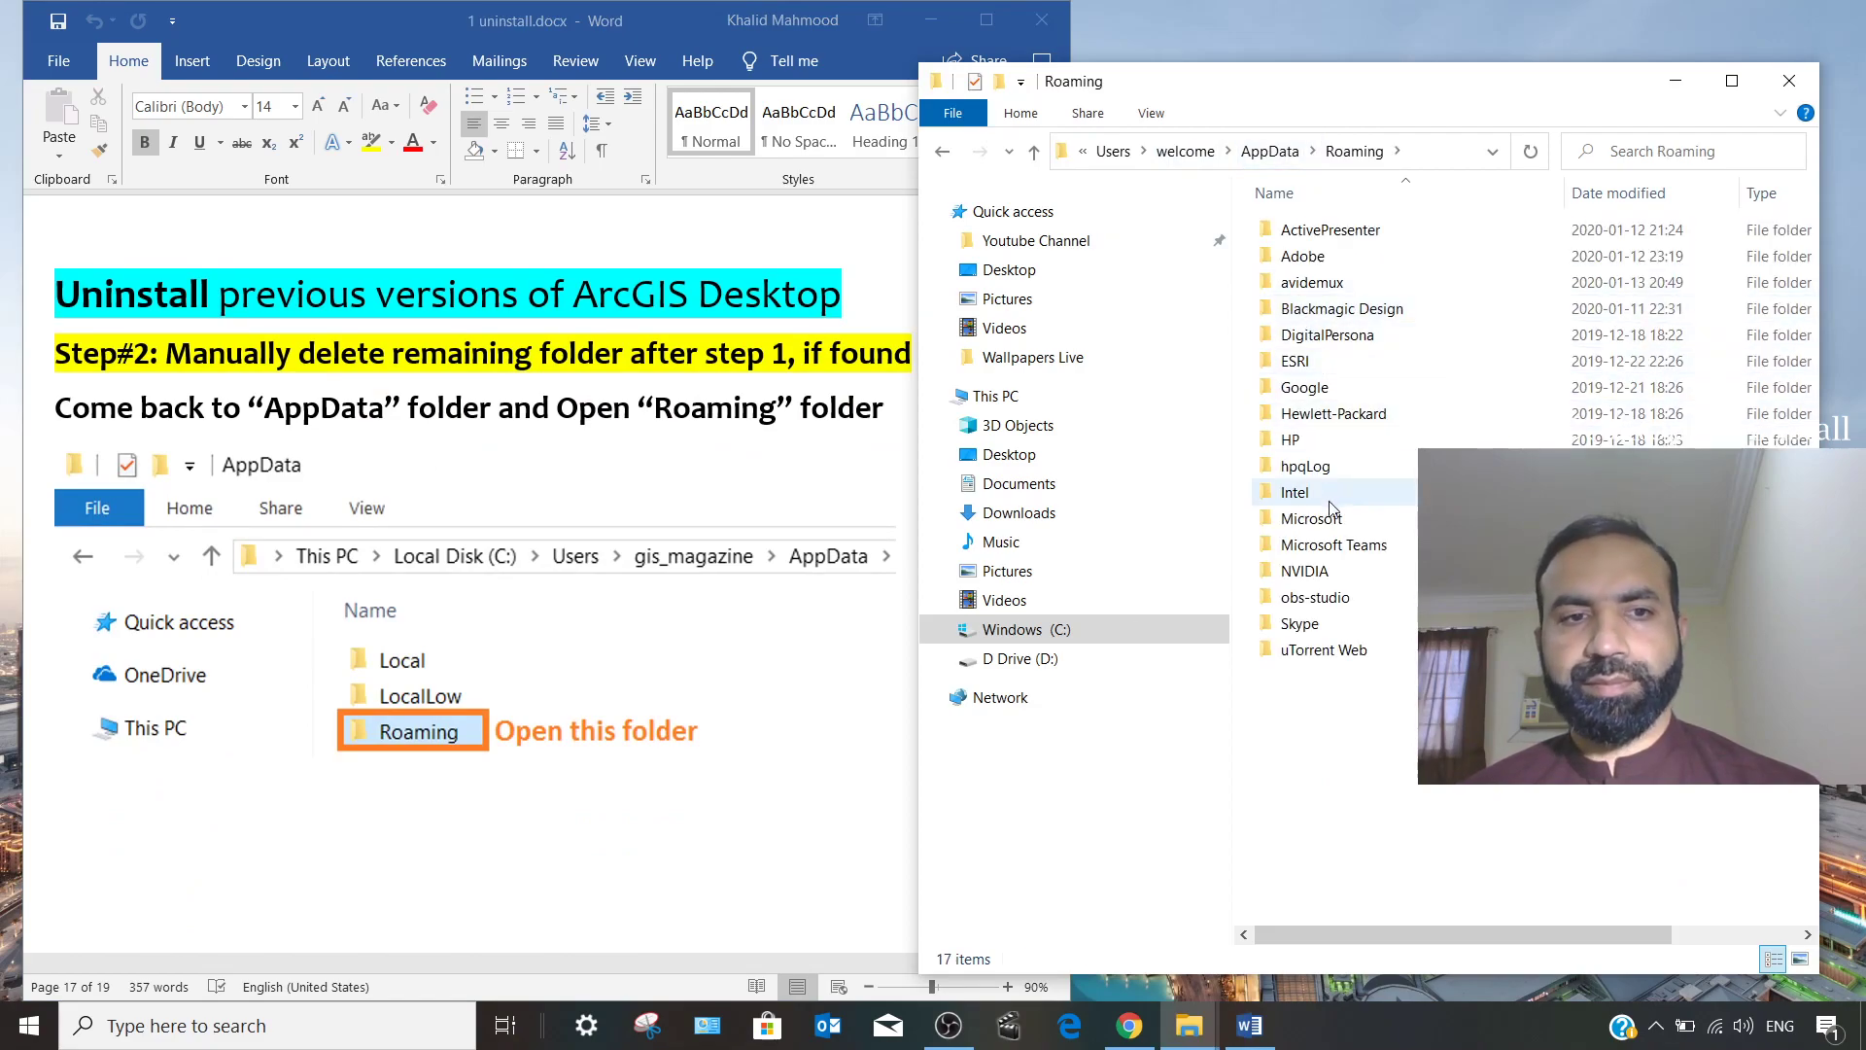
# Consult the Word guide's Roaming page and delete the ESRI folder from AppData\Roaming.
pyautogui.click(523, 821)
pyautogui.scroll(-2, 512, 787)
pyautogui.scroll(-6, 512, 787)
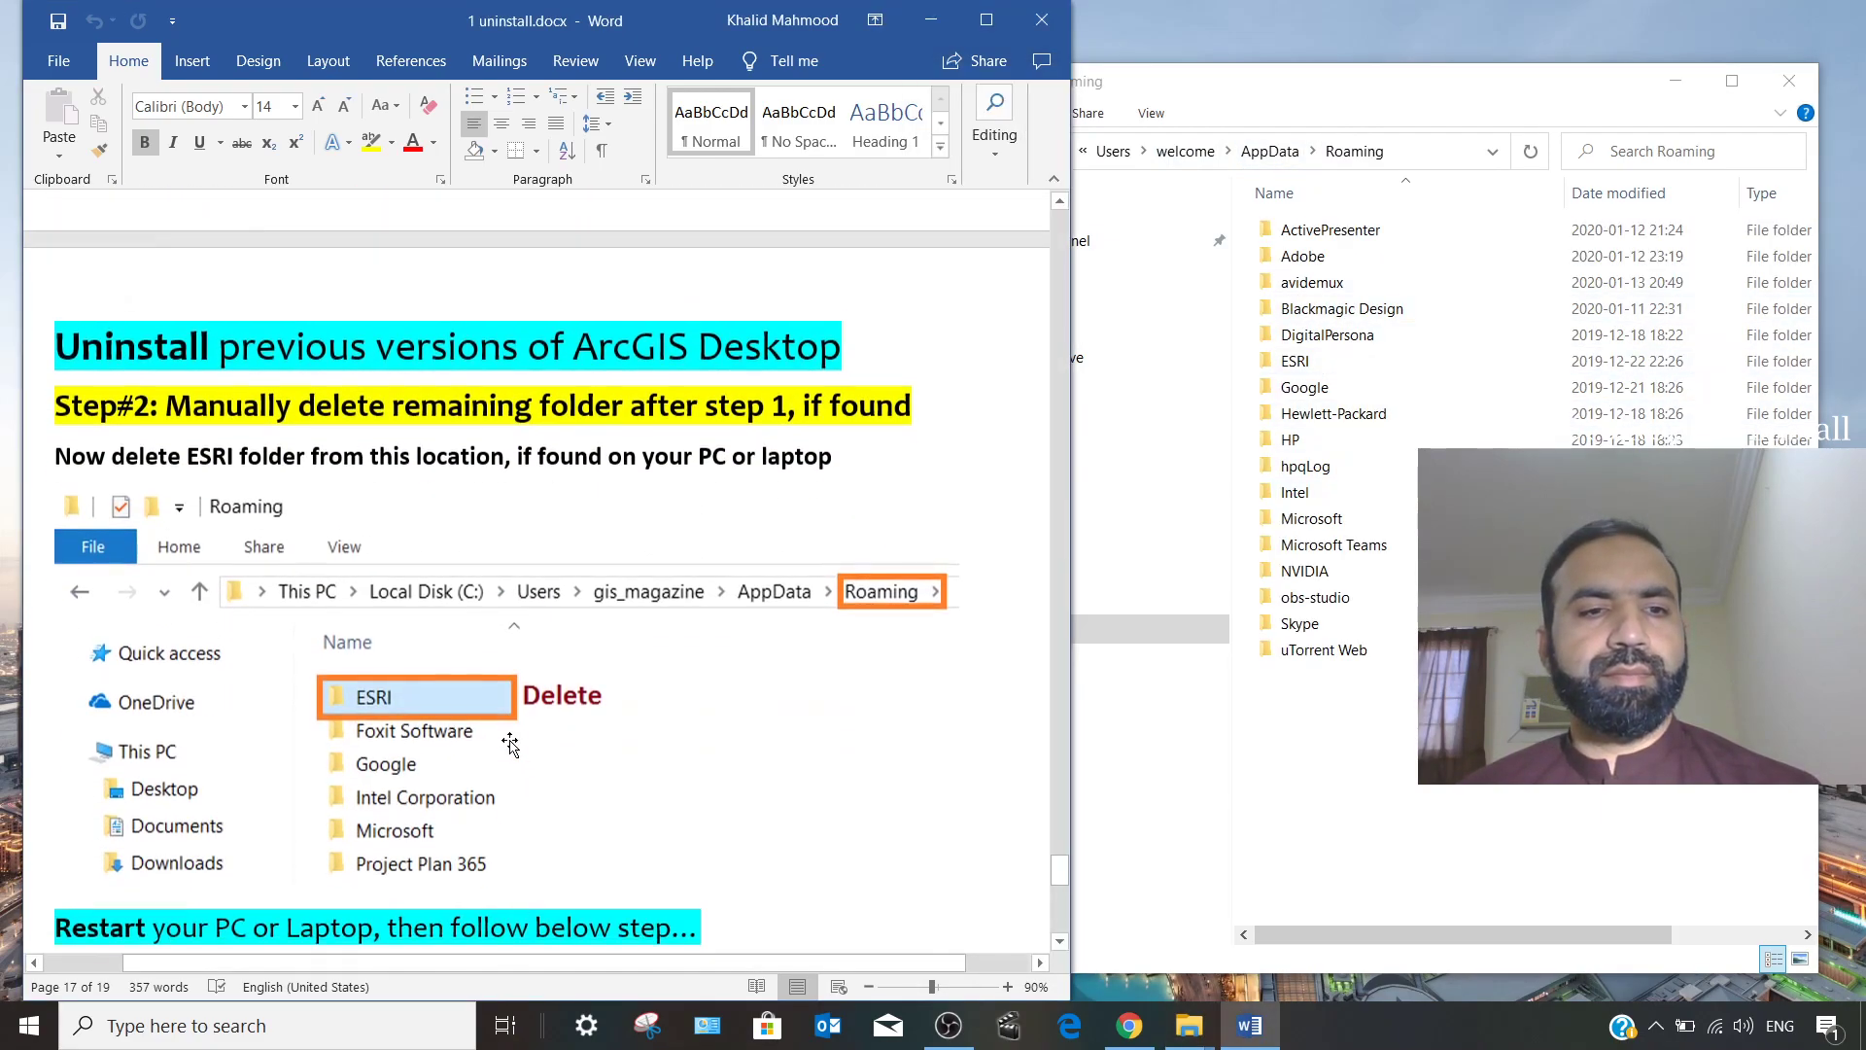
pyautogui.click(1301, 361)
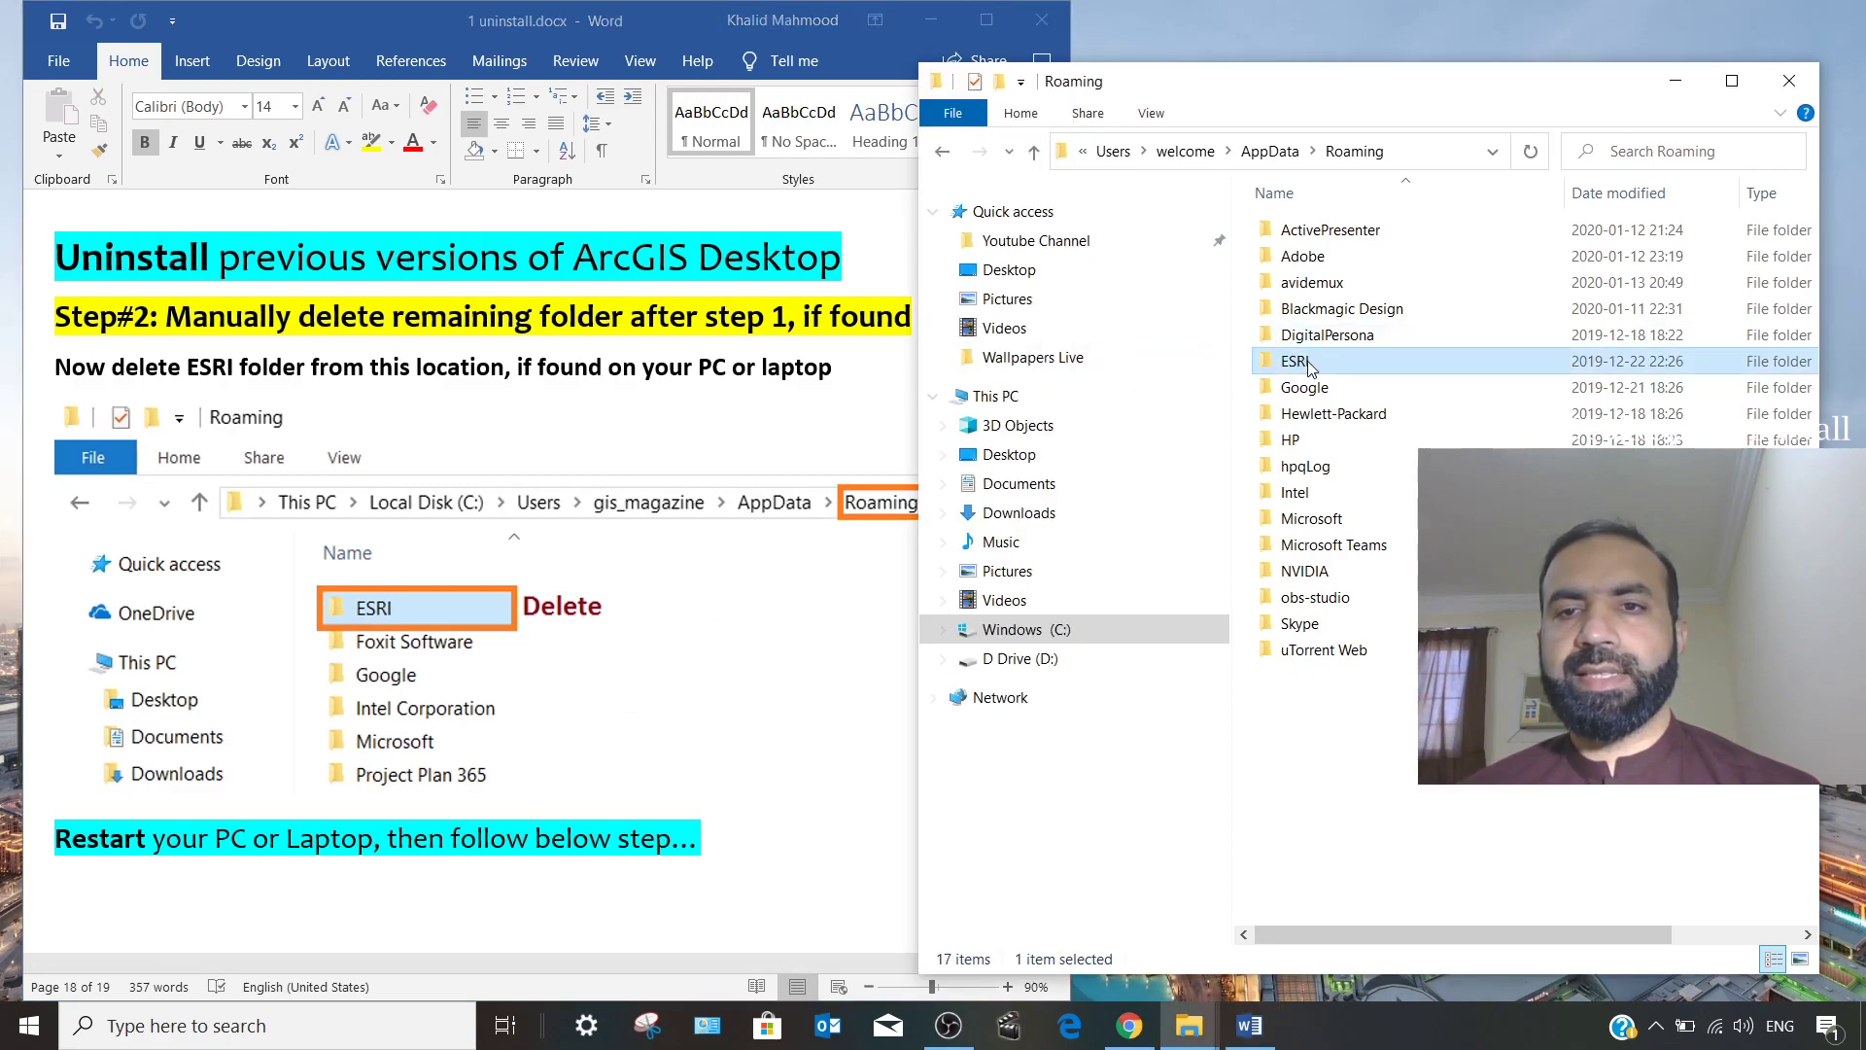
pyautogui.rightClick(1322, 367)
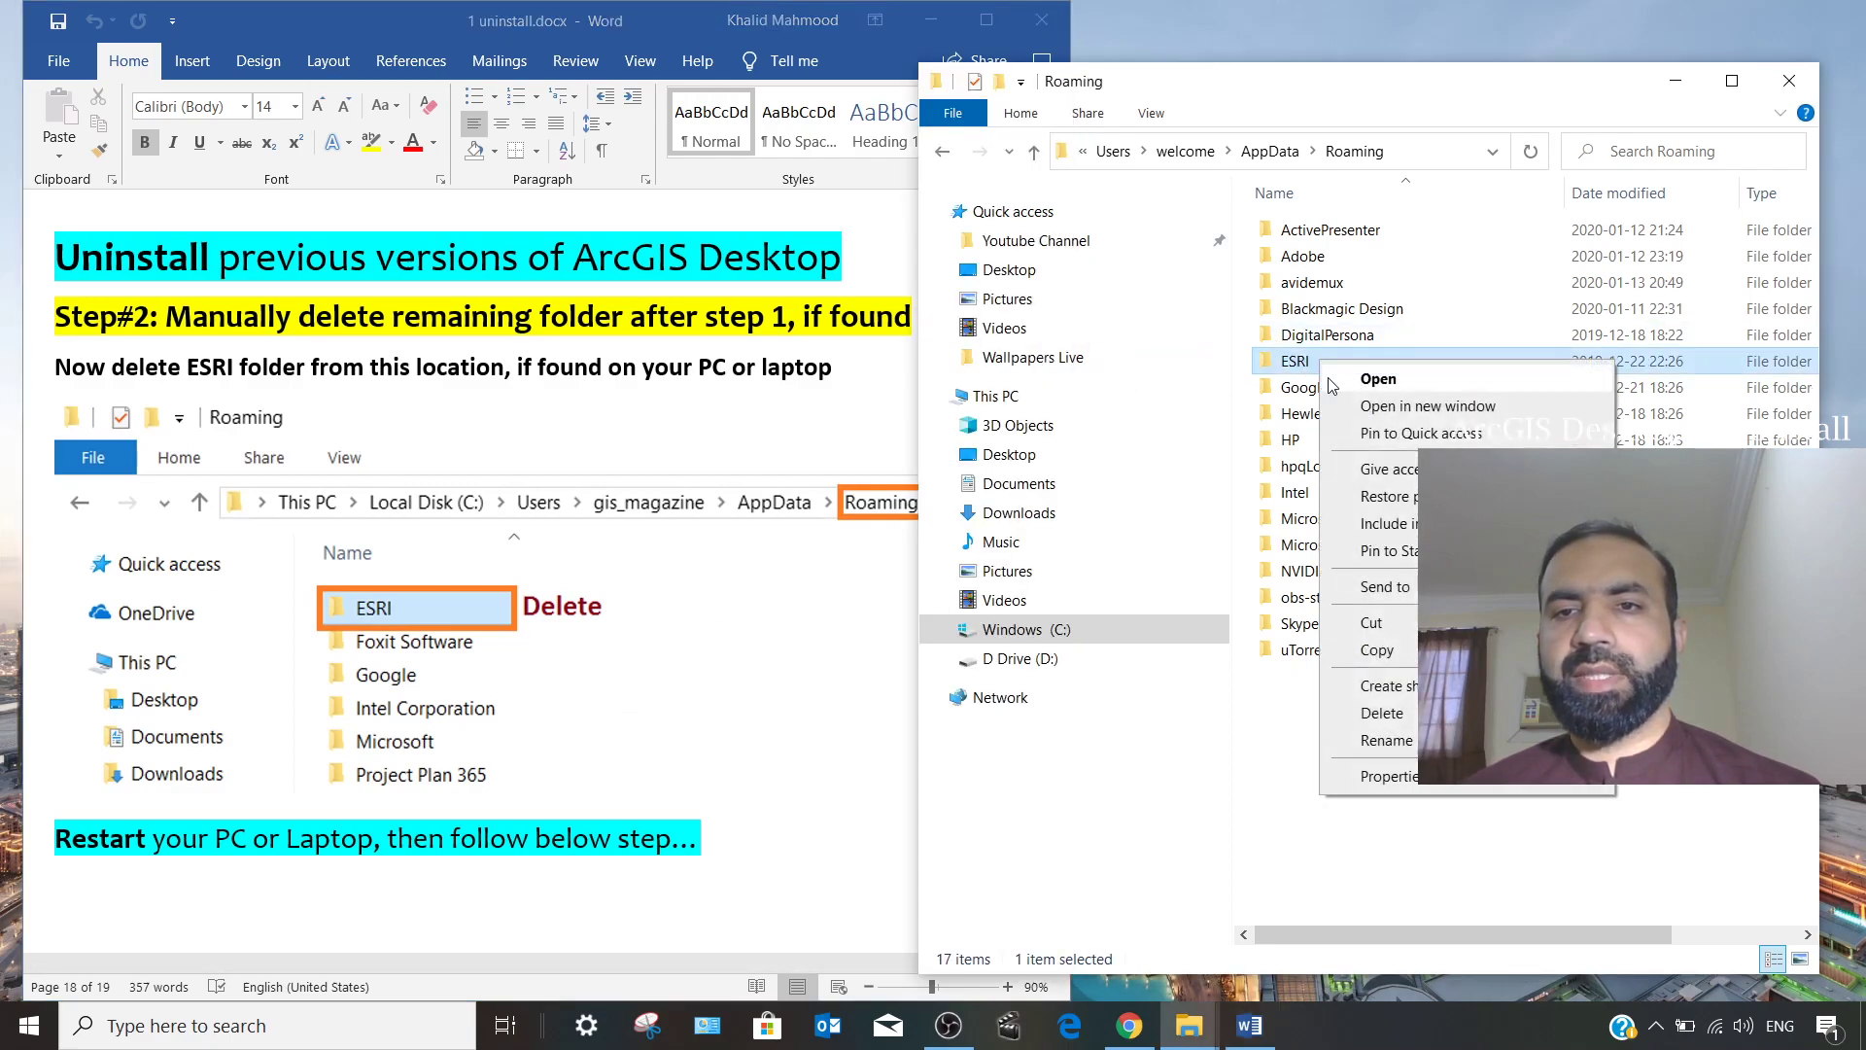
pyautogui.click(1363, 712)
# Read the Word guide's restart note and Step#3 on cleaning the registry with the regedit command.
pyautogui.click(642, 659)
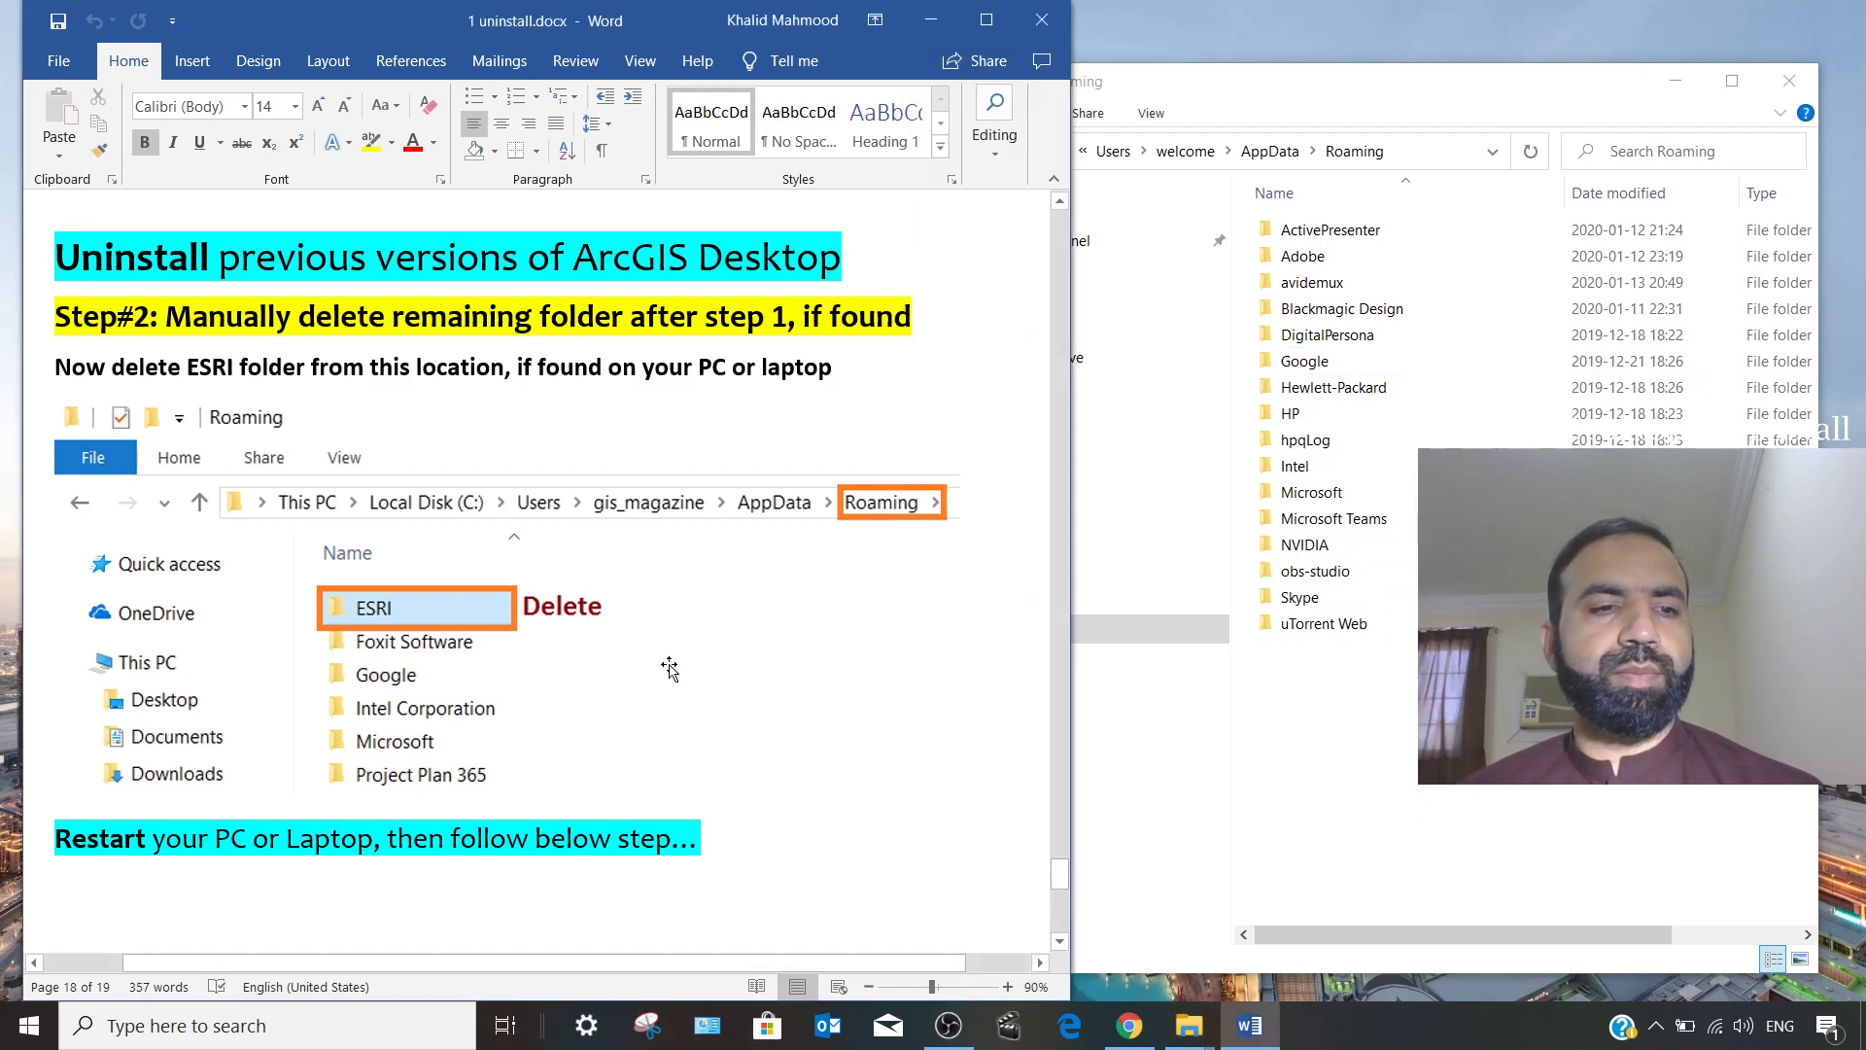
pyautogui.scroll(-2, 677, 668)
pyautogui.scroll(-4, 676, 668)
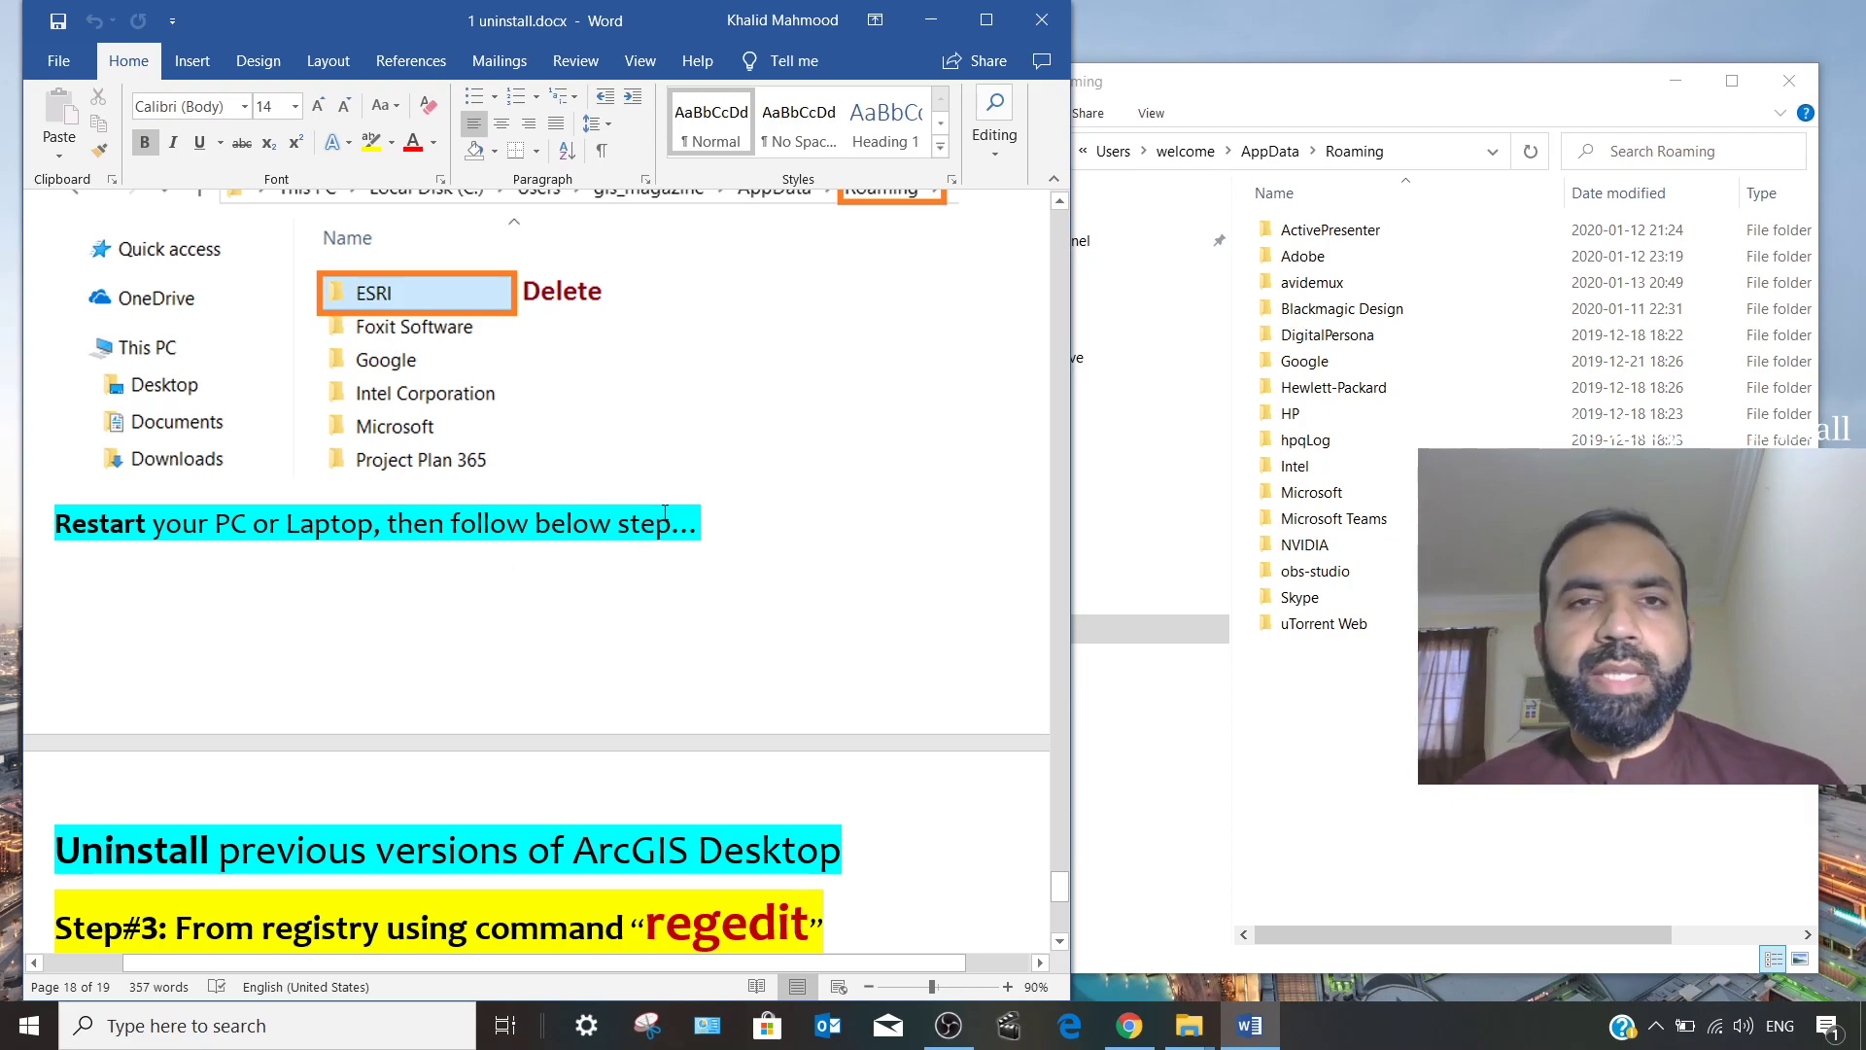
pyautogui.scroll(-6, 778, 541)
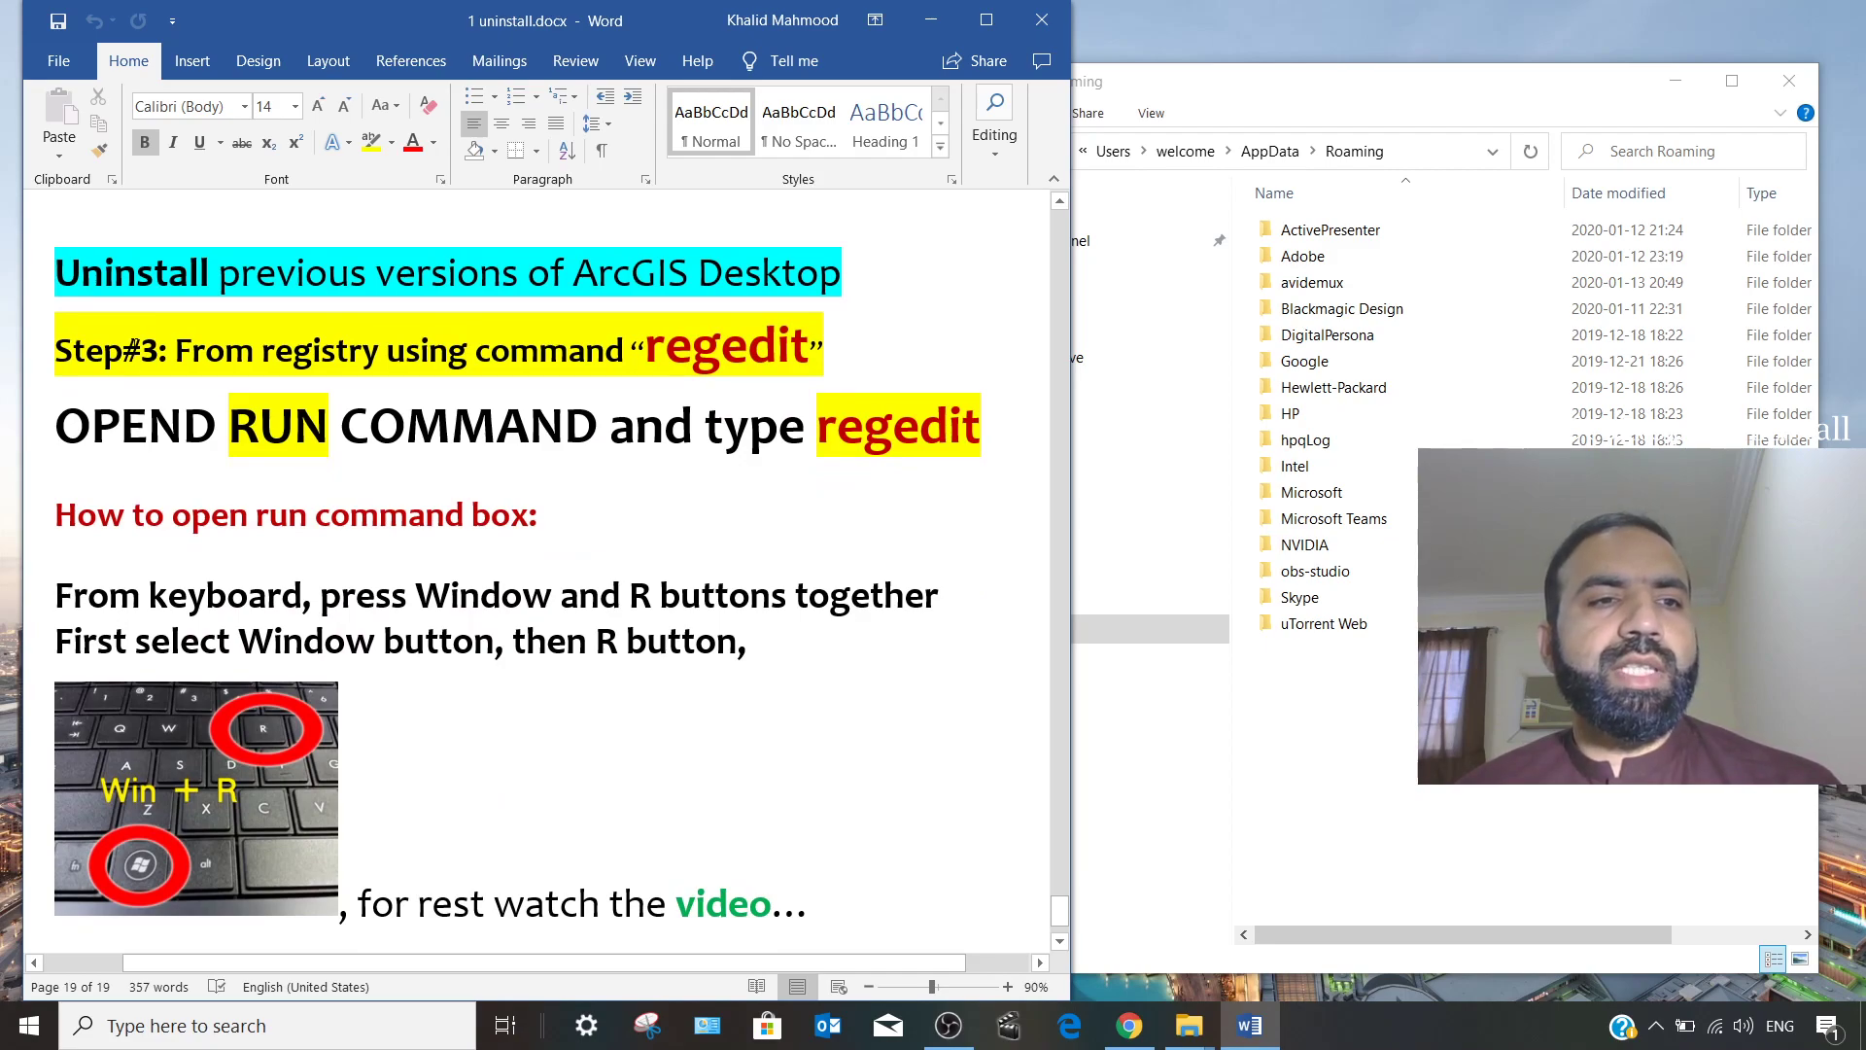
pyautogui.moveTo(60, 352); pyautogui.dragTo(161, 361)
# Close the Roaming folder window and read the Word guide's instructions on opening the Run command box.
pyautogui.click(1361, 81)
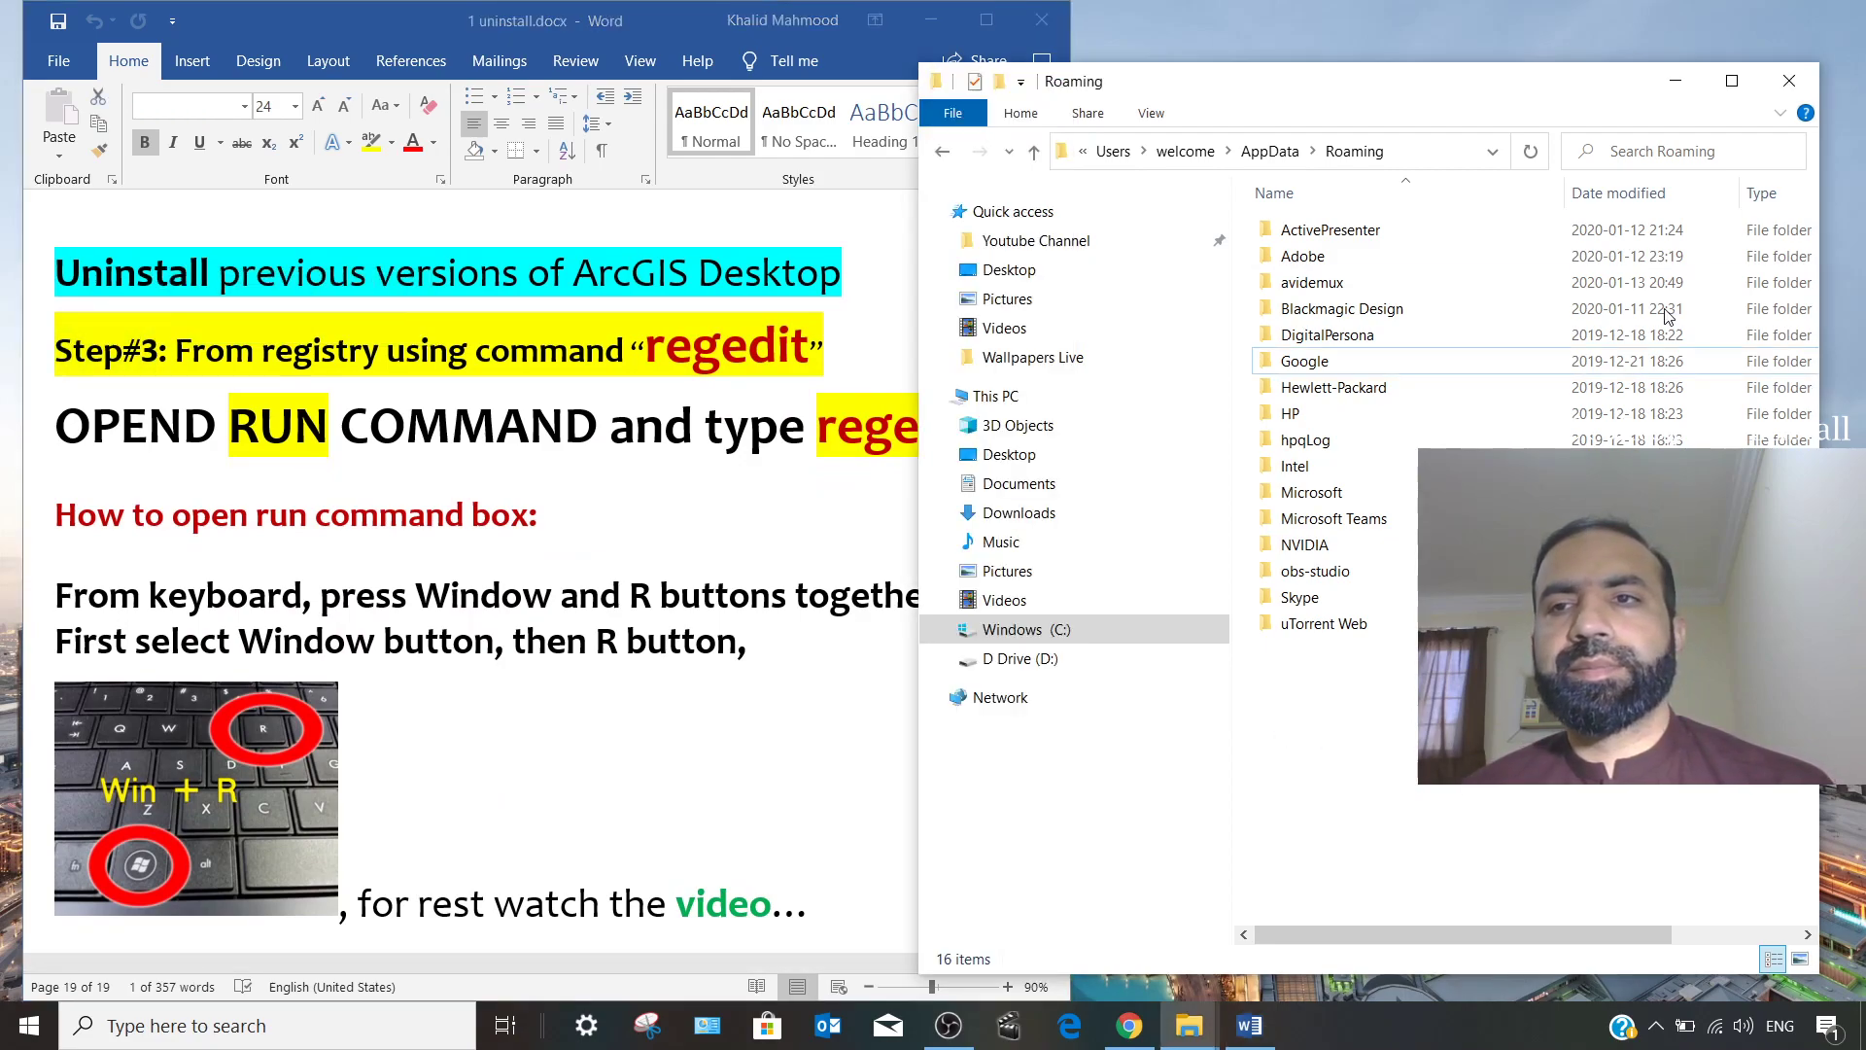
pyautogui.click(1791, 80)
pyautogui.click(626, 542)
pyautogui.scroll(-2, 545, 574)
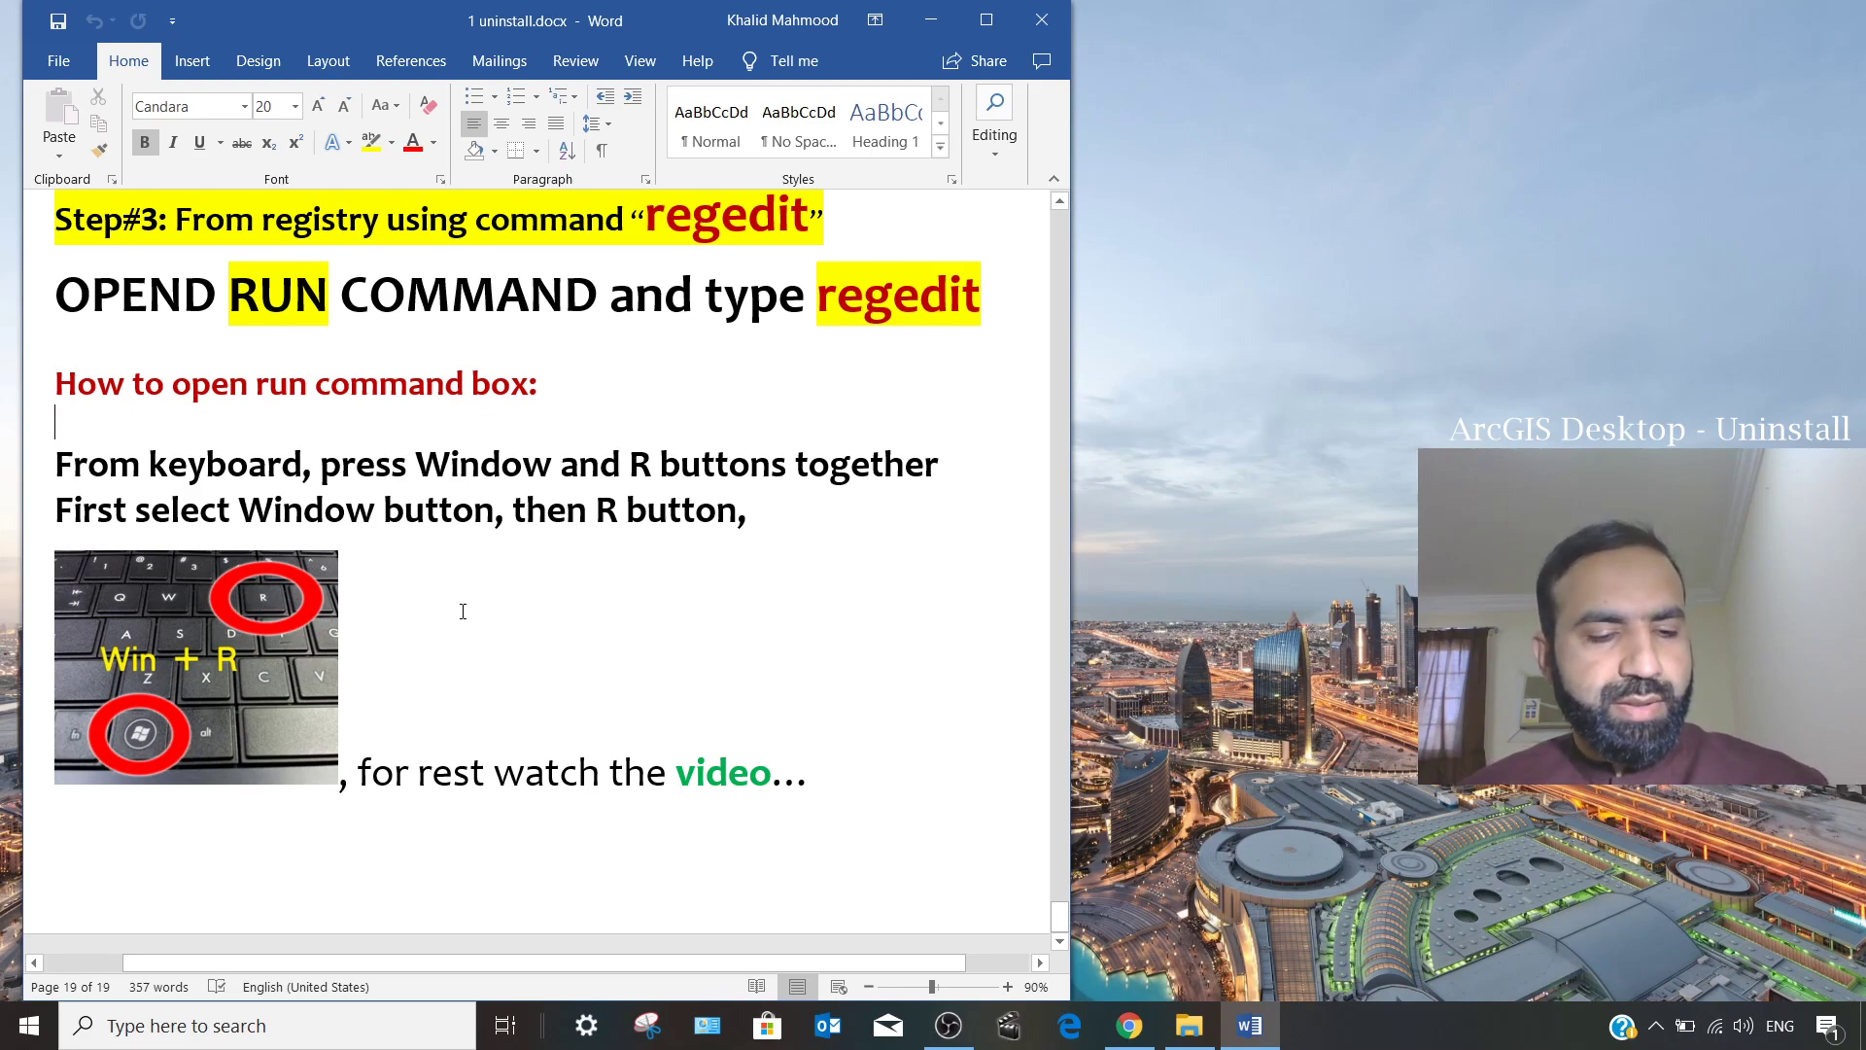
# Open the Run dialog, minimize the Word guide and launch Registry Editor with the regedit command.
pyautogui.press('super+r')
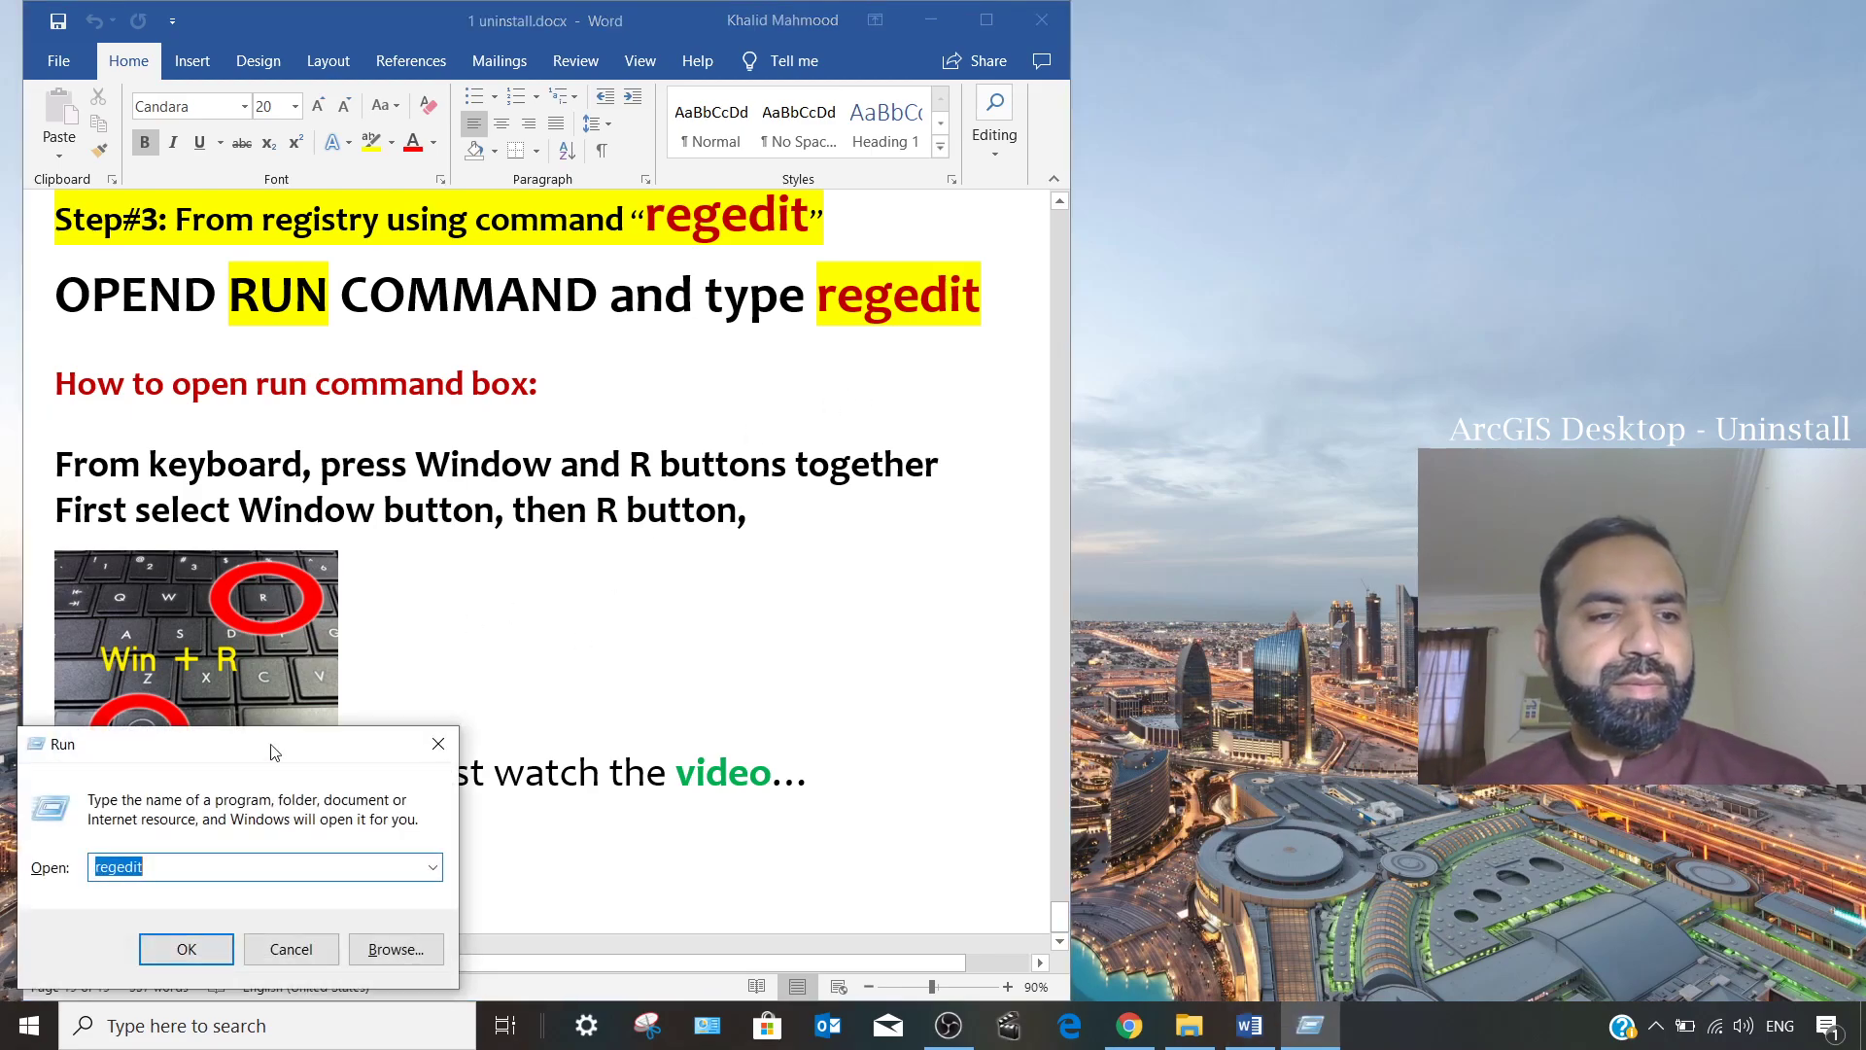
pyautogui.moveTo(189, 754); pyautogui.dragTo(1308, 319)
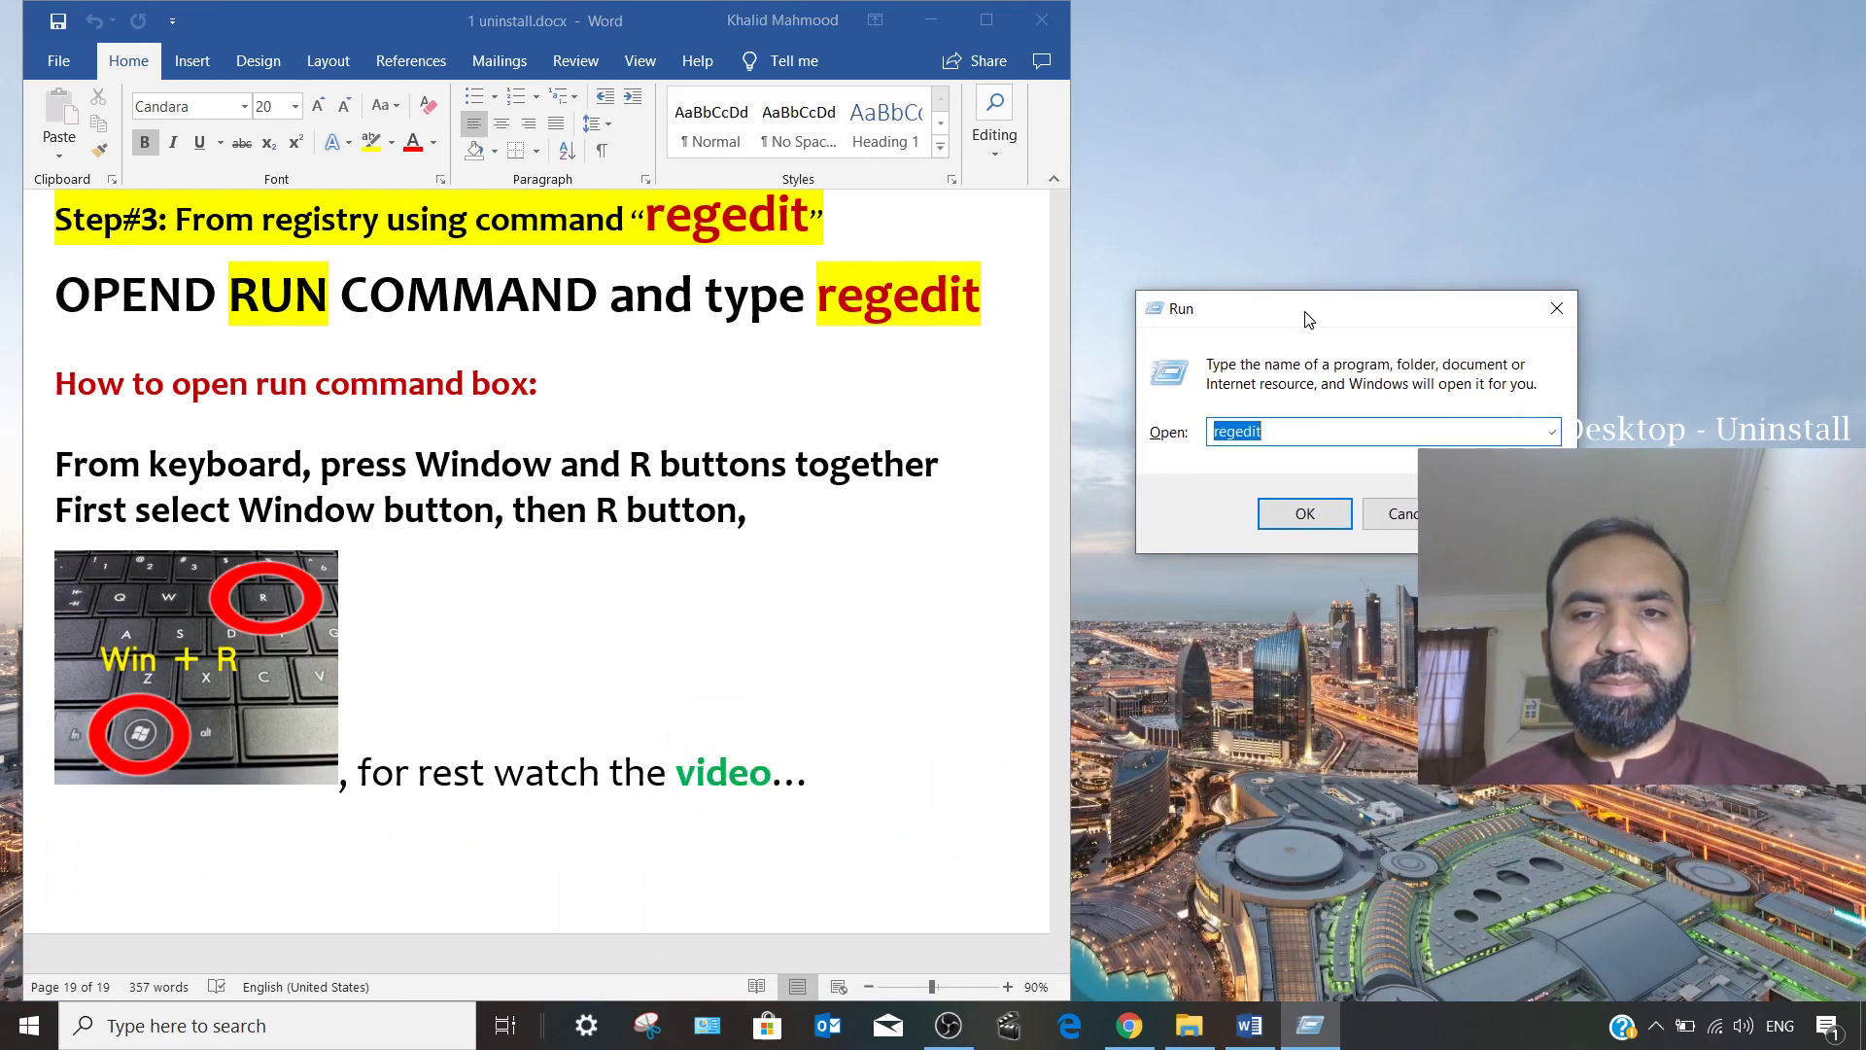
pyautogui.click(497, 670)
pyautogui.click(479, 687)
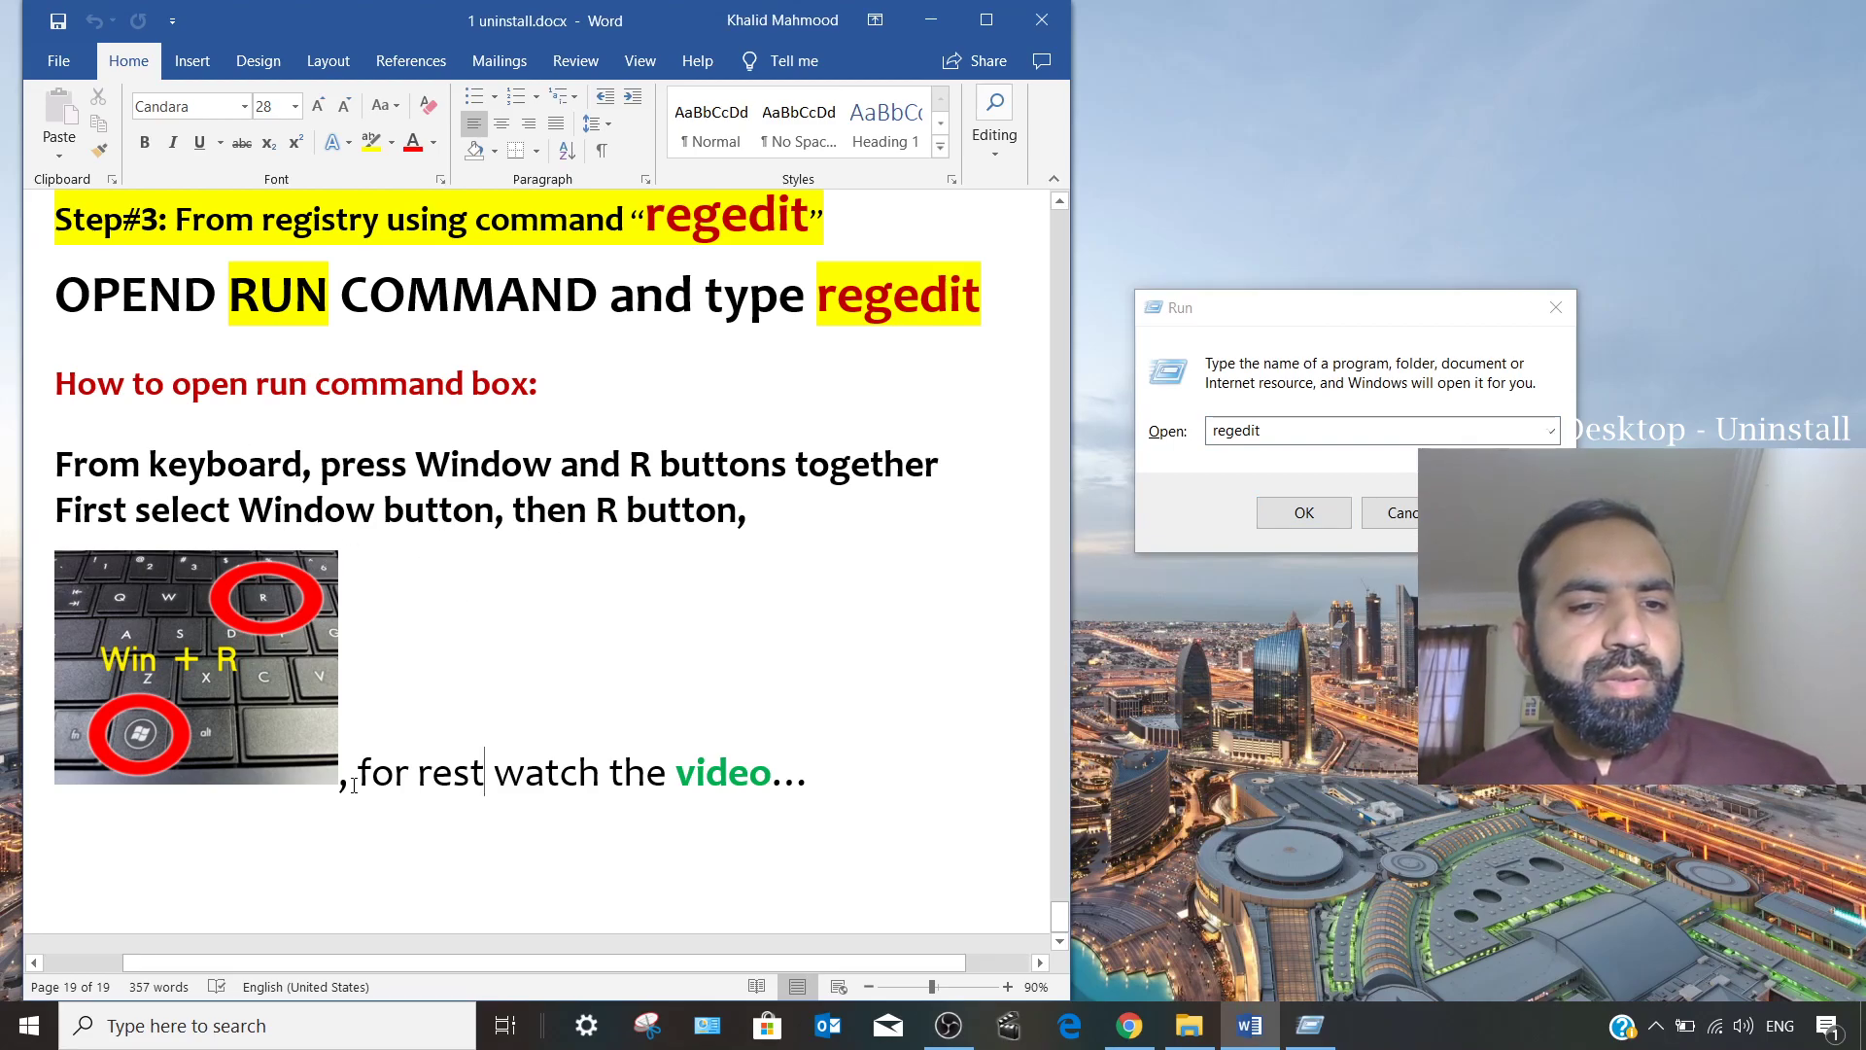
pyautogui.click(925, 18)
pyautogui.moveTo(1268, 322); pyautogui.dragTo(511, 278)
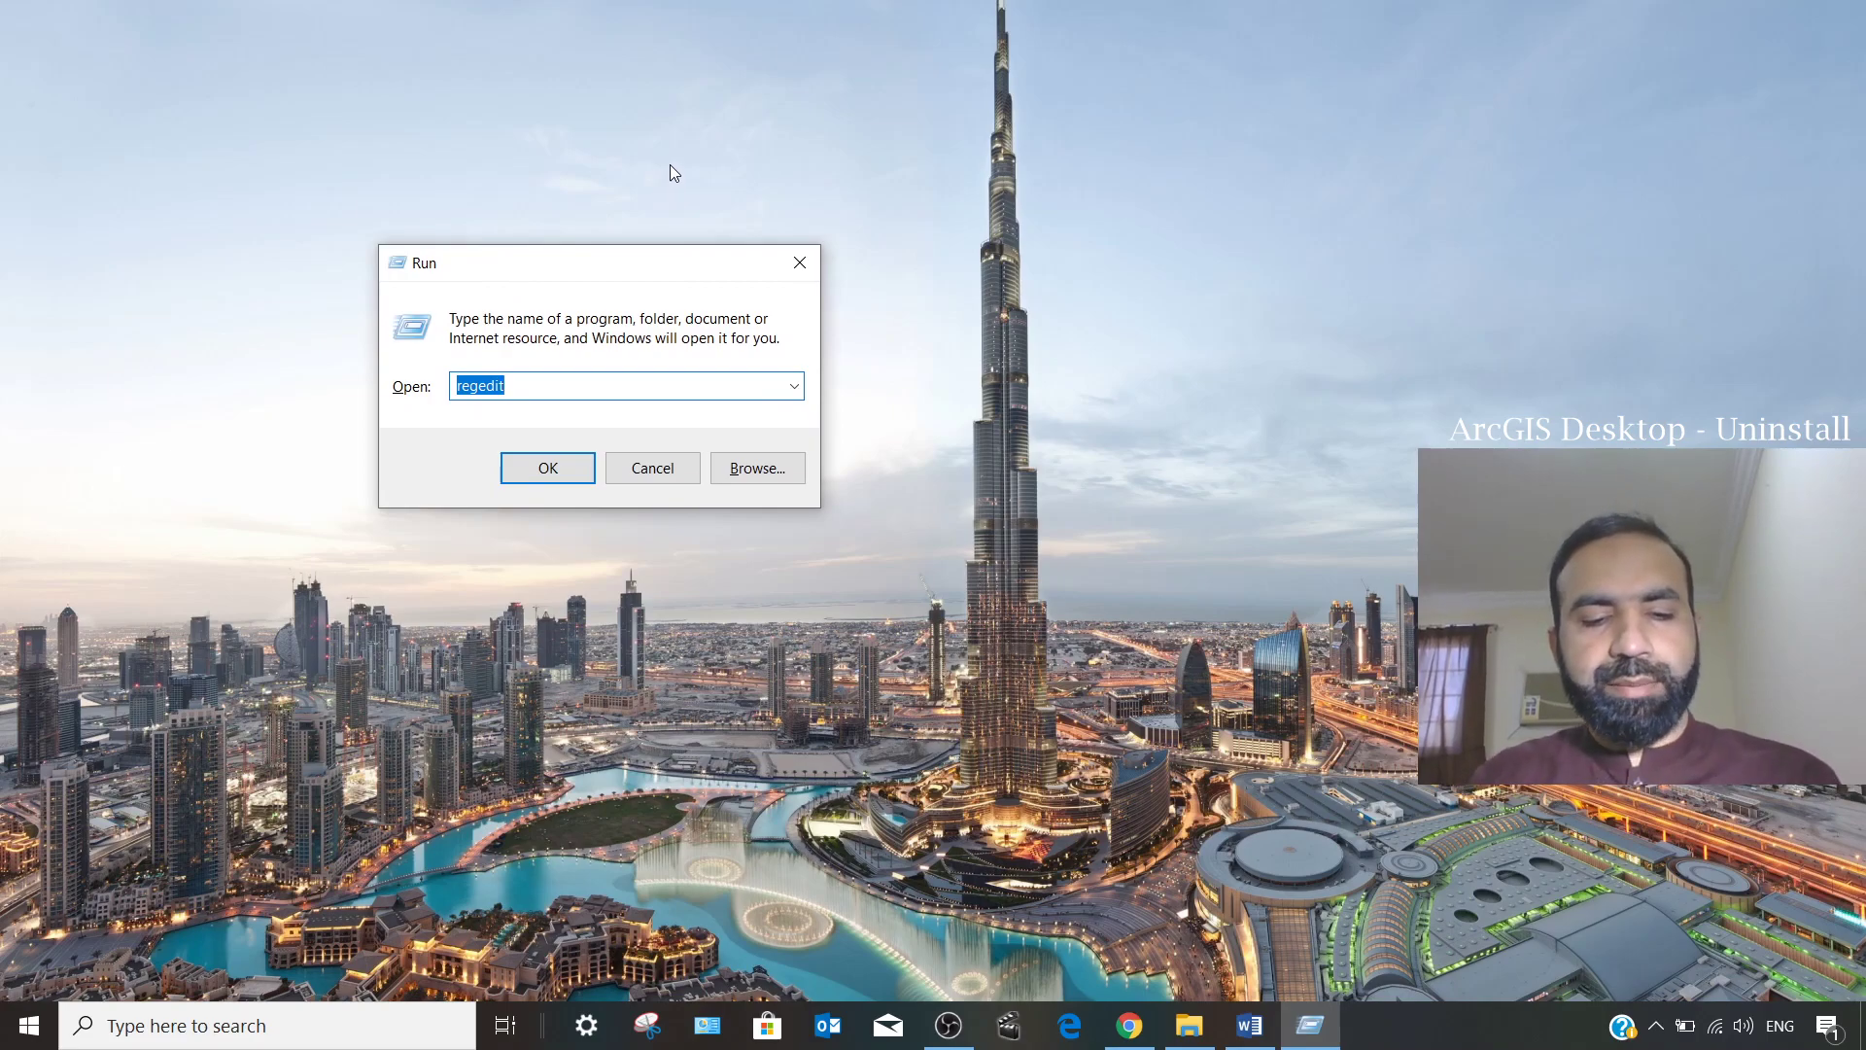
pyautogui.write('reg')
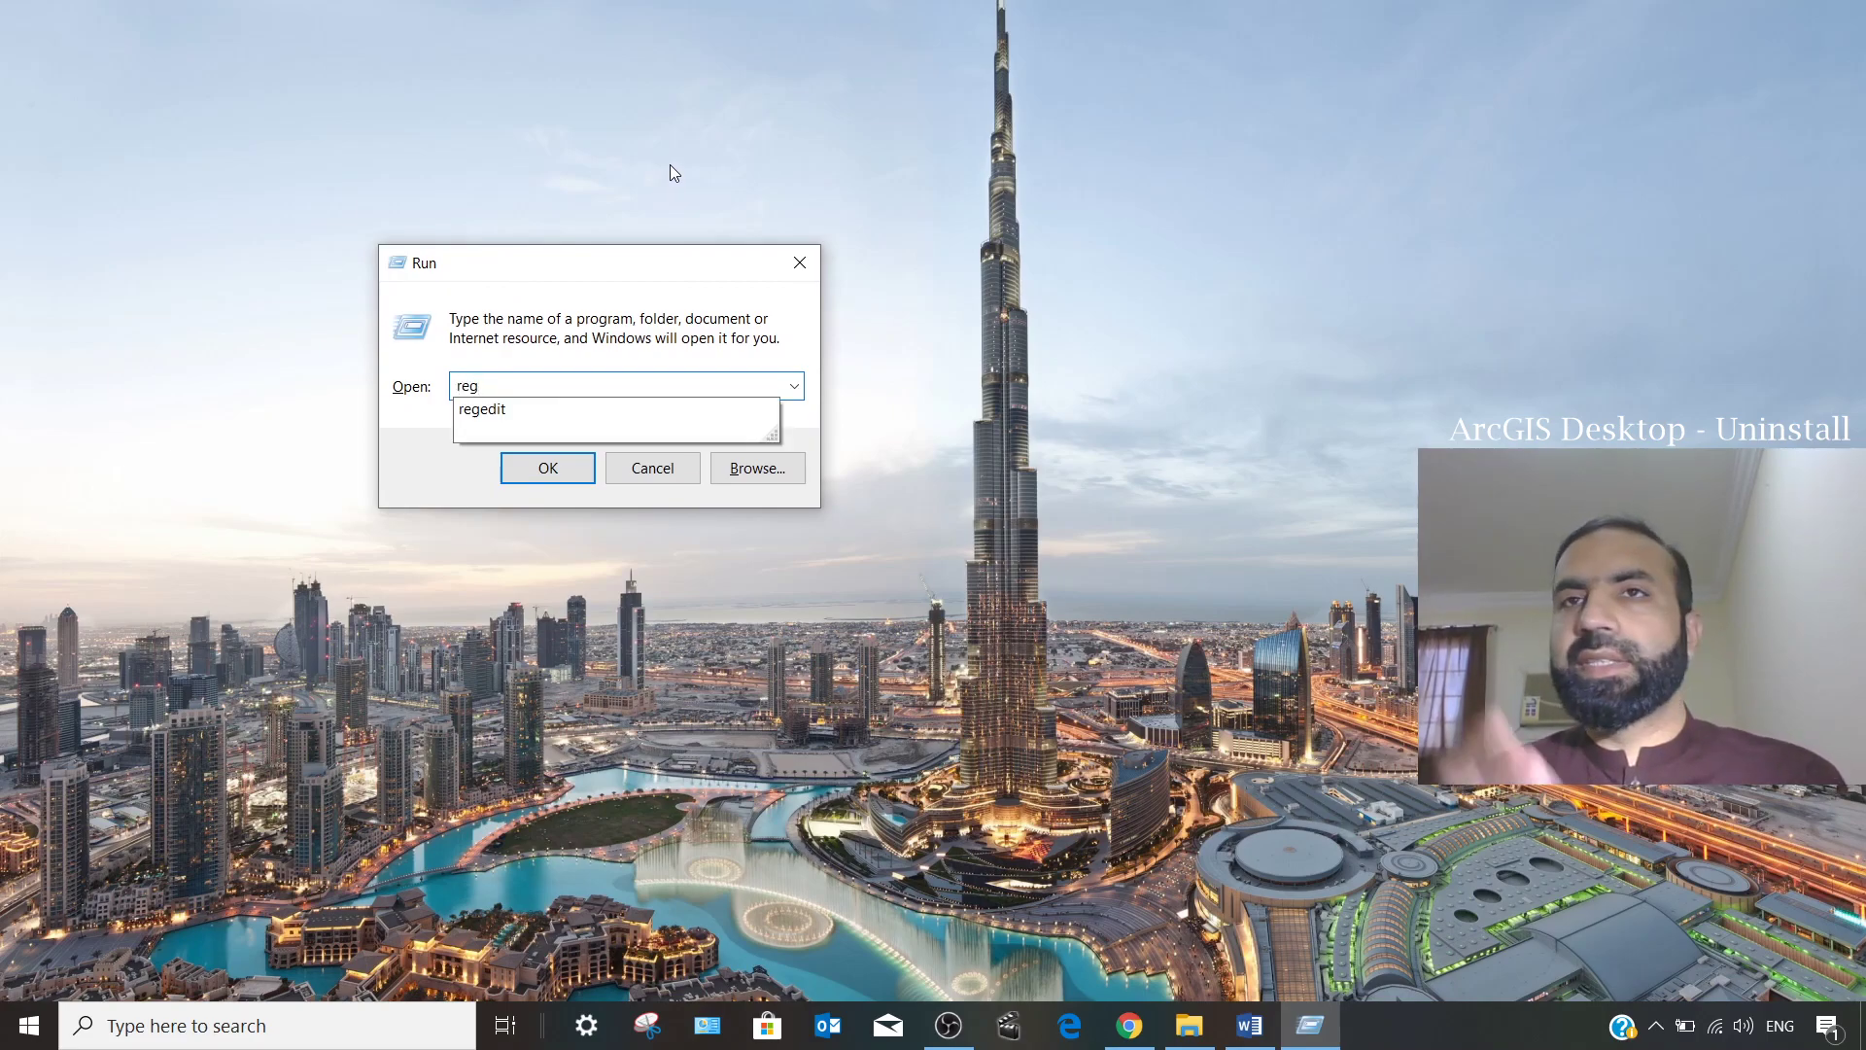
pyautogui.write('edit')
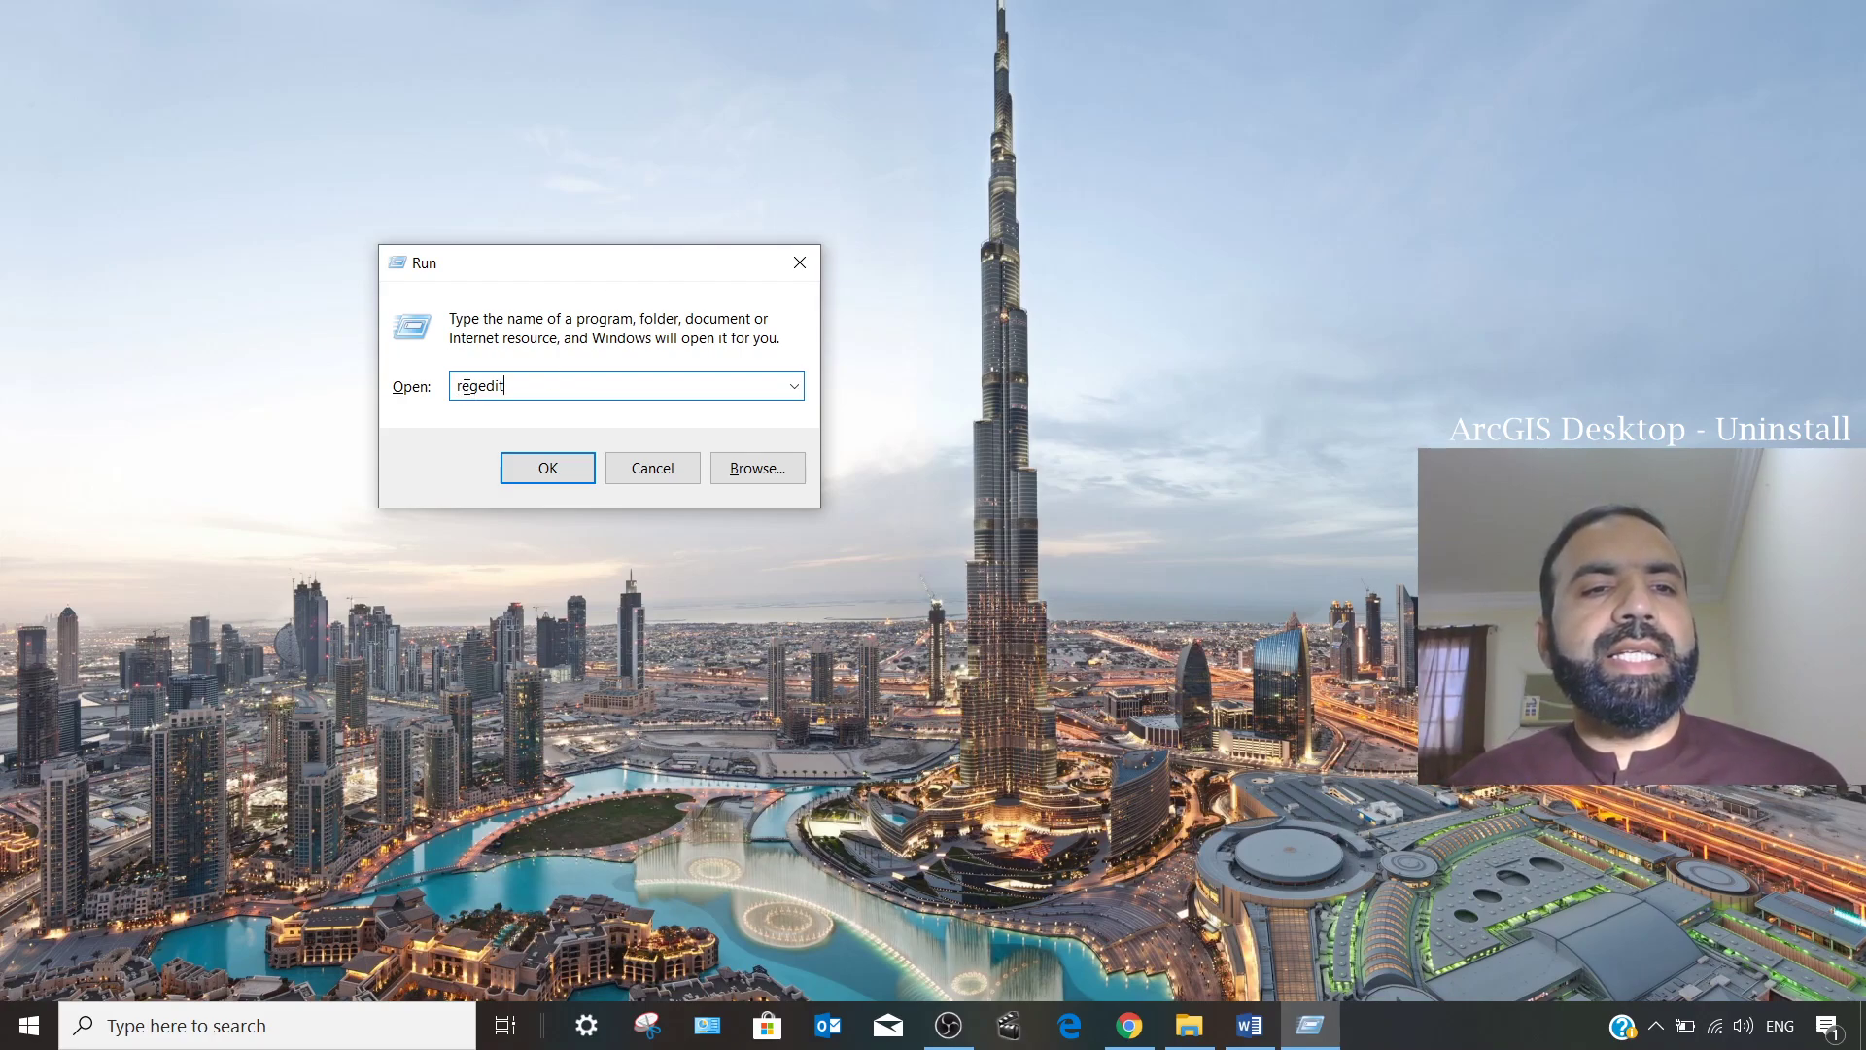
pyautogui.click(530, 468)
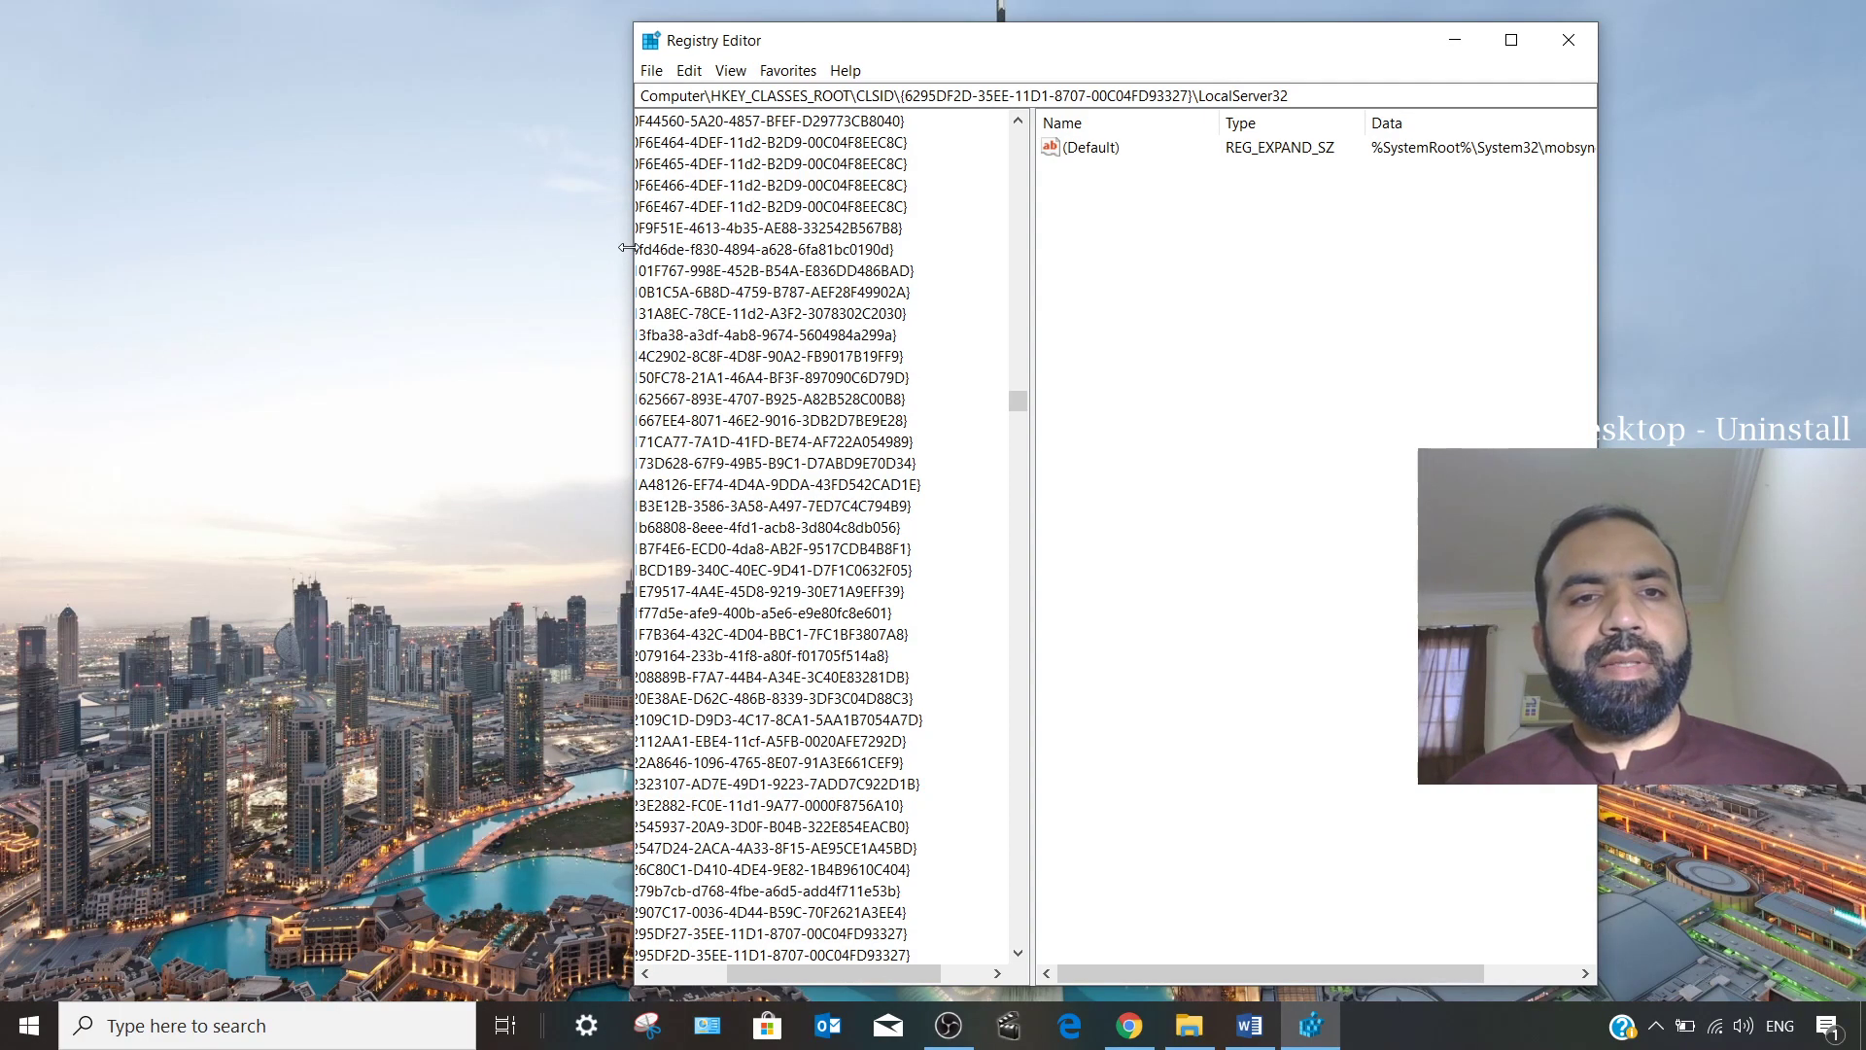
# Enlarge the Registry Editor window and collapse the HKEY_CLASSES_ROOT branch so only the root keys are listed.
pyautogui.moveTo(627, 248); pyautogui.dragTo(256, 248)
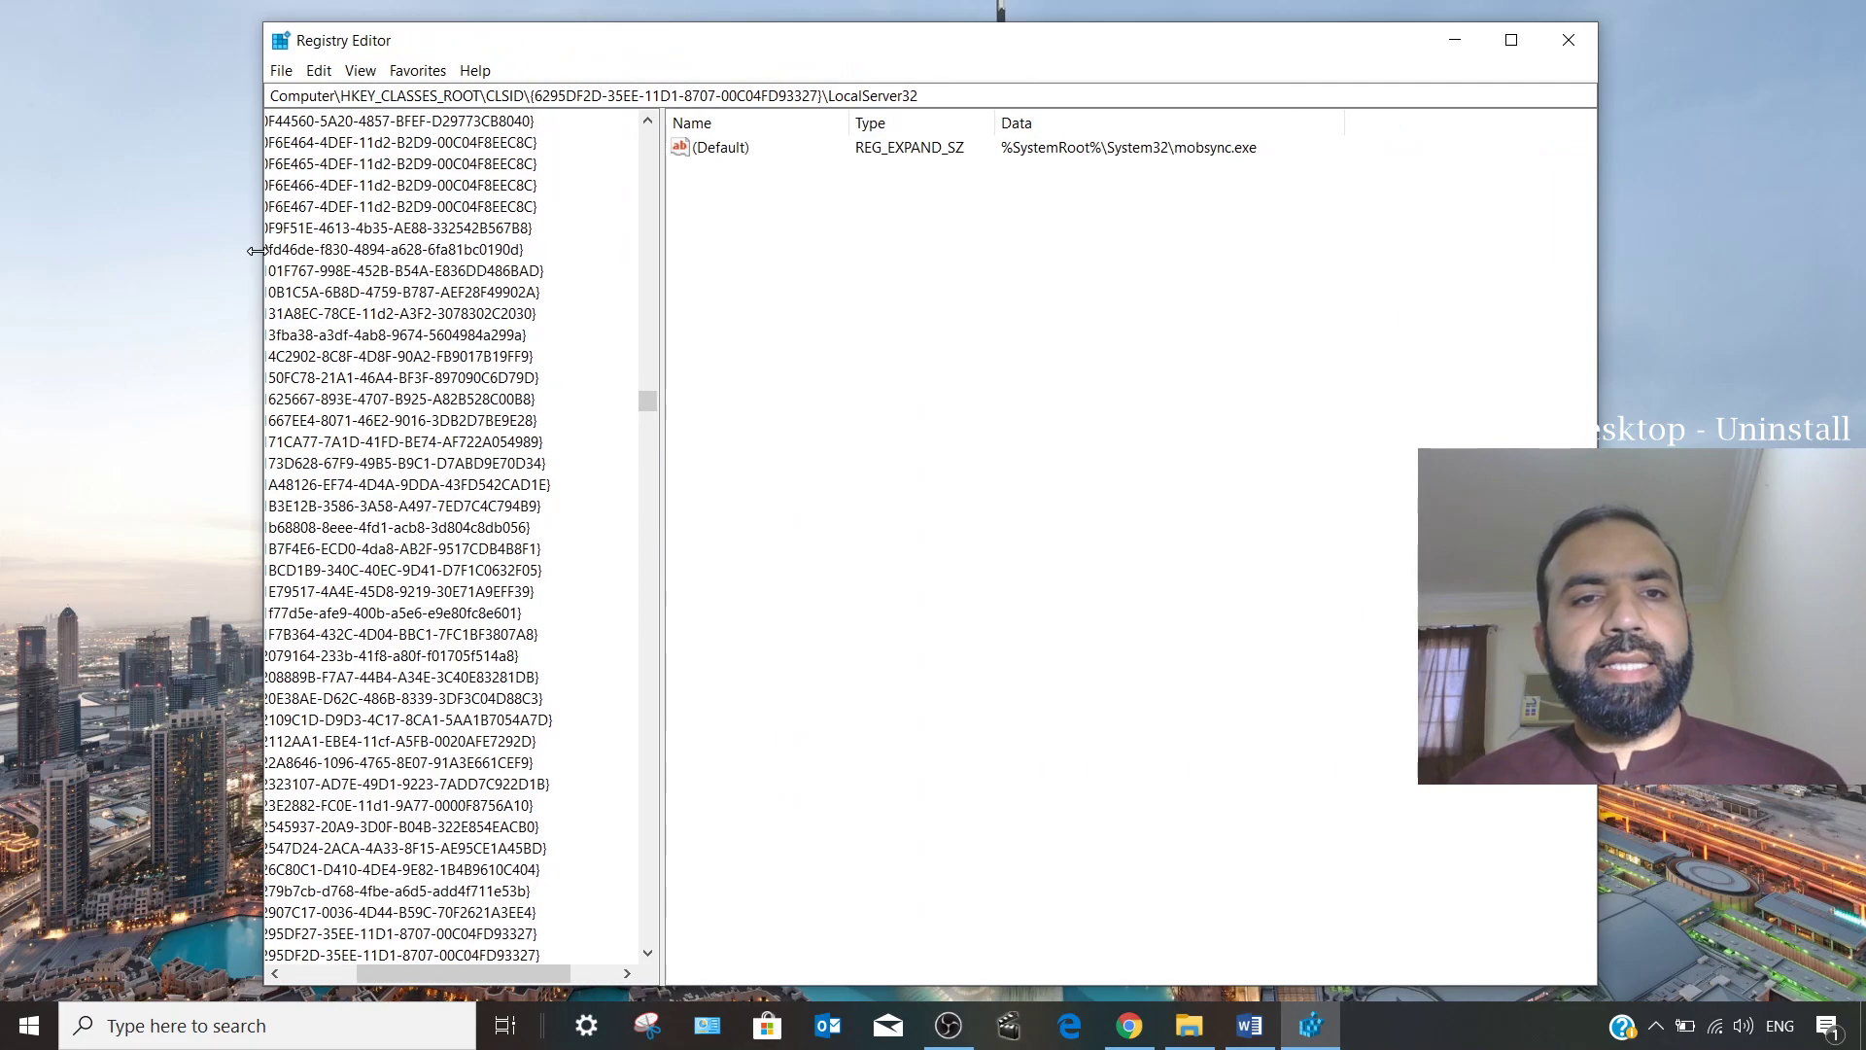
pyautogui.moveTo(654, 404); pyautogui.dragTo(652, 144)
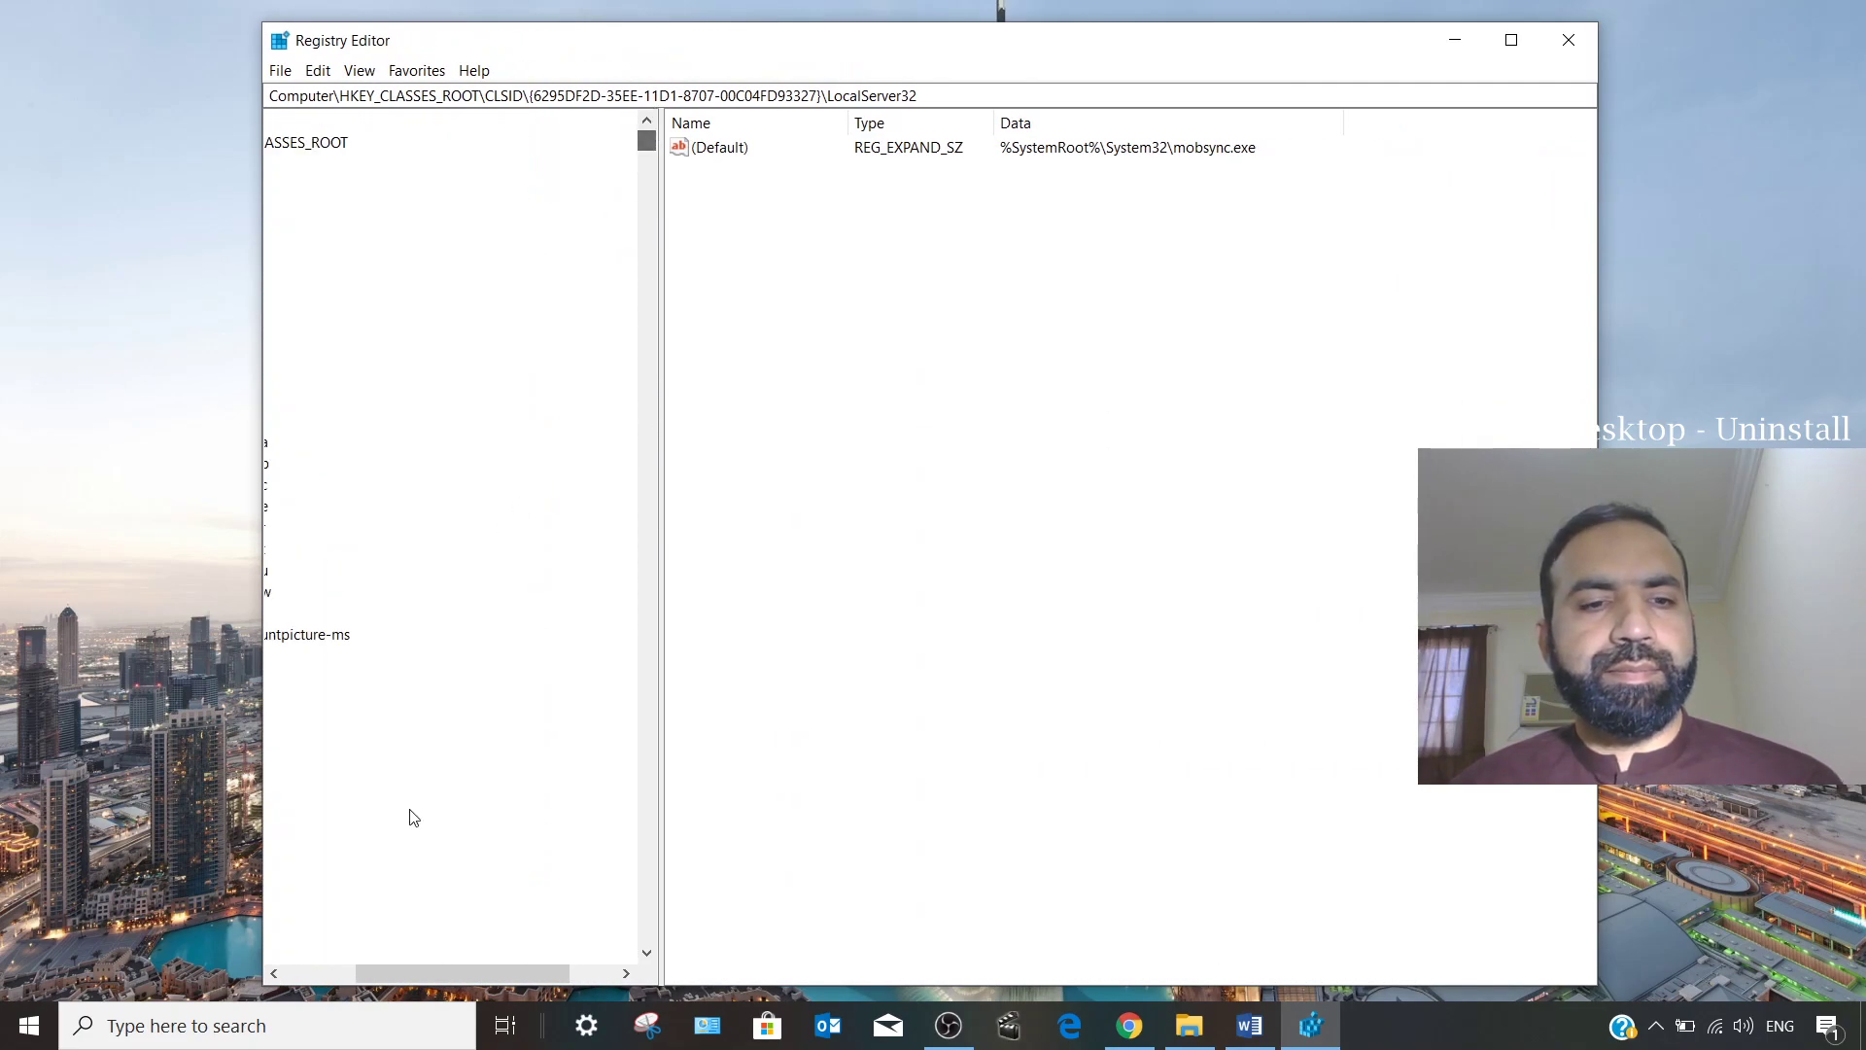
pyautogui.moveTo(408, 973); pyautogui.dragTo(314, 980)
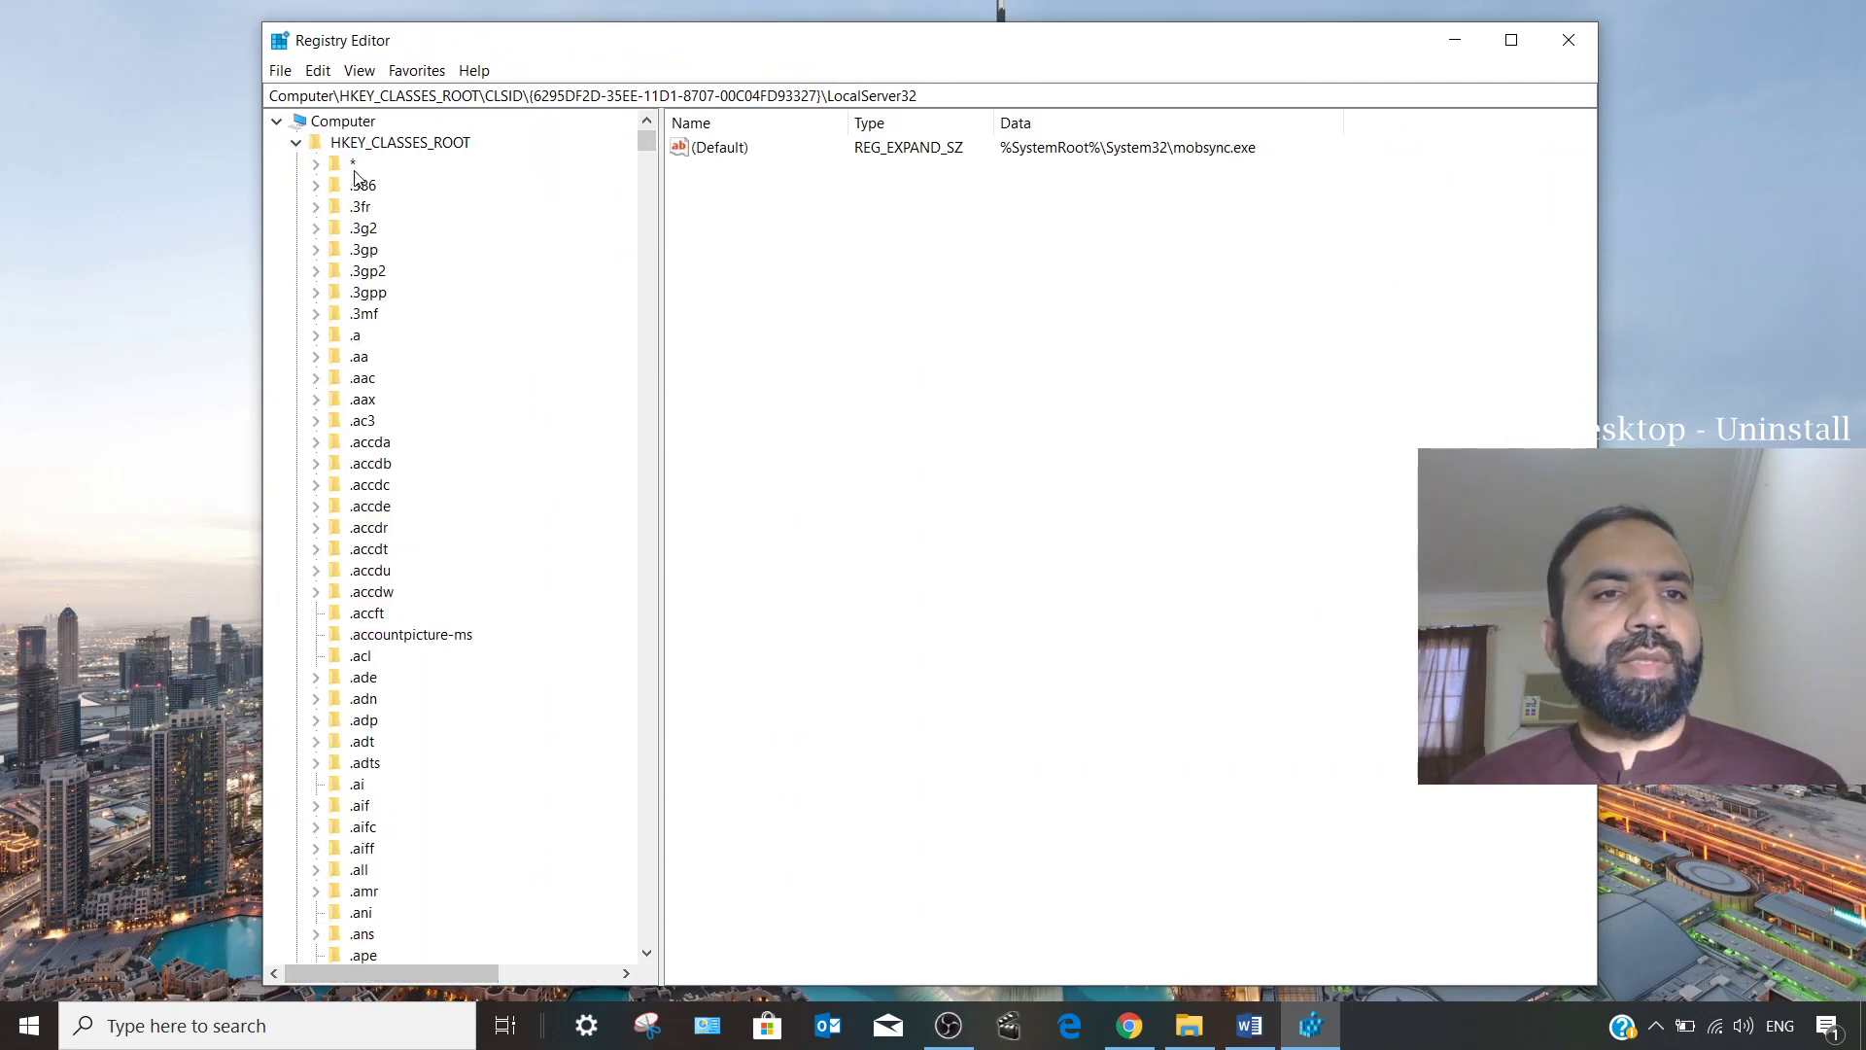
pyautogui.click(297, 144)
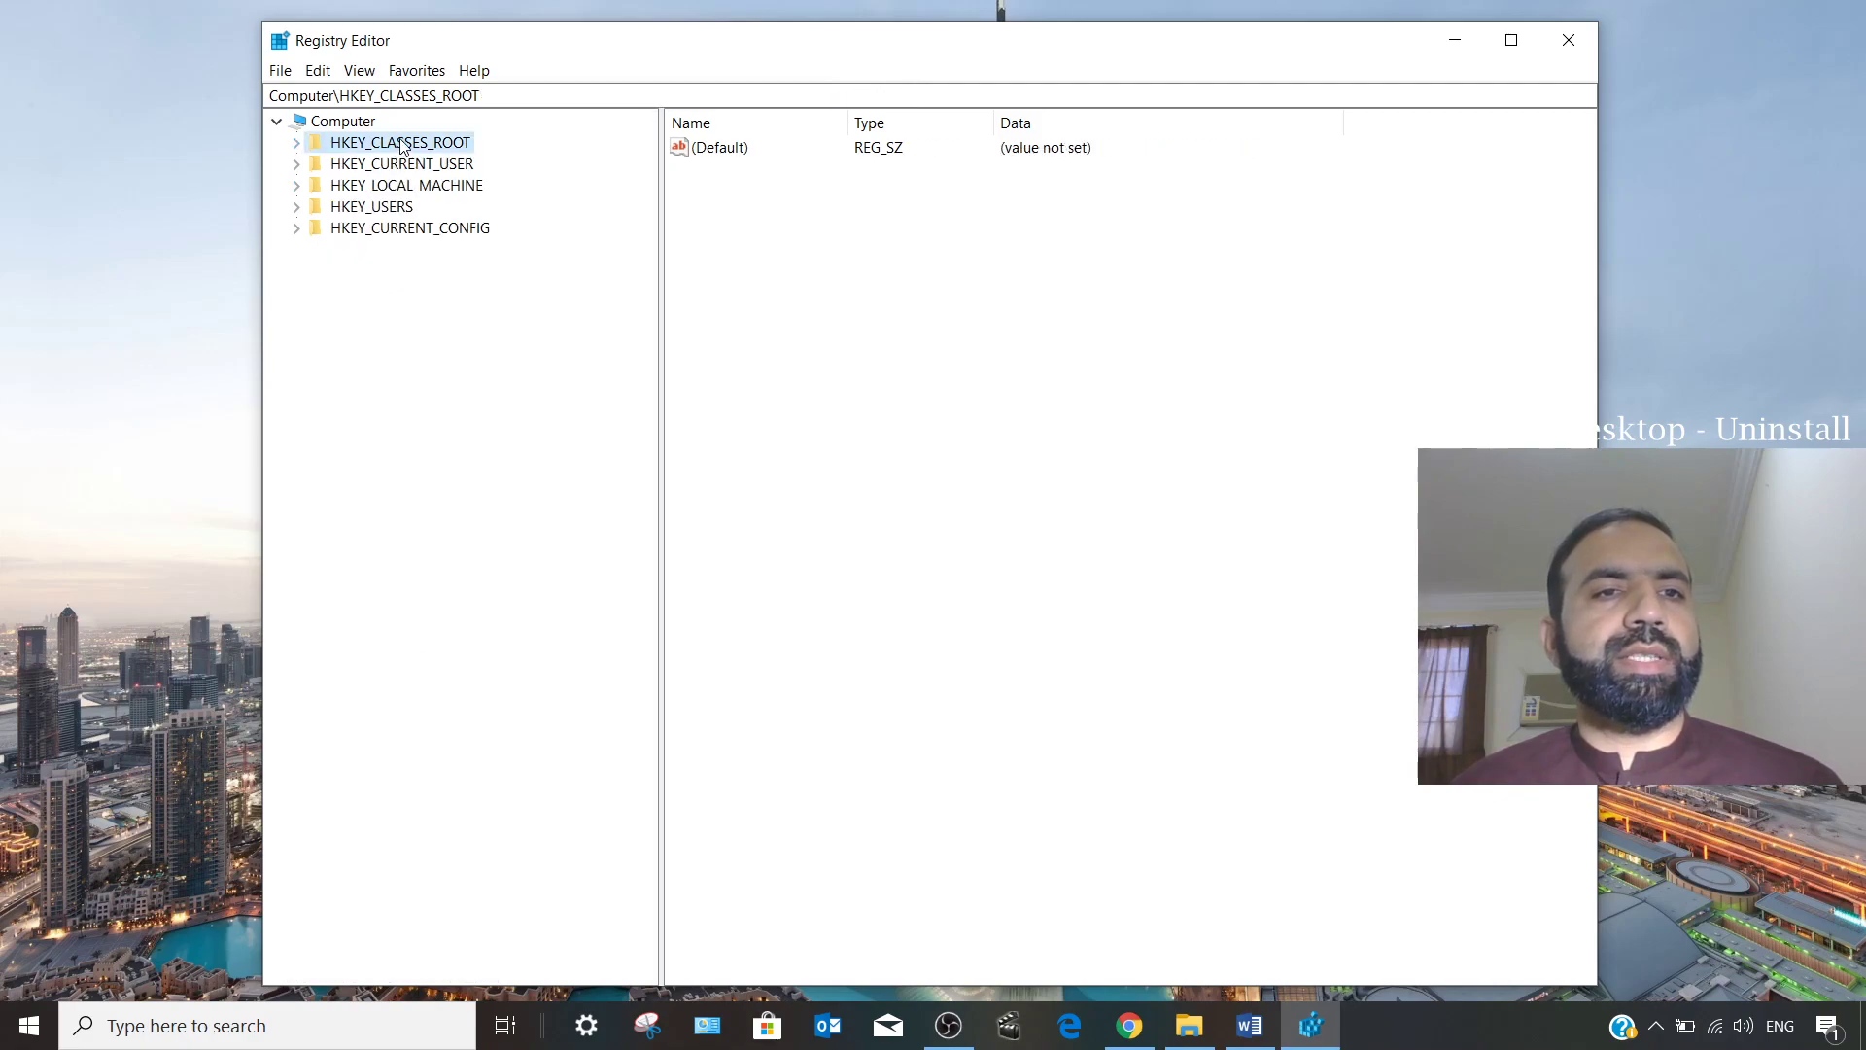
# Check HKEY_LOCAL_MACHINE\SOFTWARE and HKEY_USERS for a leftover ESRI key, collapsing each branch after inspection.
pyautogui.click(297, 186)
pyautogui.click(342, 189)
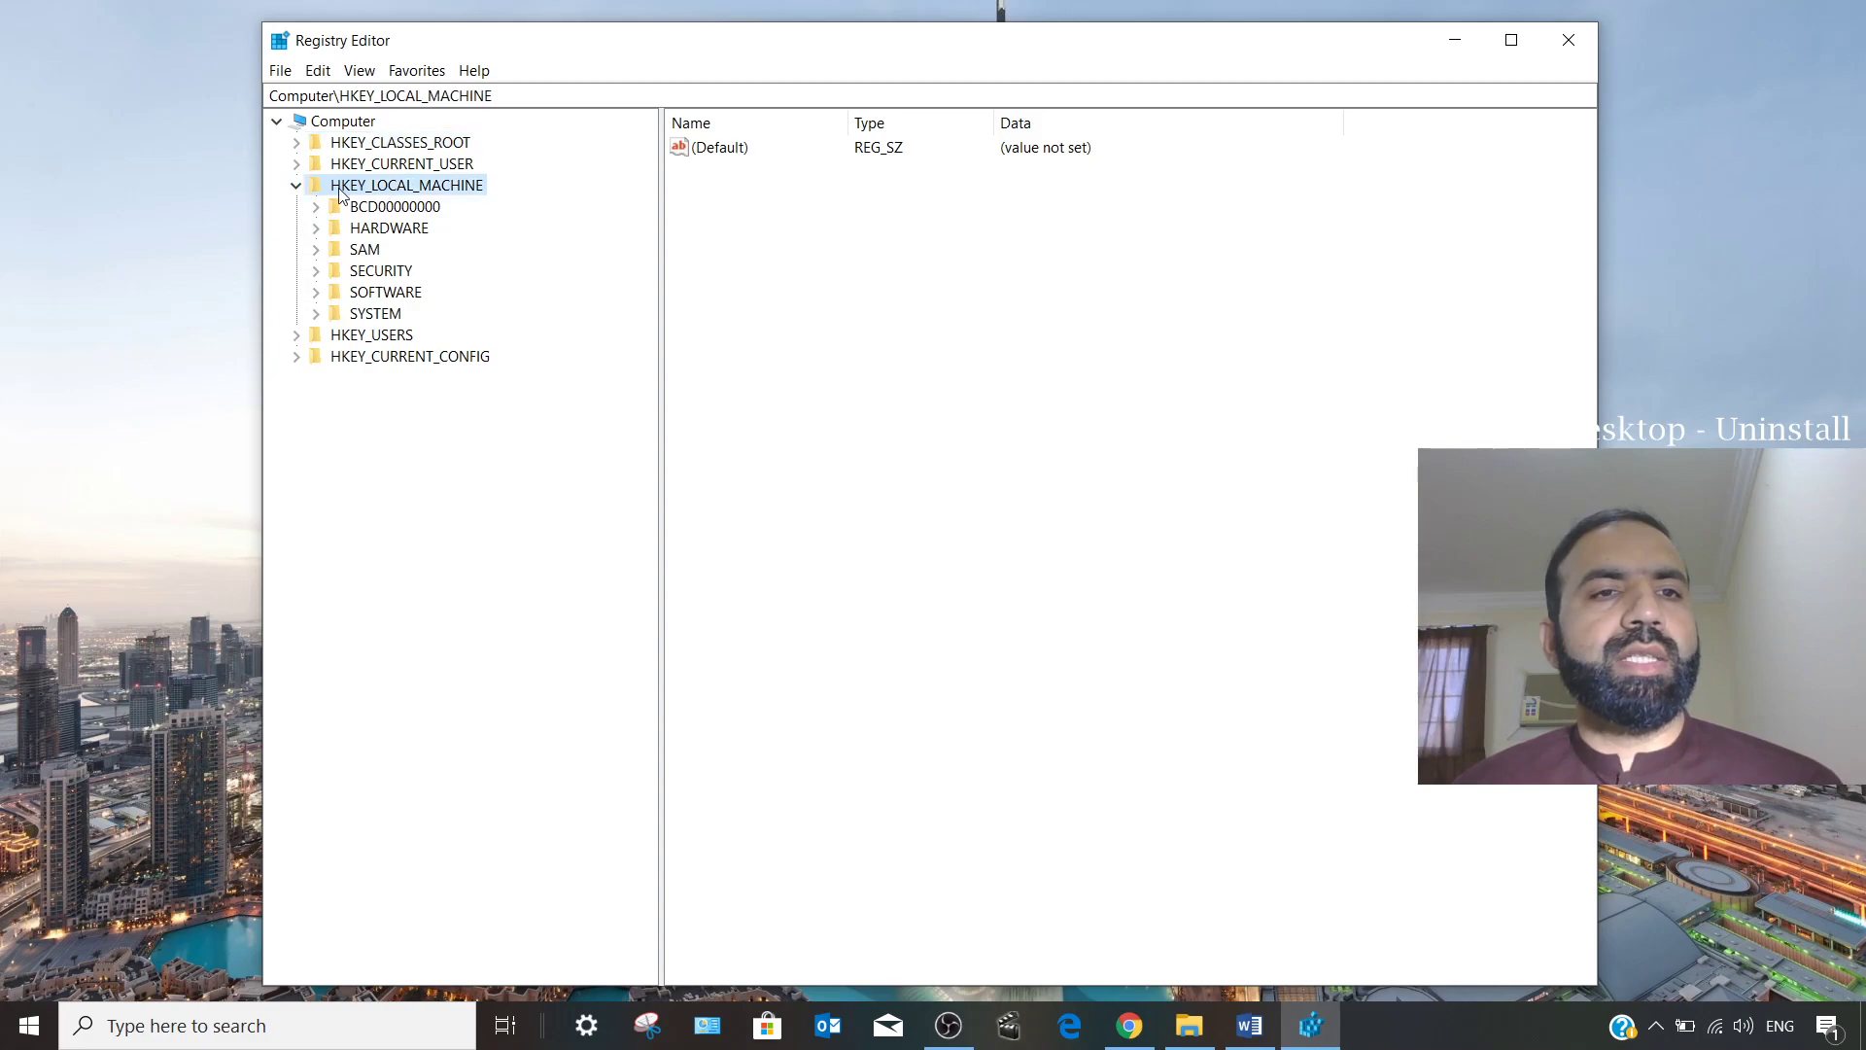
pyautogui.click(362, 297)
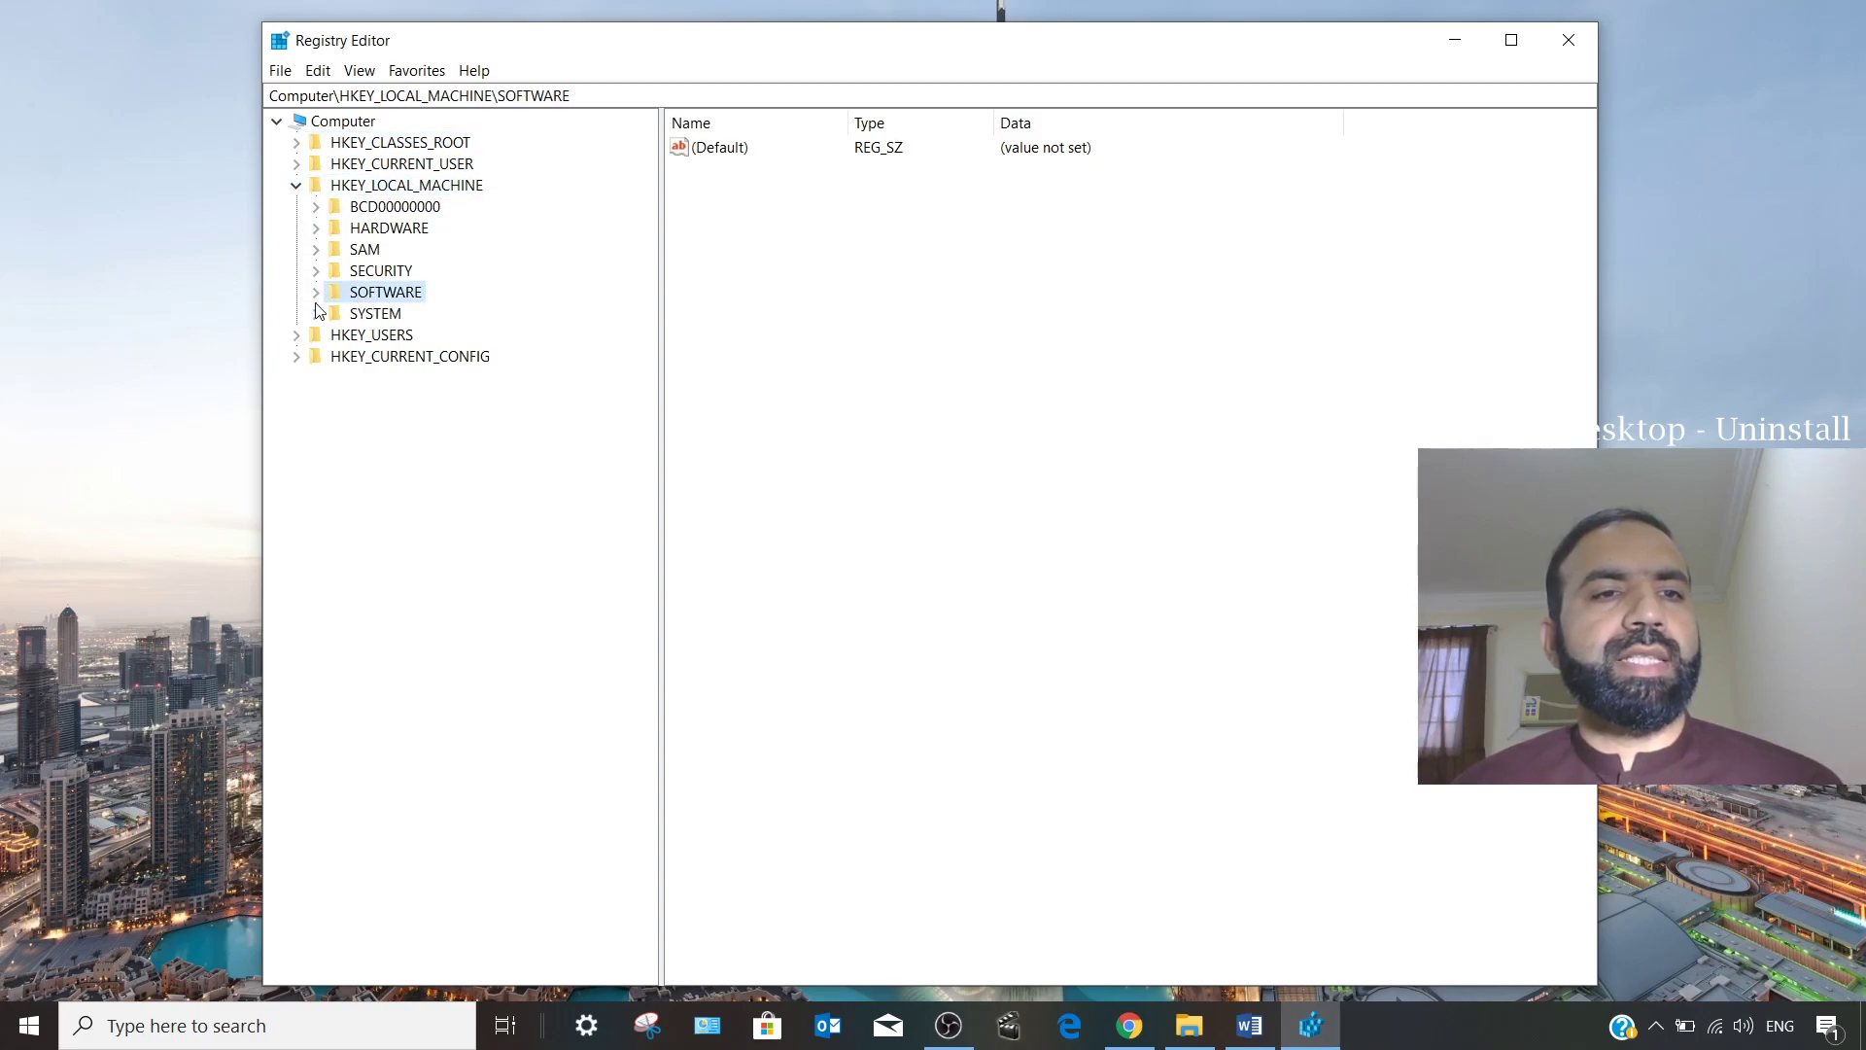
pyautogui.click(316, 293)
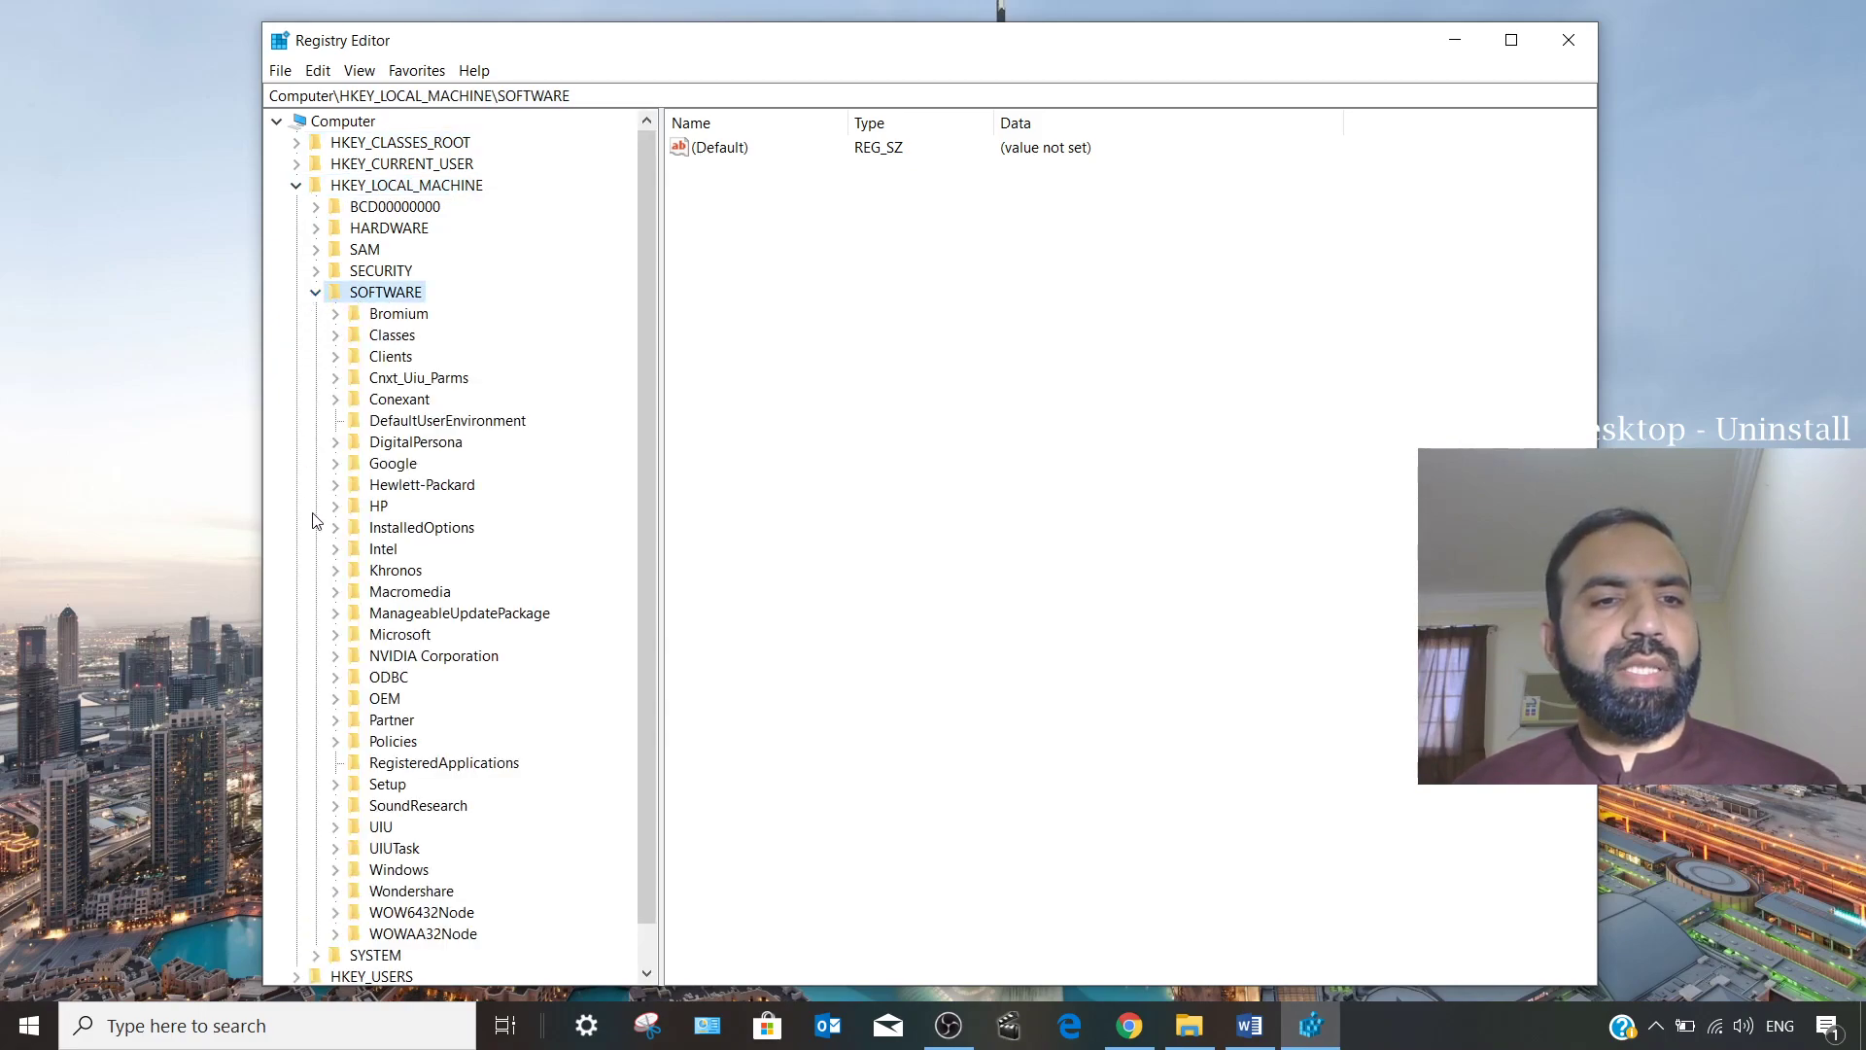
pyautogui.click(317, 293)
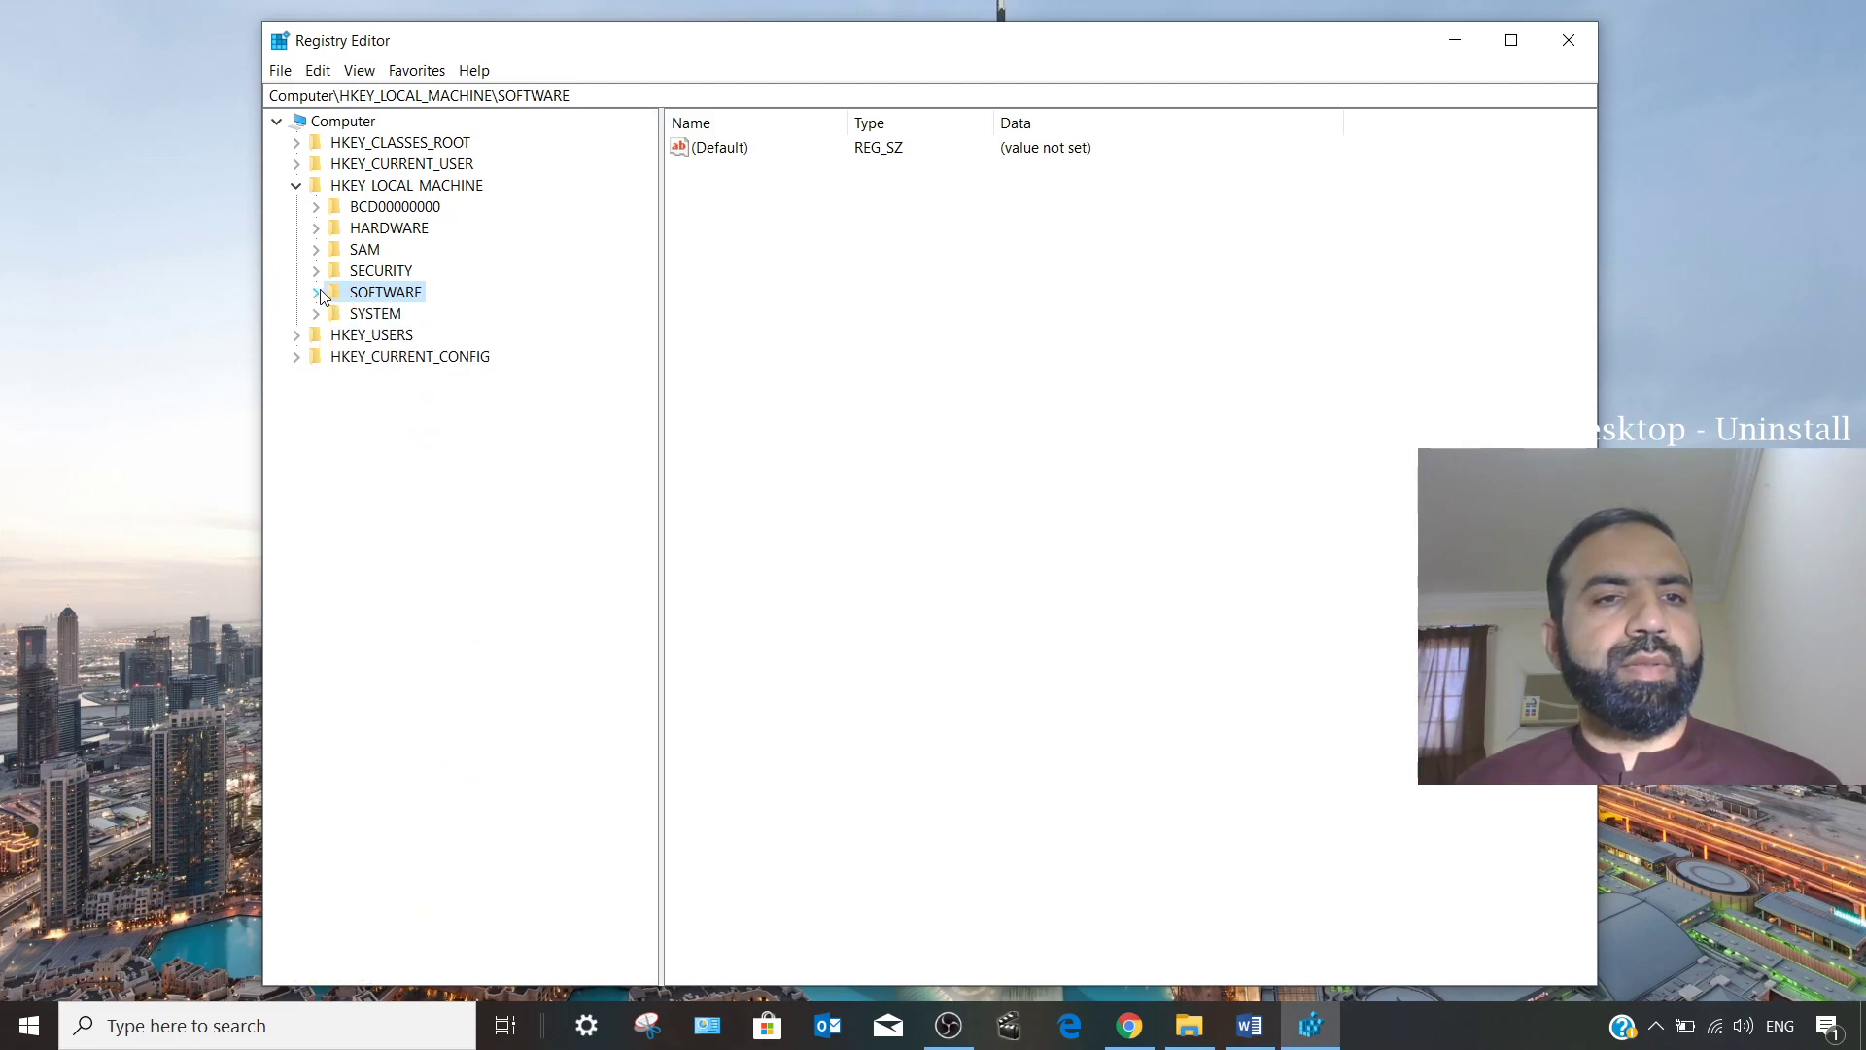
pyautogui.click(297, 337)
pyautogui.click(297, 336)
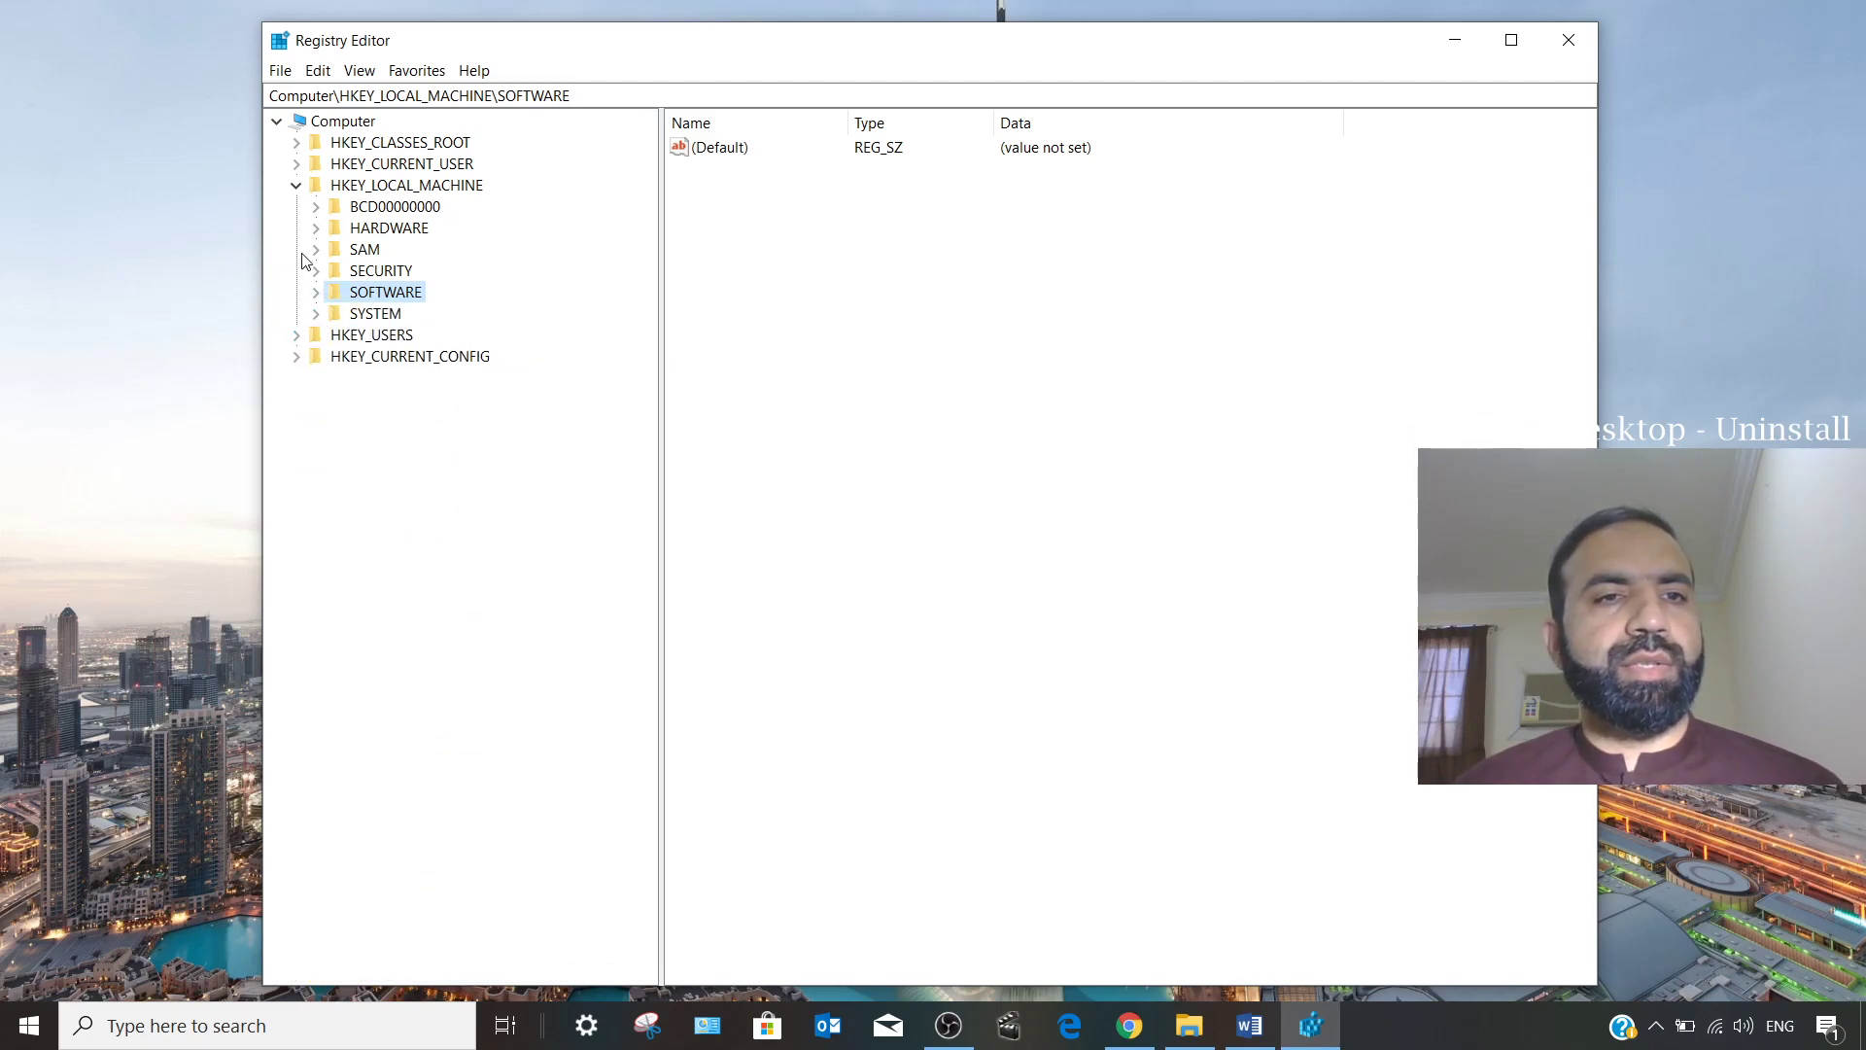
pyautogui.click(296, 184)
# Delete the ESRI key from HKEY_CURRENT_USER\Software and collapse the HKEY_CURRENT_USER branch.
pyautogui.click(403, 167)
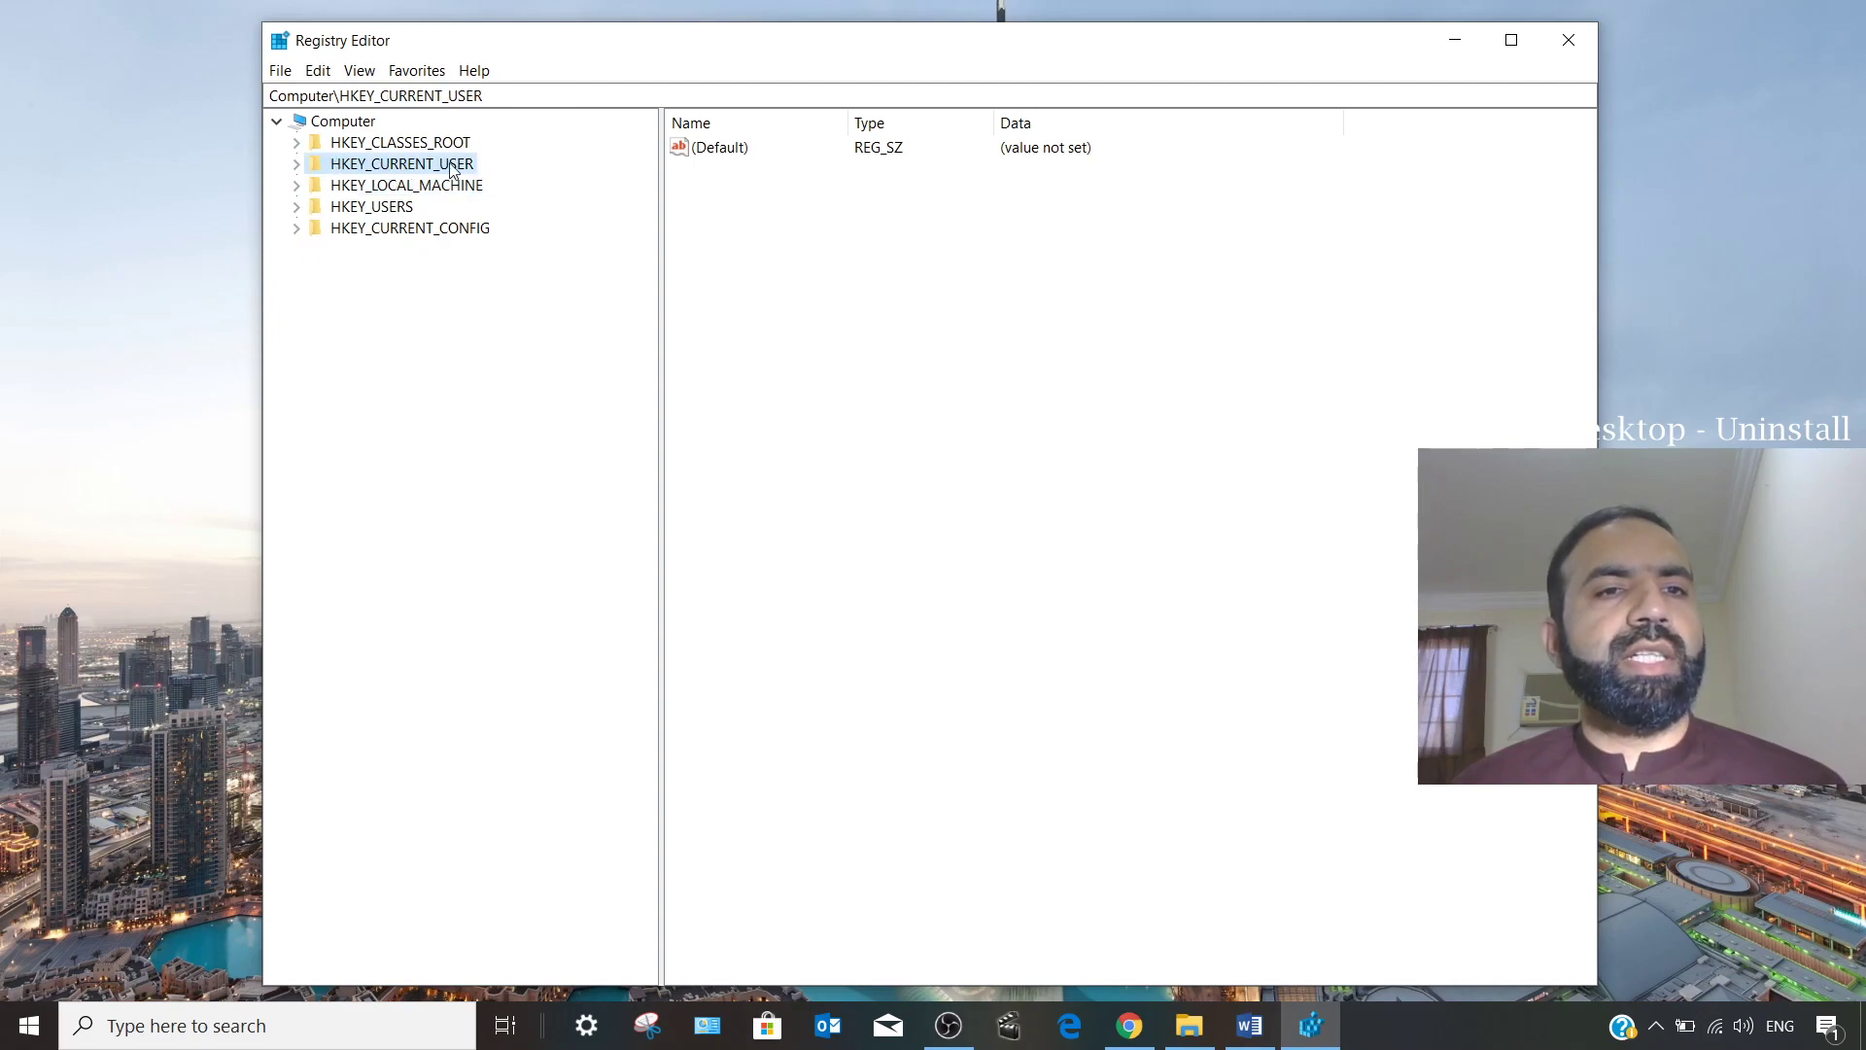
pyautogui.click(296, 166)
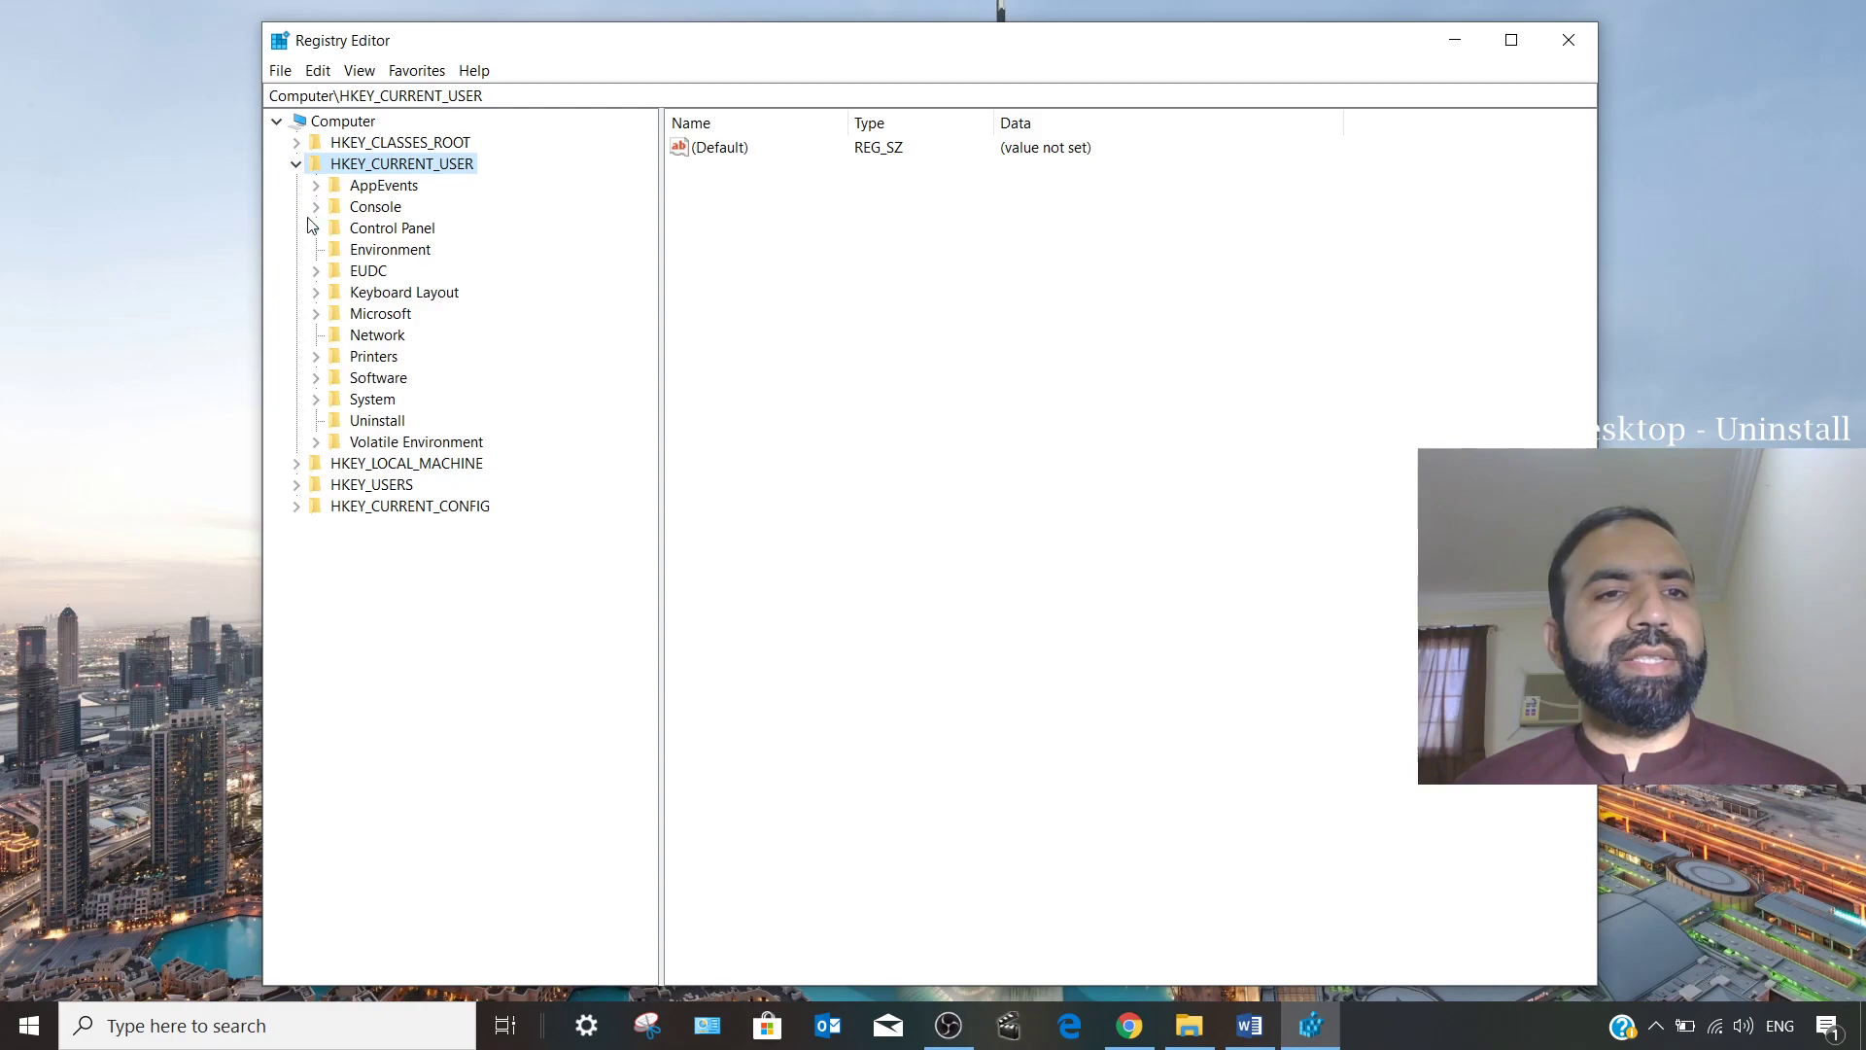
pyautogui.click(316, 378)
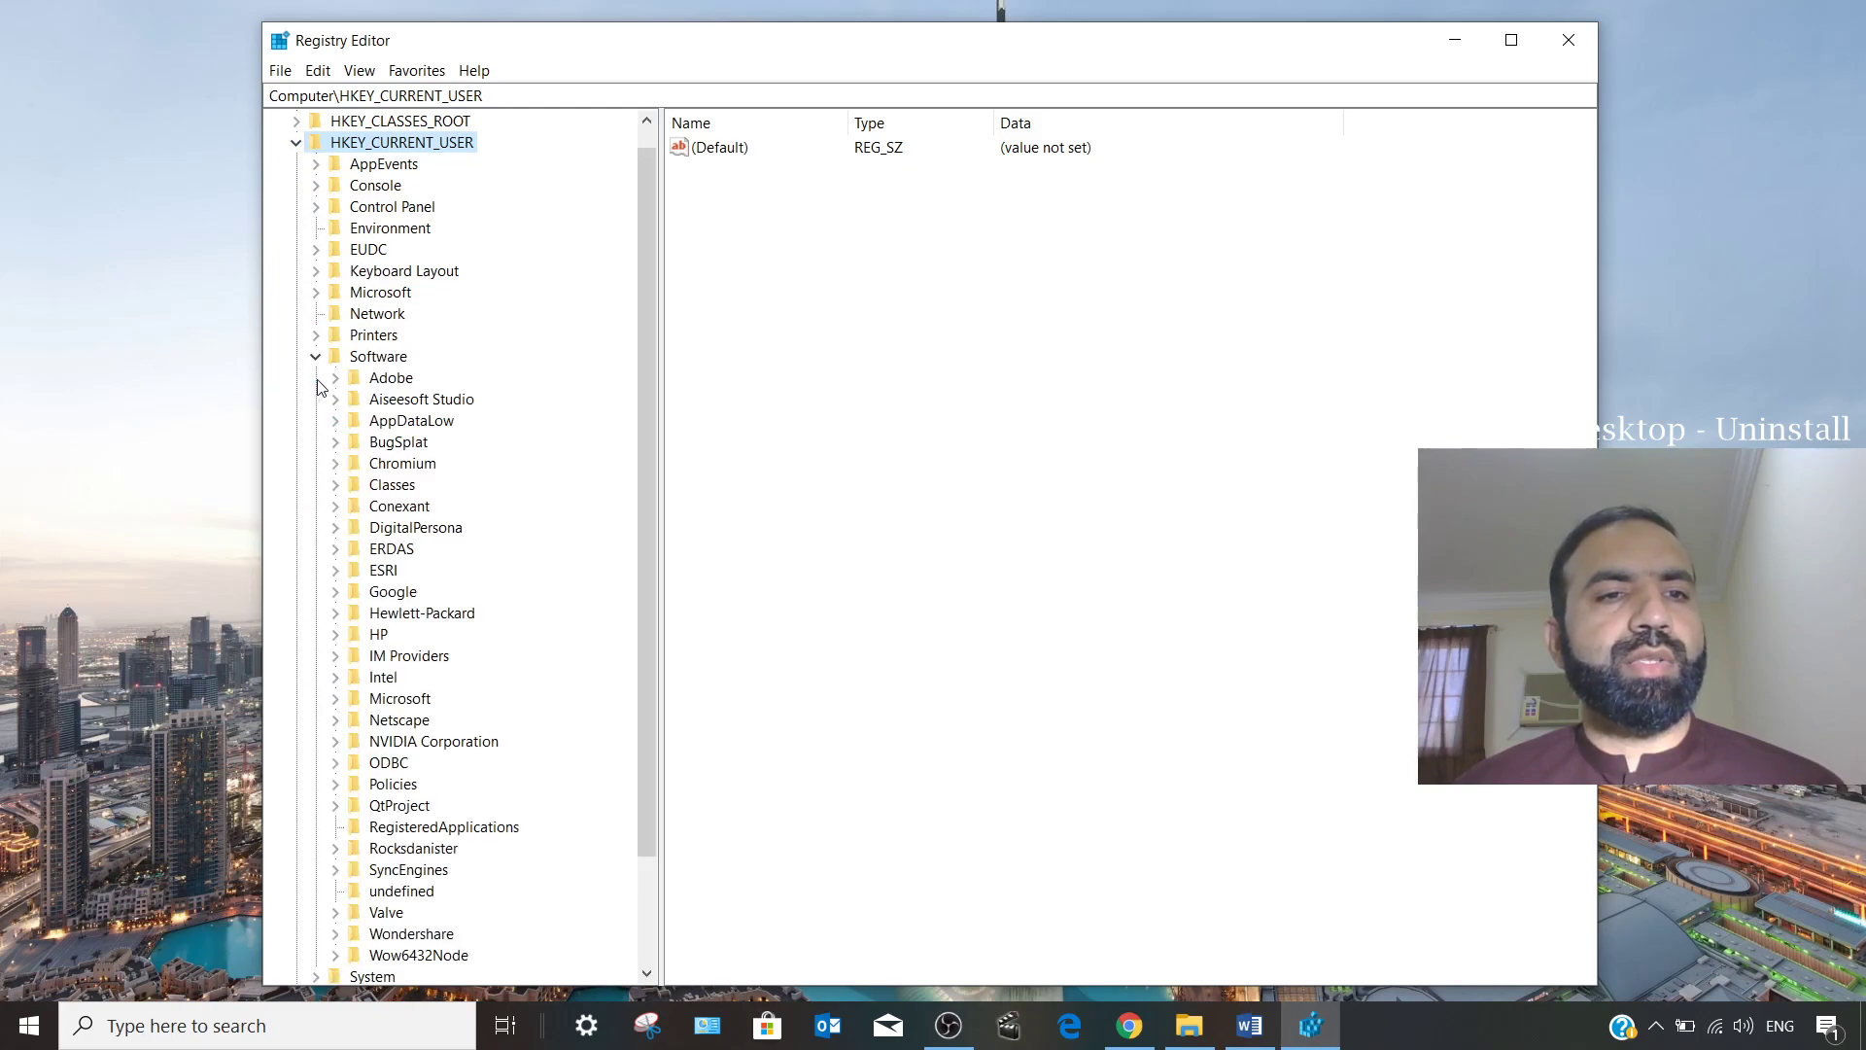
pyautogui.click(382, 358)
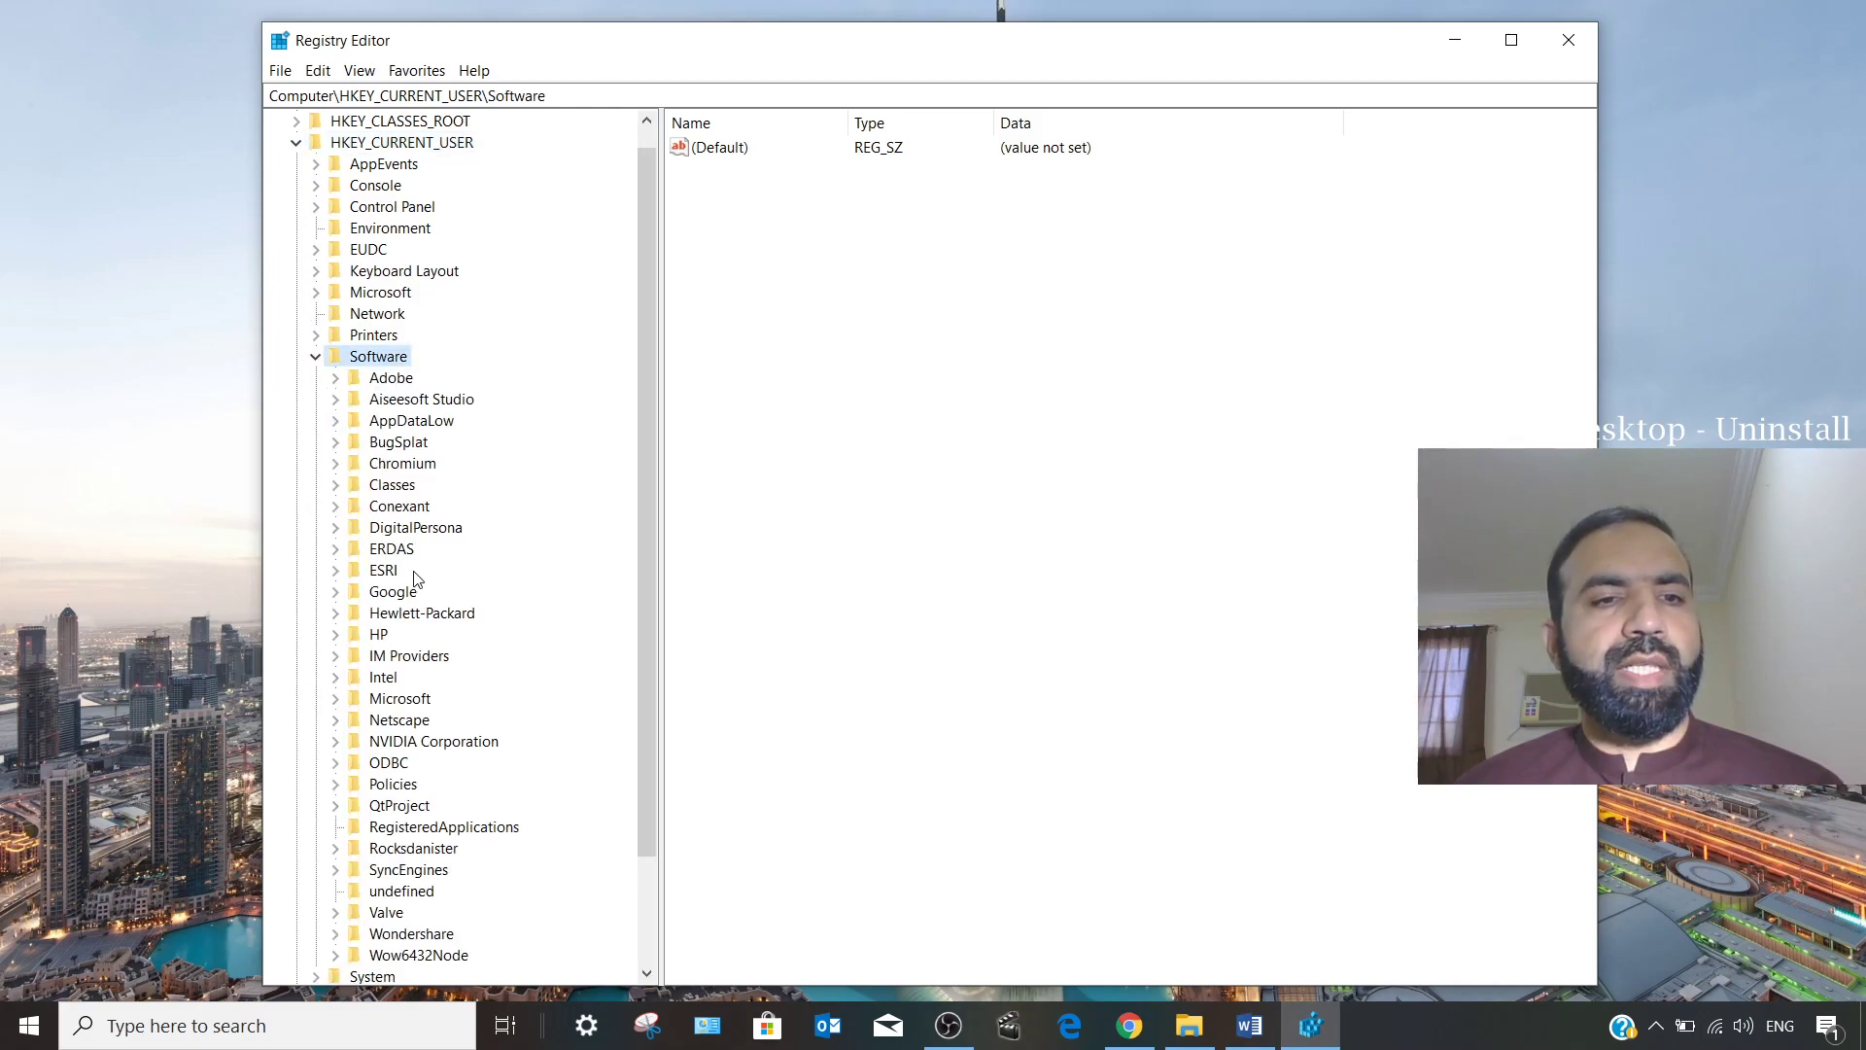
pyautogui.click(378, 587)
pyautogui.click(381, 572)
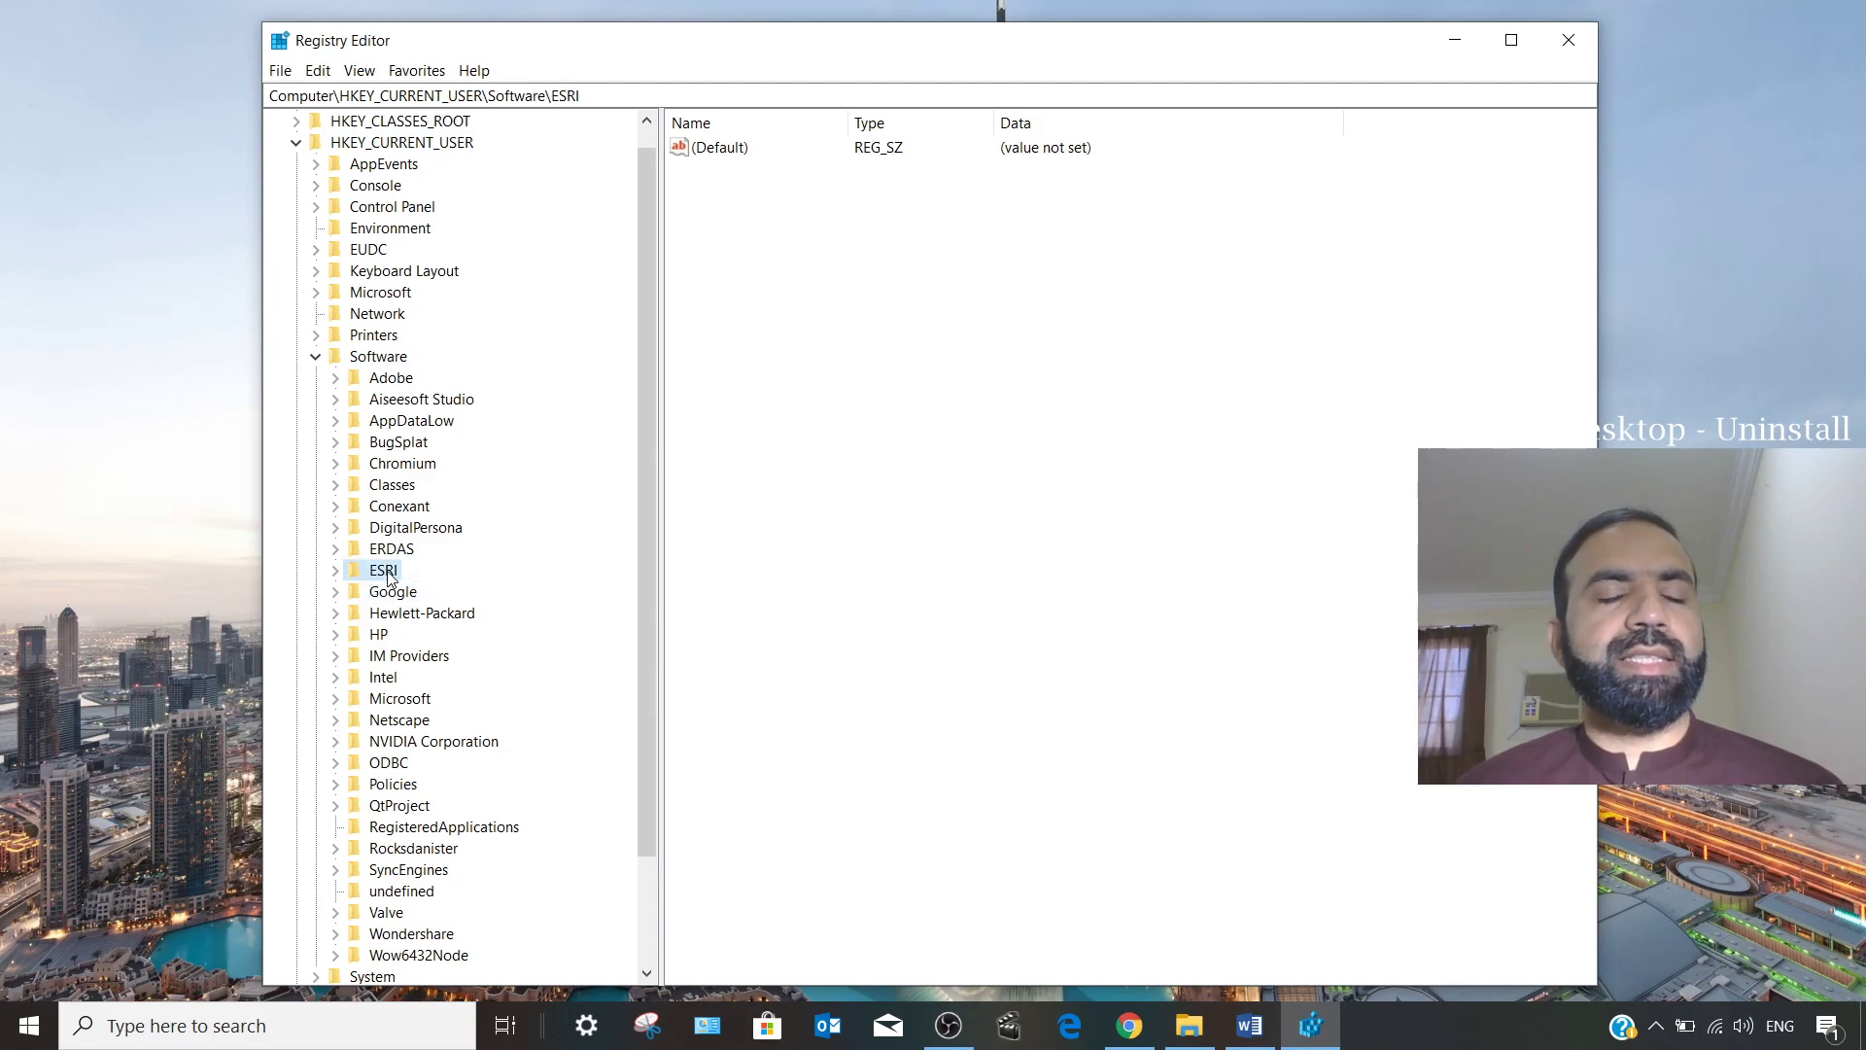
pyautogui.rightClick(388, 573)
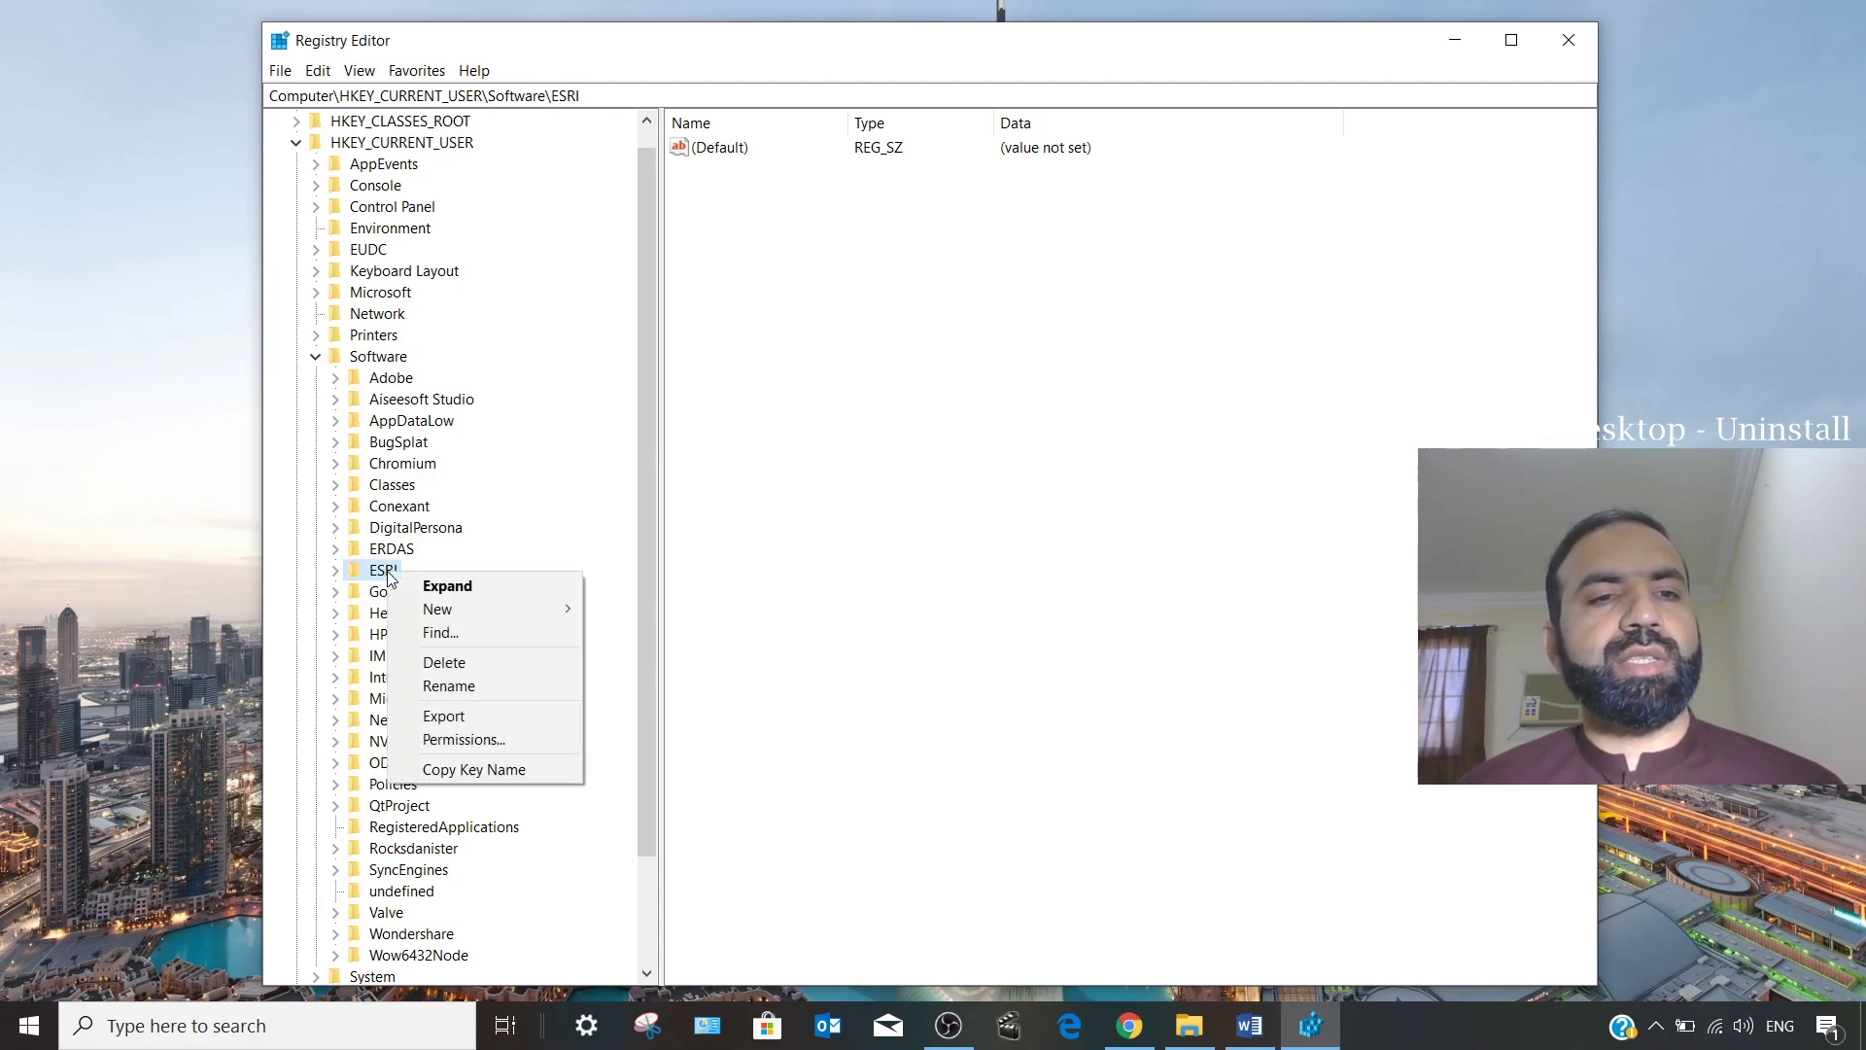
pyautogui.click(414, 667)
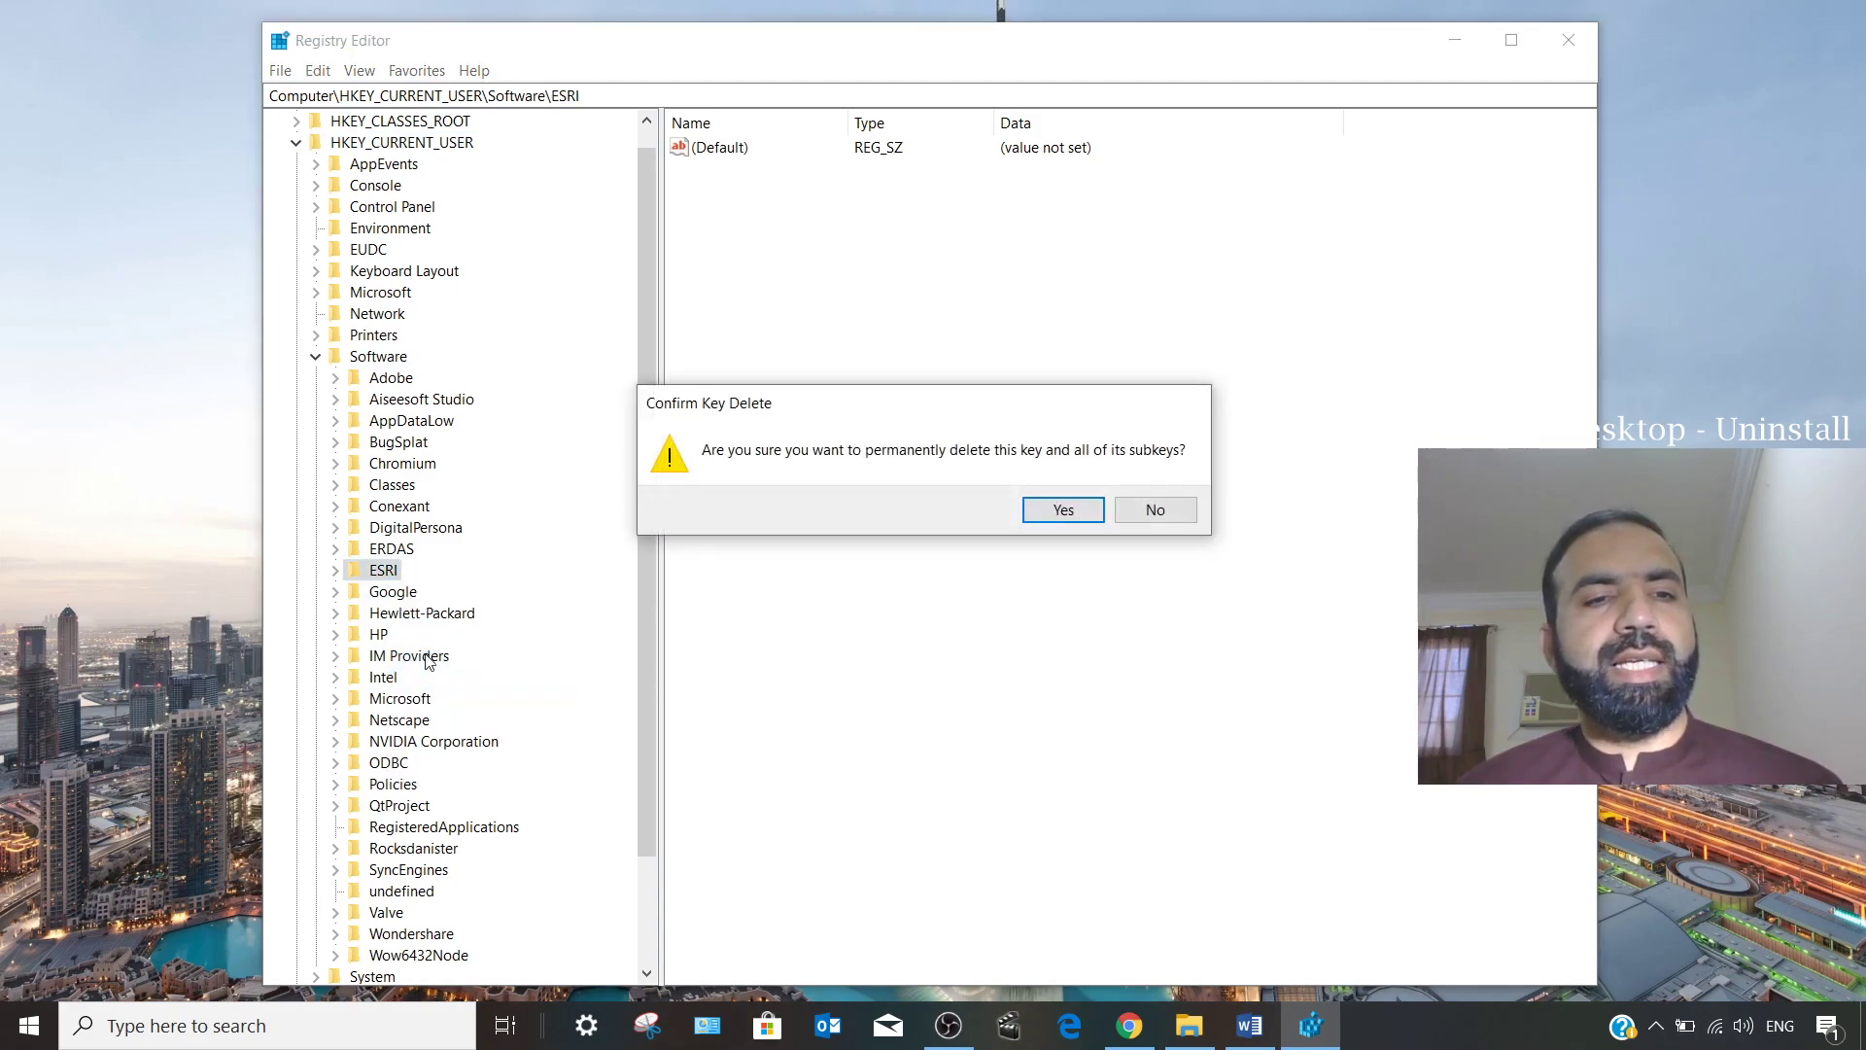
pyautogui.click(1058, 515)
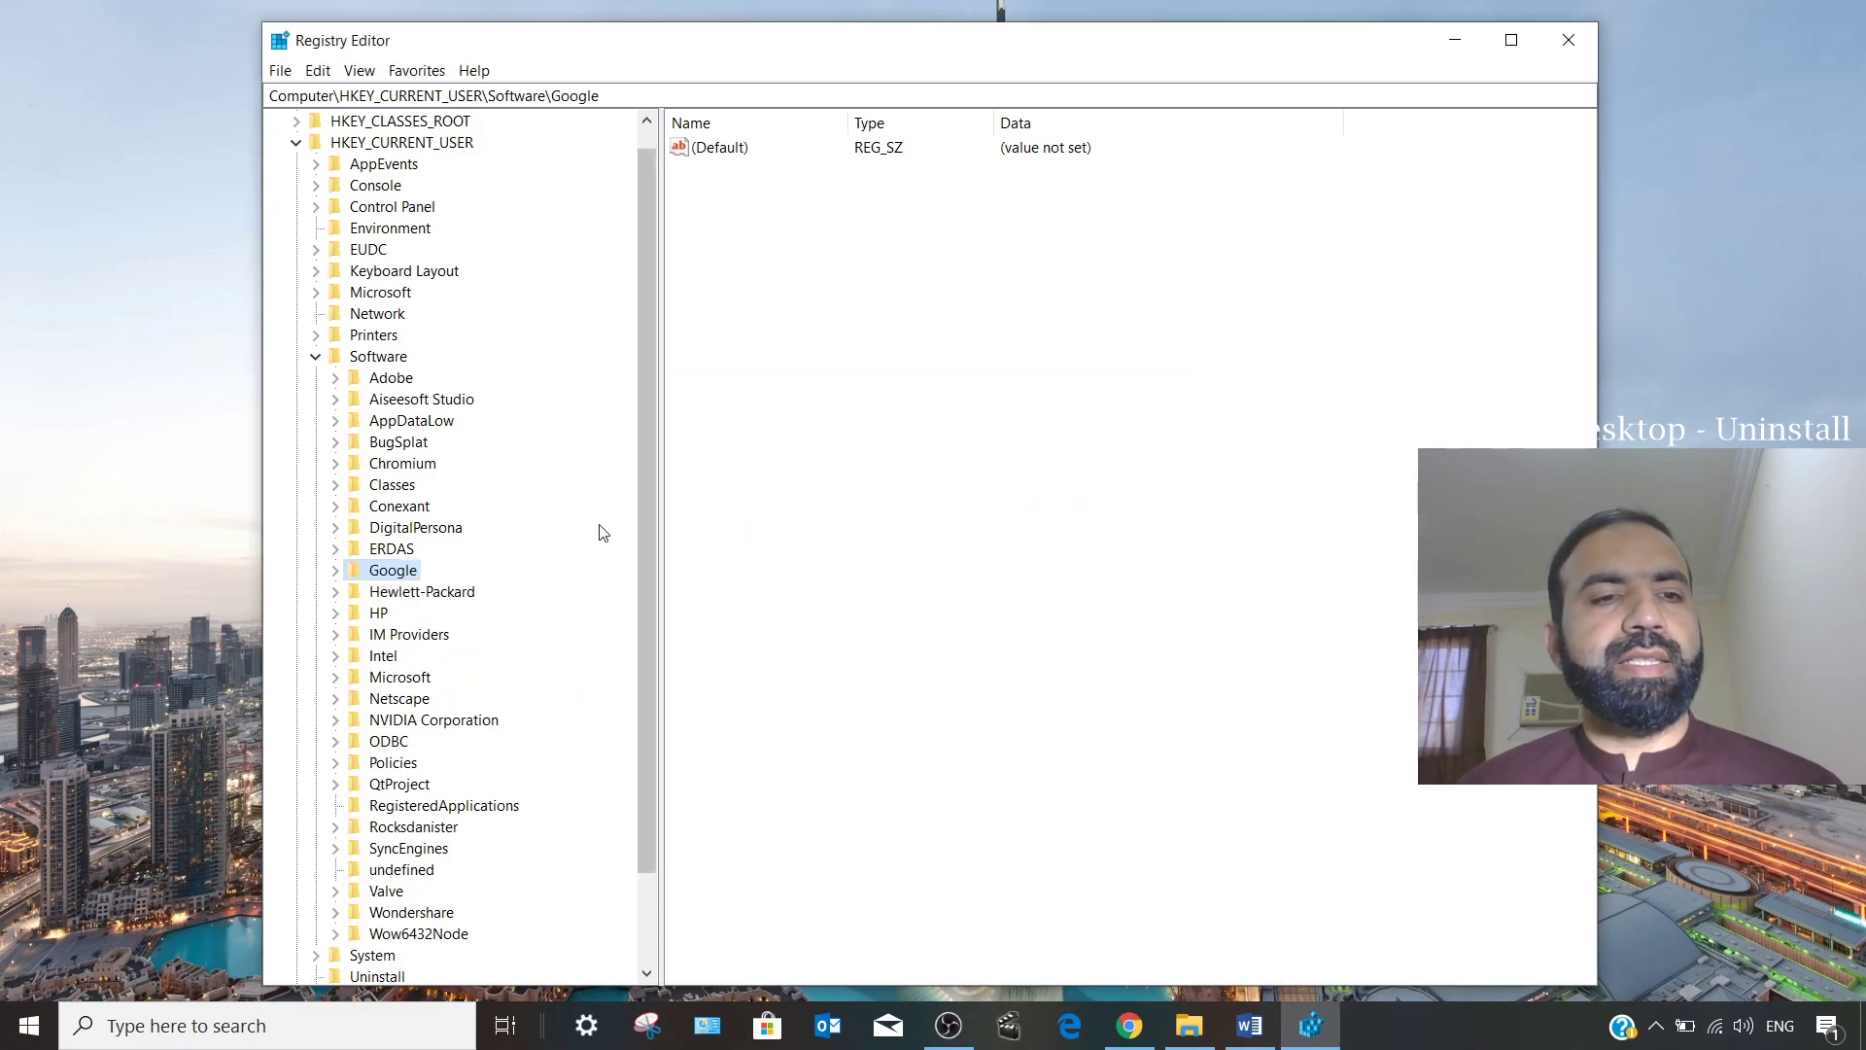
pyautogui.click(317, 358)
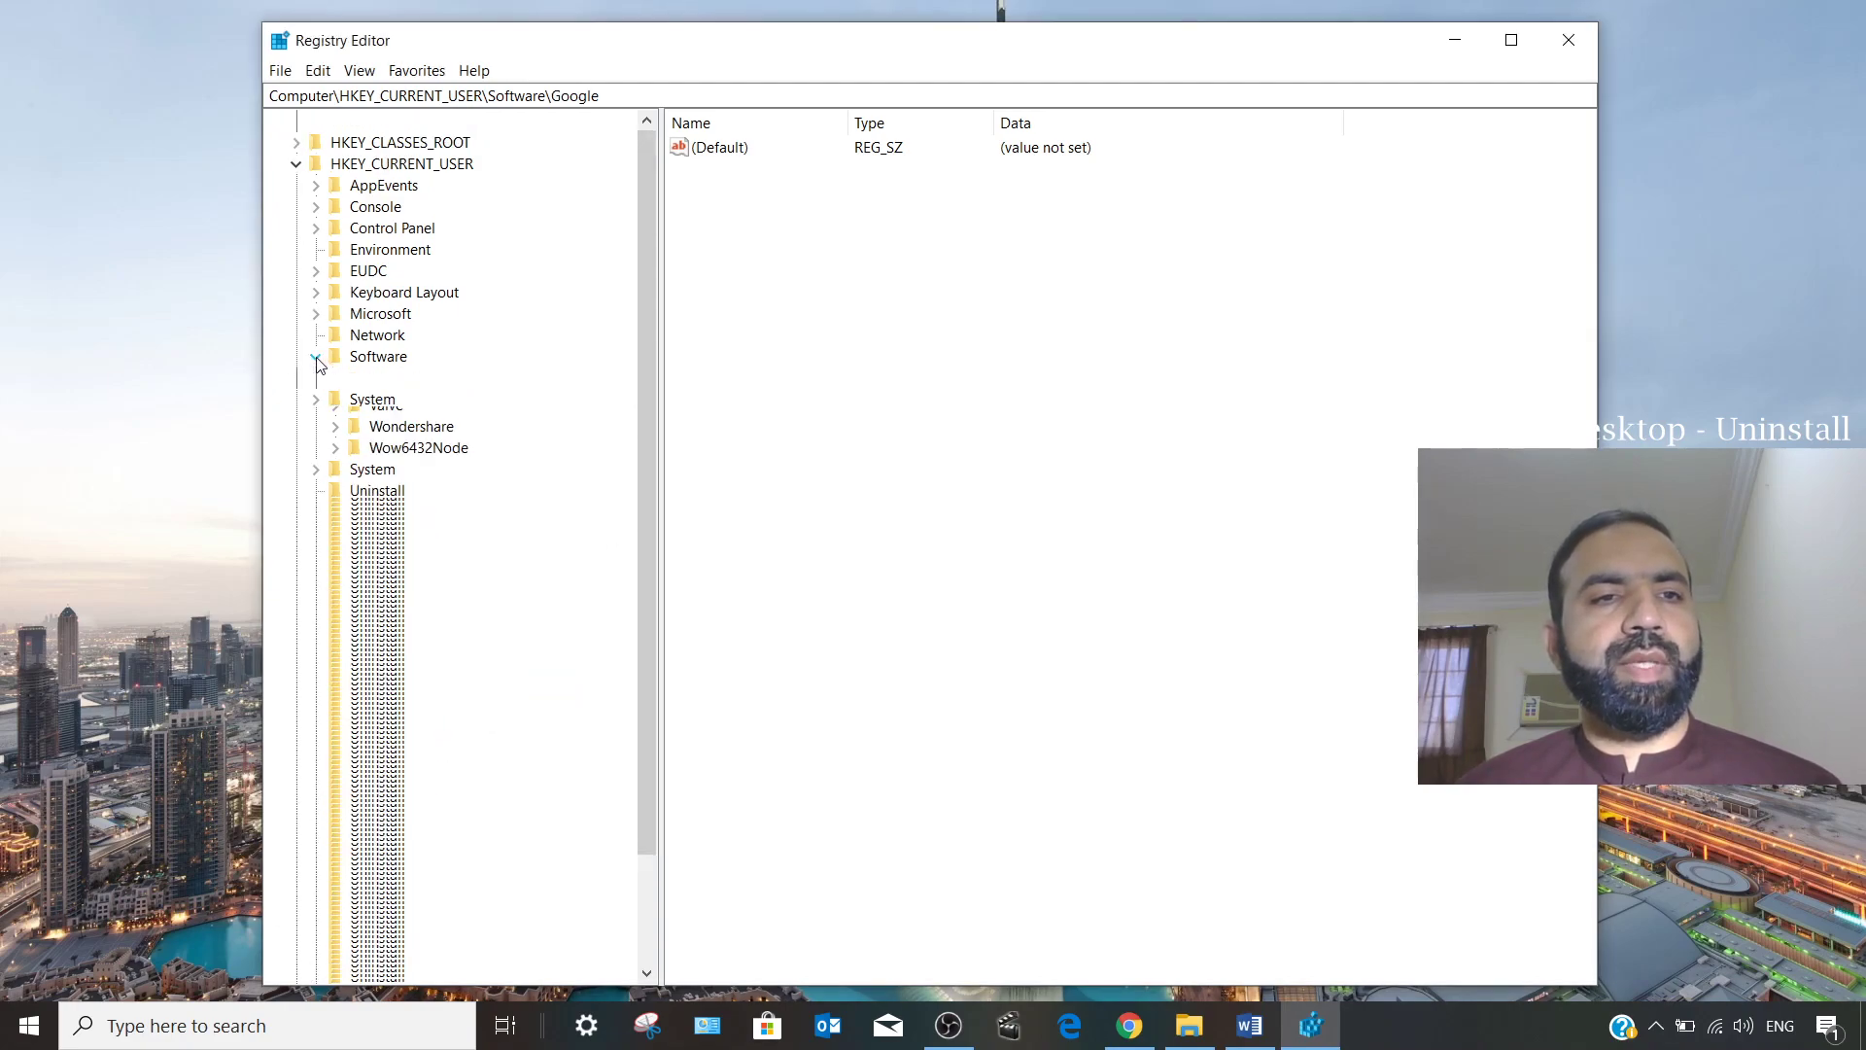
pyautogui.click(298, 167)
# Search the registry from HKEY_CLASSES_ROOT for ESRI, looking at keys, values and data.
pyautogui.click(389, 144)
pyautogui.rightClick(445, 146)
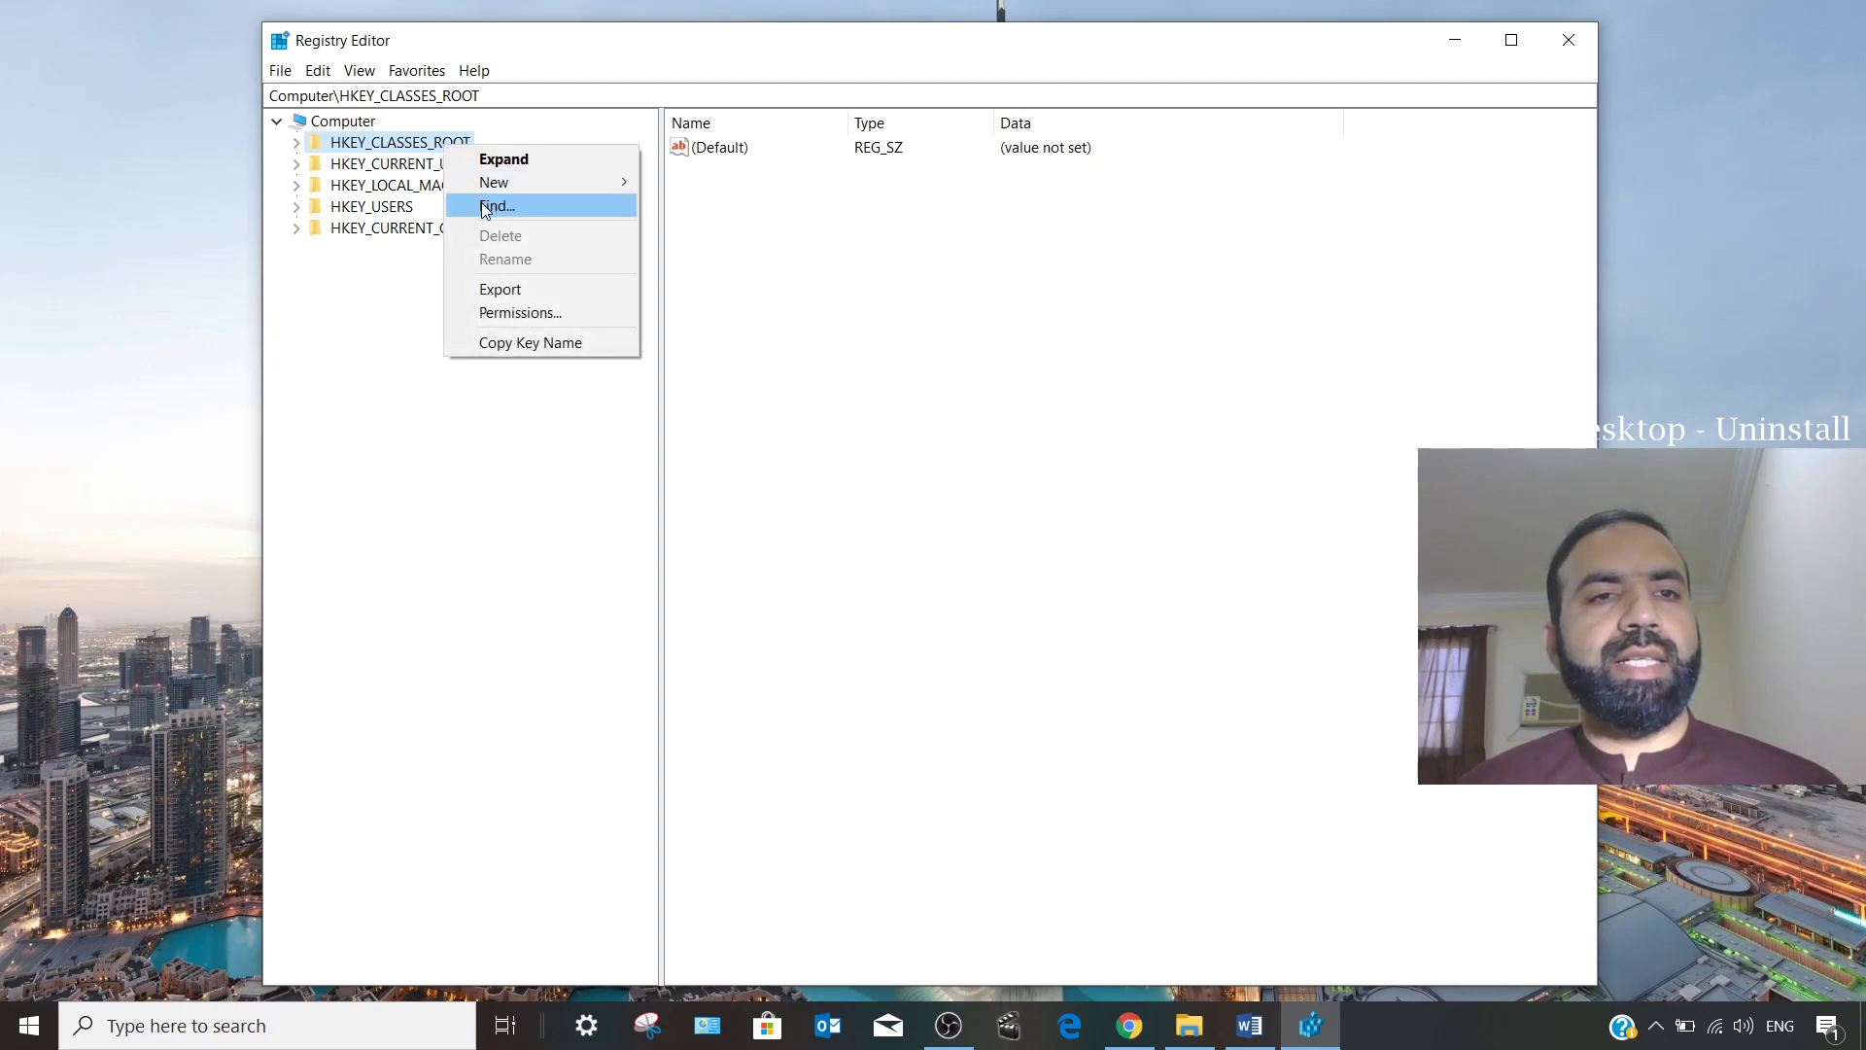
pyautogui.click(512, 203)
pyautogui.moveTo(529, 159); pyautogui.dragTo(825, 238)
pyautogui.write('E')
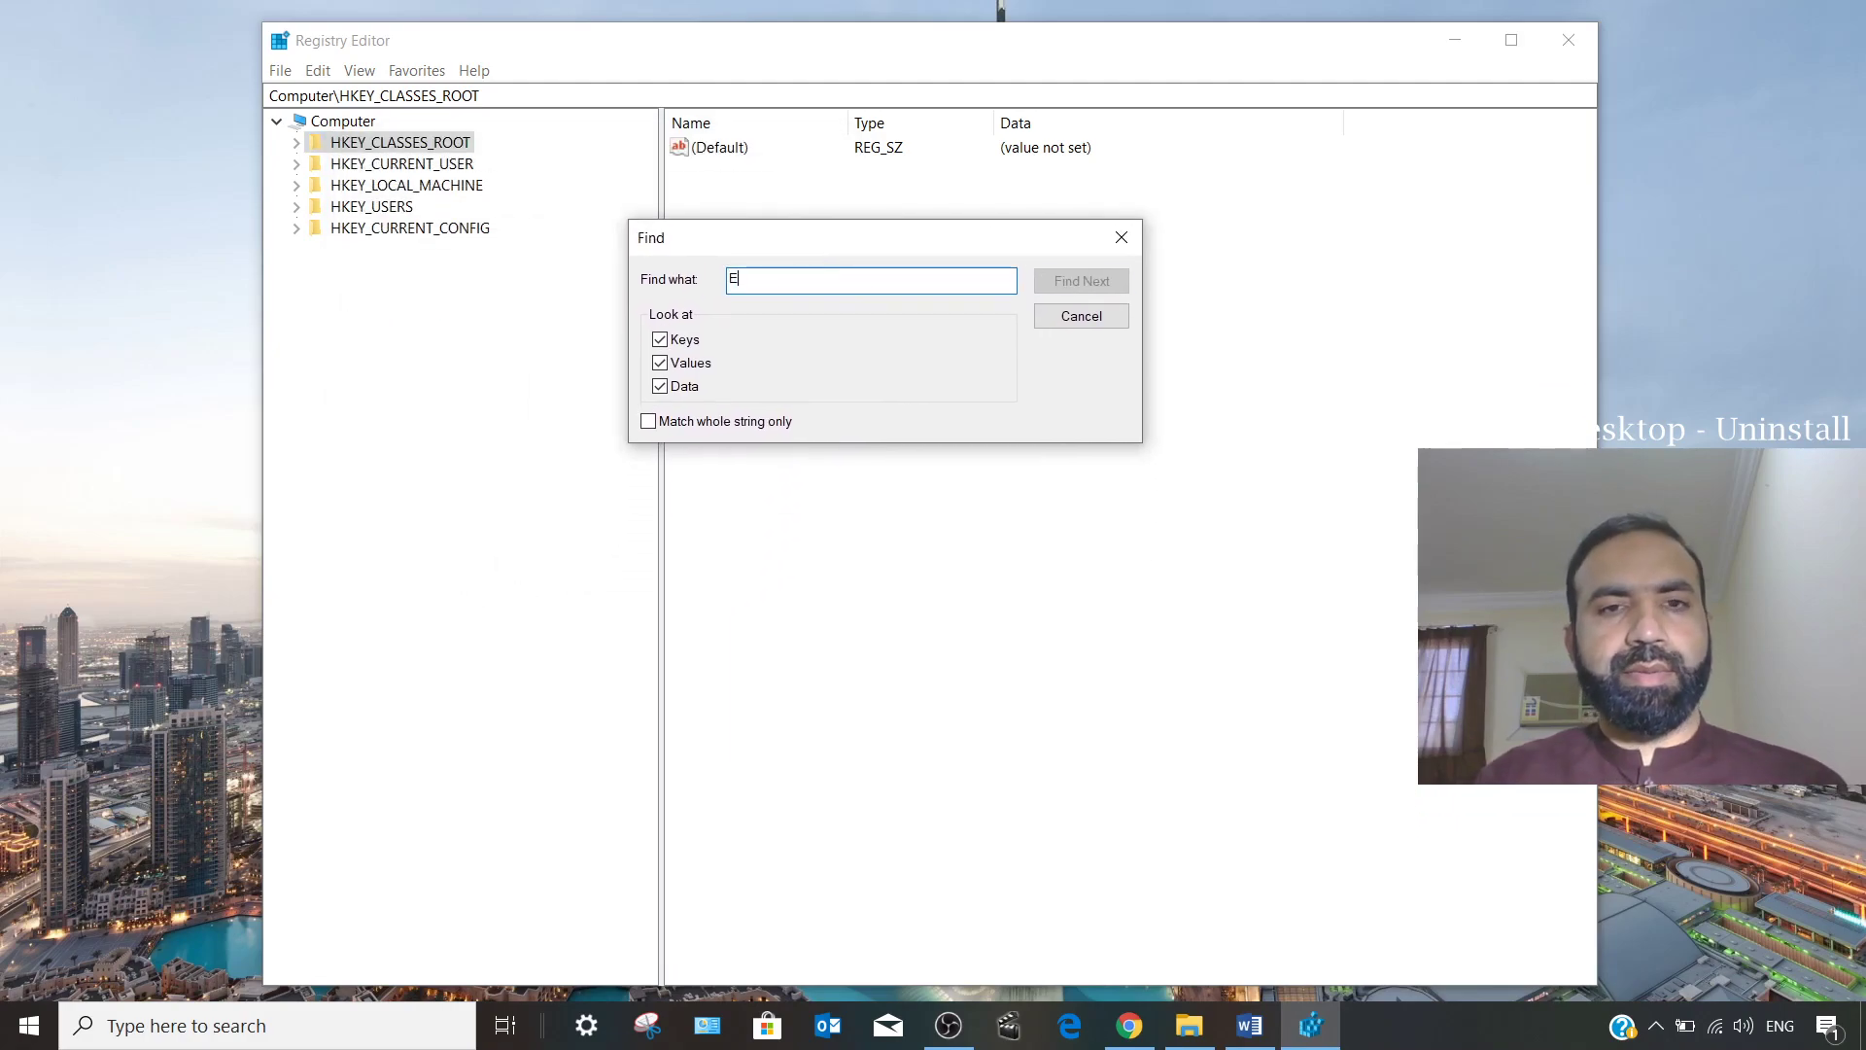
pyautogui.write('SRI')
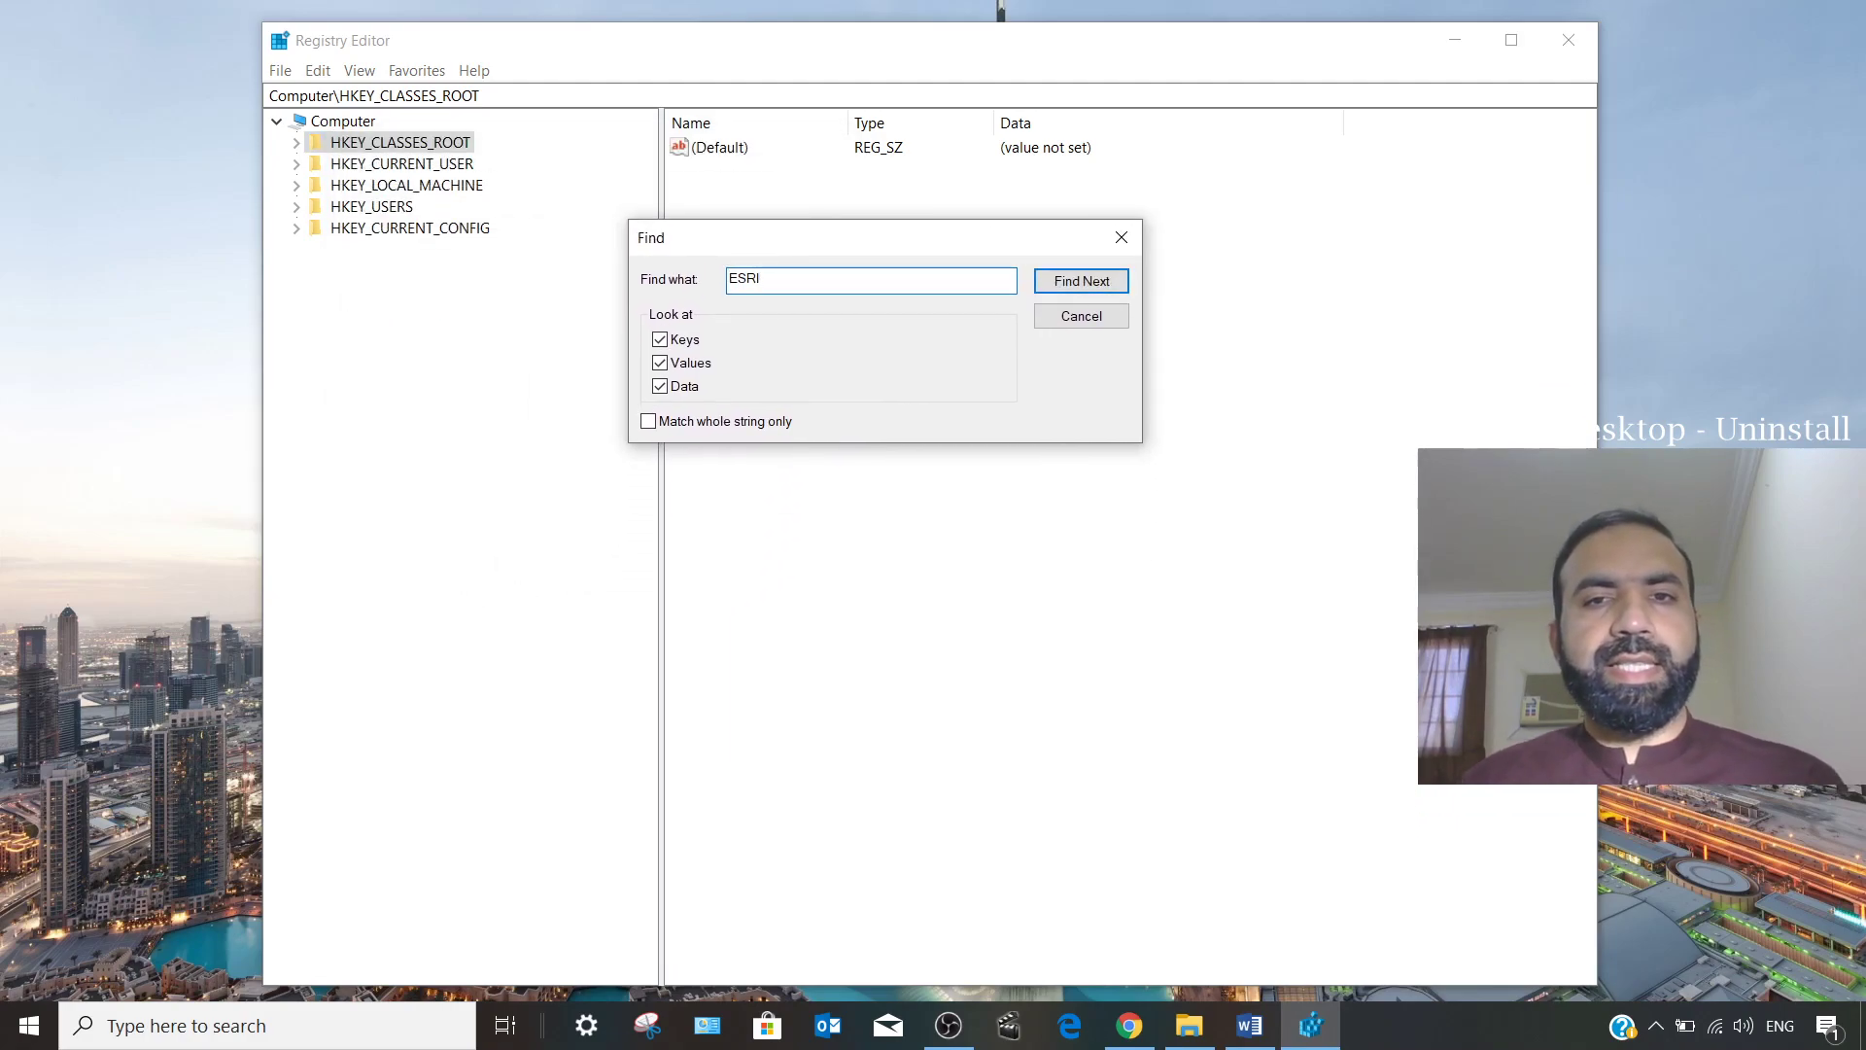
pyautogui.click(1082, 280)
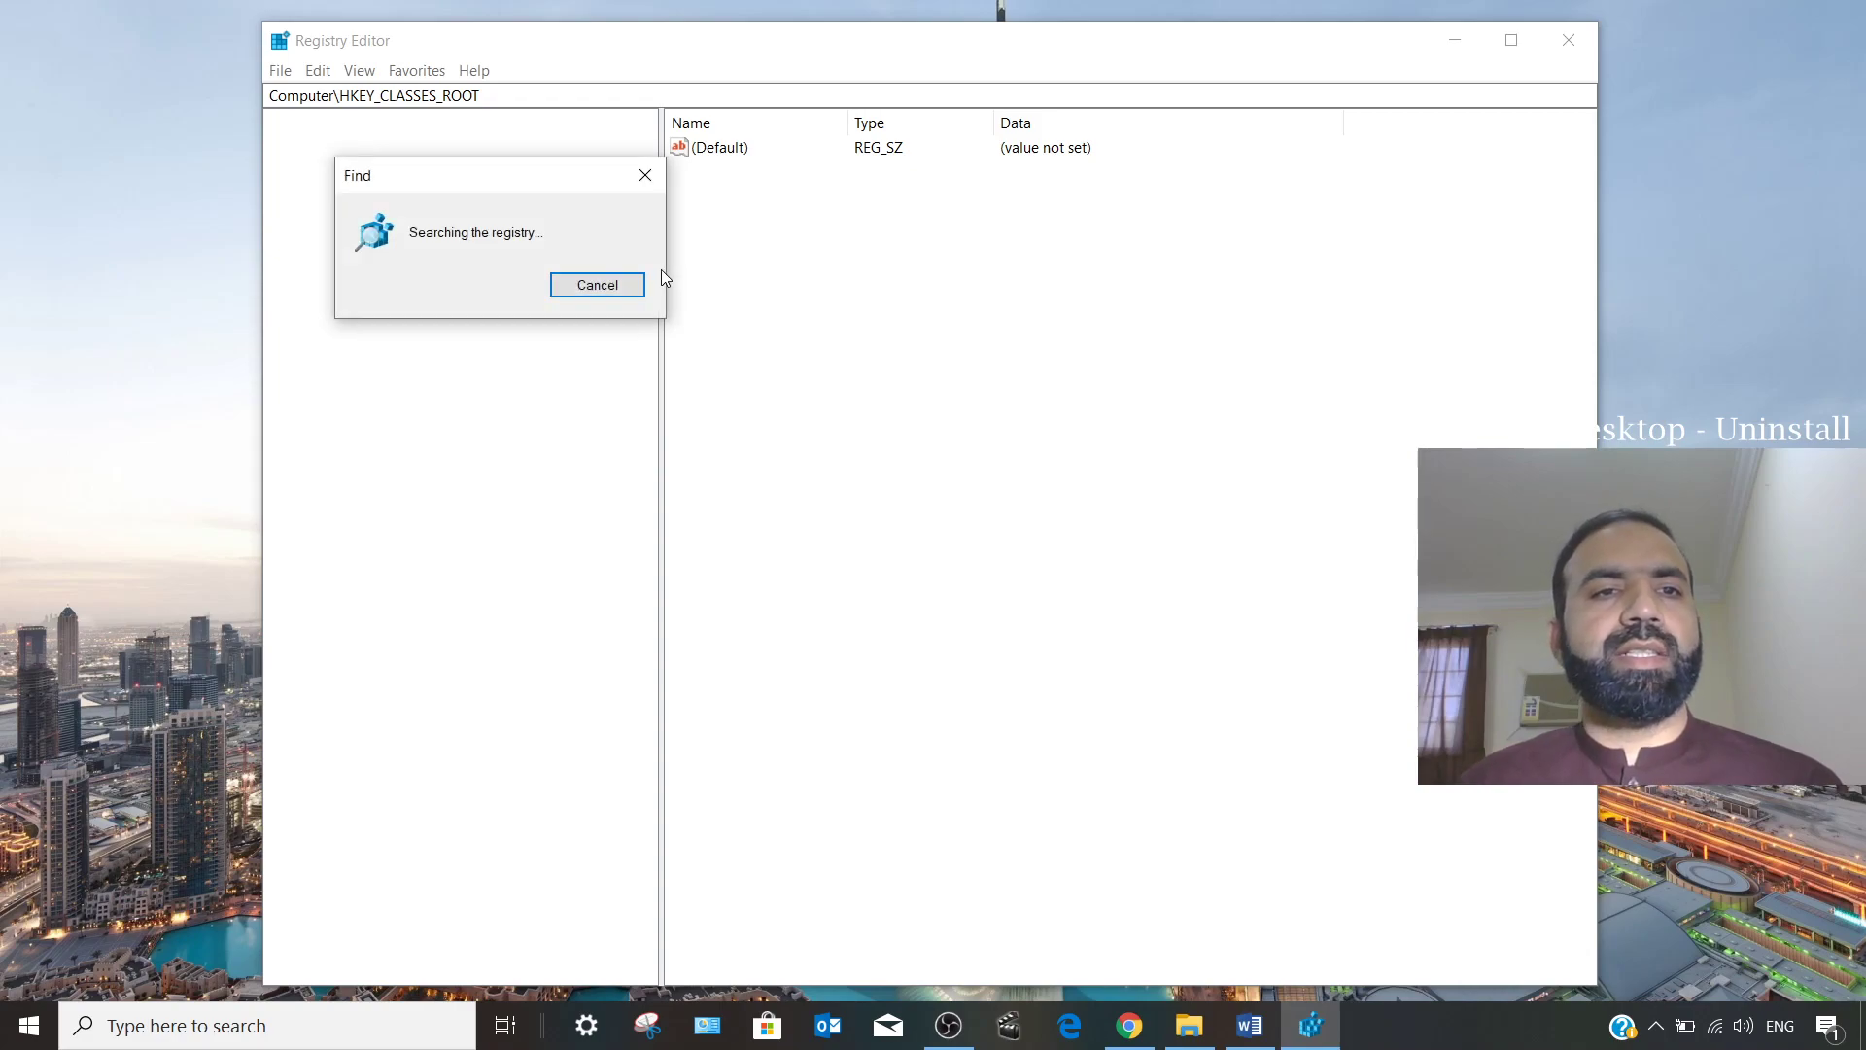
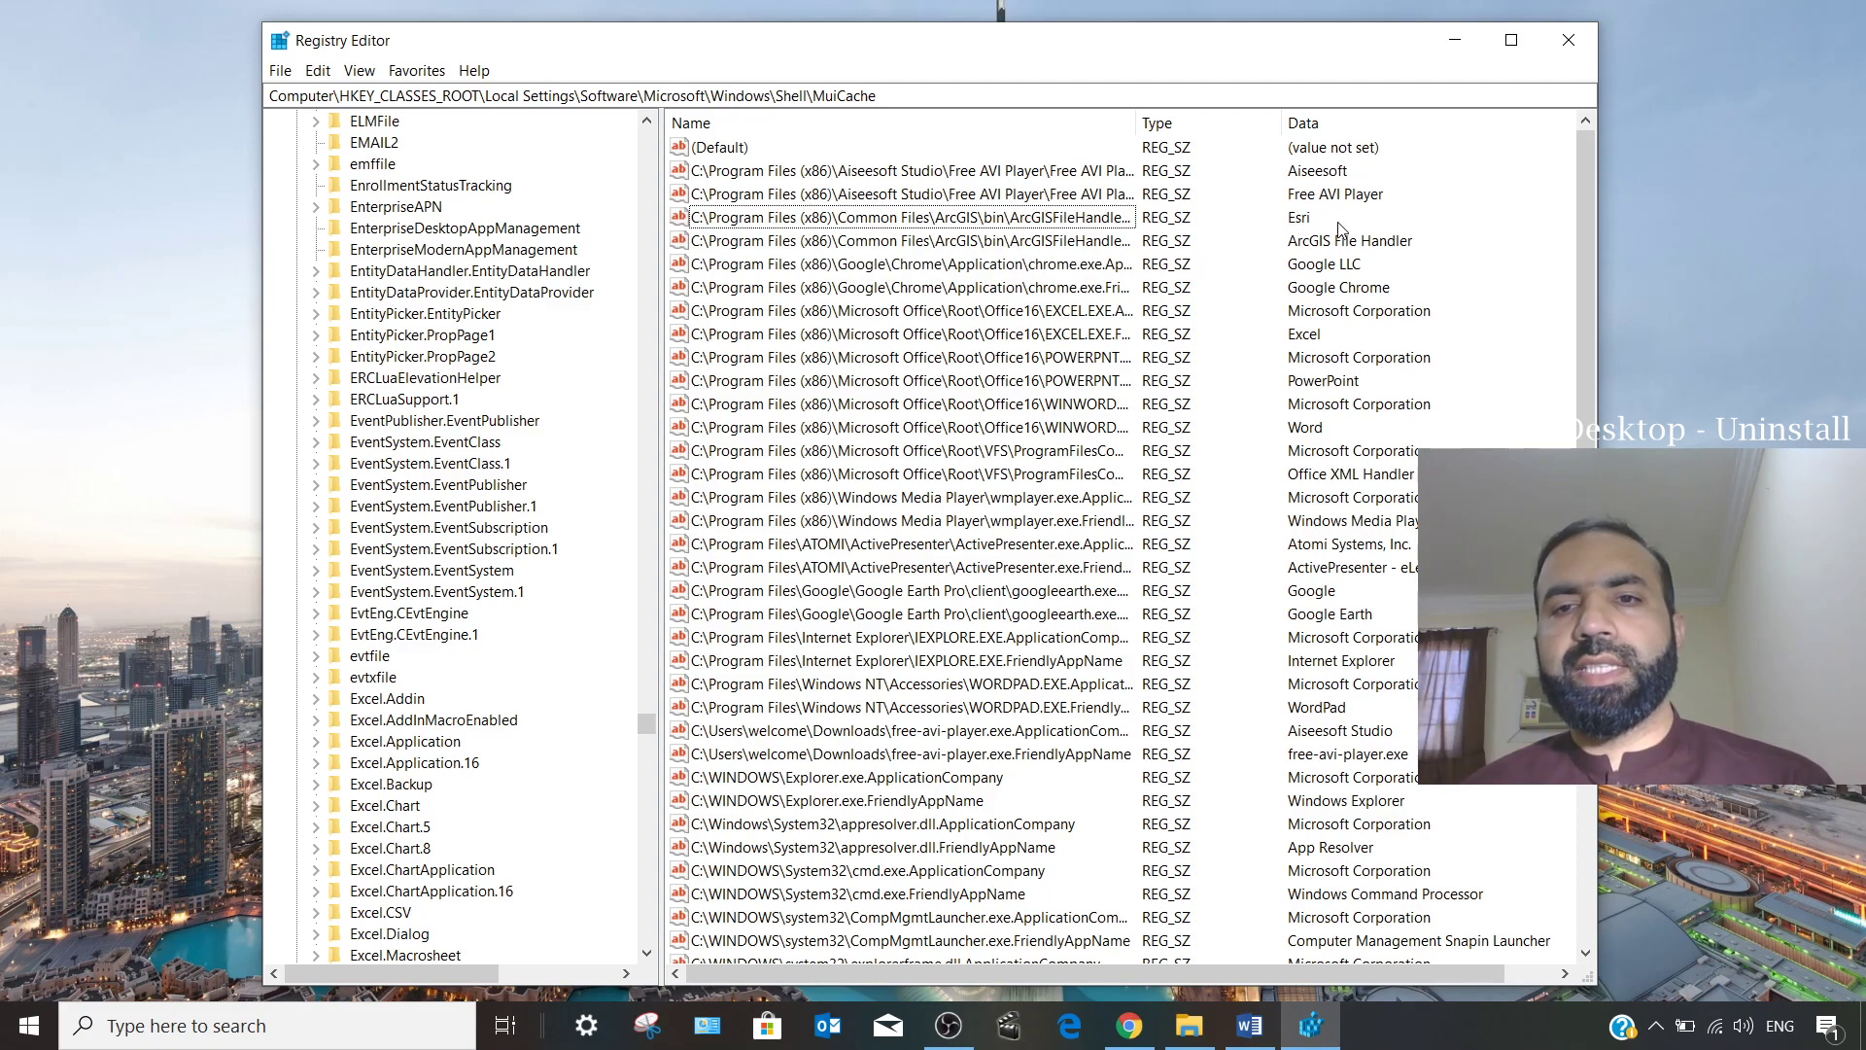
# Widen the Name column to read the path of the Esri value in MuiCache, select that value and reposition the Registry Editor window.
pyautogui.moveTo(1138, 124); pyautogui.dragTo(1289, 124)
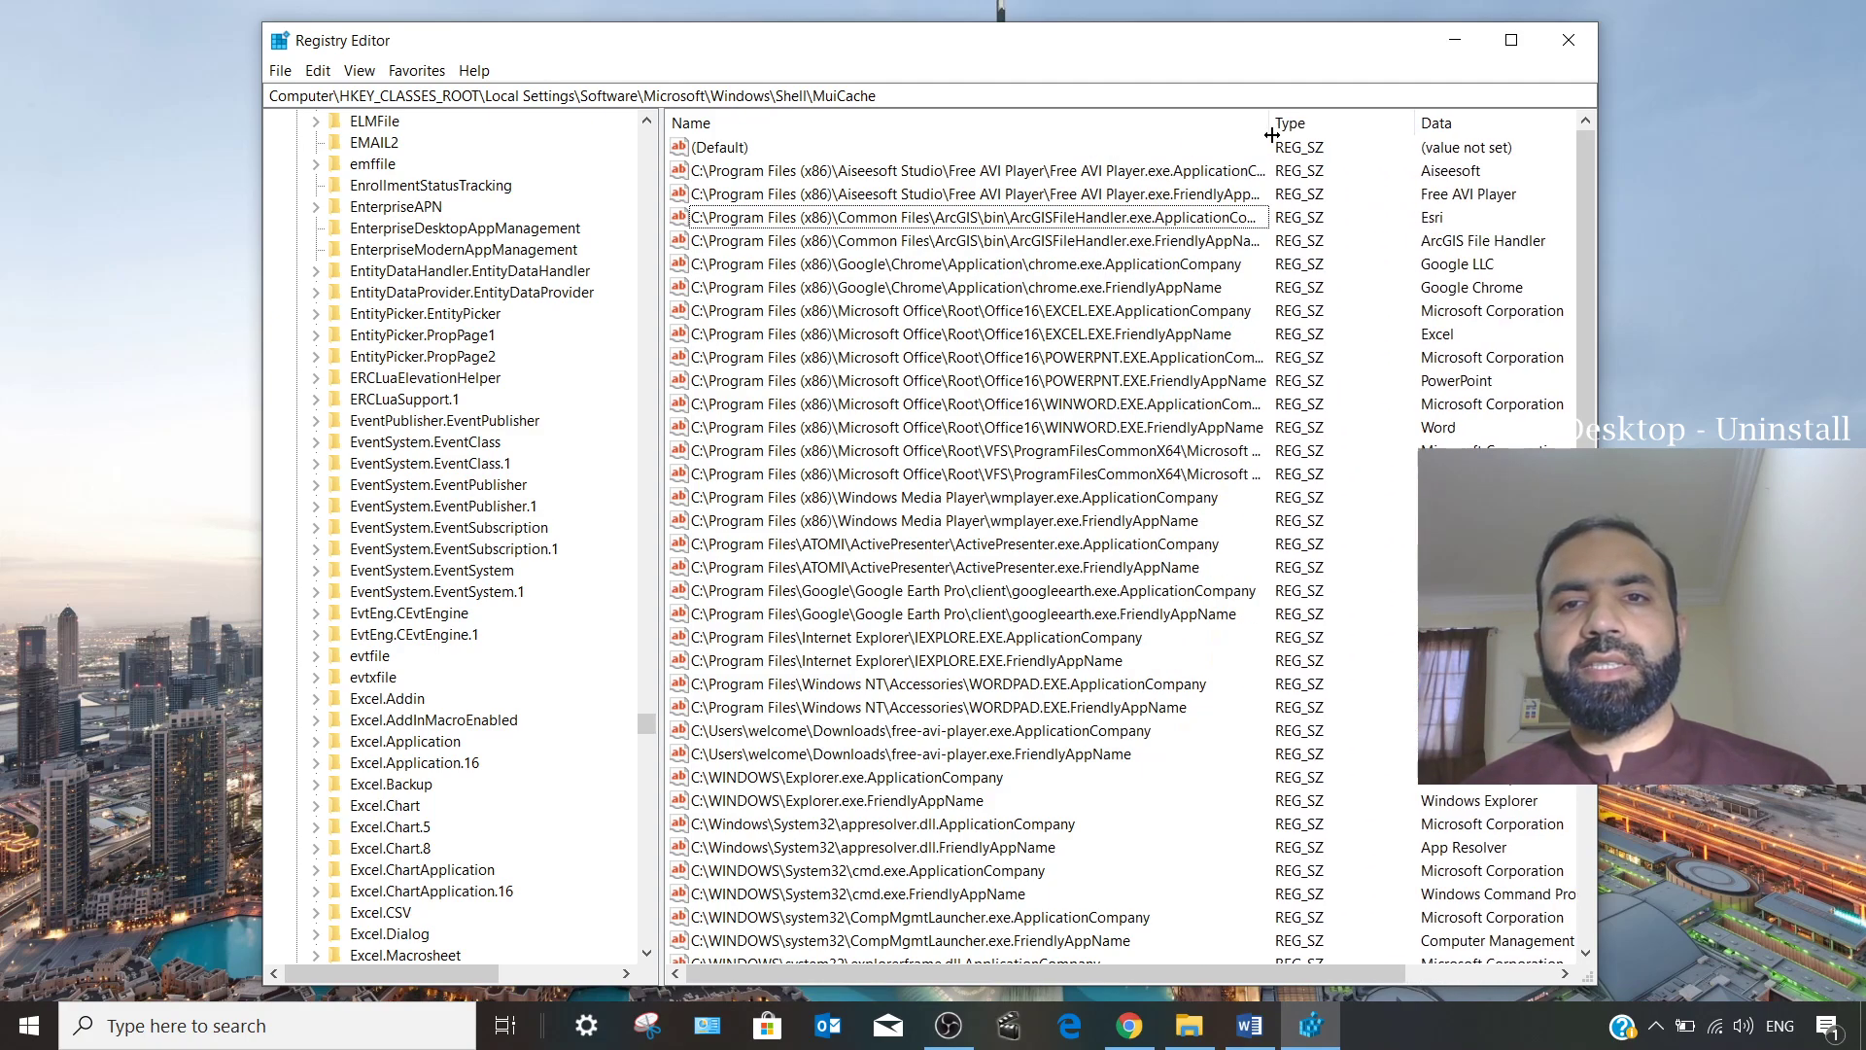
pyautogui.click(722, 219)
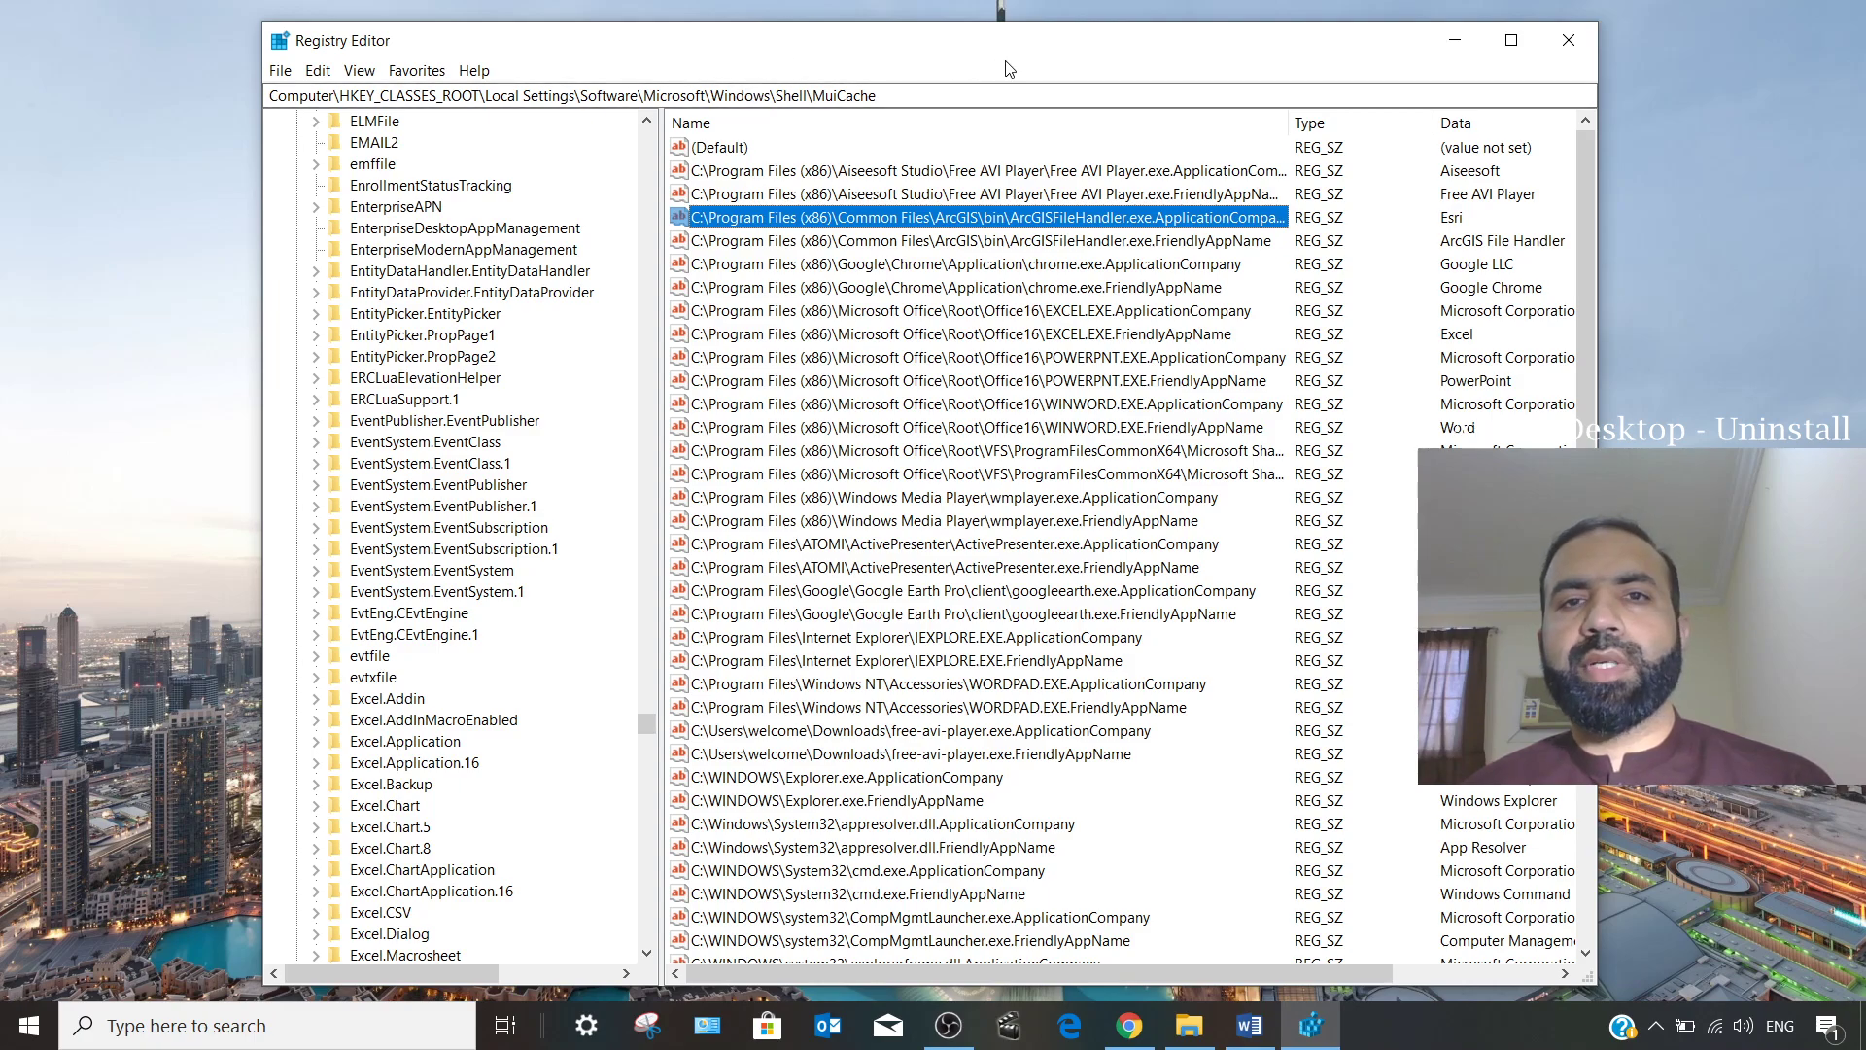
pyautogui.moveTo(810, 39); pyautogui.dragTo(1069, 30)
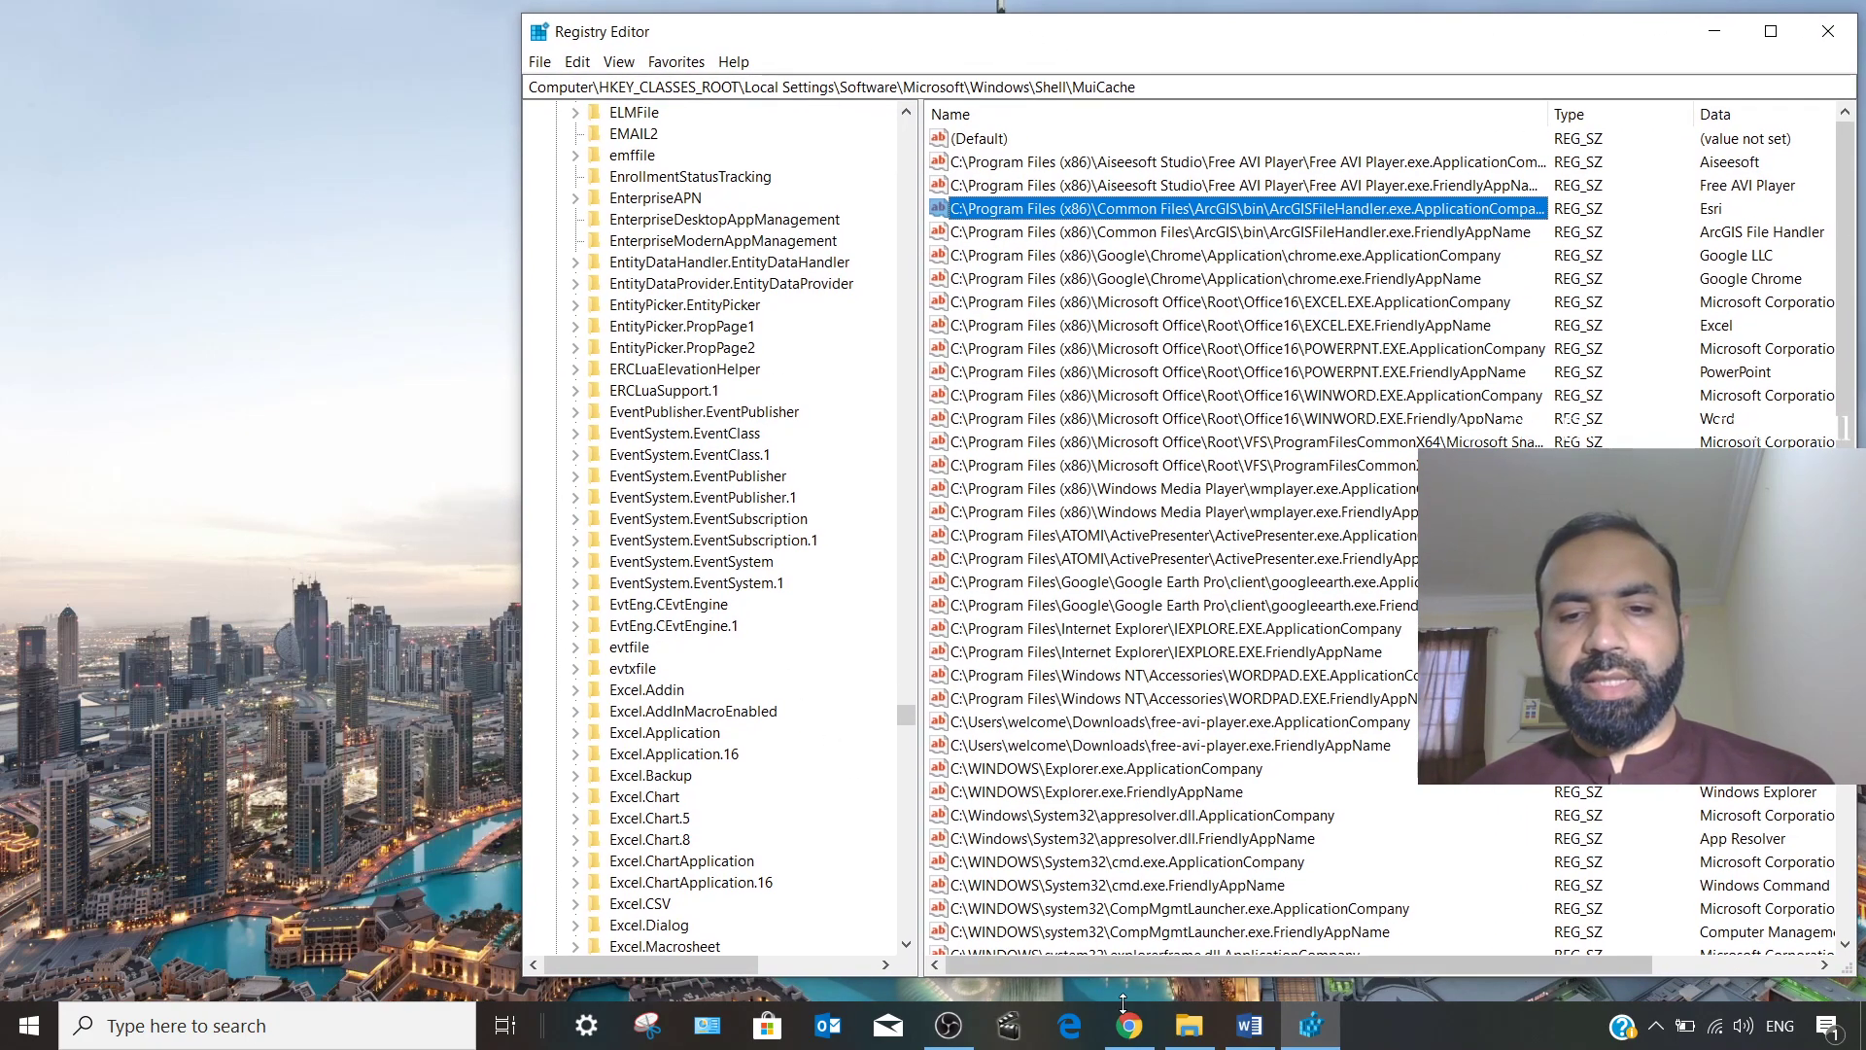
# Switch to a new File Explorer window beside the Registry Editor and open C:\Program Files (x86)\Common Files.
pyautogui.click(1187, 1025)
pyautogui.click(1186, 1031)
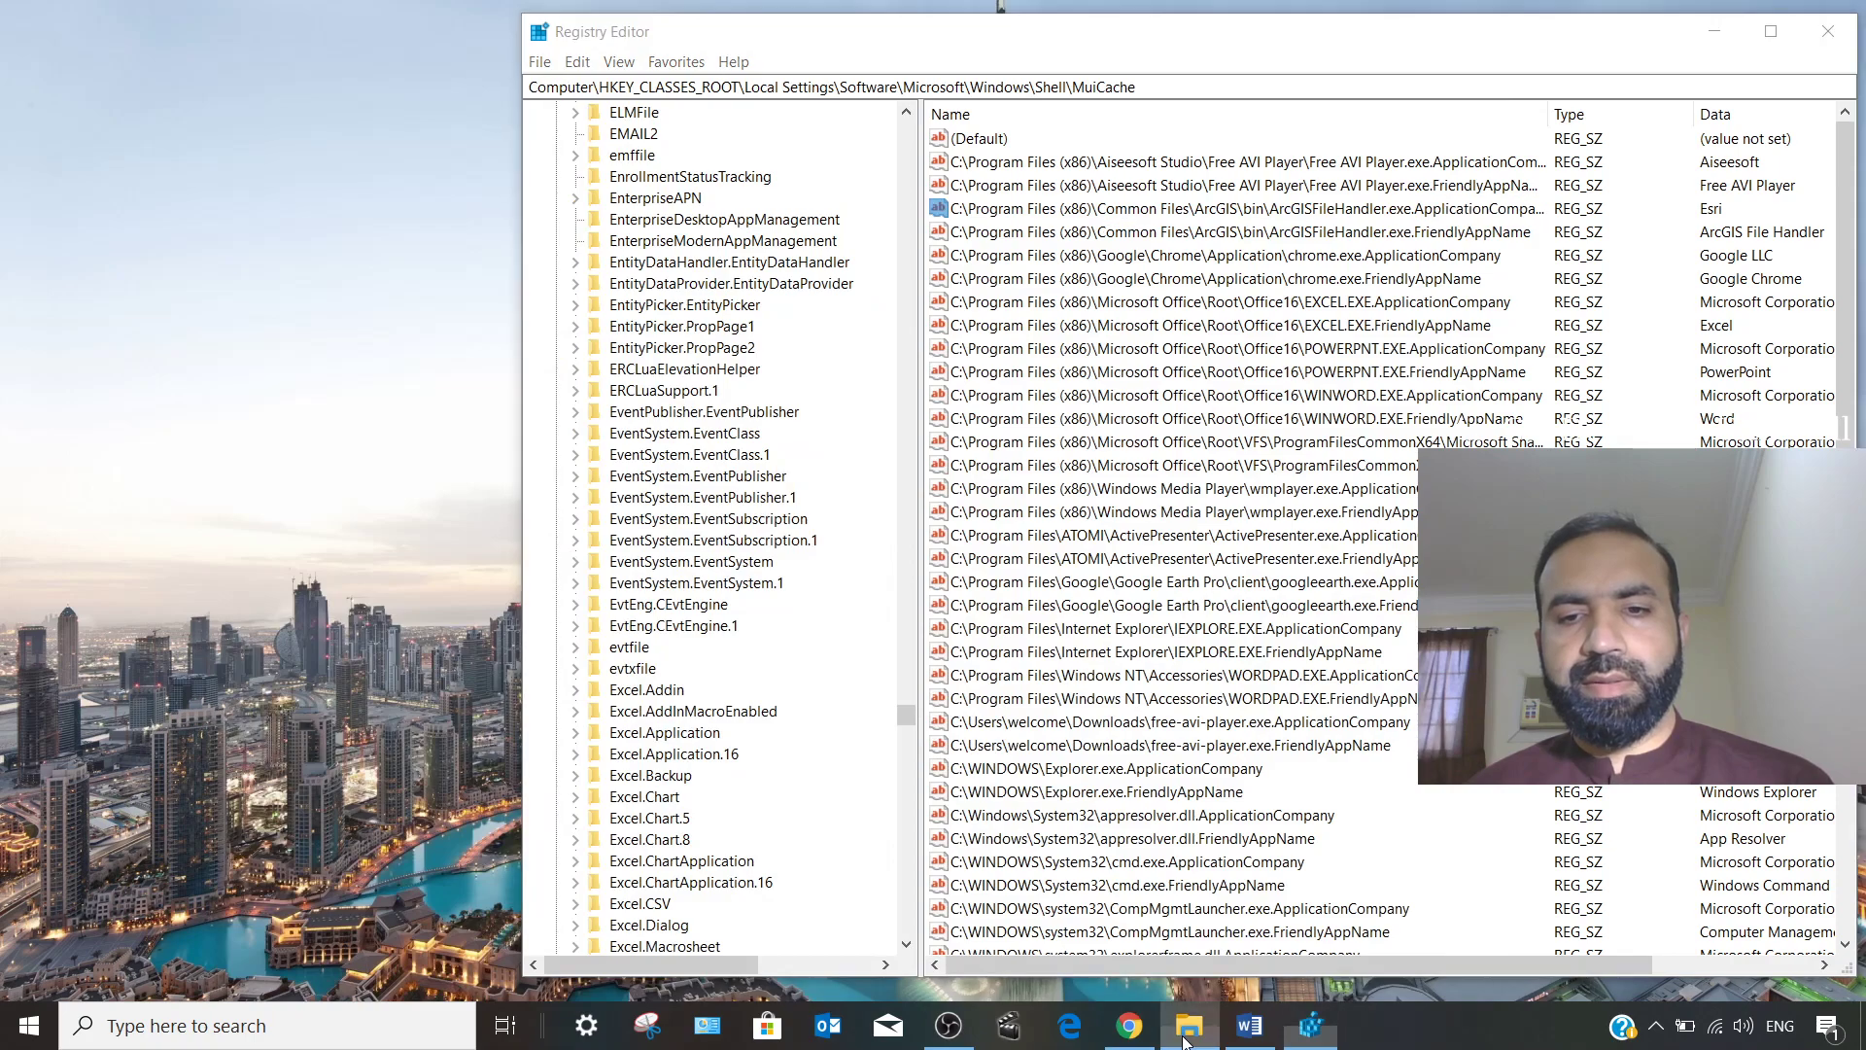
pyautogui.rightClick(1186, 1042)
pyautogui.click(1198, 908)
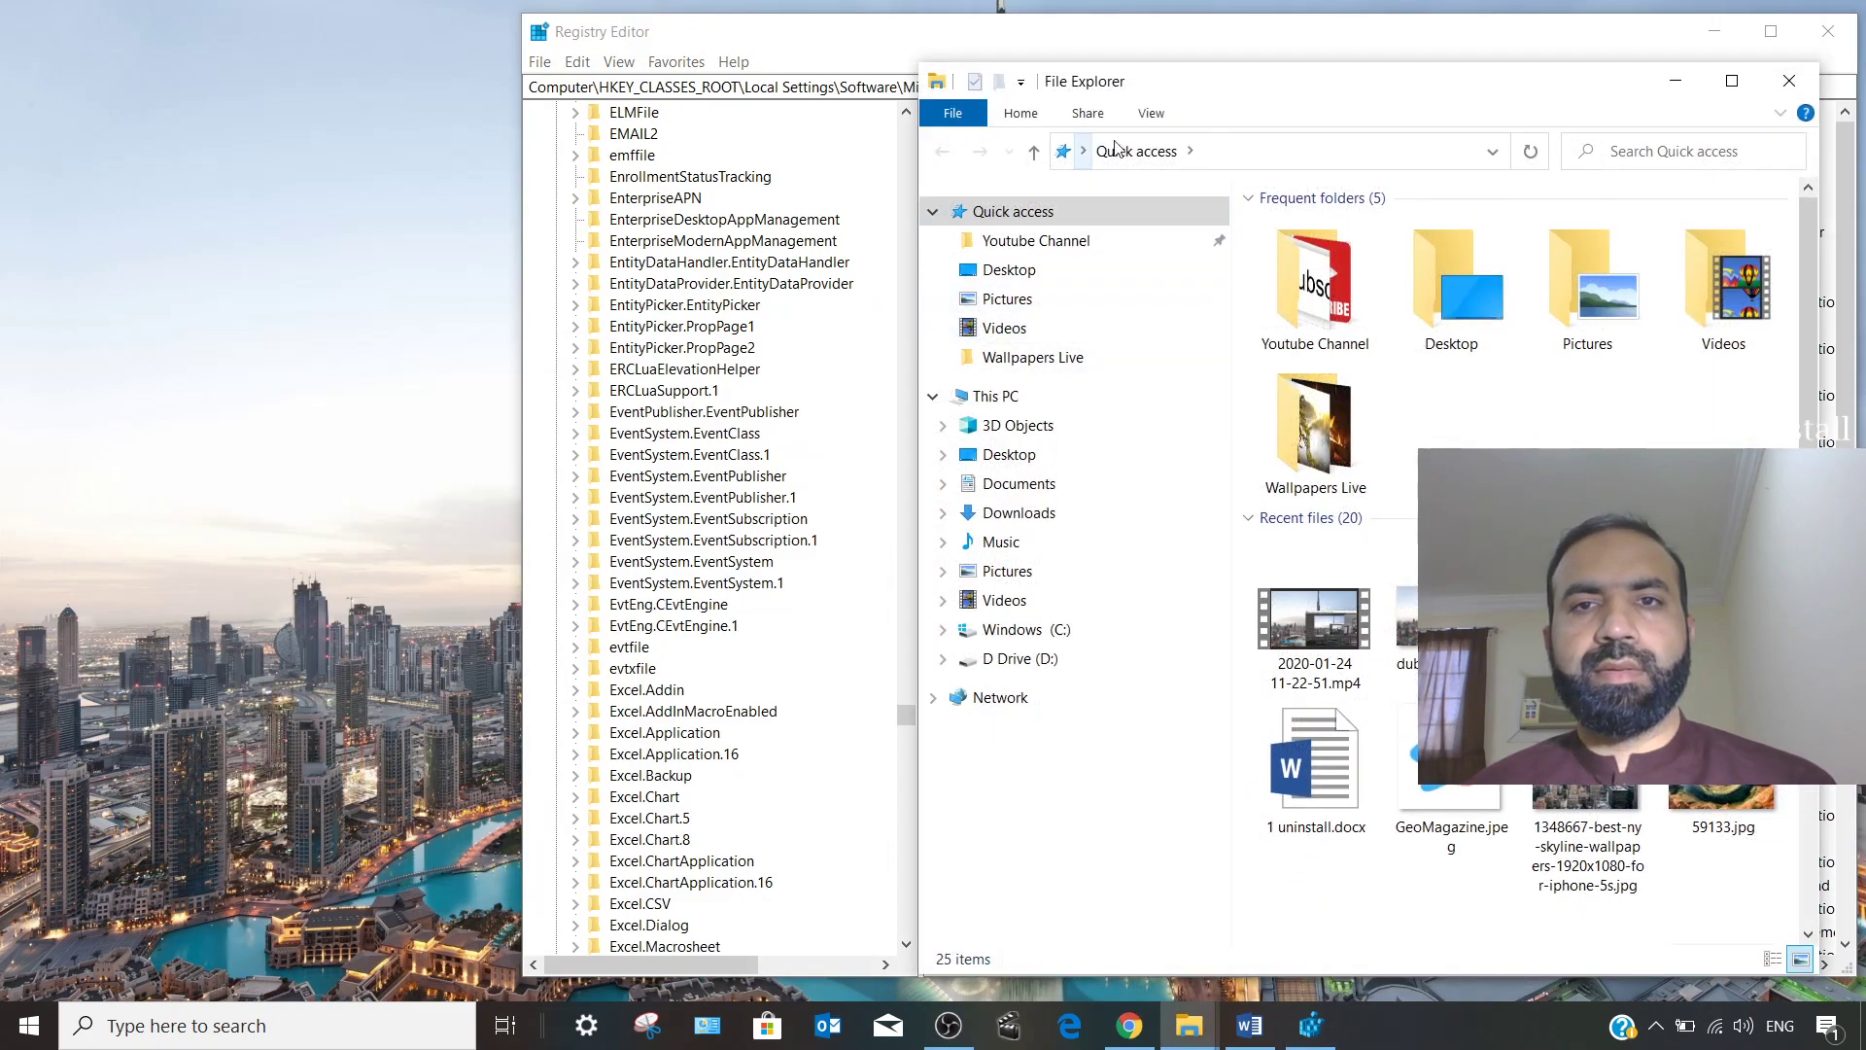
pyautogui.moveTo(1283, 85); pyautogui.dragTo(434, 66)
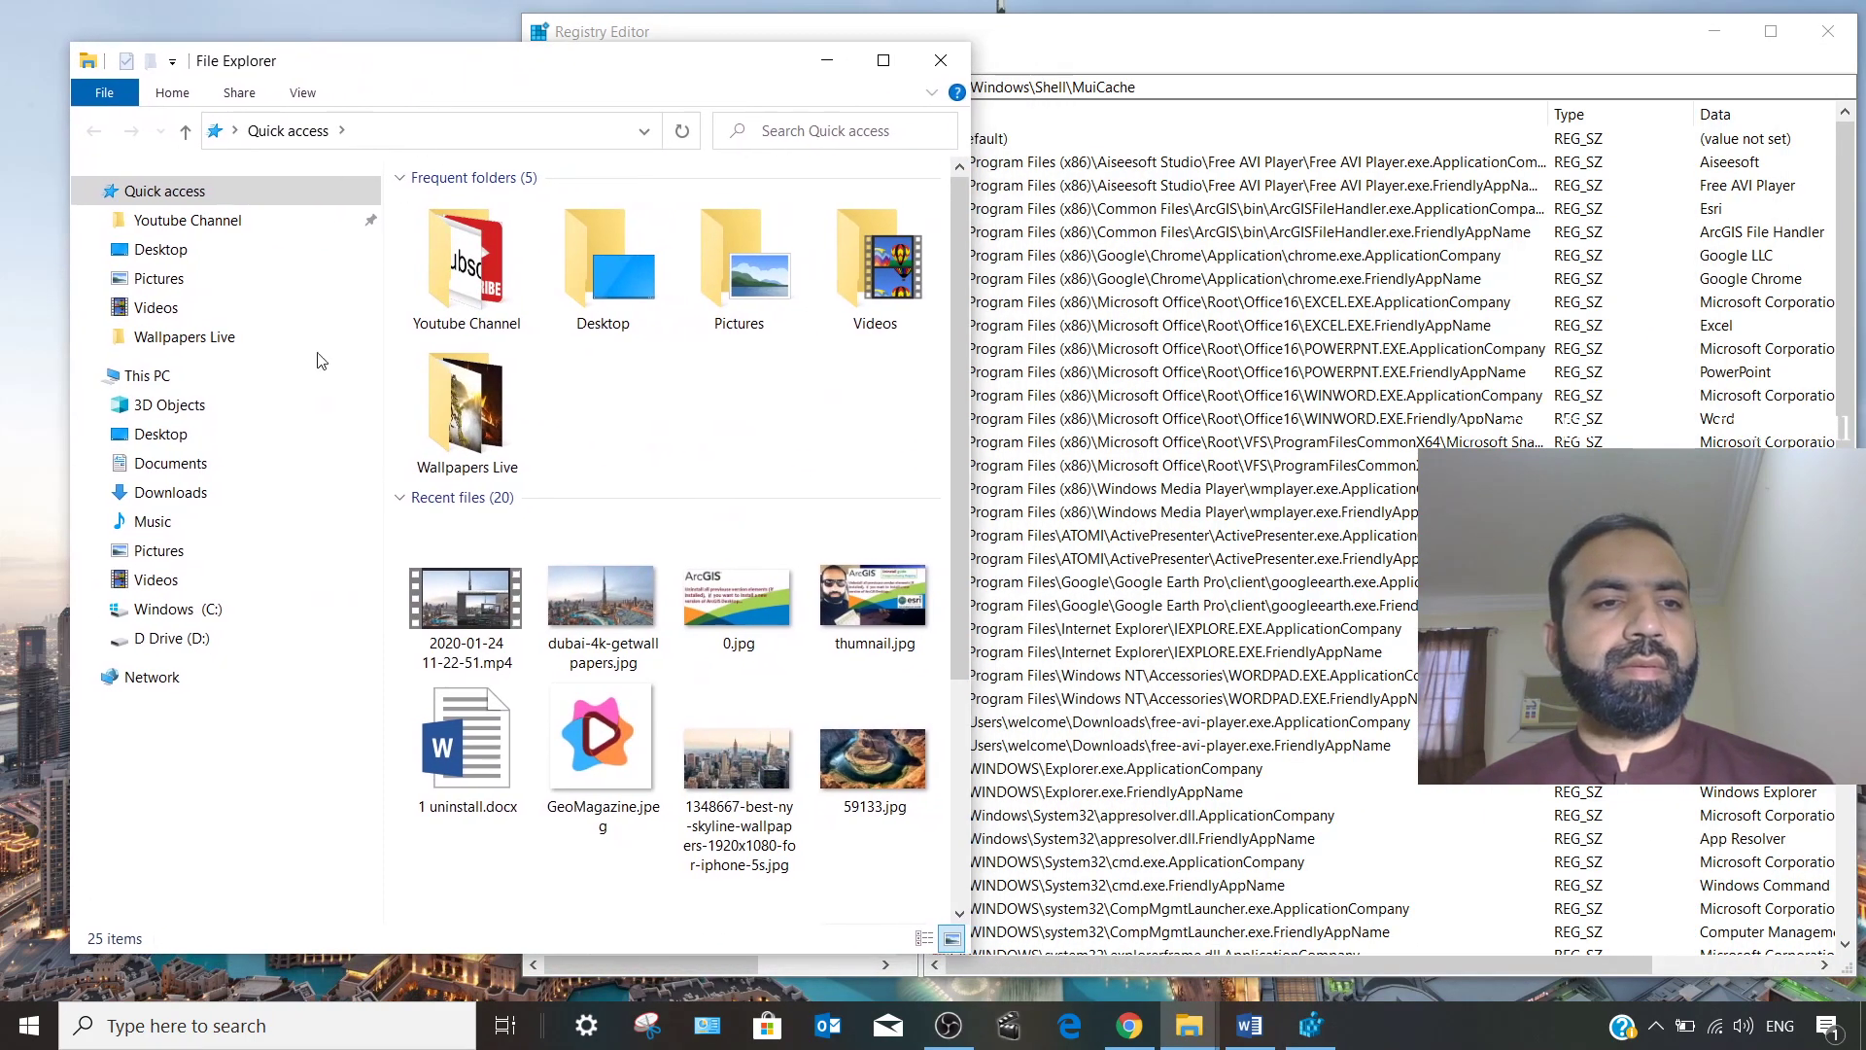
pyautogui.click(199, 619)
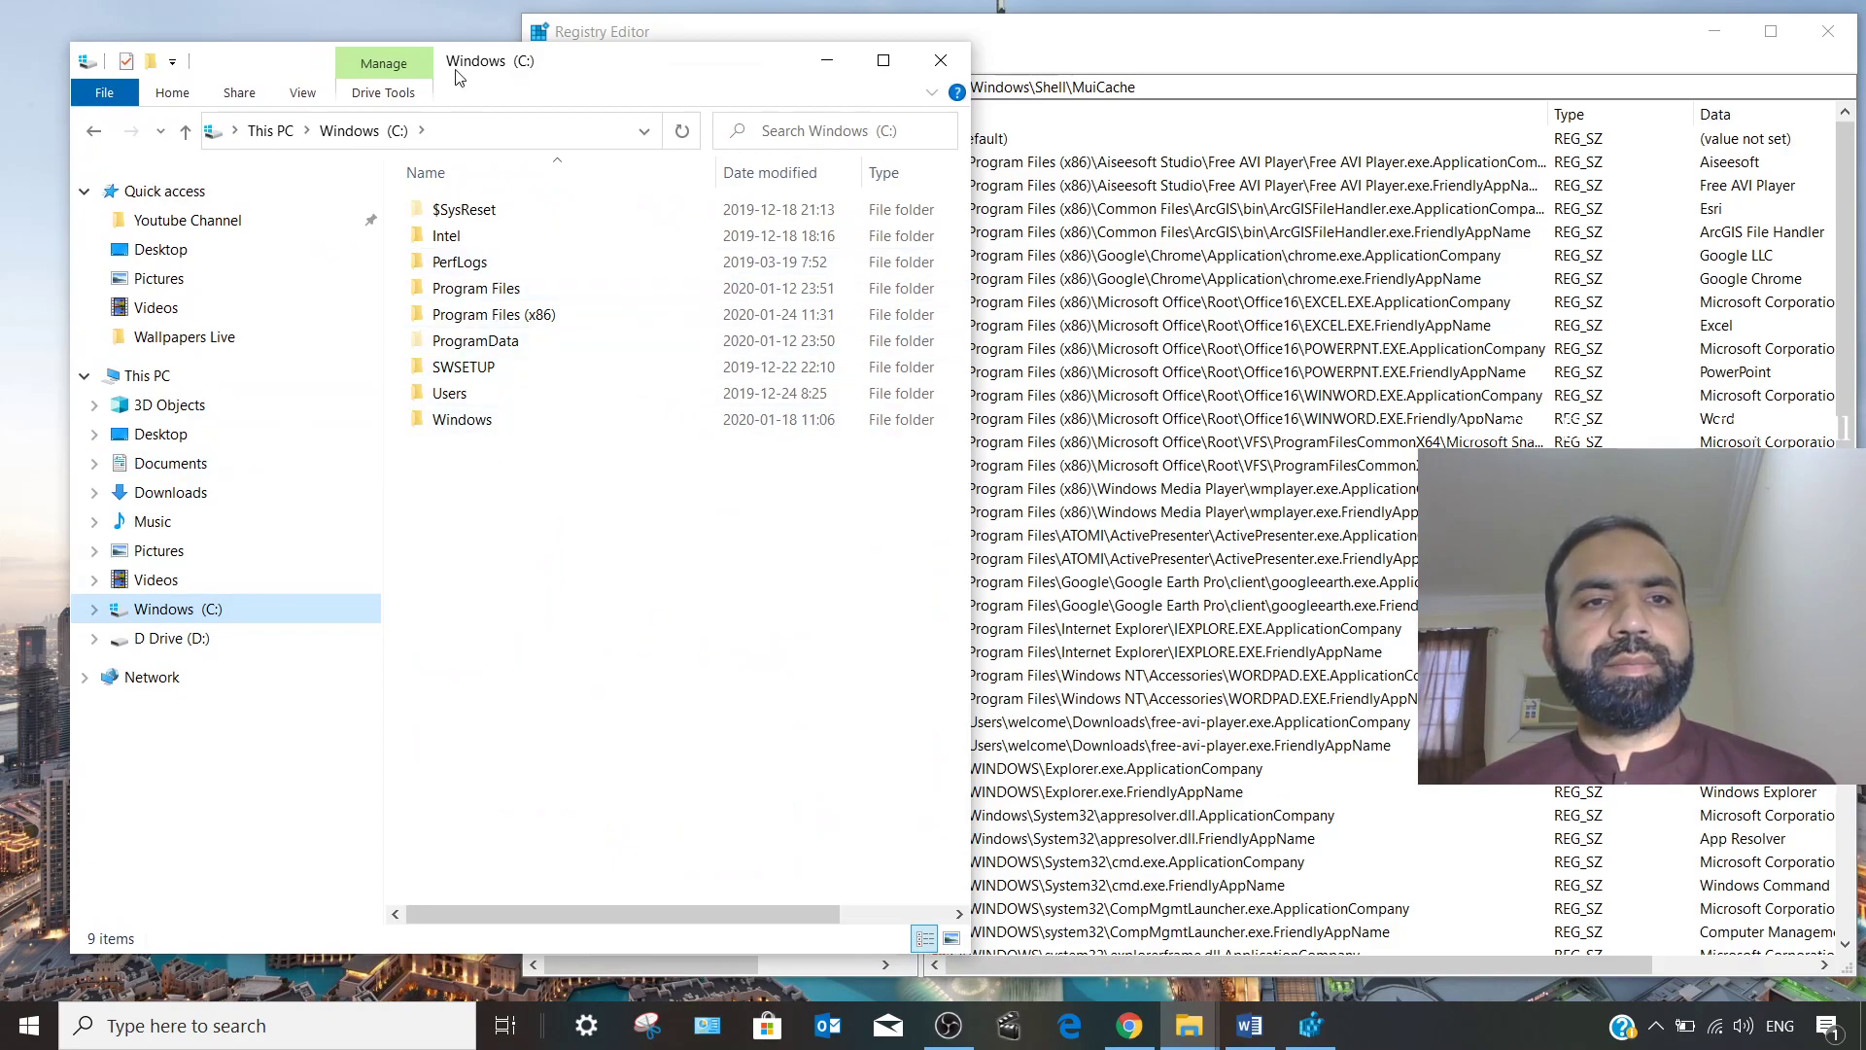
pyautogui.moveTo(466, 45); pyautogui.dragTo(465, 269)
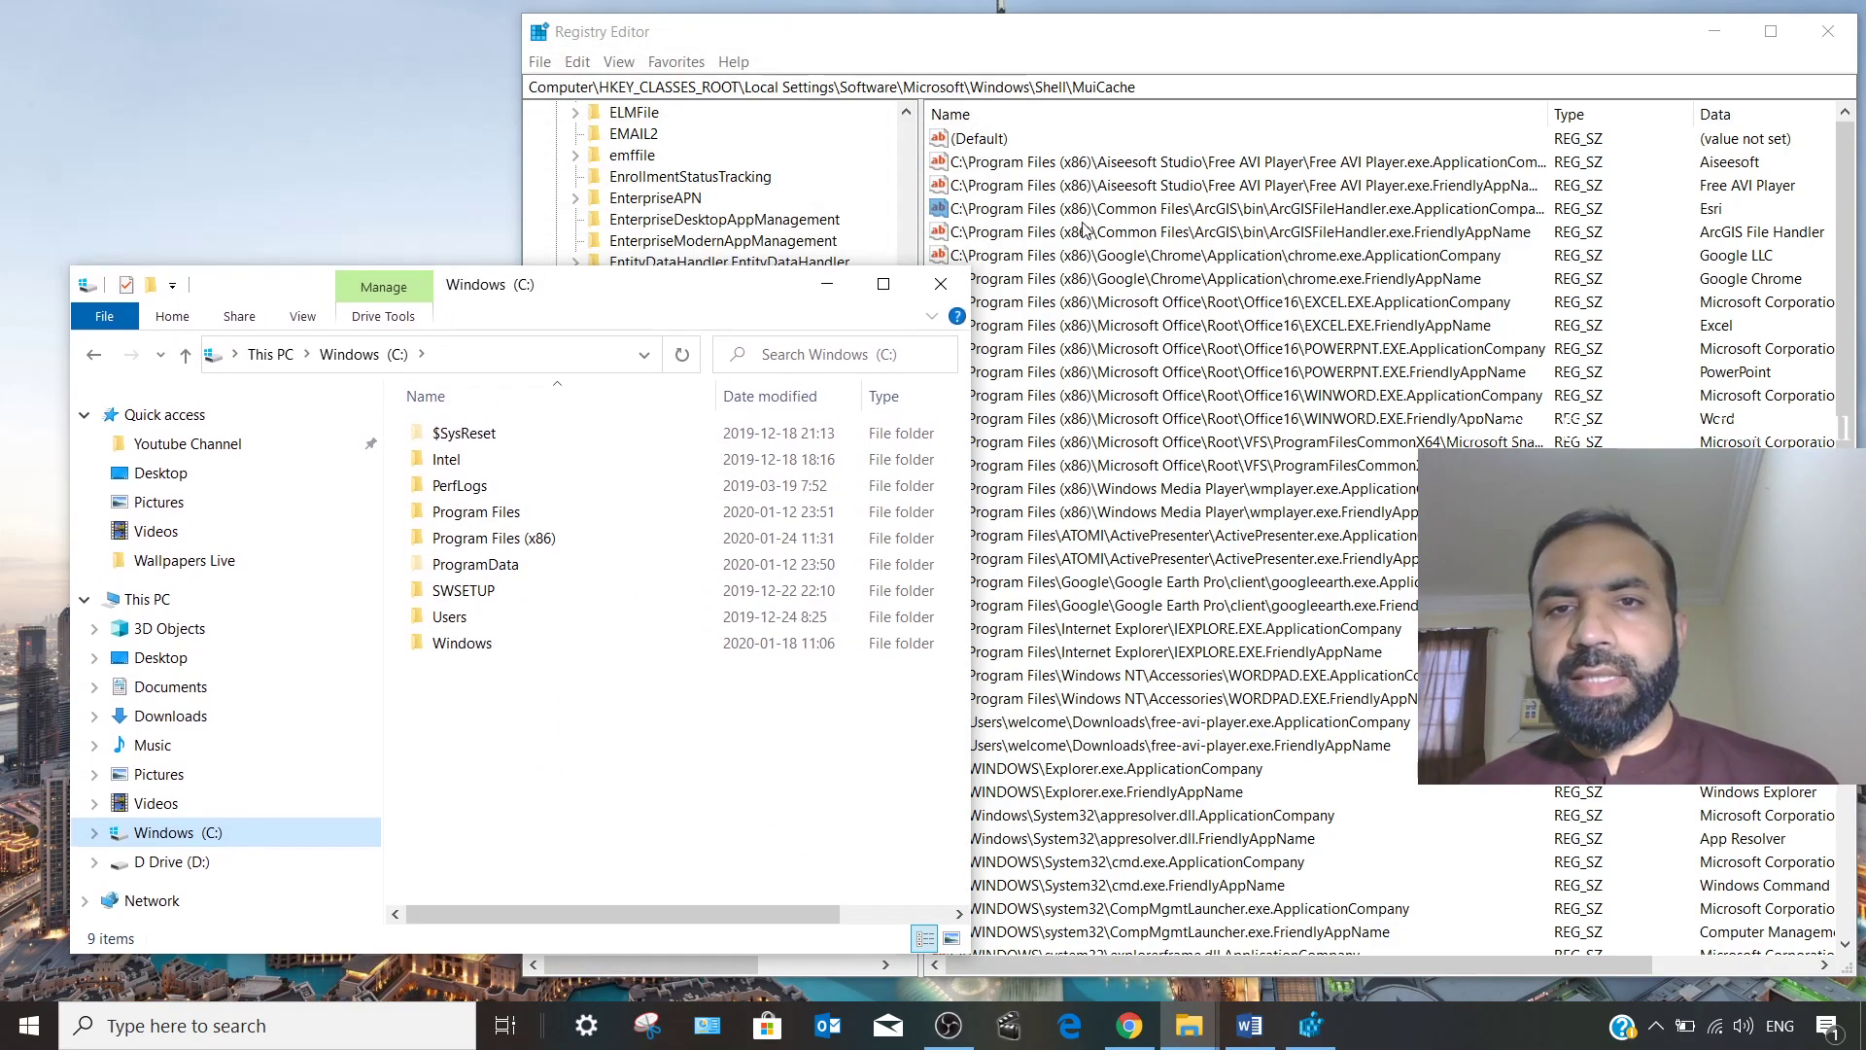
pyautogui.doubleClick(523, 537)
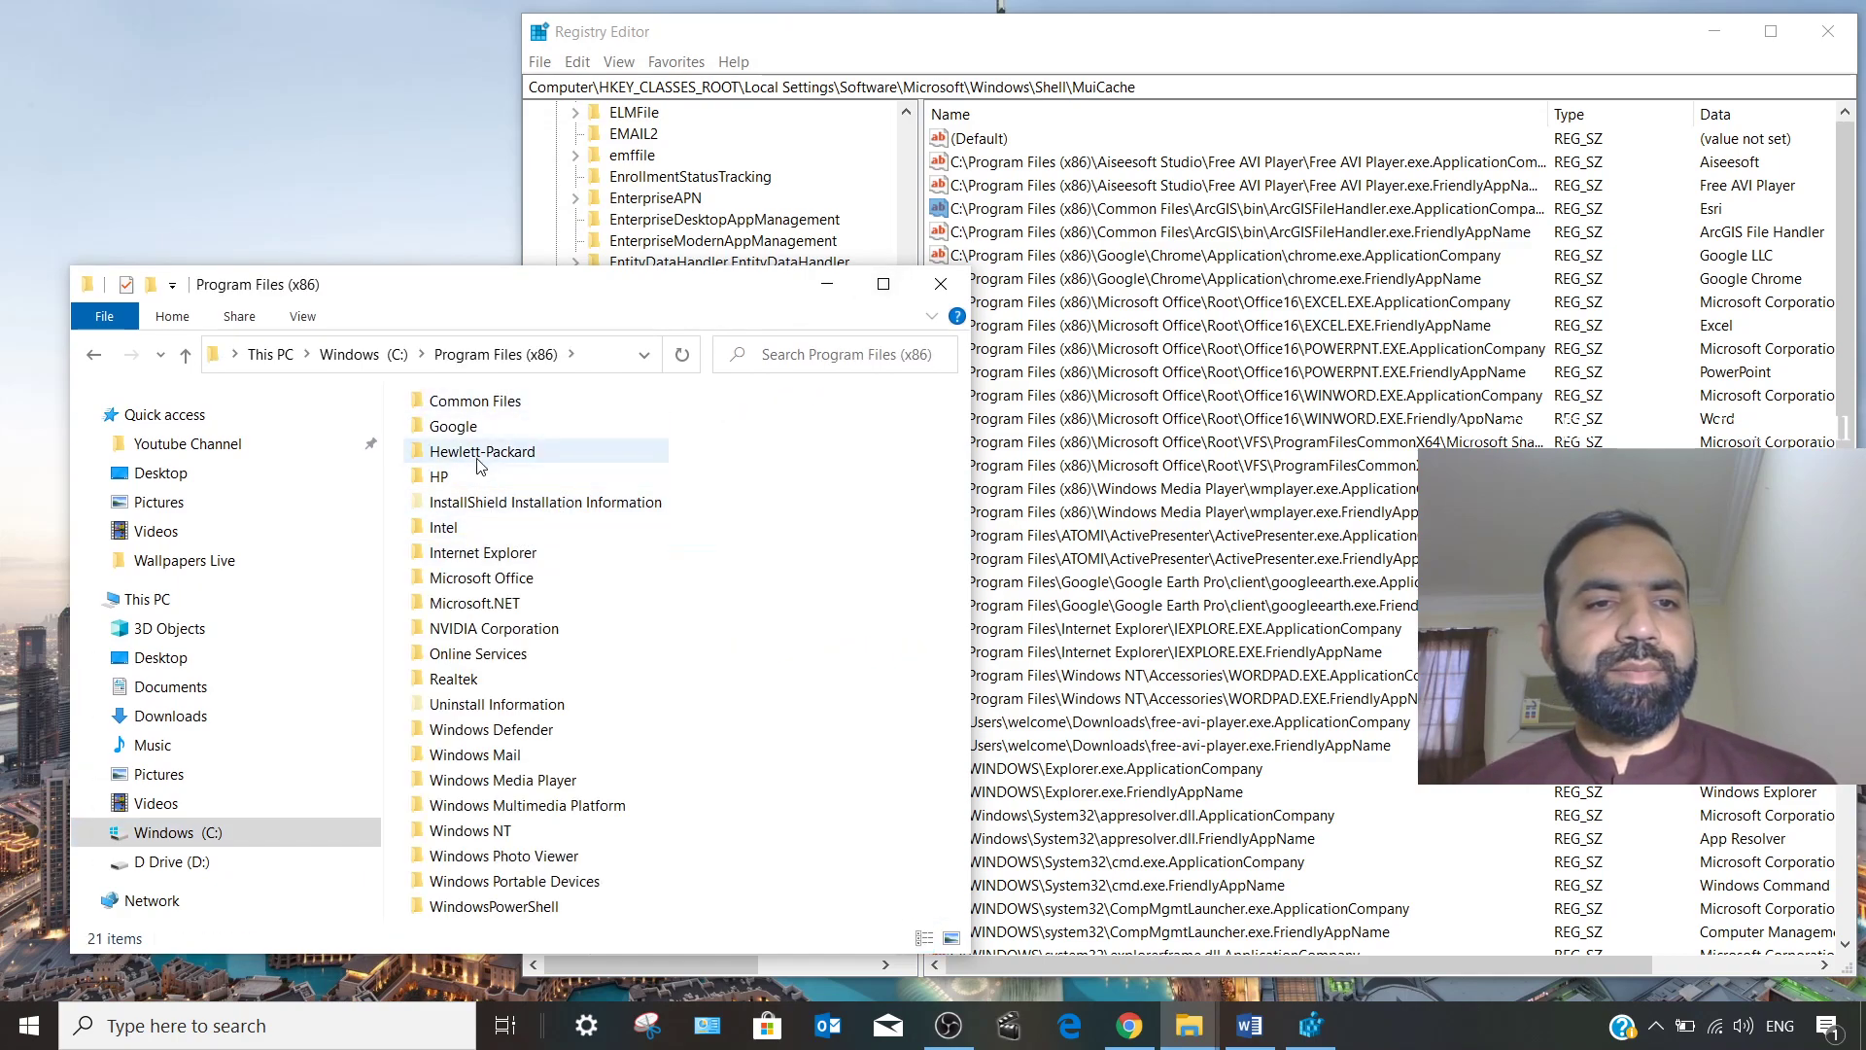
pyautogui.click(469, 408)
pyautogui.doubleClick(470, 408)
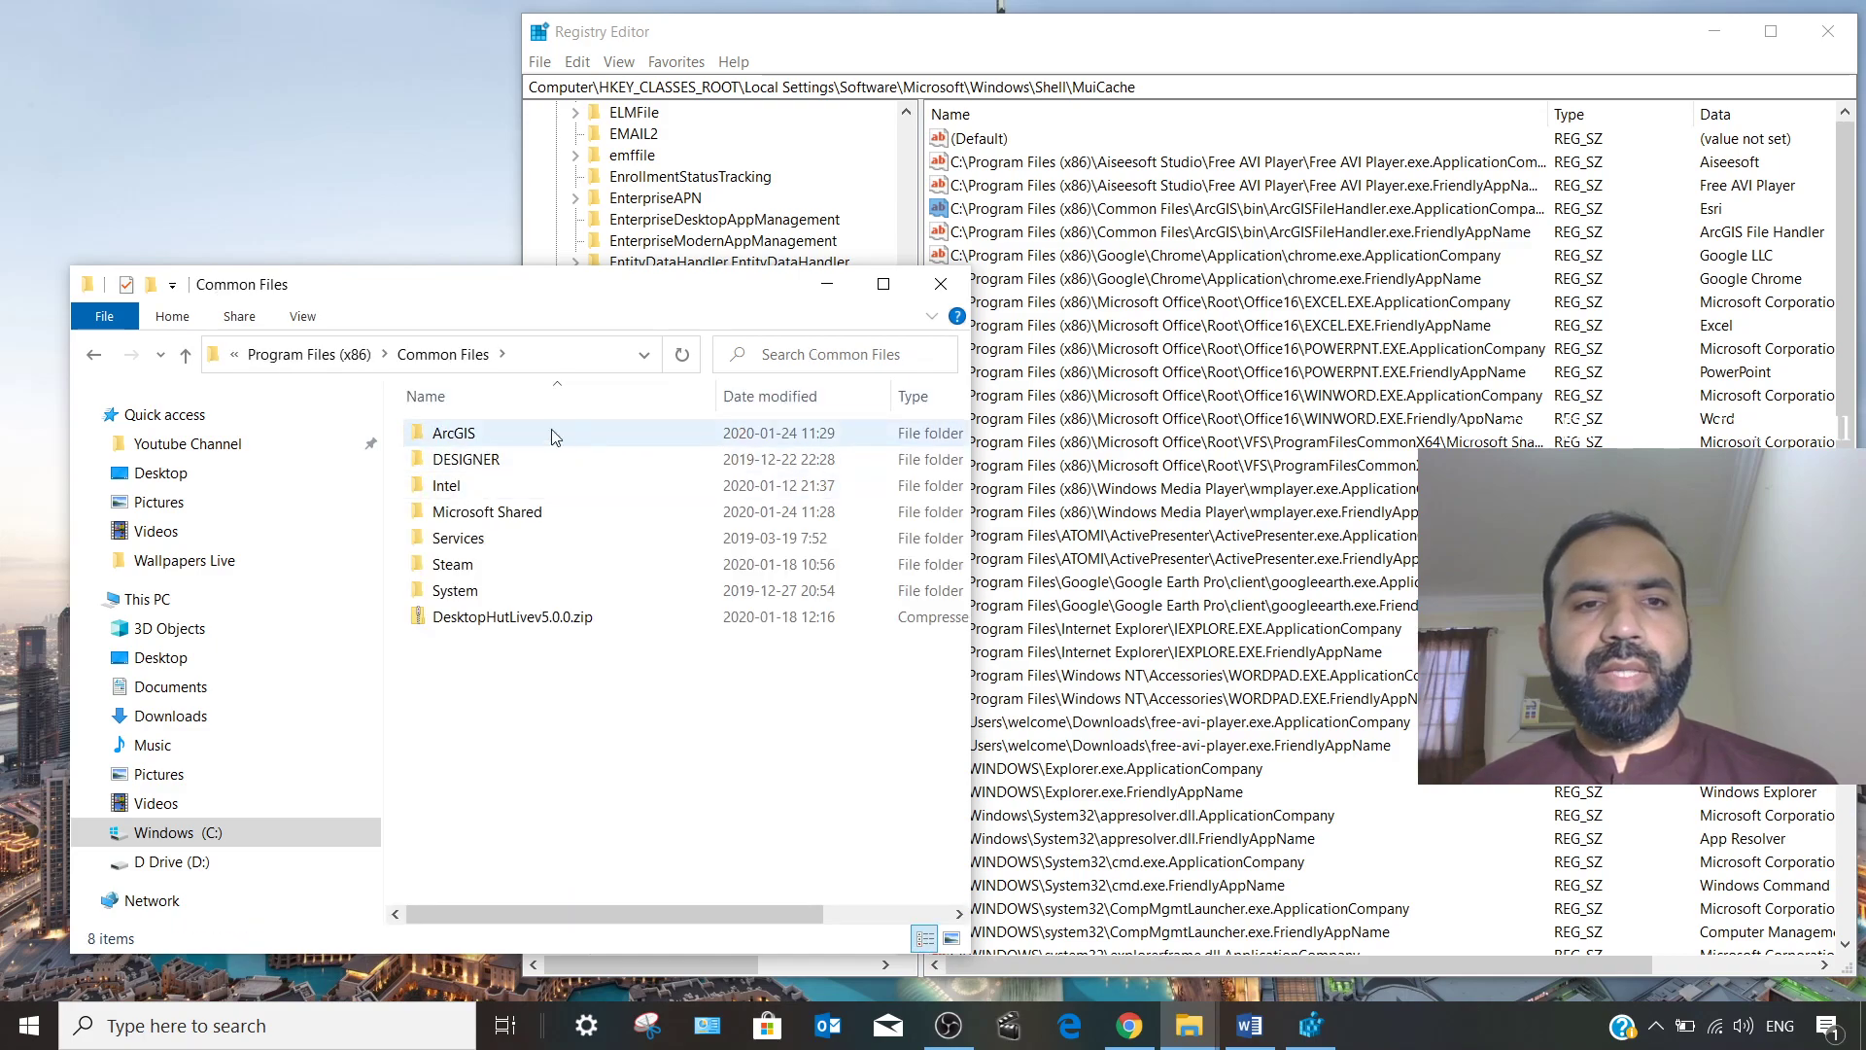
# Delete the ArcGIS folder from Common Files, and close both File Explorer and the Registry Editor.
pyautogui.click(450, 440)
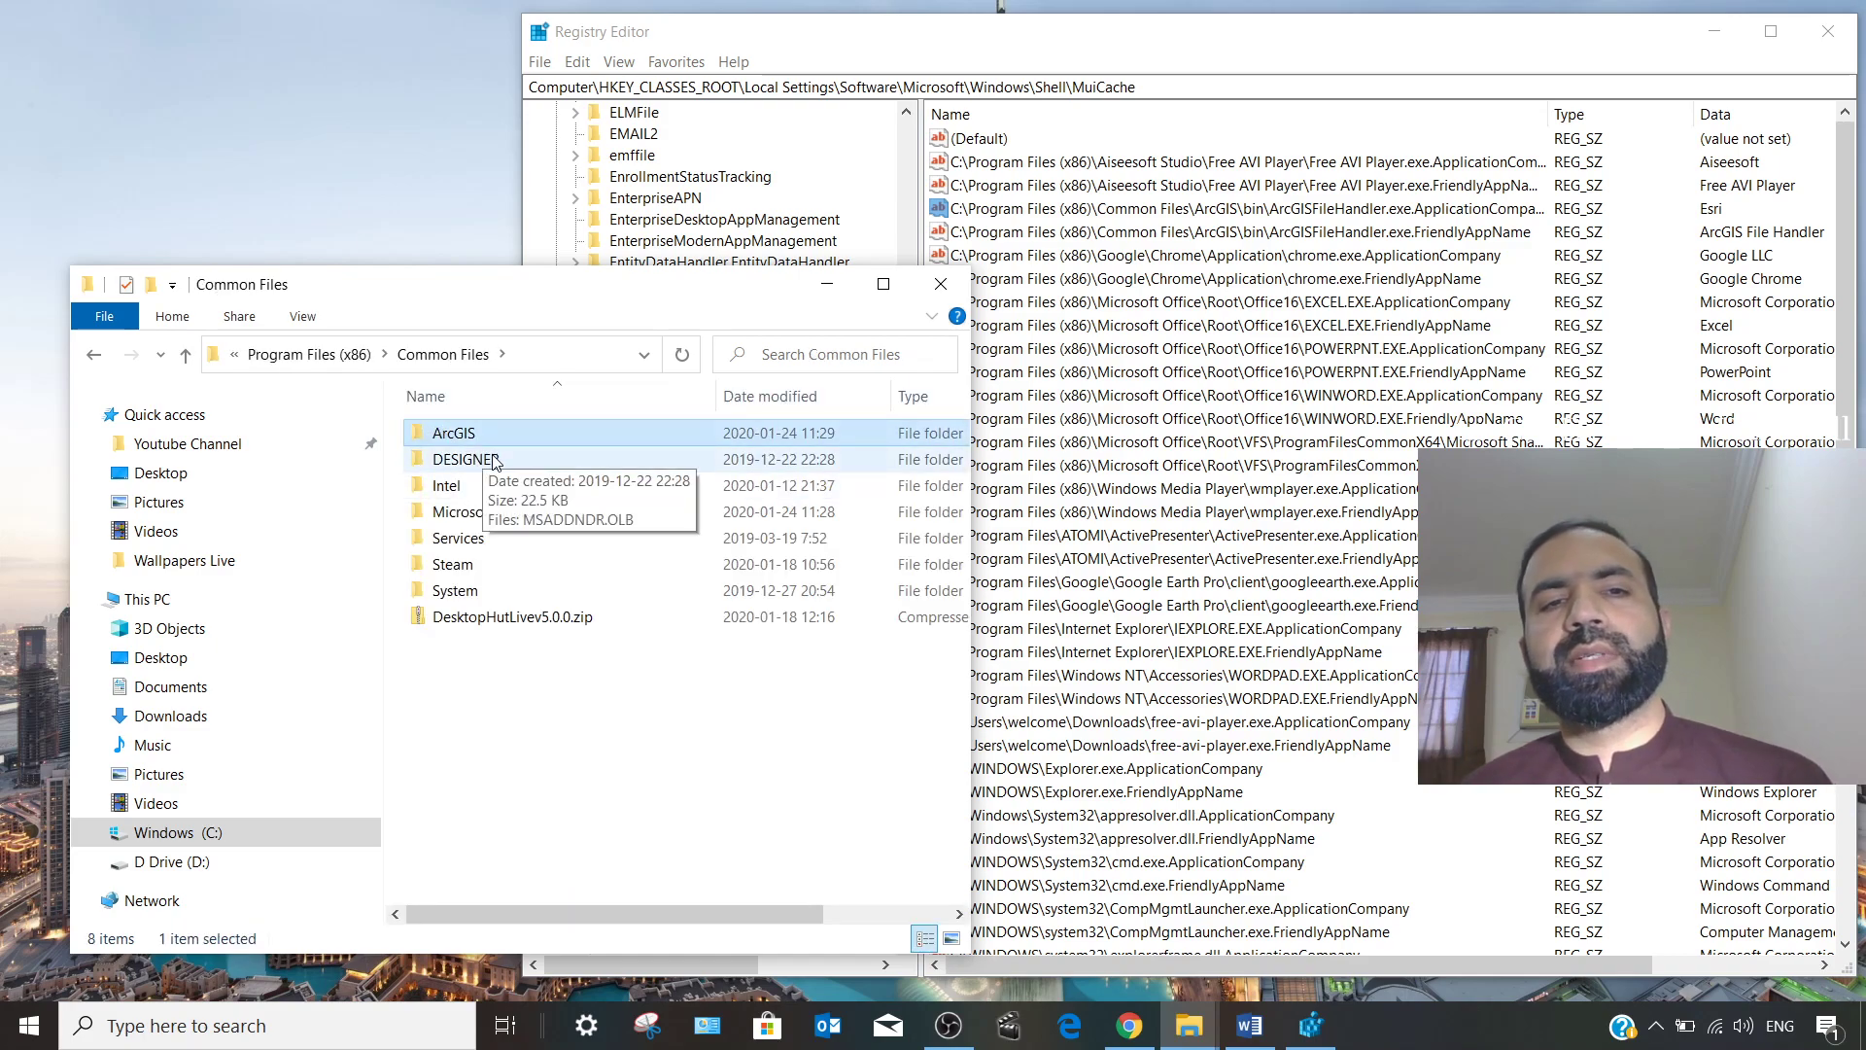
pyautogui.rightClick(480, 429)
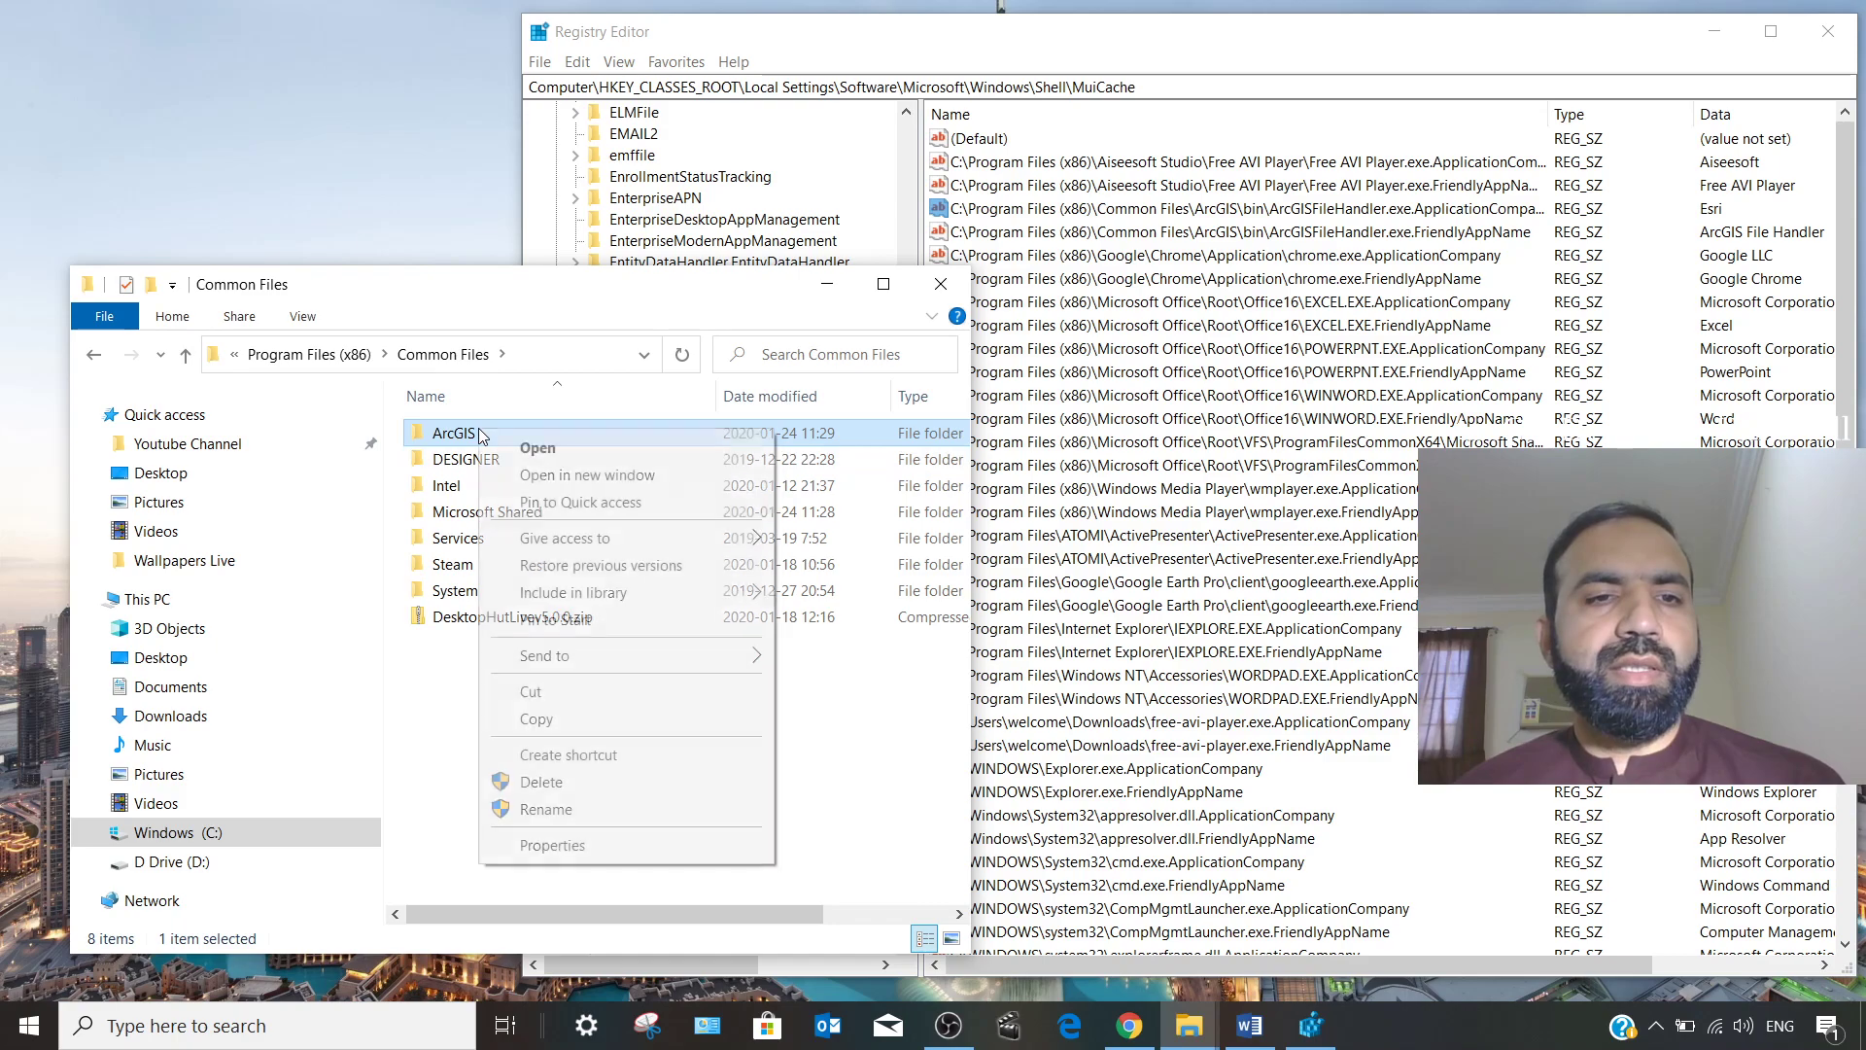
pyautogui.click(520, 781)
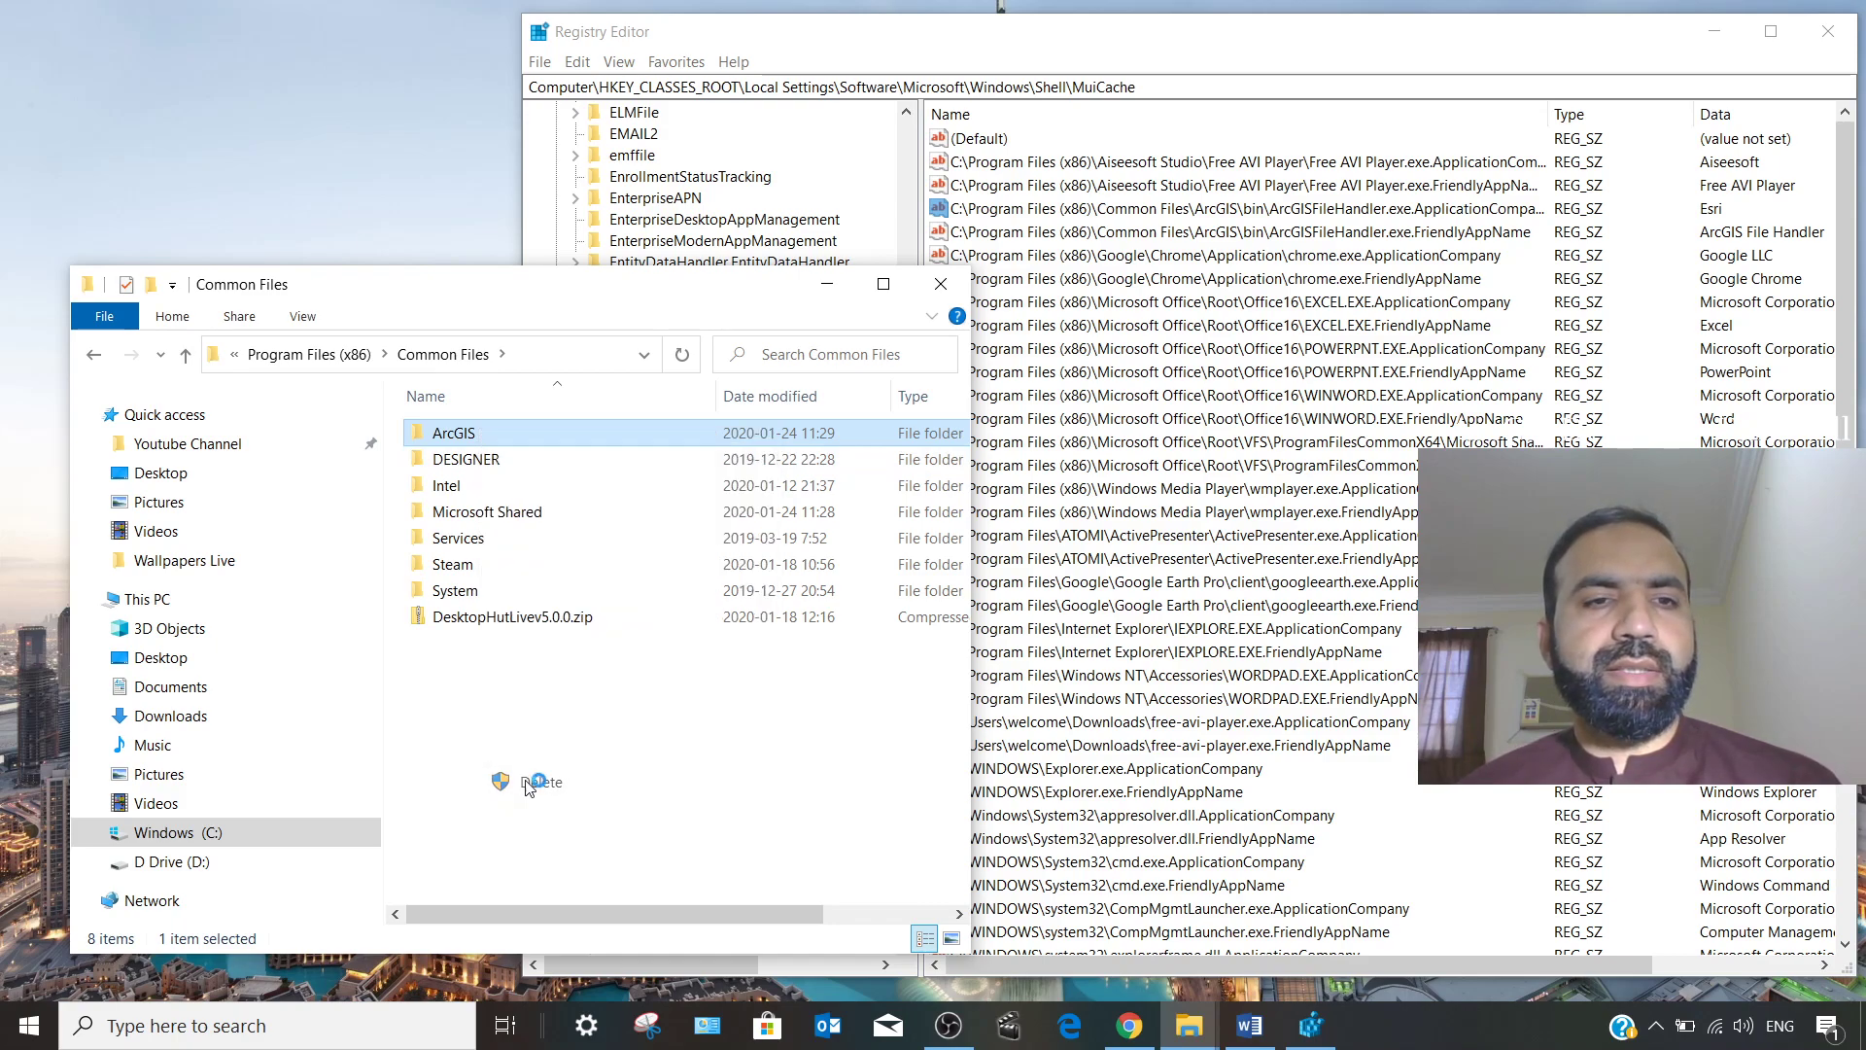
pyautogui.click(941, 284)
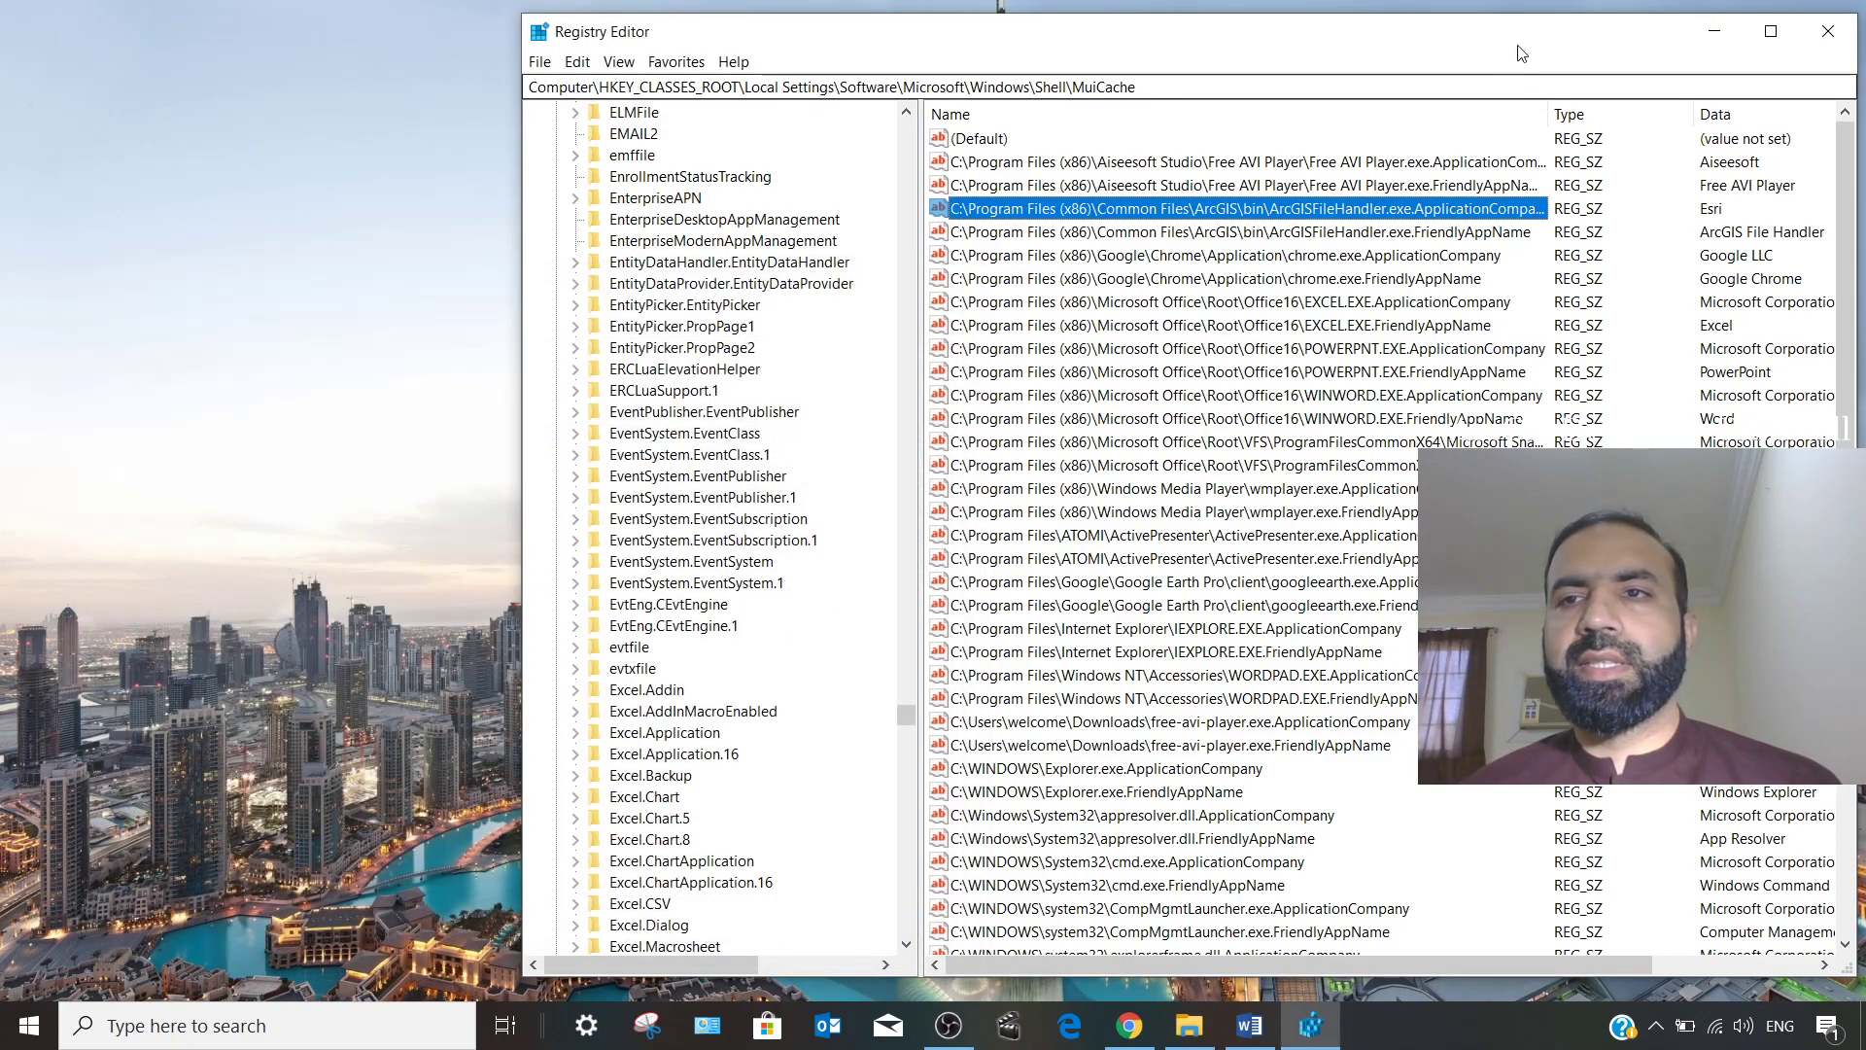
pyautogui.click(1840, 42)
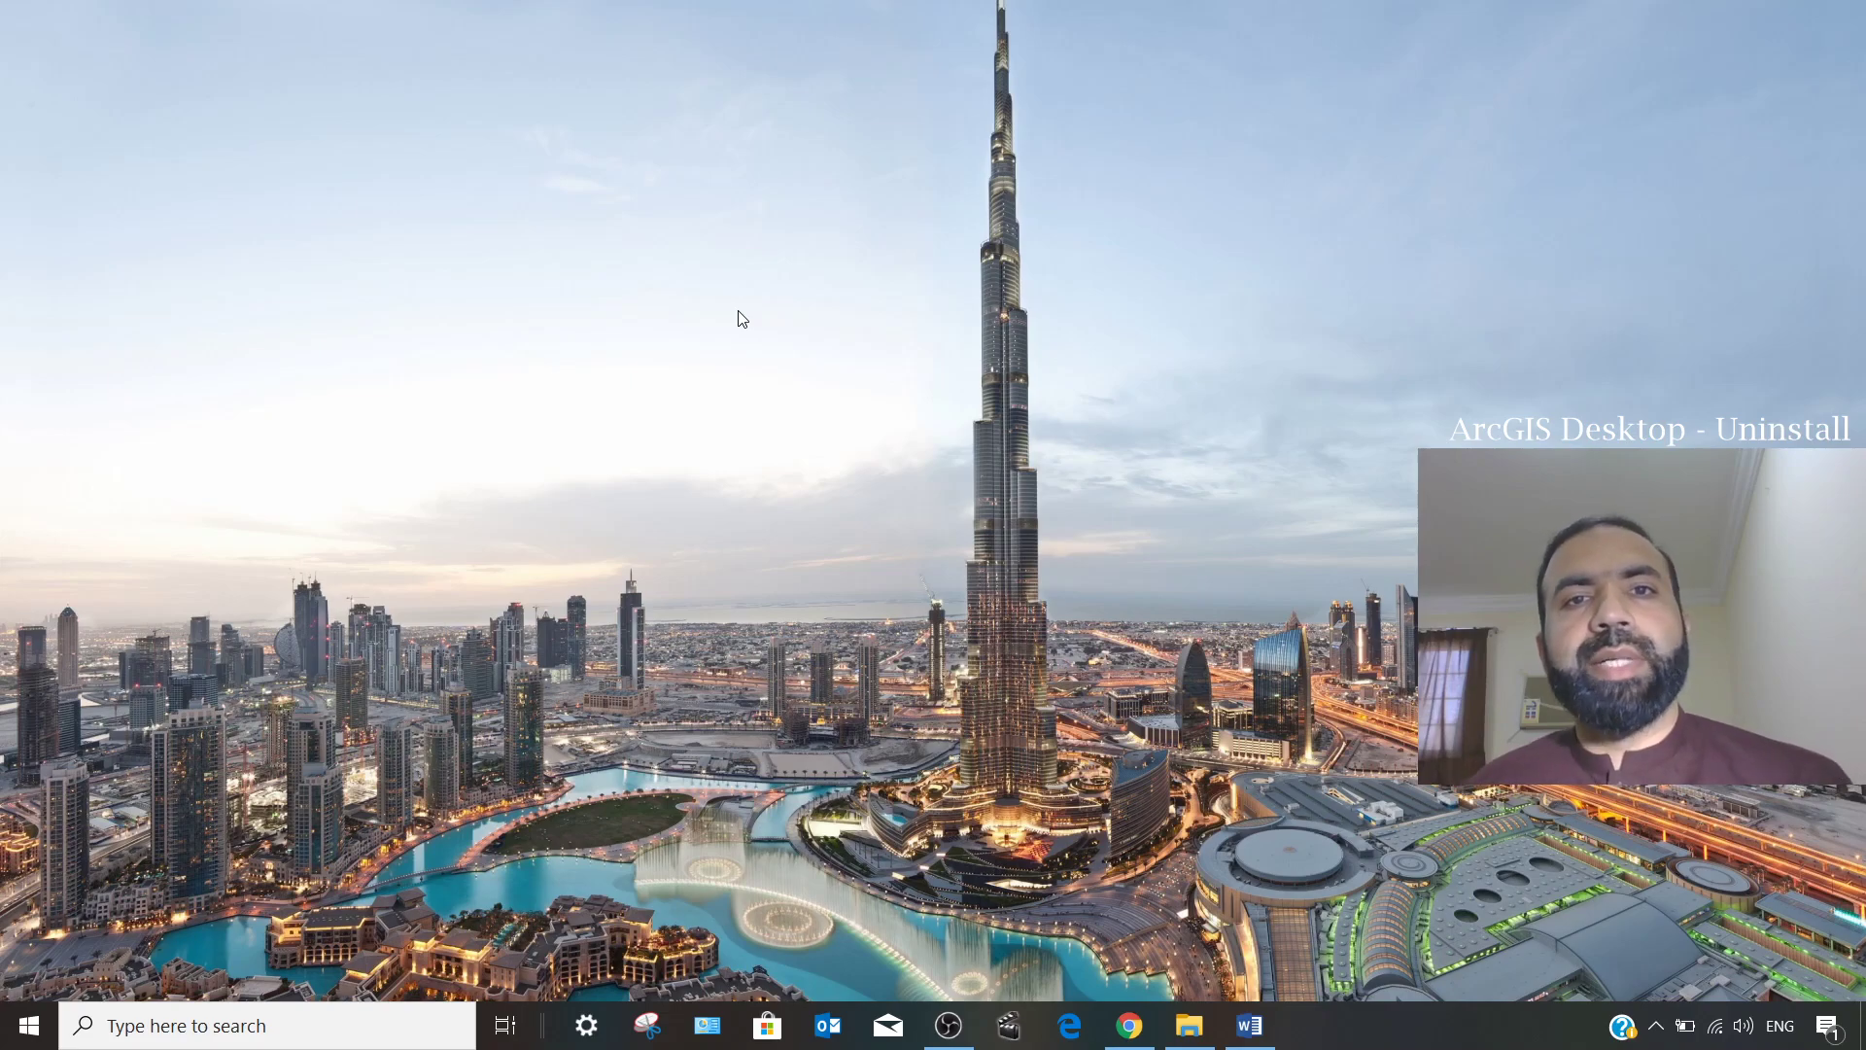
pyautogui.click(1657, 1029)
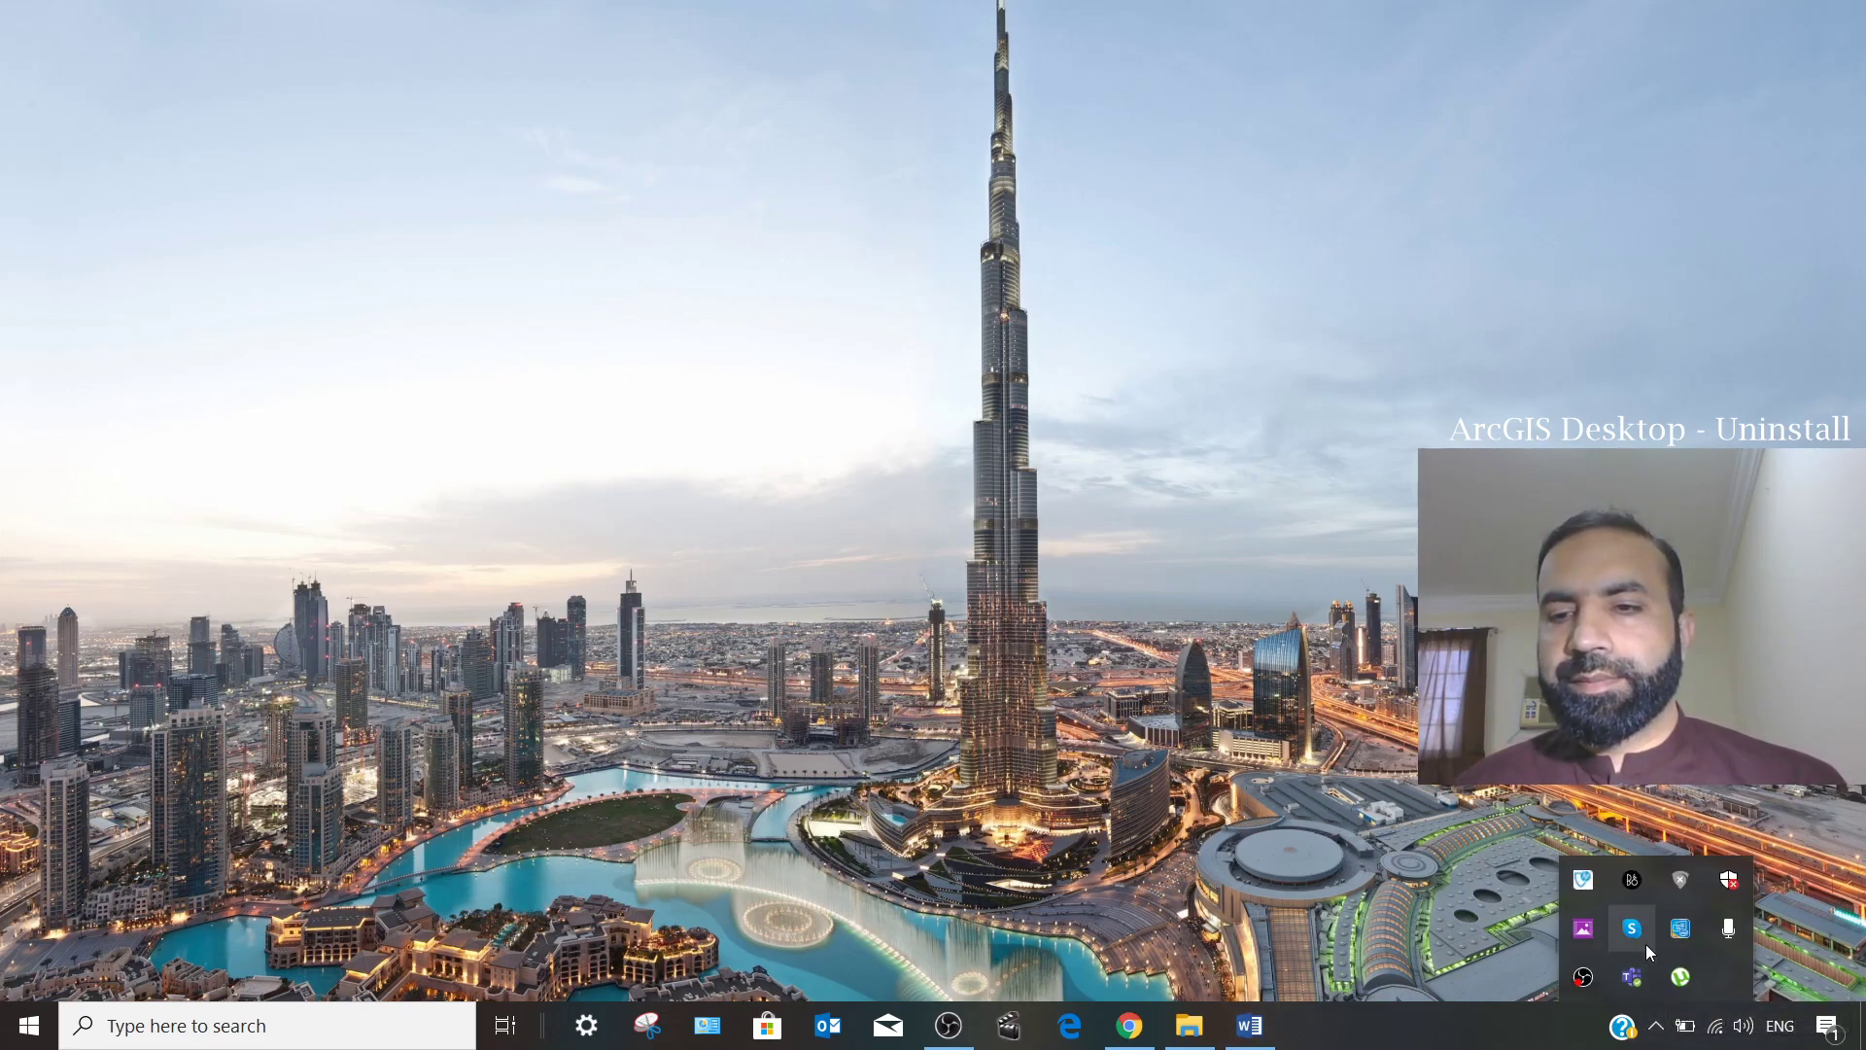
pyautogui.rightClick(1582, 979)
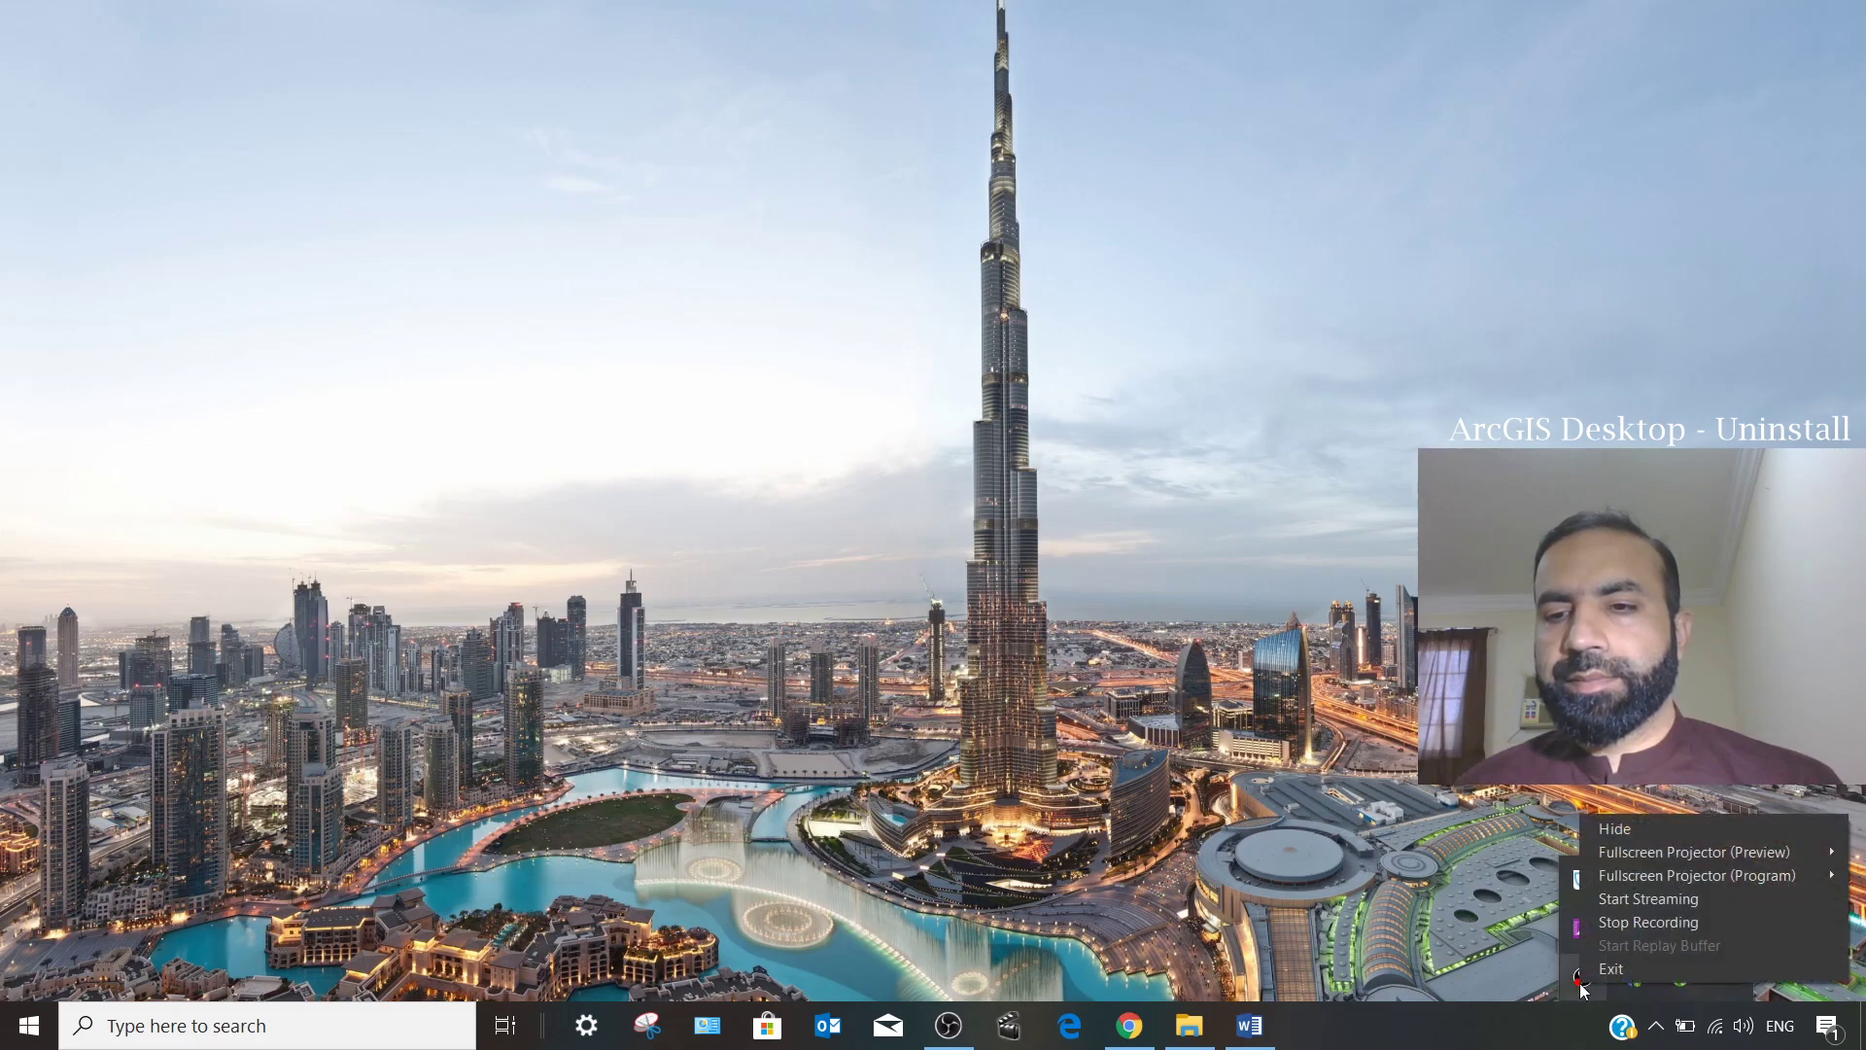
pyautogui.press('Escape')
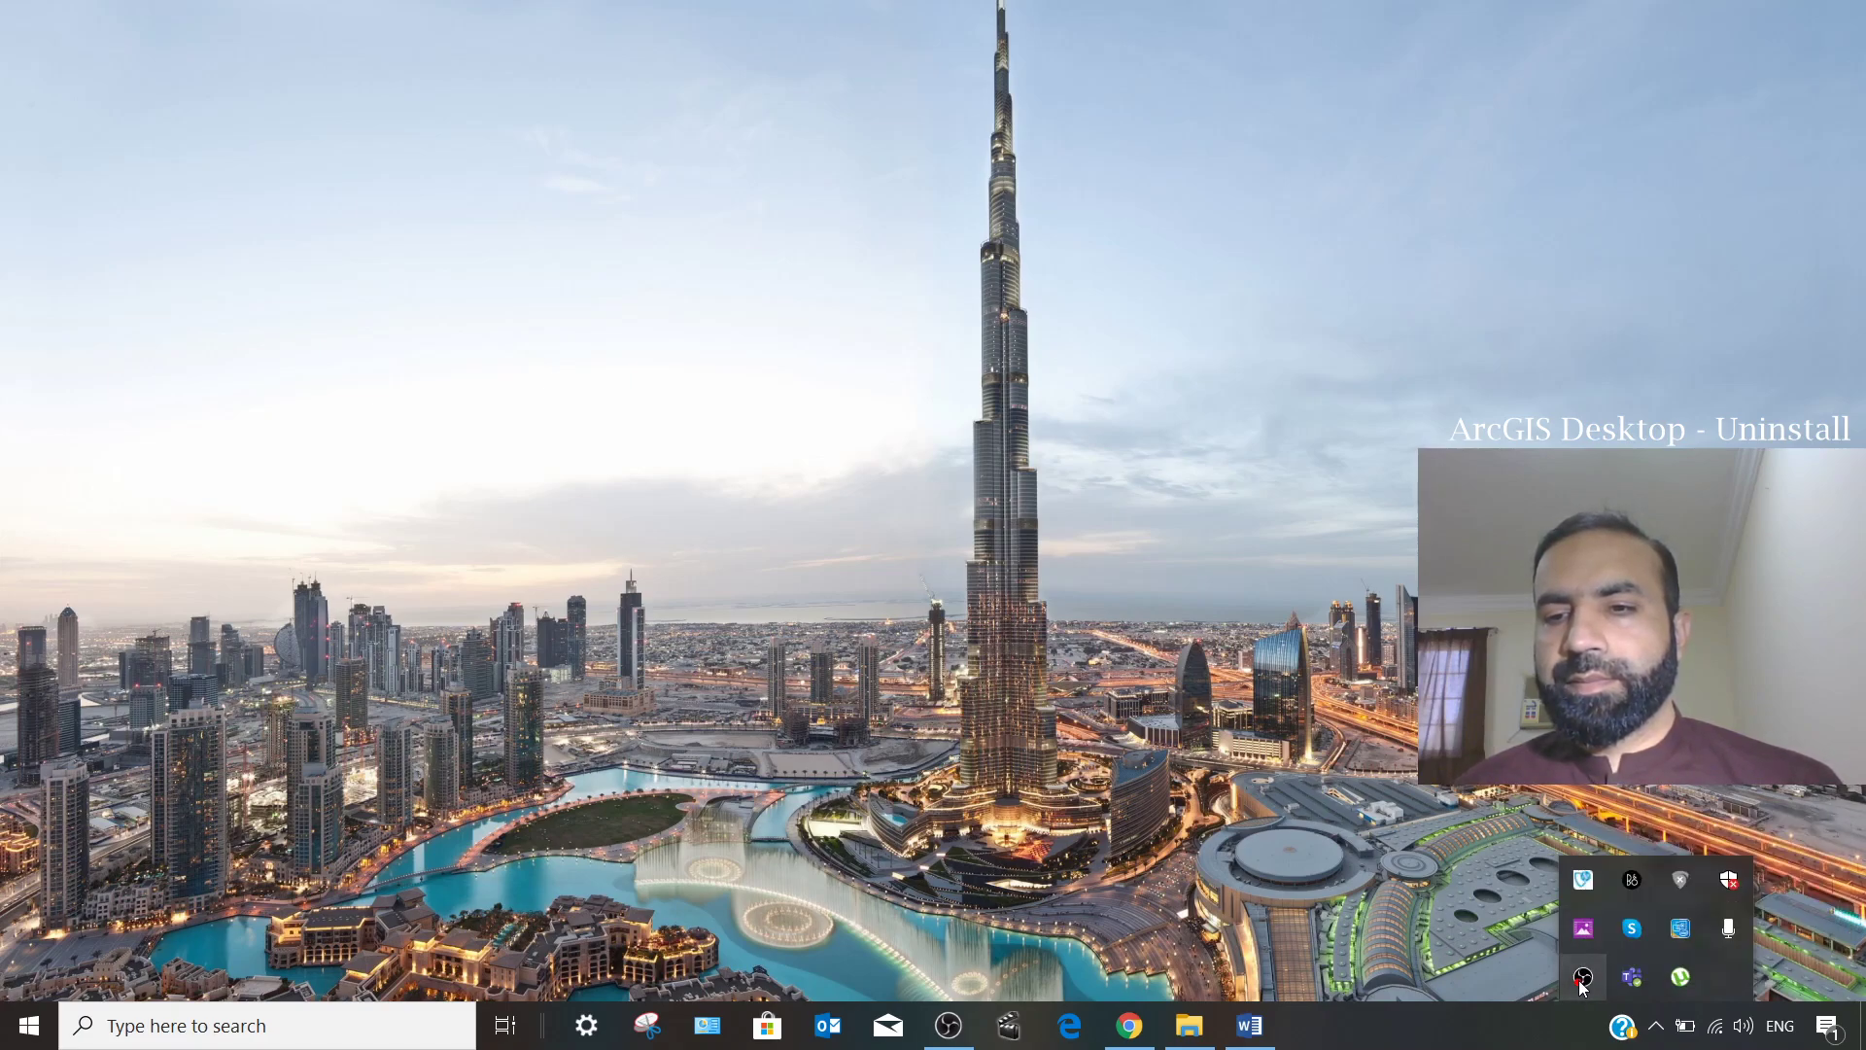
pyautogui.rightClick(1581, 982)
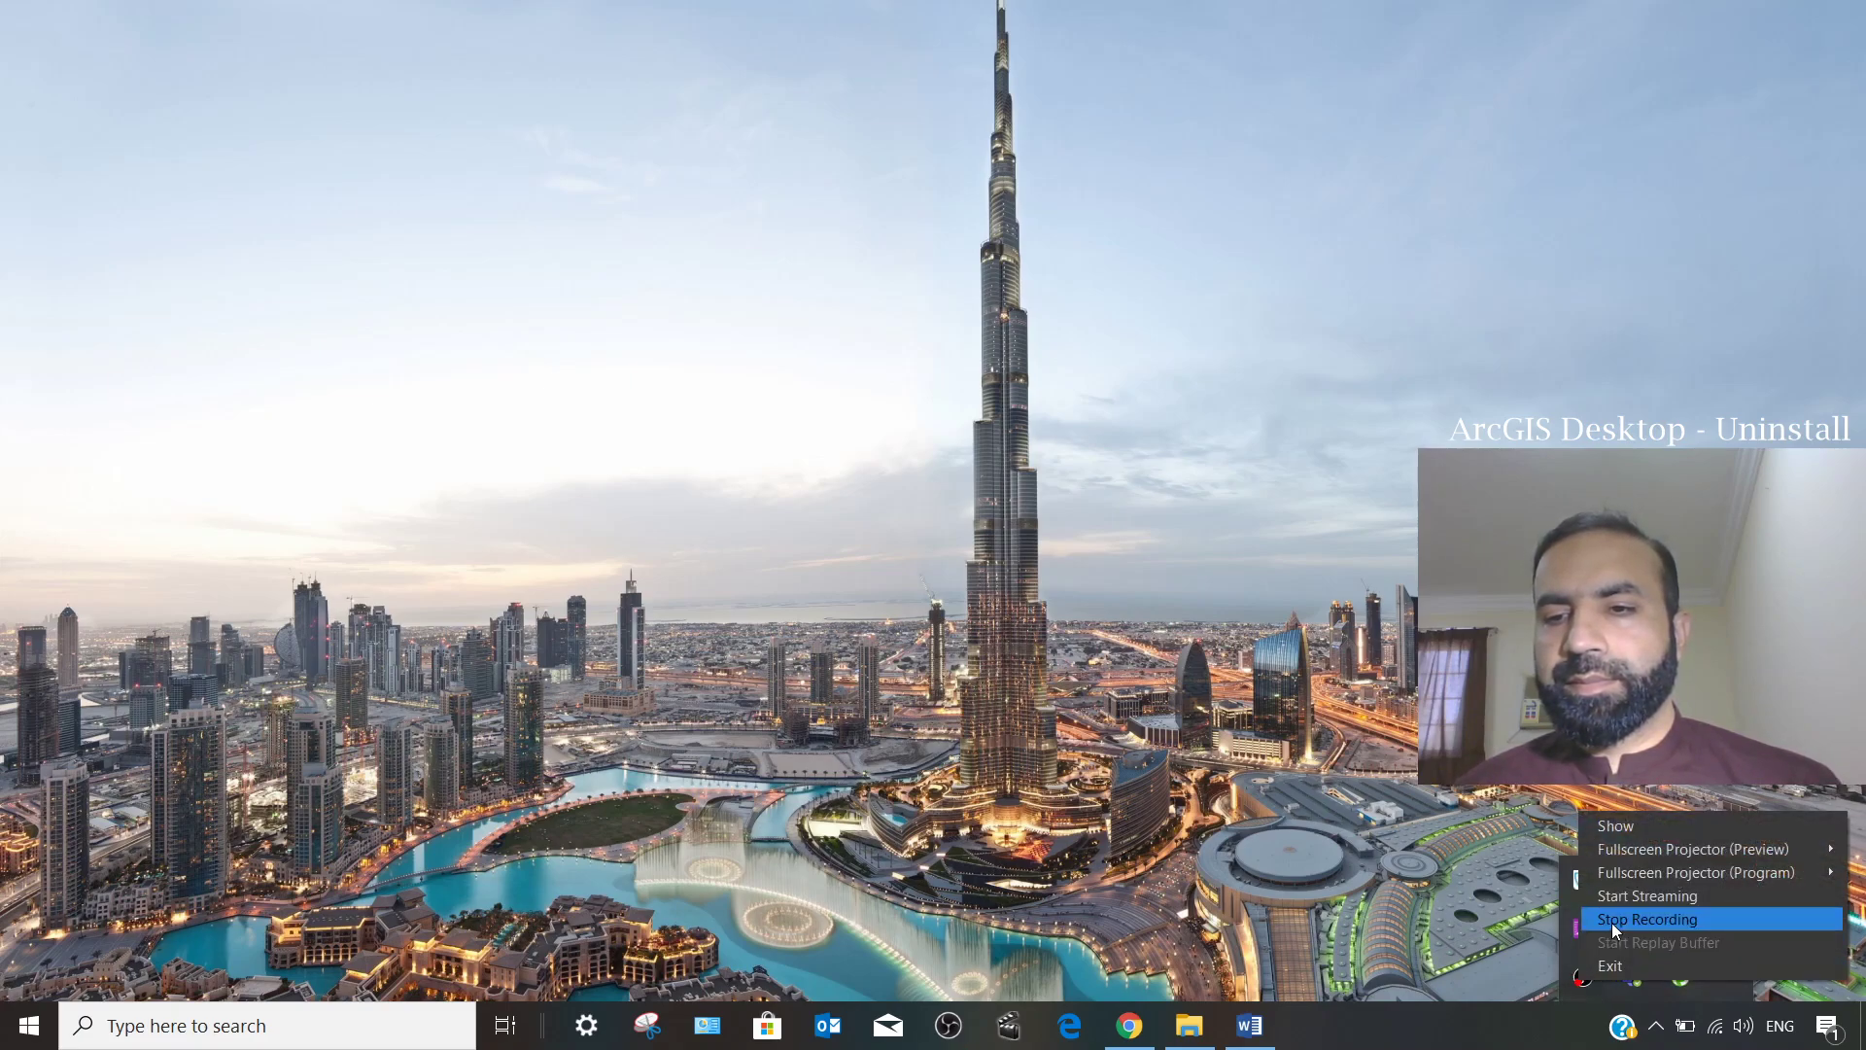